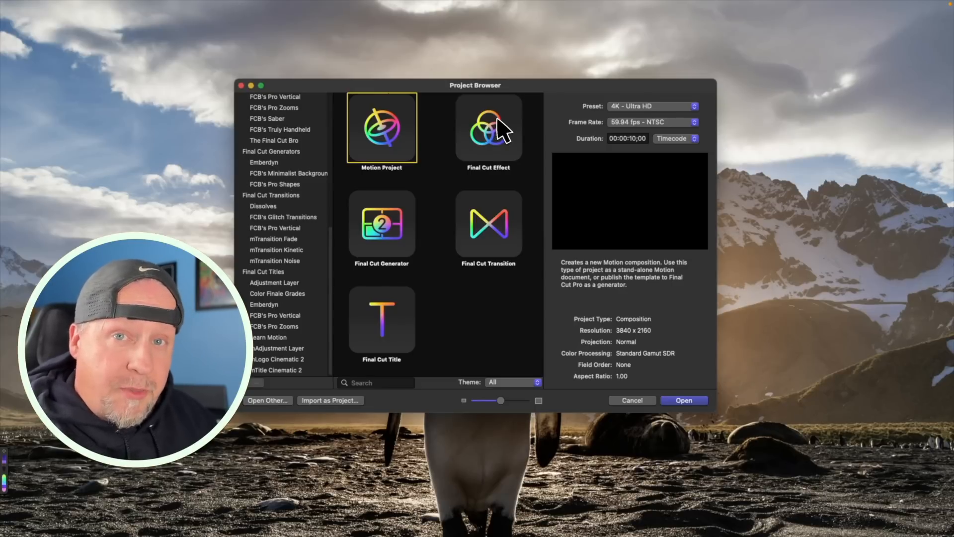
- Create a new Final Cut Generator project with a frame rate of 60 fps
left_click(414, 226)
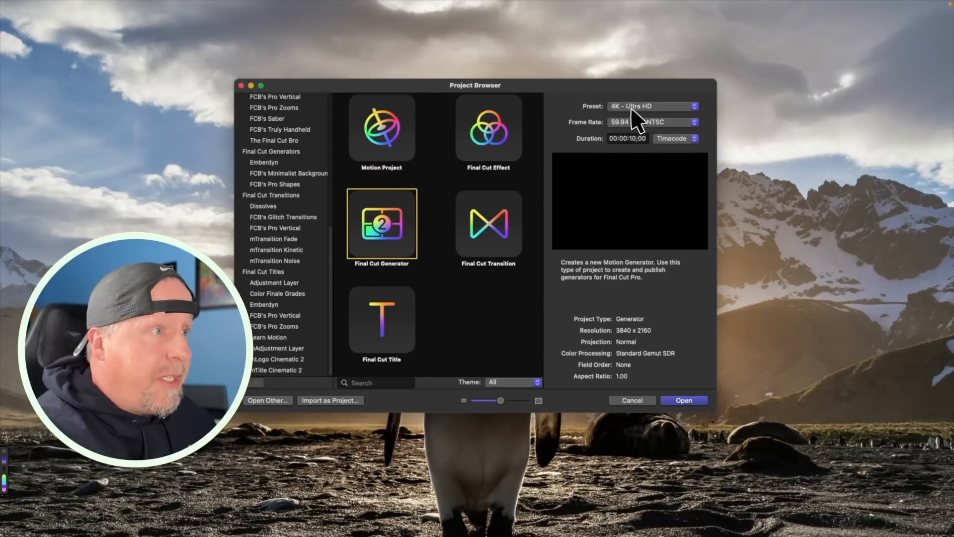
left_click(635, 123)
left_click(629, 133)
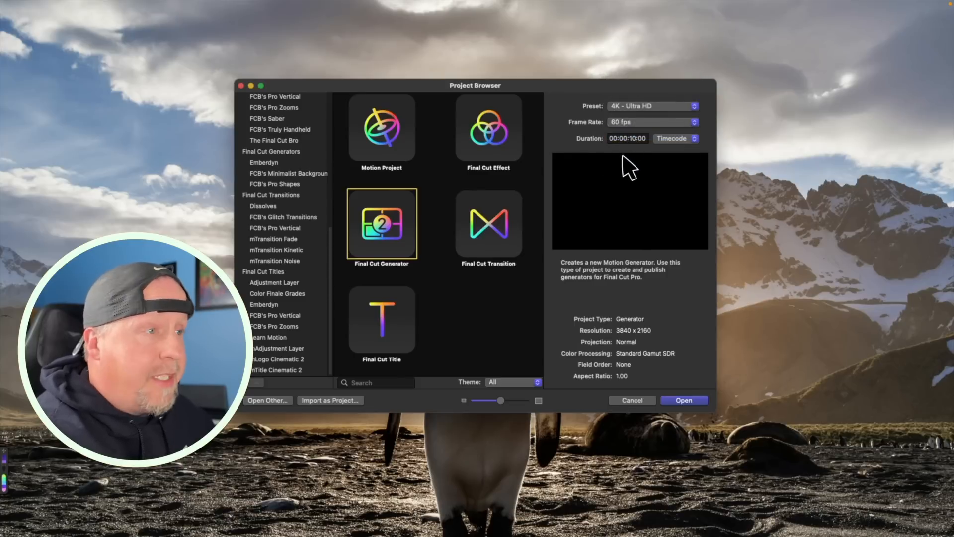
left_click(684, 401)
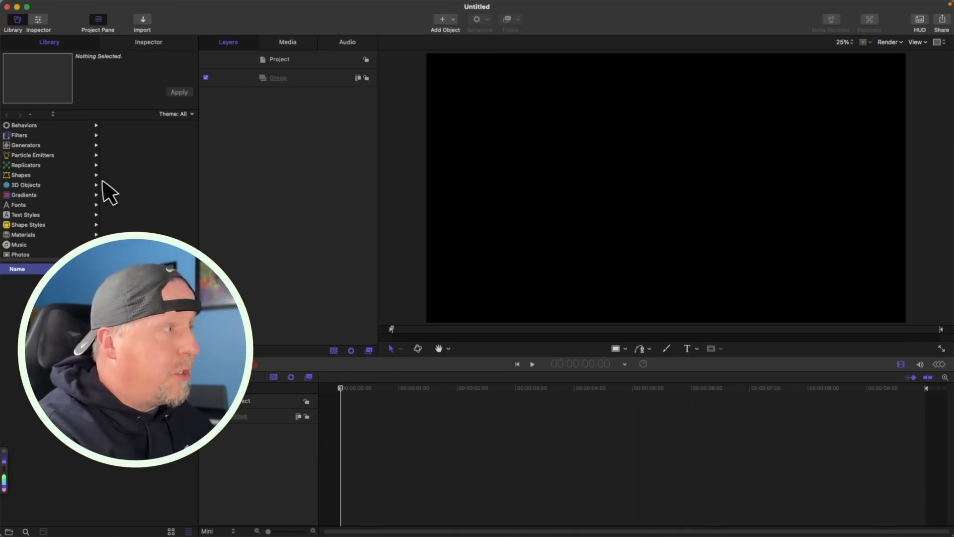
- Add the Black Smoke particle emitter from the Smoke category to the project layers and play the animation
left_click(14, 155)
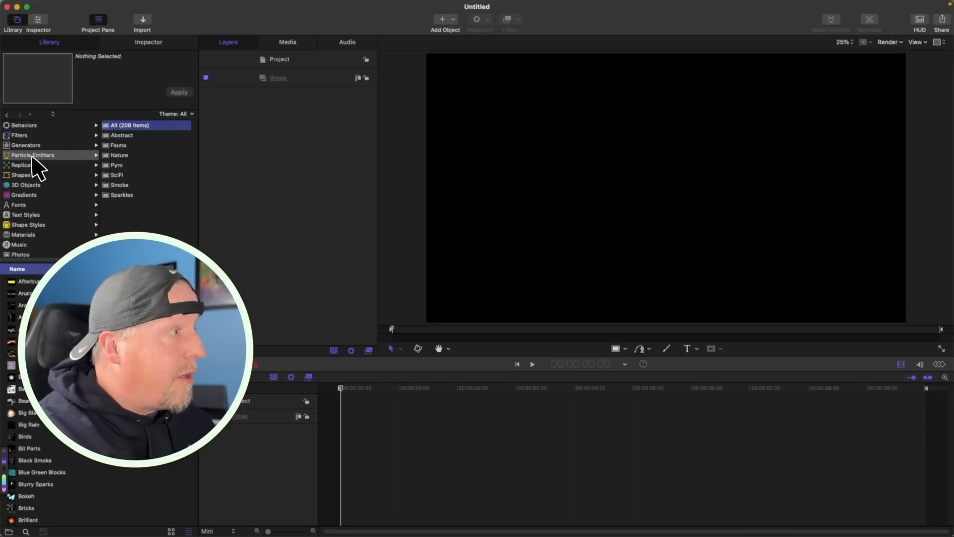
left_click(120, 184)
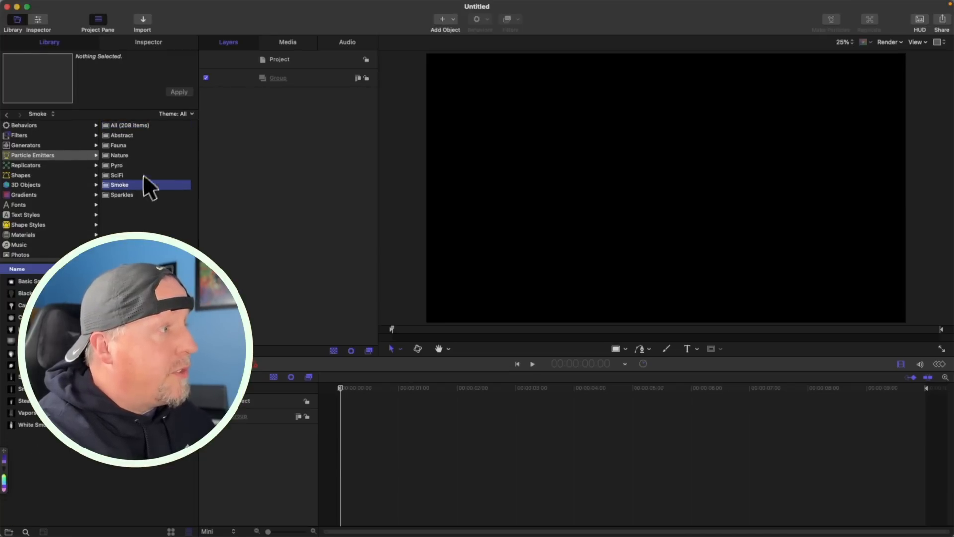
left_click(25, 293)
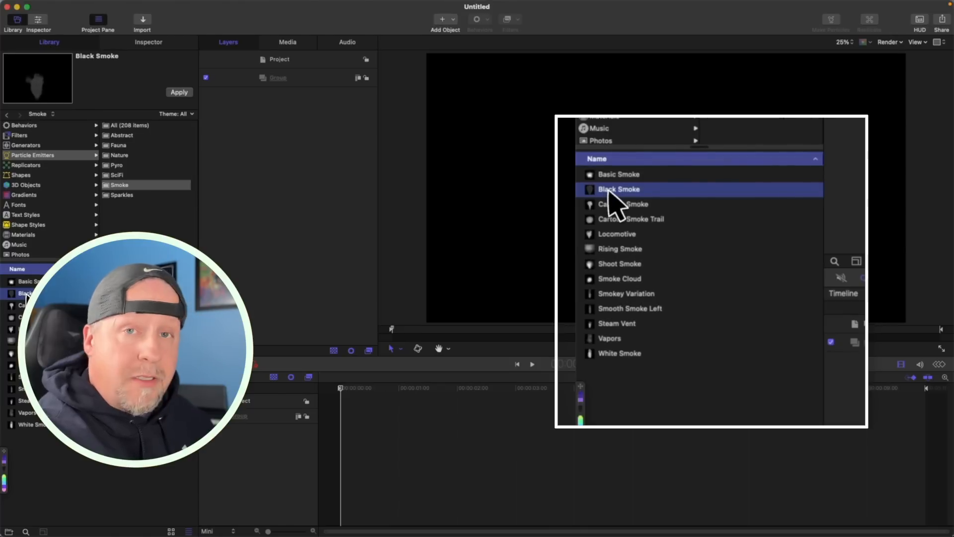
left_click_drag(22, 293, 219, 166)
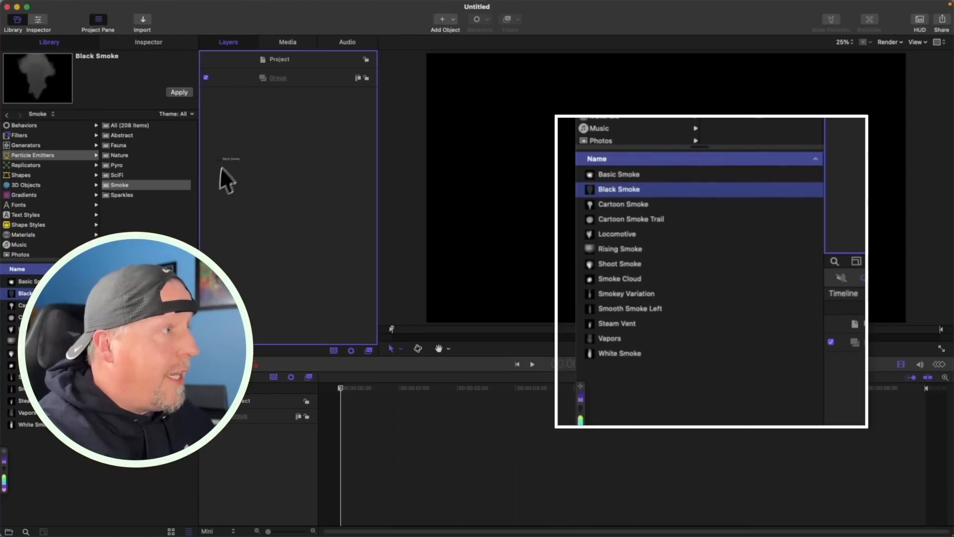
left_click_drag(276, 107, 266, 122)
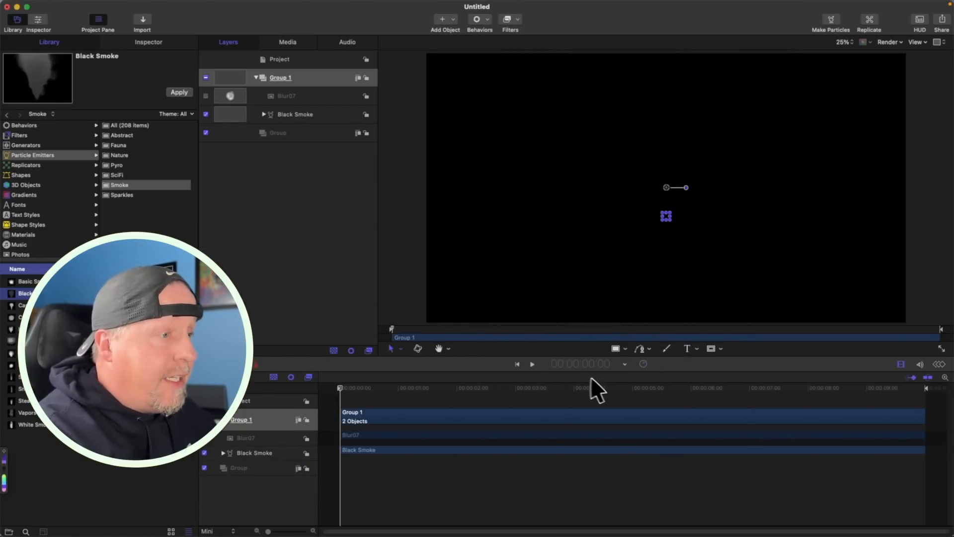
left_click(531, 363)
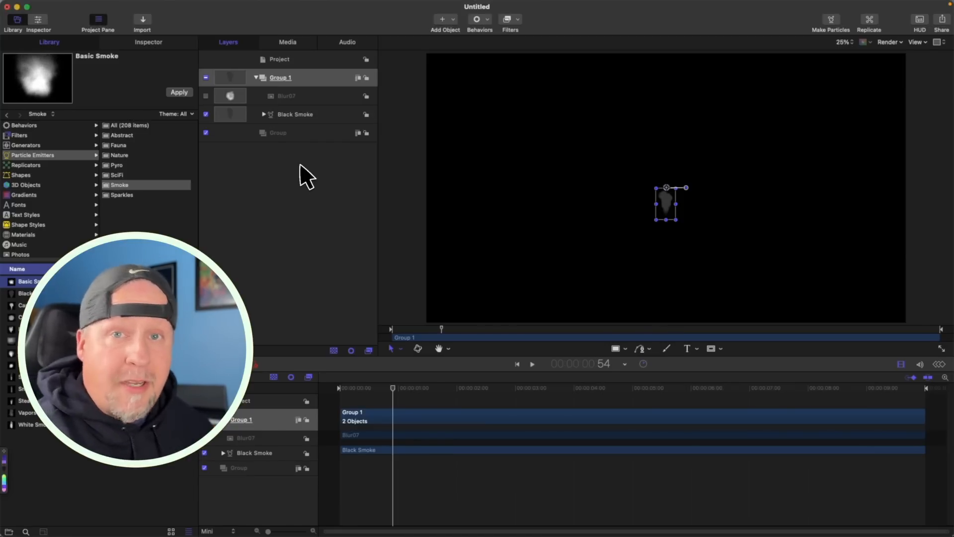
- Set the first Color Over Life tag of the Black Smoke emitter to a light grey of about 0.67
left_click(291, 116)
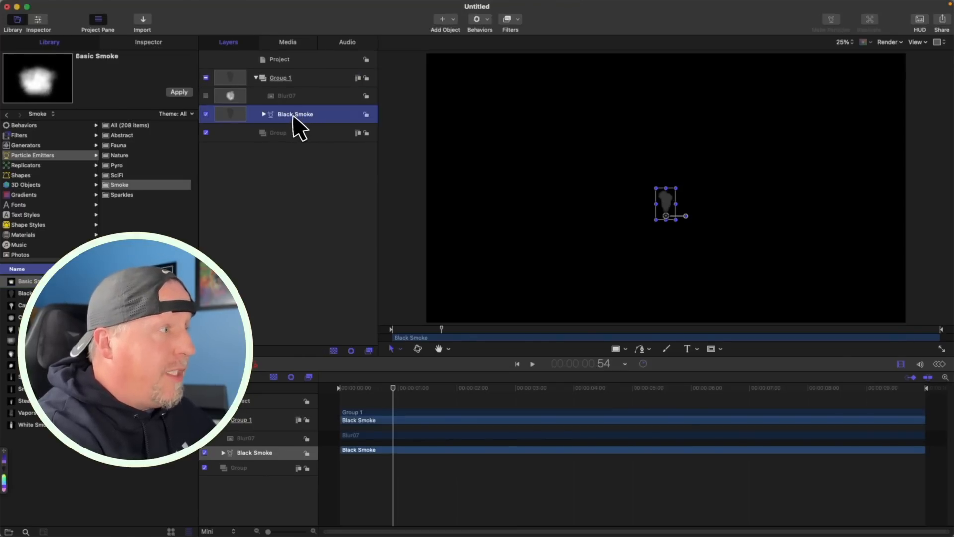
left_click(135, 43)
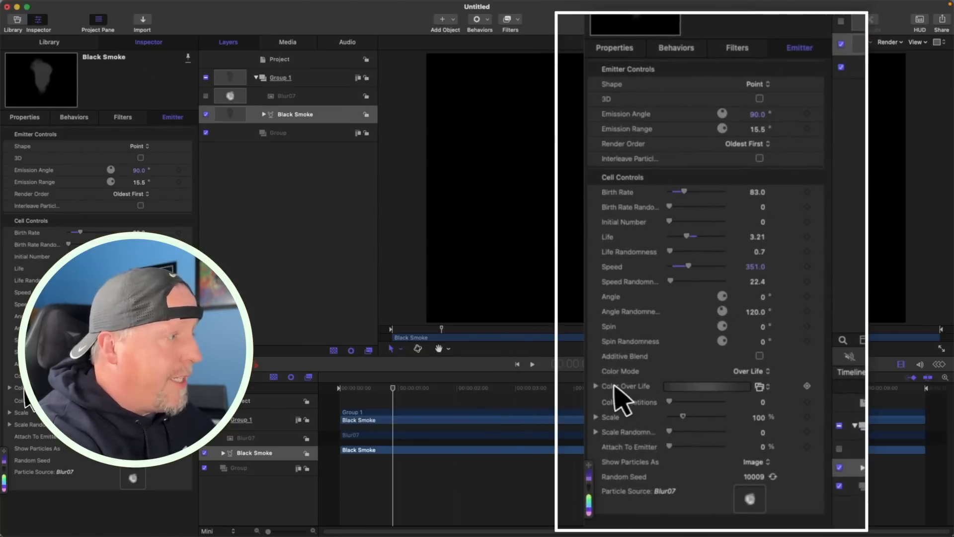
left_click(11, 388)
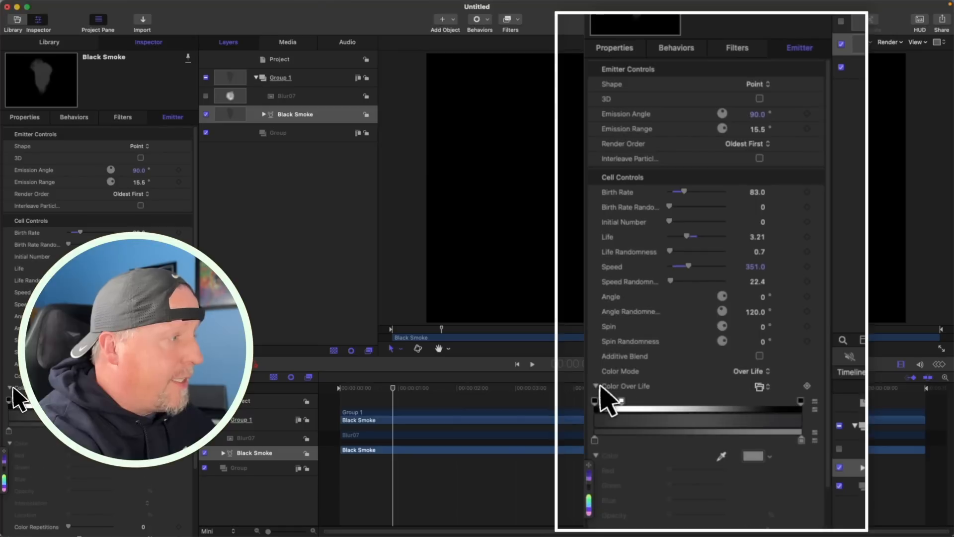
left_click(9, 431)
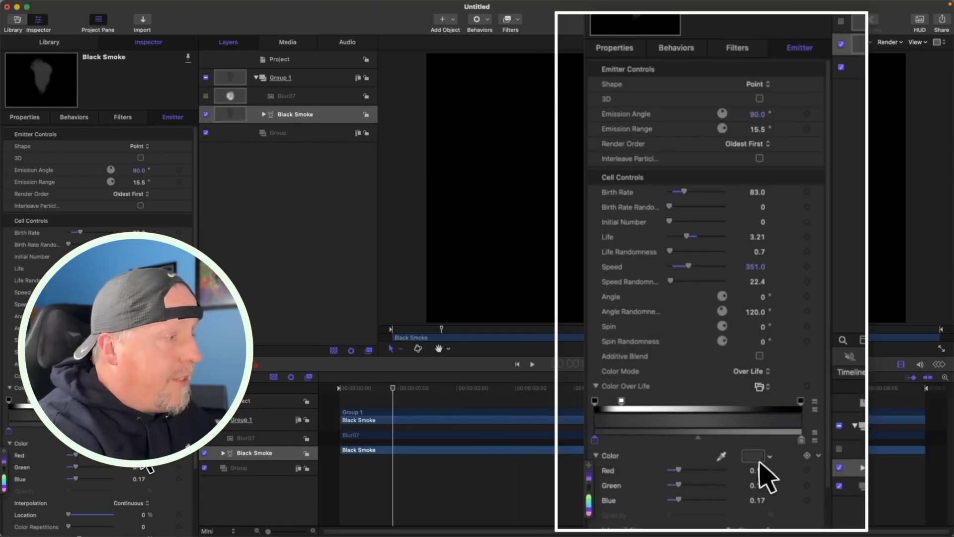
left_click(140, 444)
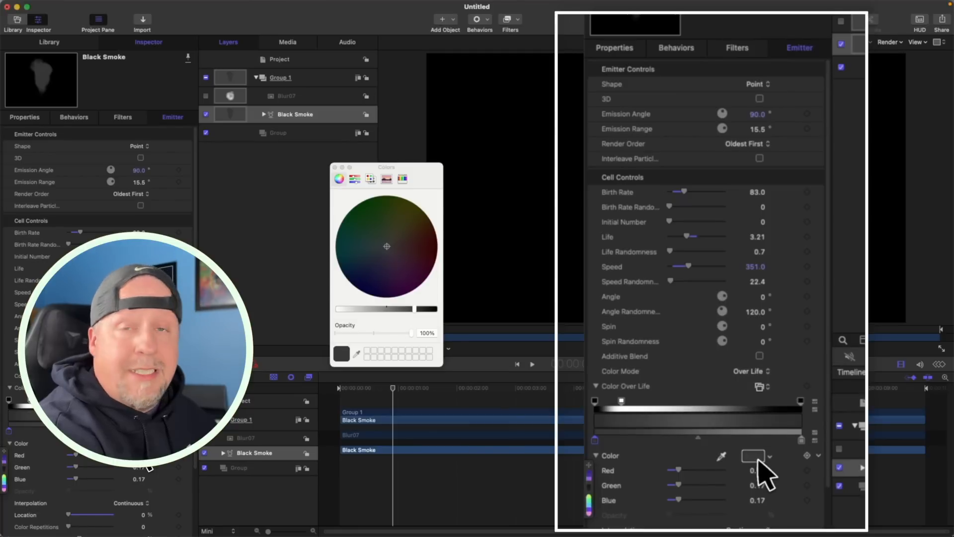
left_click(366, 308)
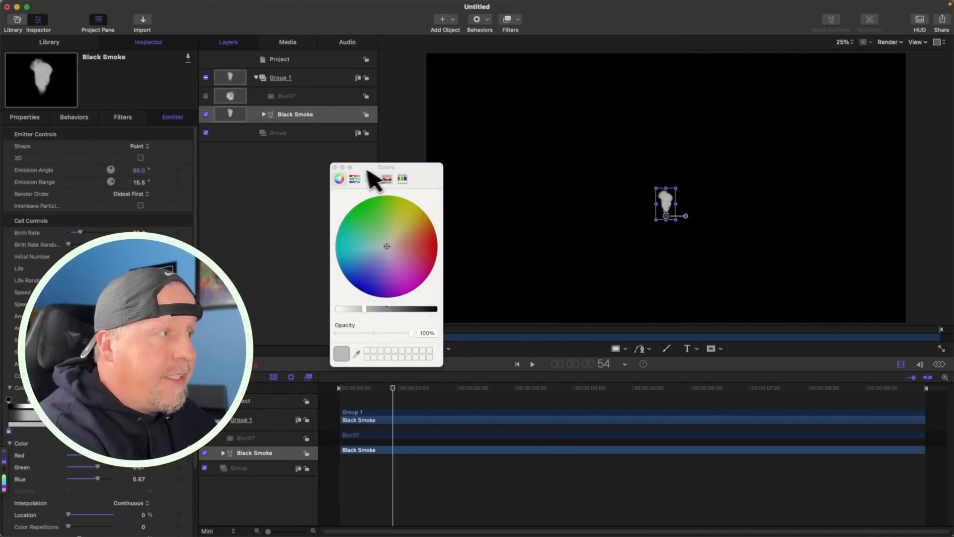
left_click(335, 168)
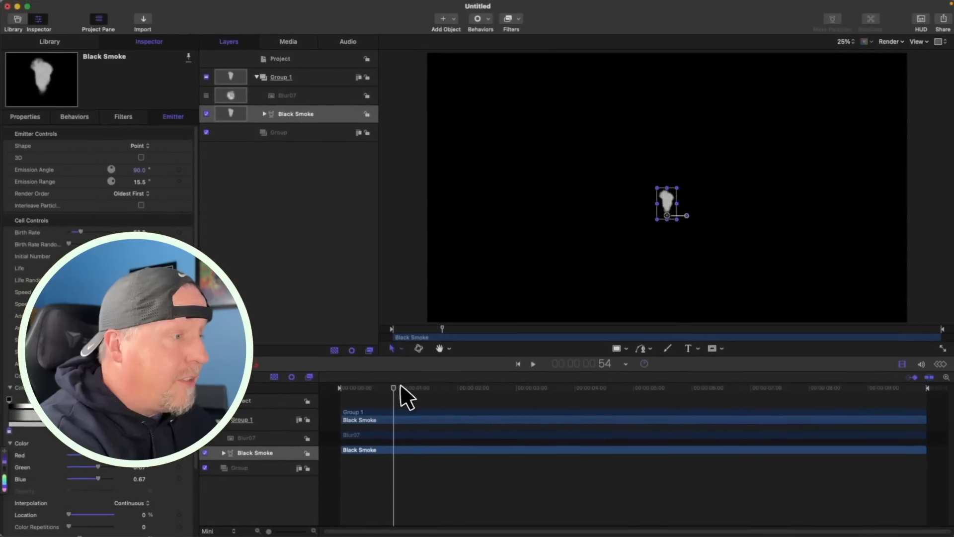
- Play the smoke from the project start and scrub to about 5:39 to examine how it builds up
left_click_drag(393, 388, 330, 398)
key("space")
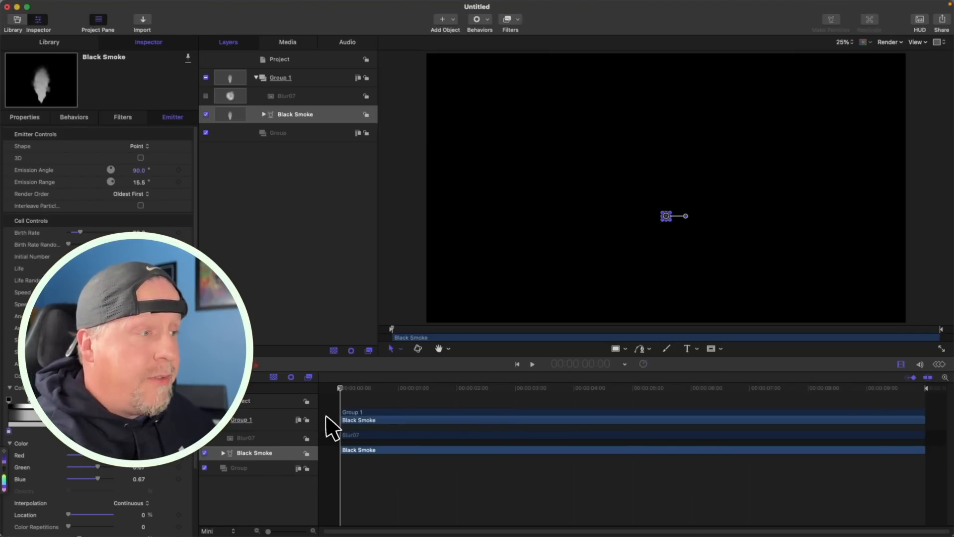
left_click_drag(340, 392, 673, 405)
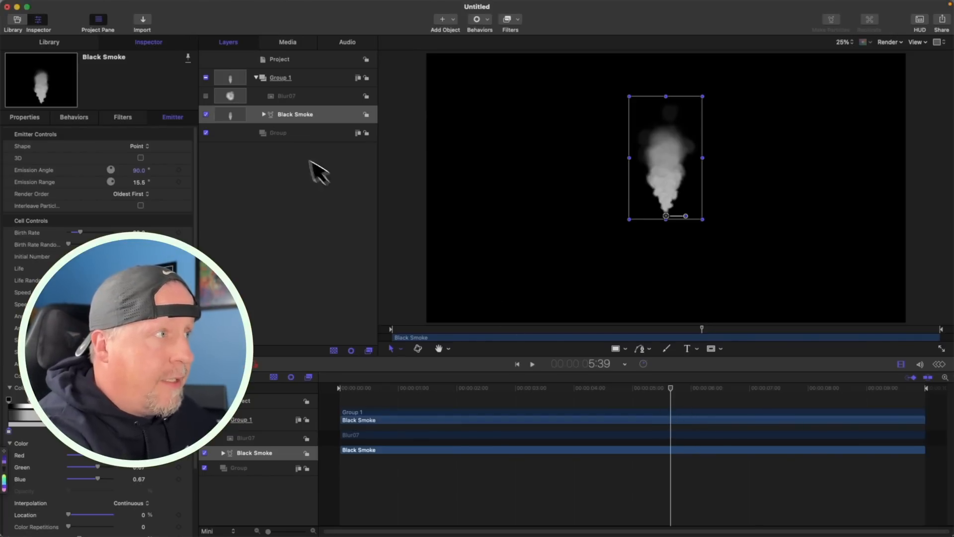
- Rename the smoke group as Smoke Stack
left_click(284, 78)
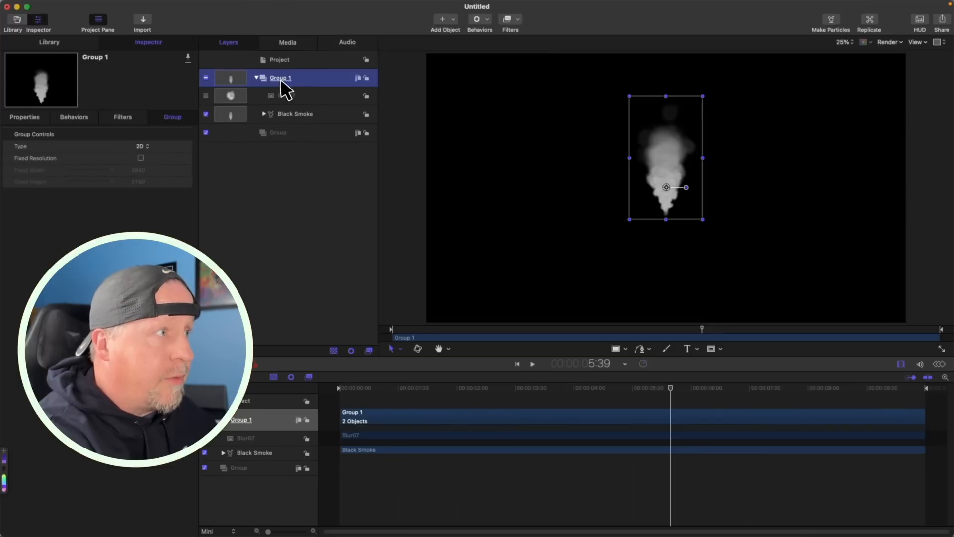
double_click(281, 78)
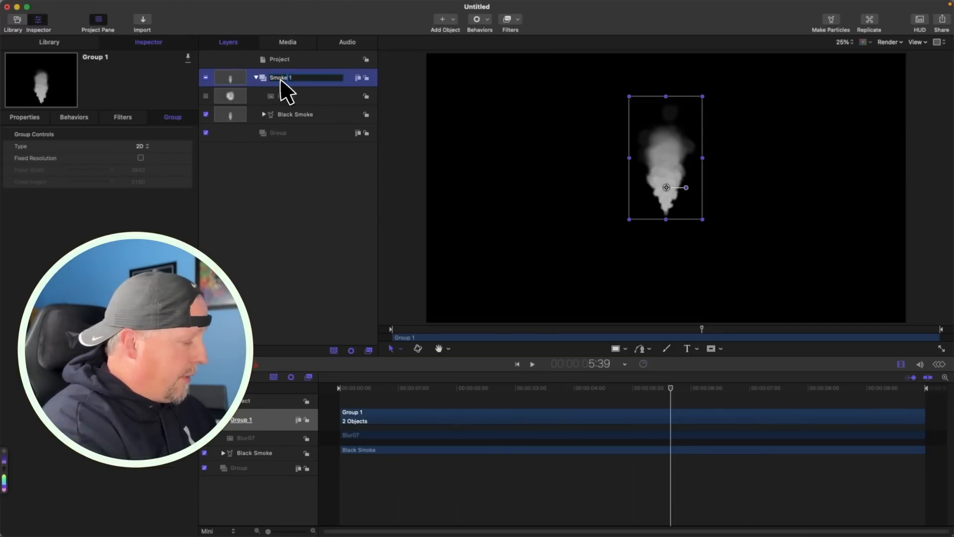
type("Smoke Stack")
key("Right")
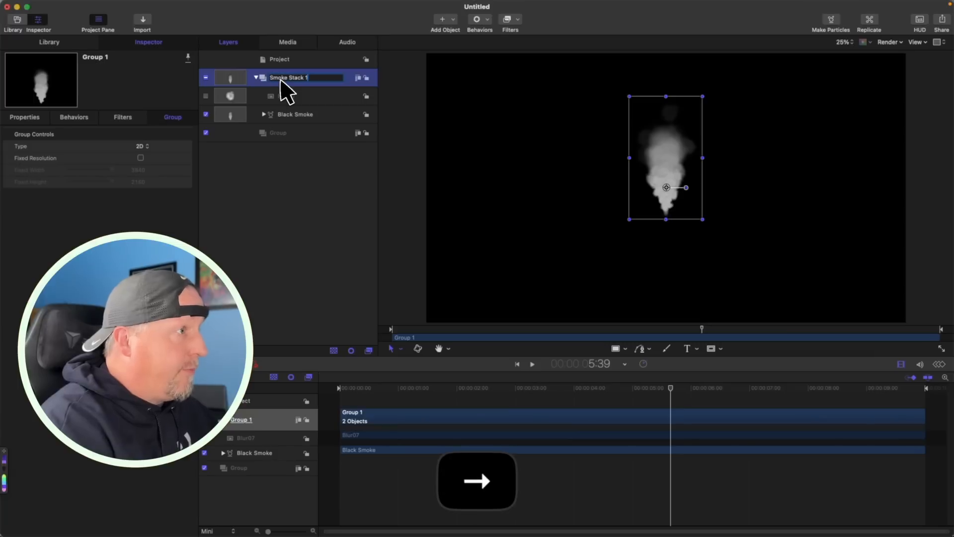
key("BackSpace")
key("BackSpace")
left_click(349, 199)
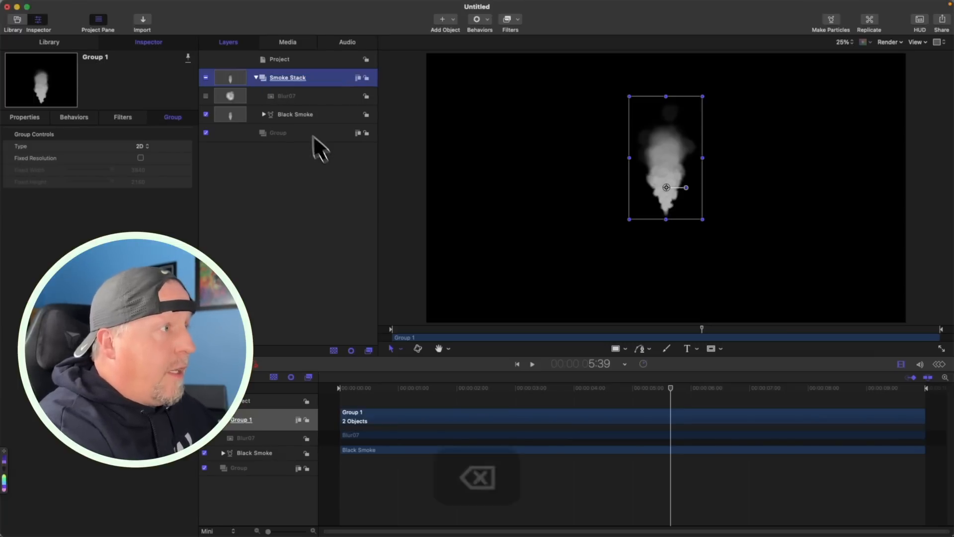
left_click(321, 80)
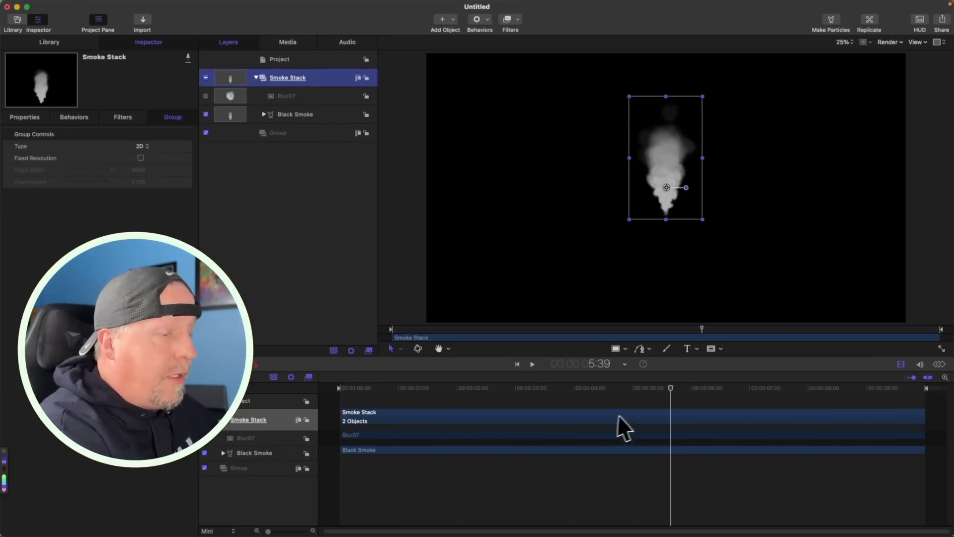
- Shift the Smoke Stack group to begin before the project start, extend its end to the project end, and preview it
left_click(672, 413)
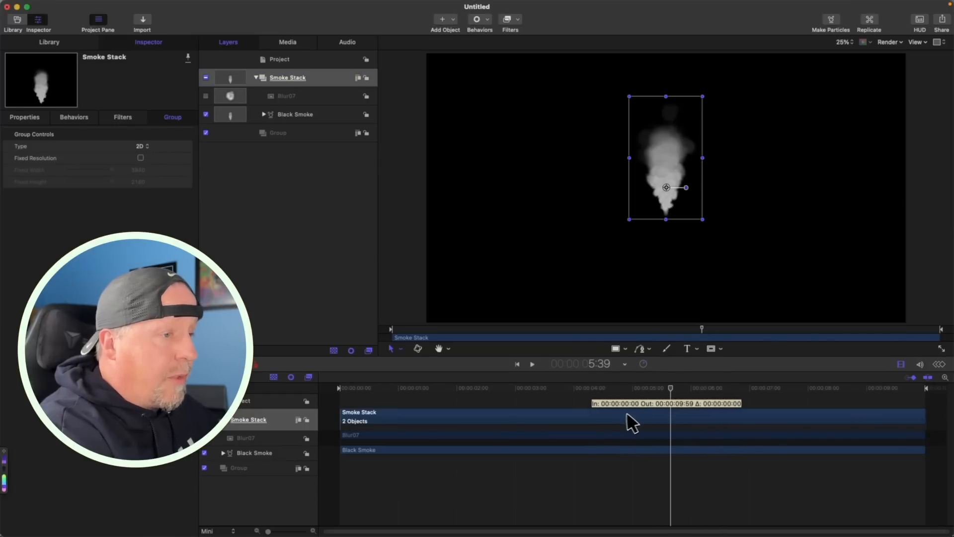
left_click_drag(563, 418, 498, 402)
left_click(336, 390)
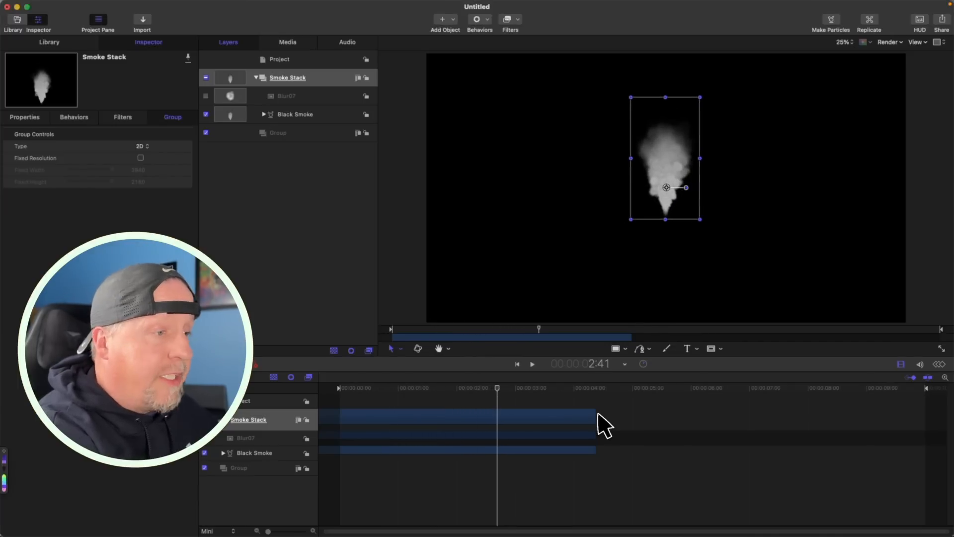
left_click_drag(598, 414, 661, 416)
left_click_drag(814, 431, 937, 433)
left_click(340, 388)
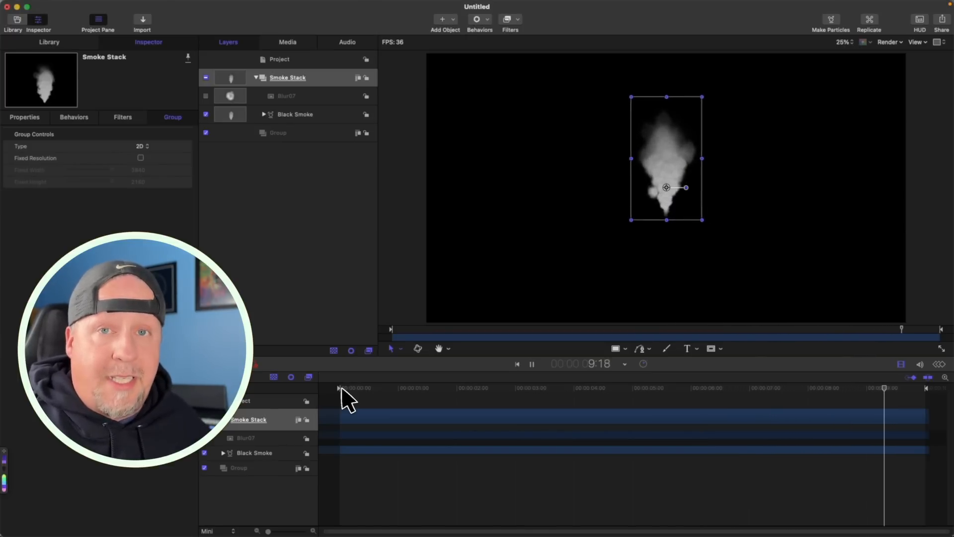
key("space")
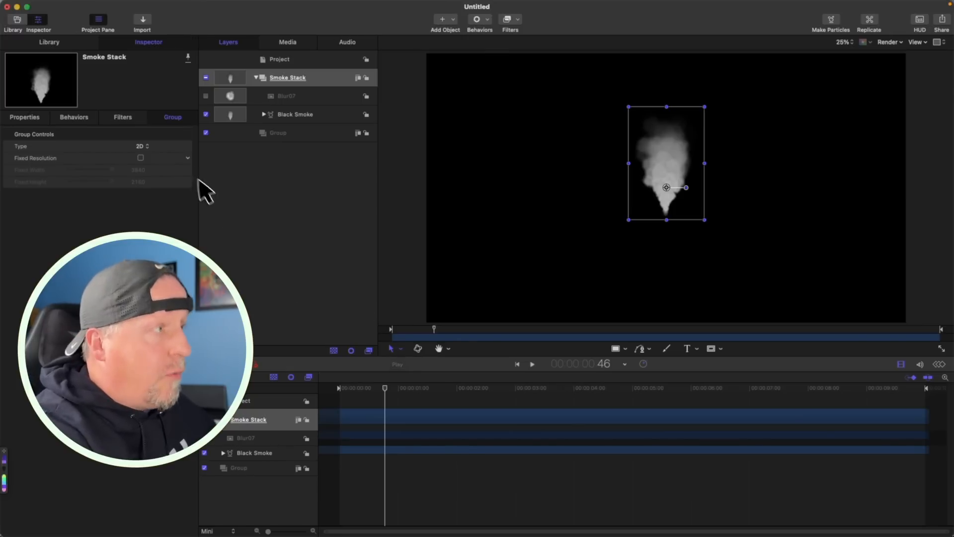
- Publish the generator template as Smoke Stack in the Emberdyn category, replacing the existing file
mouse_move(145, 2)
left_click(66, 6)
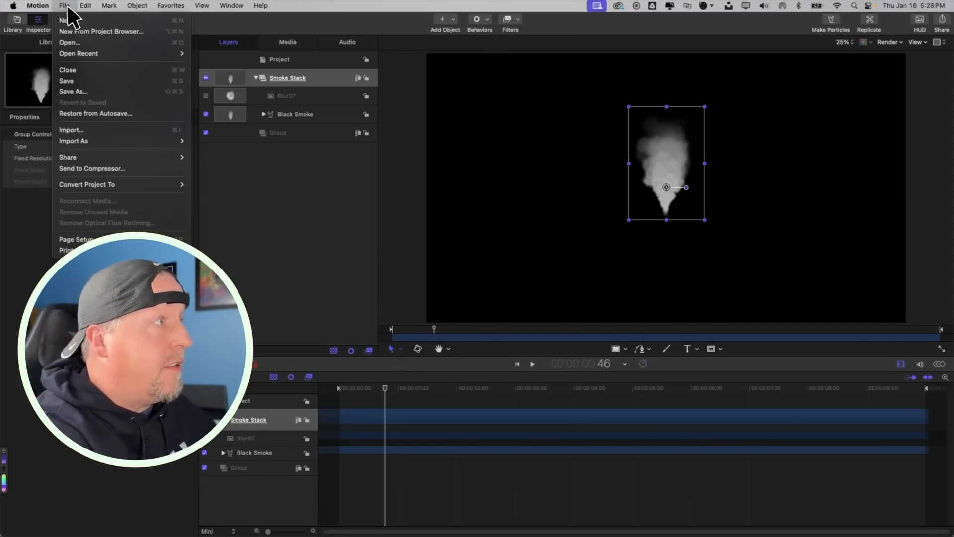
left_click(74, 81)
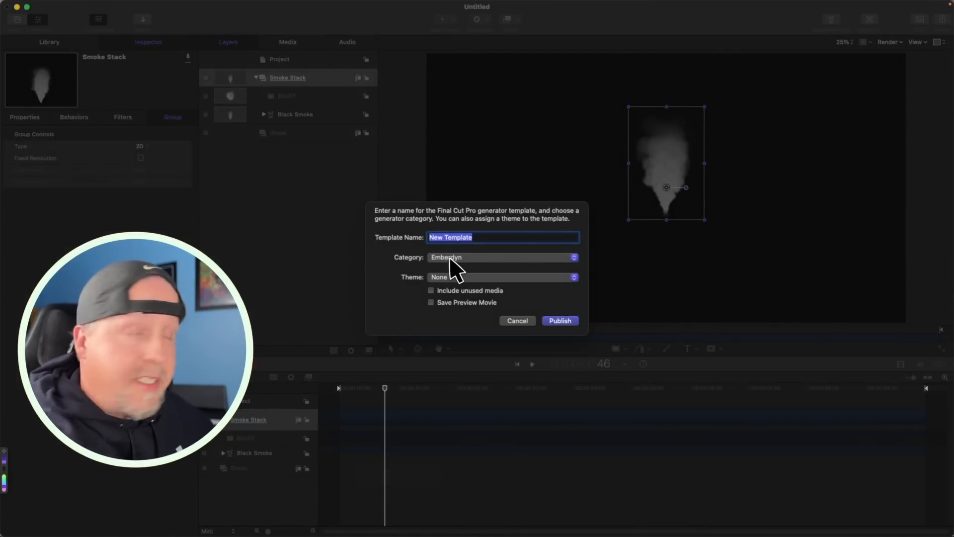
double_click(475, 236)
triple_click(475, 236)
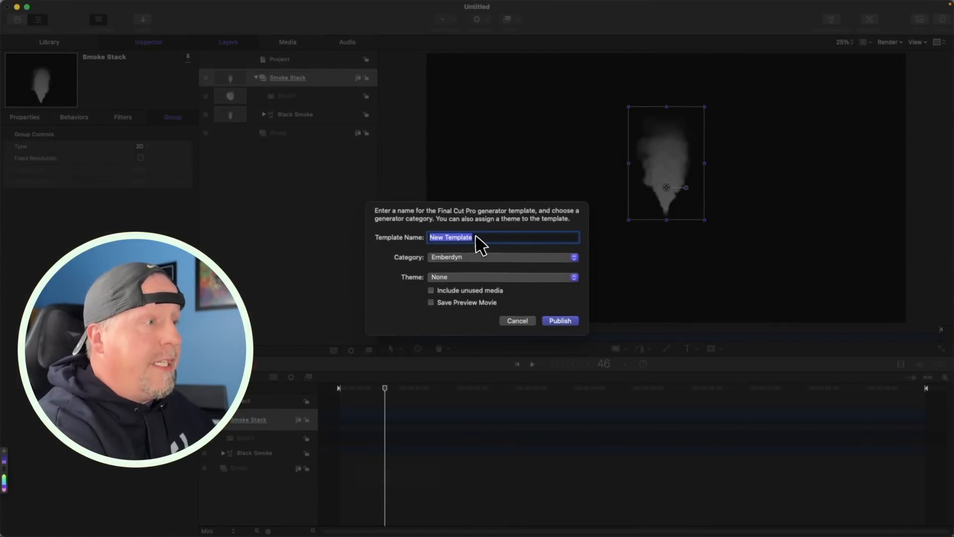
type("Smoke Stack")
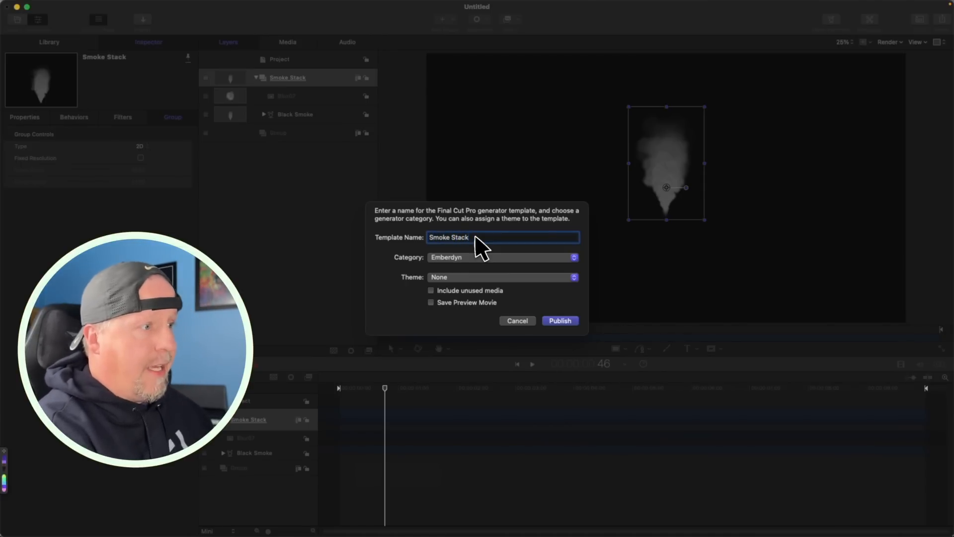
key("Return")
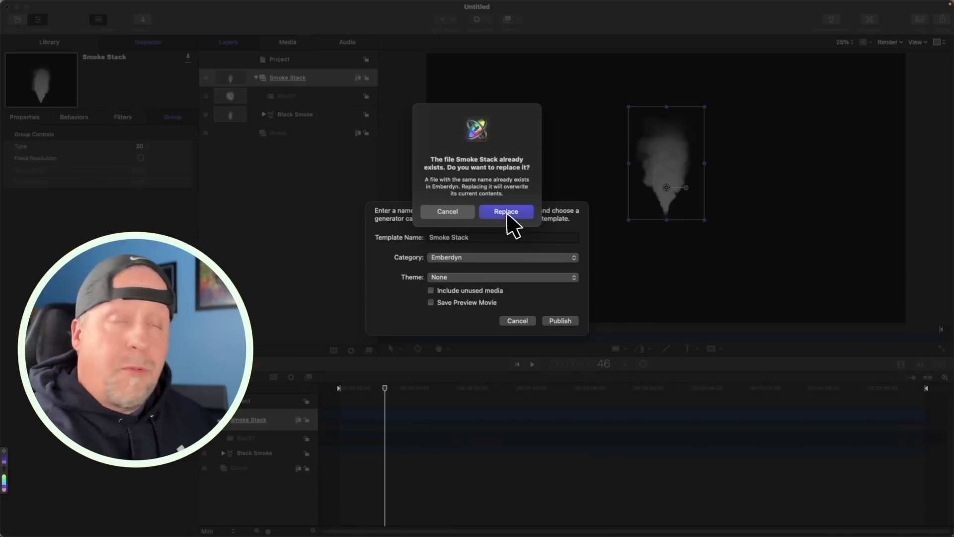
left_click(506, 212)
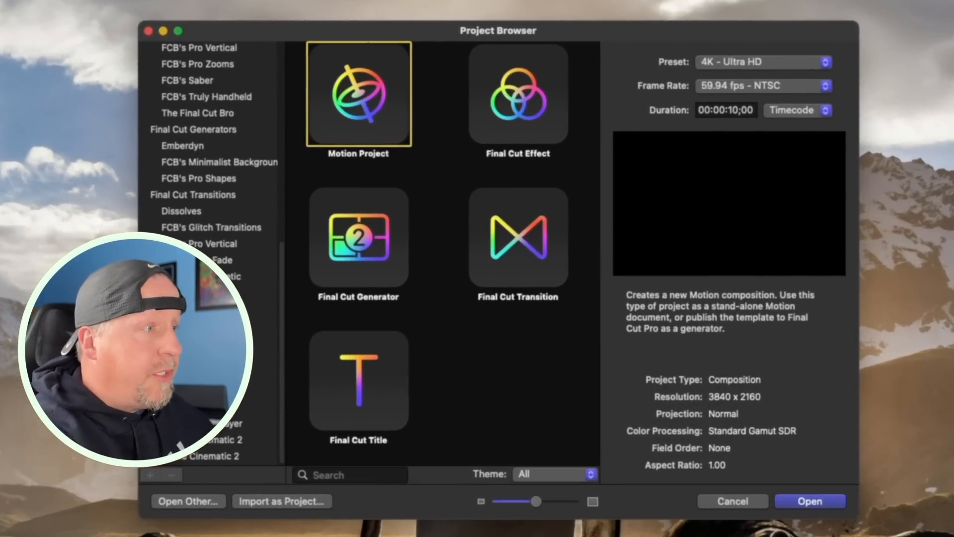
- Create a new Final Cut Generator project at 4K - Ultra HD with a frame rate of 60 fps
left_click(383, 224)
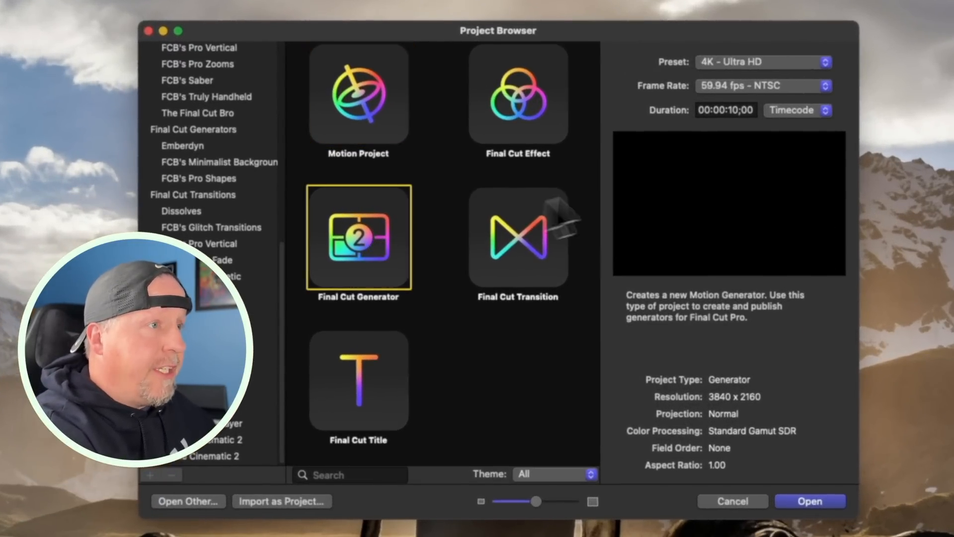
left_click(751, 87)
left_click(728, 98)
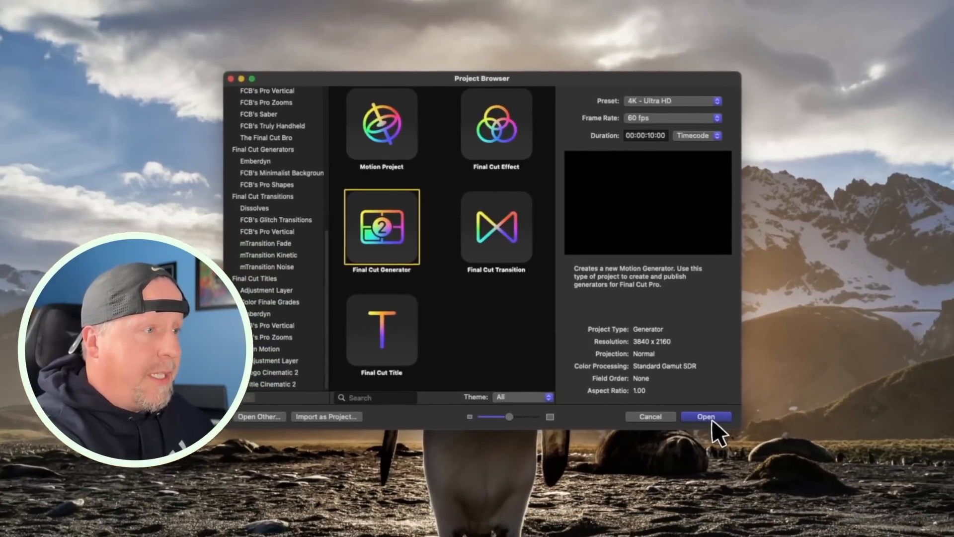
left_click(815, 502)
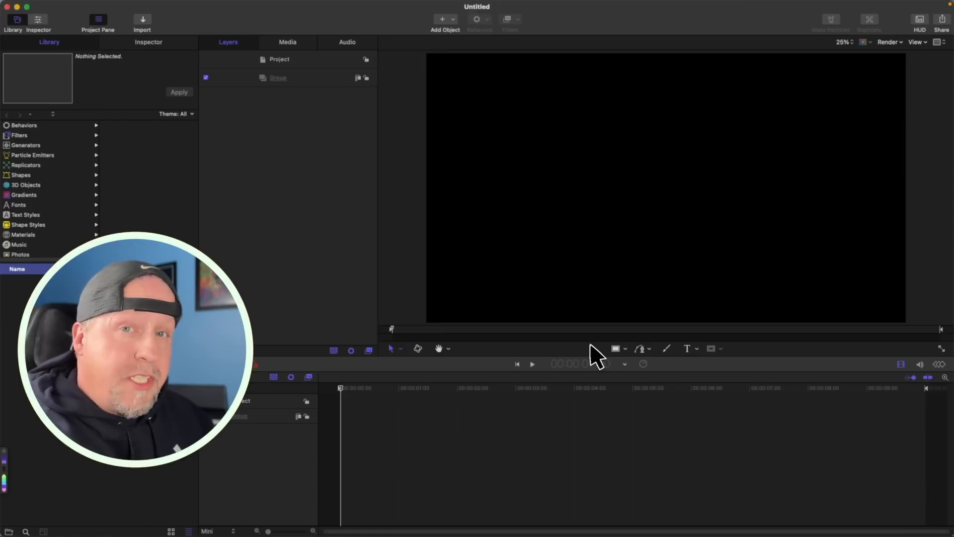
- Draw a small circle near the middle of the canvas and reset its position to the exact centre
left_click(625, 349)
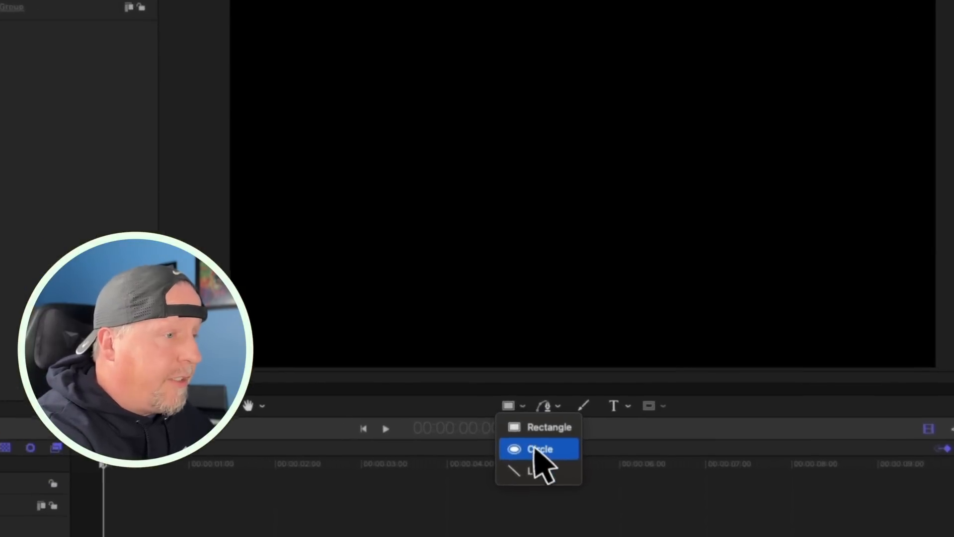
left_click(521, 457)
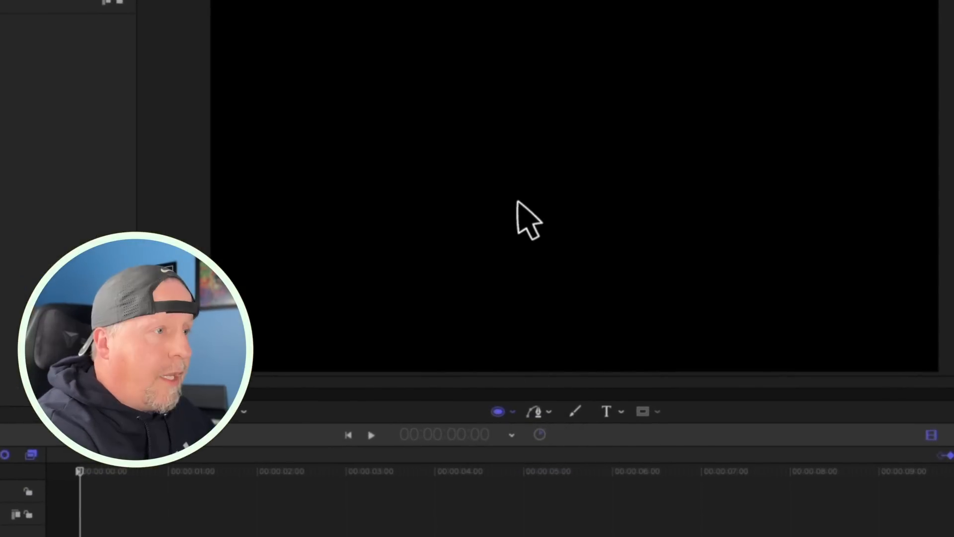
mouse_move(549, 154)
left_mouse_down()
mouse_move(602, 199)
mouse_move(560, 166)
left_mouse_up()
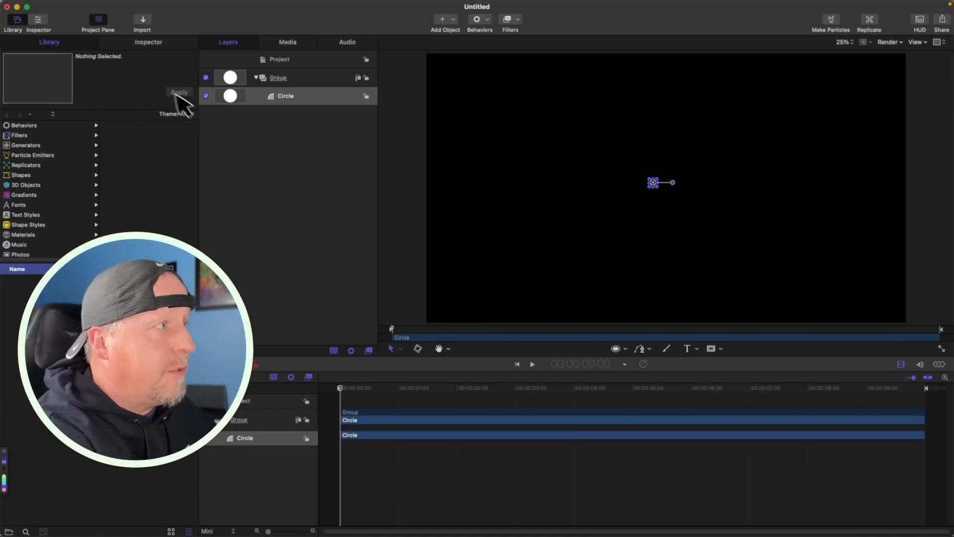
left_click(139, 42)
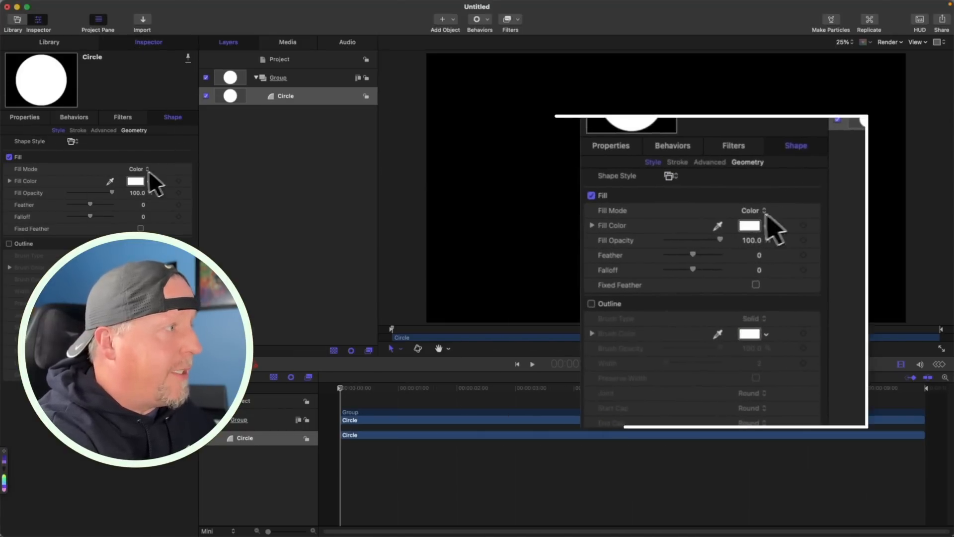
left_click(21, 118)
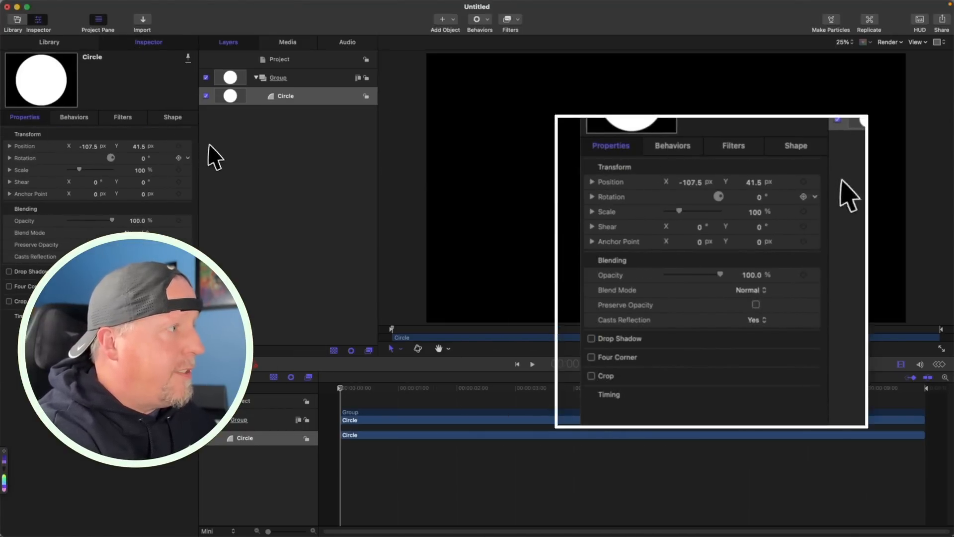
left_click(189, 146)
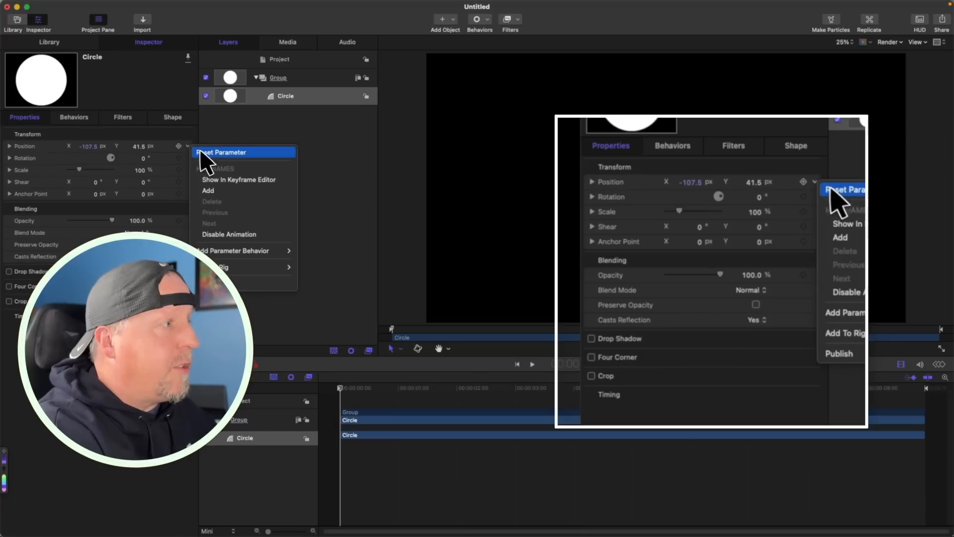
left_click(206, 150)
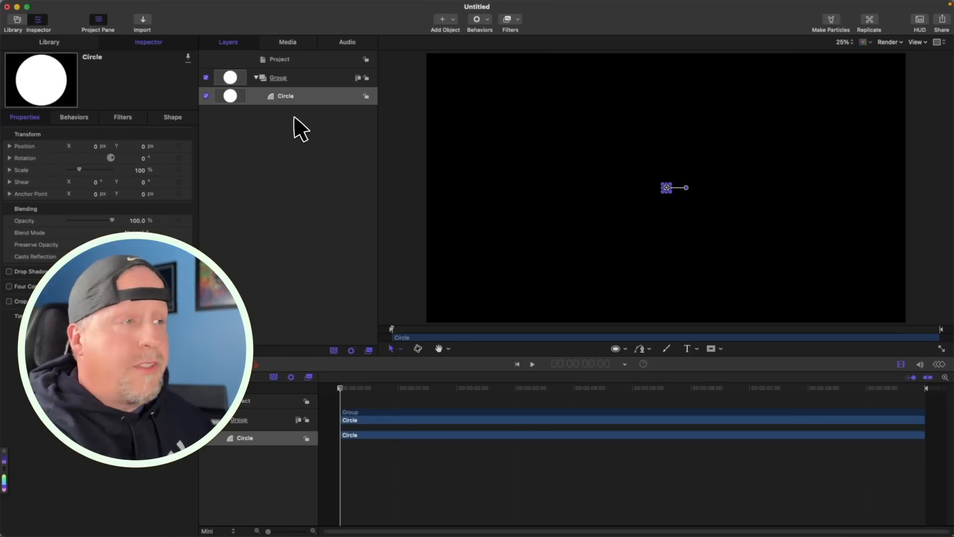
- Make a particle emitter from the circle and rename the group as Snow Storm
left_click(314, 95)
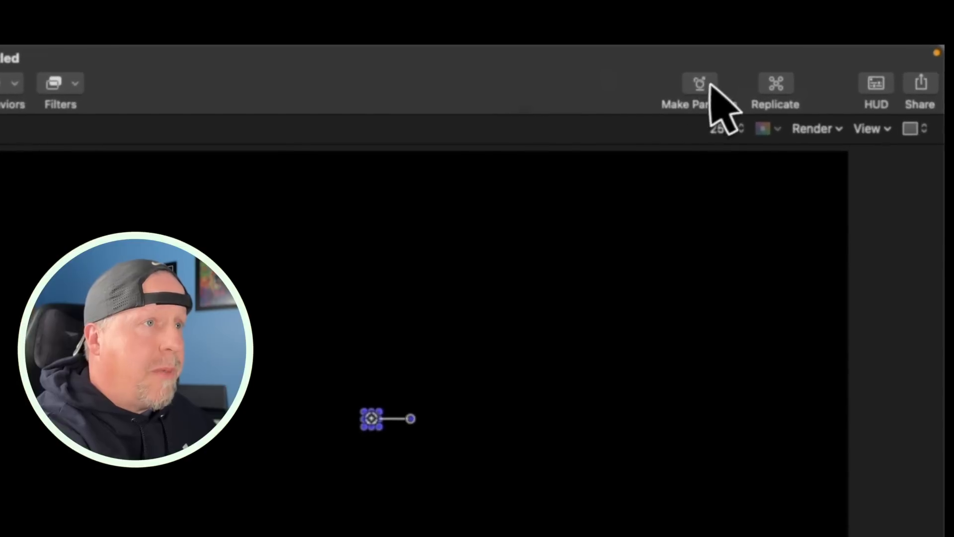
left_click(701, 83)
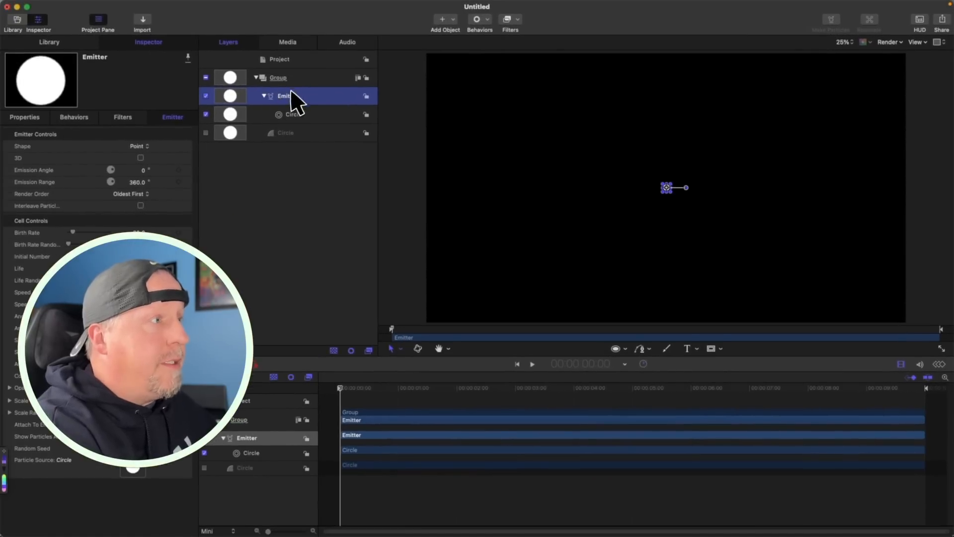
double_click(281, 78)
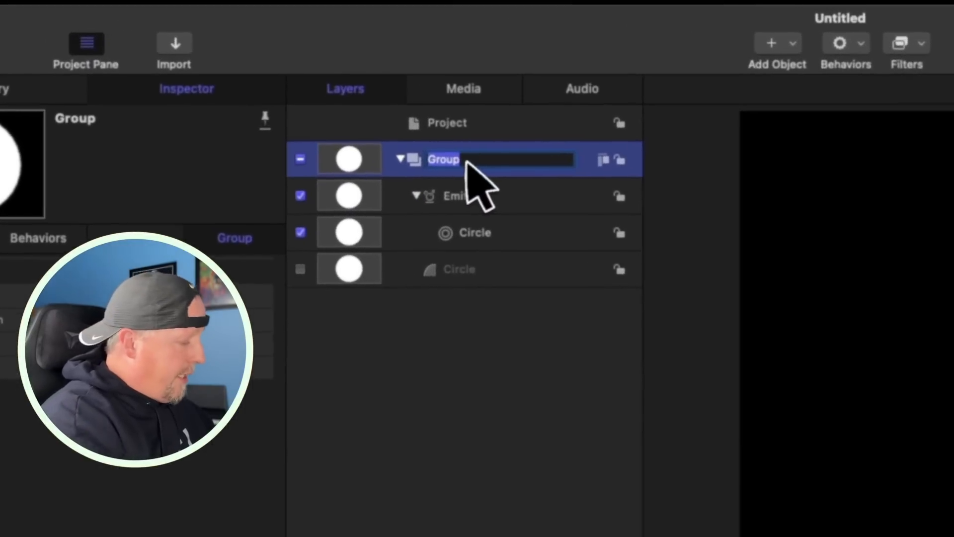
type("S")
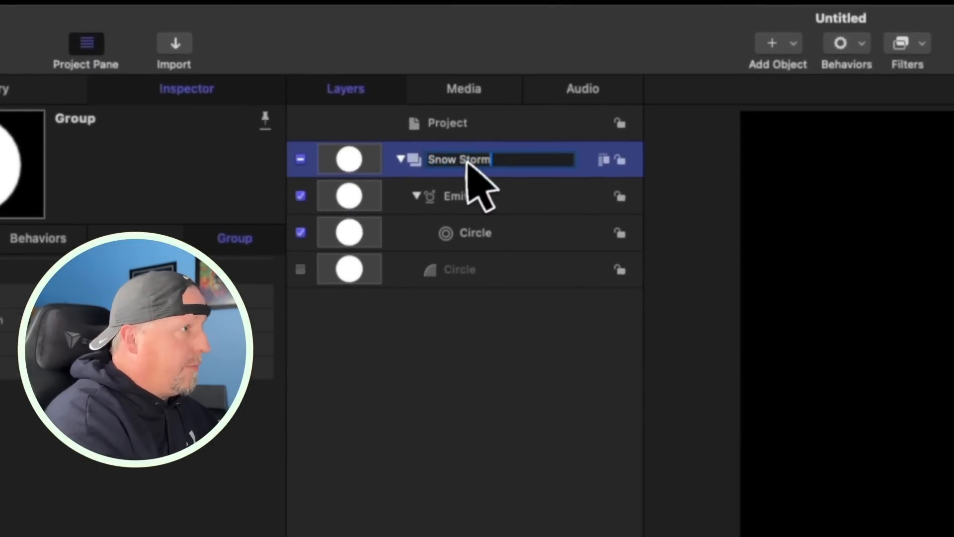
type("now Storm")
key("Return")
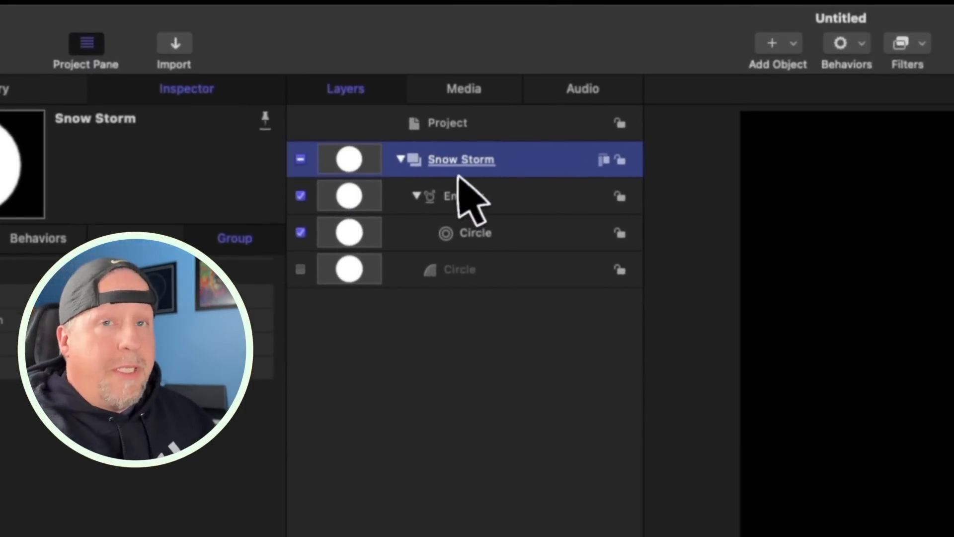
- Set the emitter's shape to Line and play the particles to preview how they spread
left_click(468, 198)
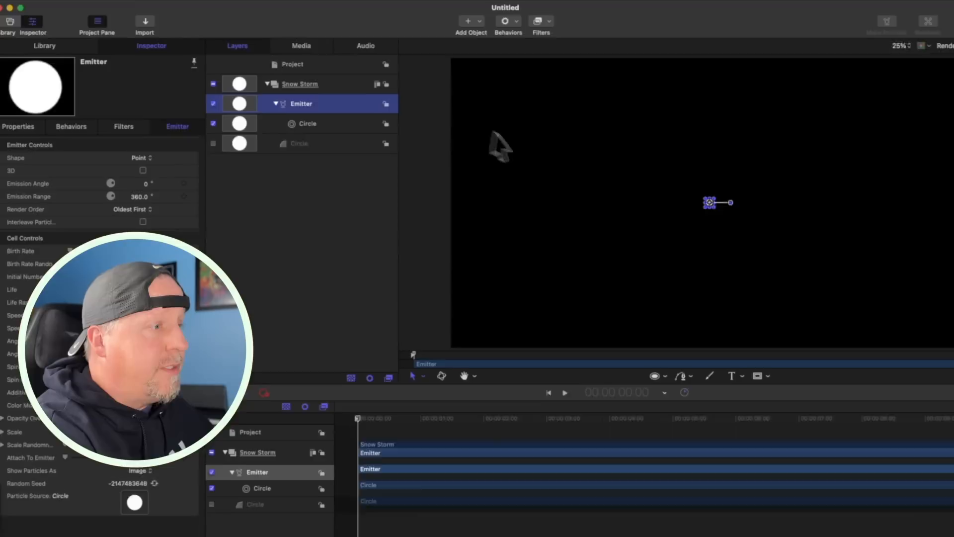
left_click(565, 392)
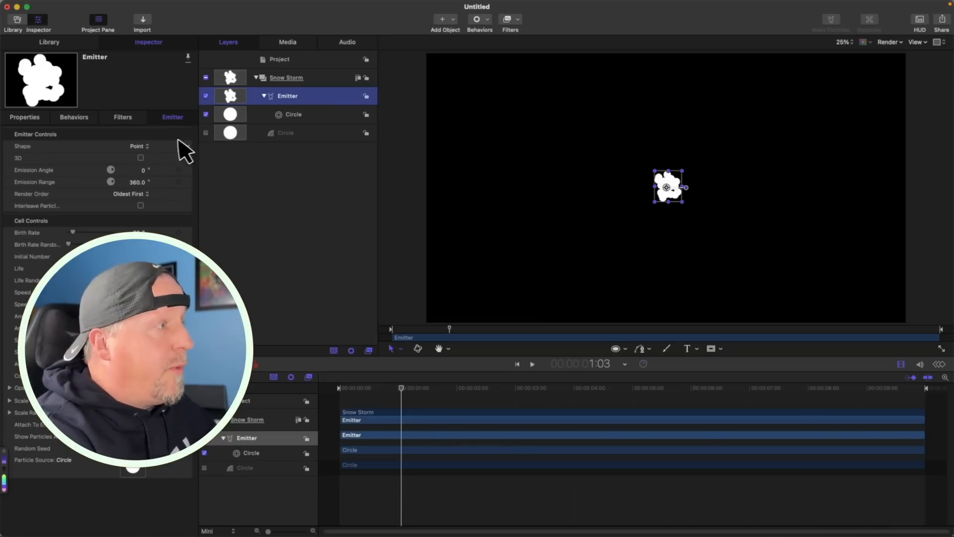
left_click(139, 147)
left_click(144, 158)
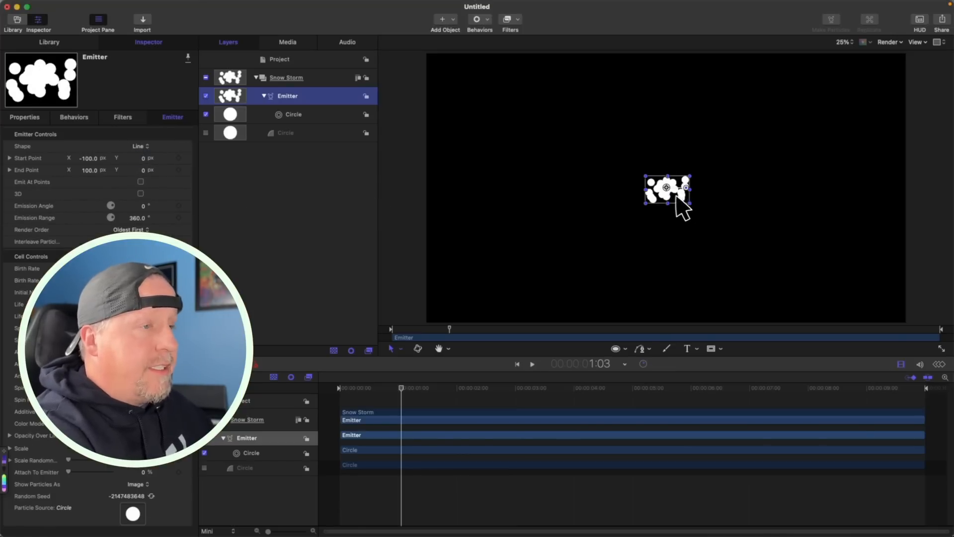
key("space")
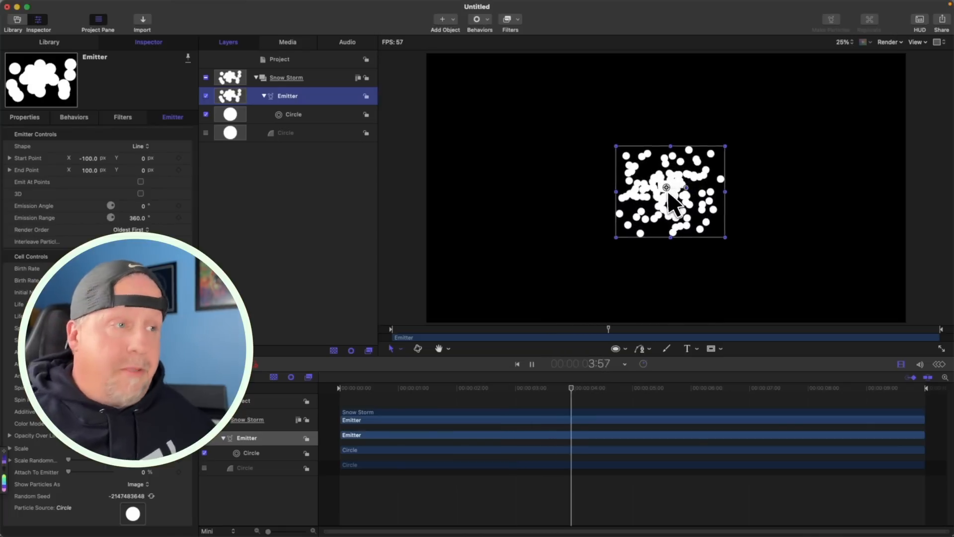
key("space")
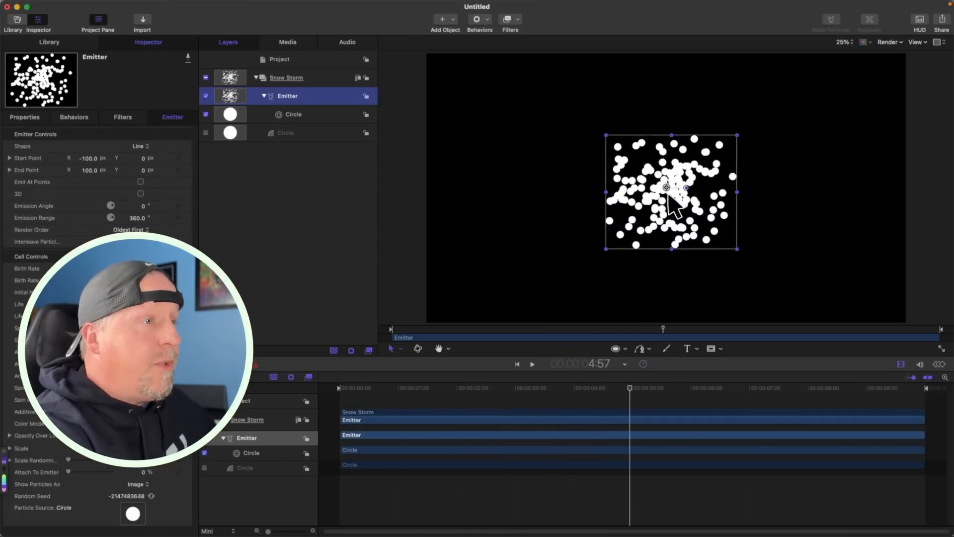
- Set the emitter line's start point X to -2000 px and end point X to 2000 px, and preview it from the project start
left_click_drag(631, 386, 327, 382)
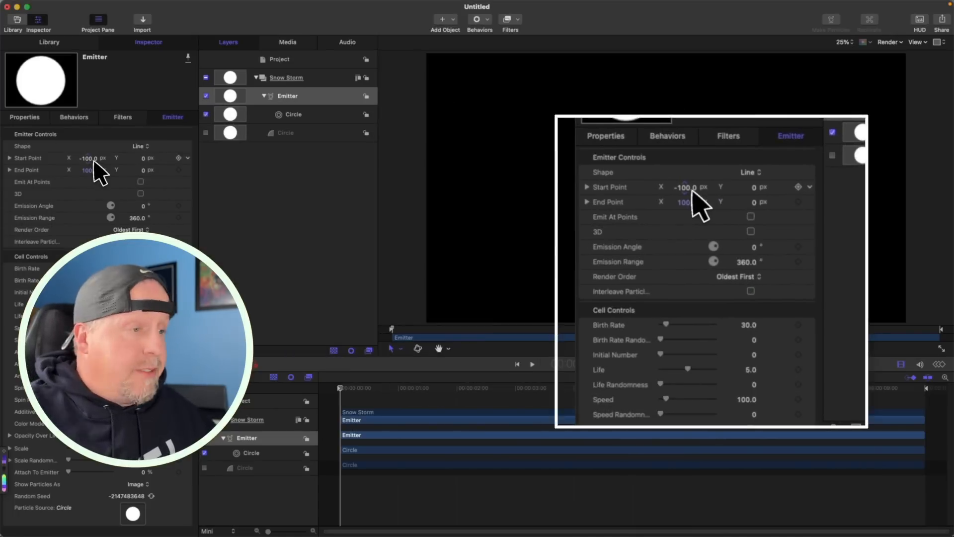
left_click_drag(93, 160, 85, 161)
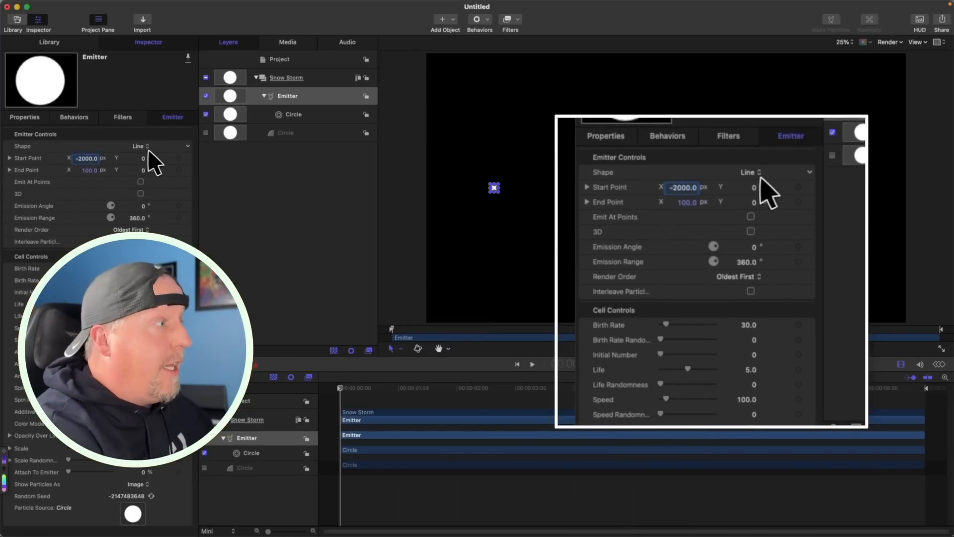
left_click(87, 170)
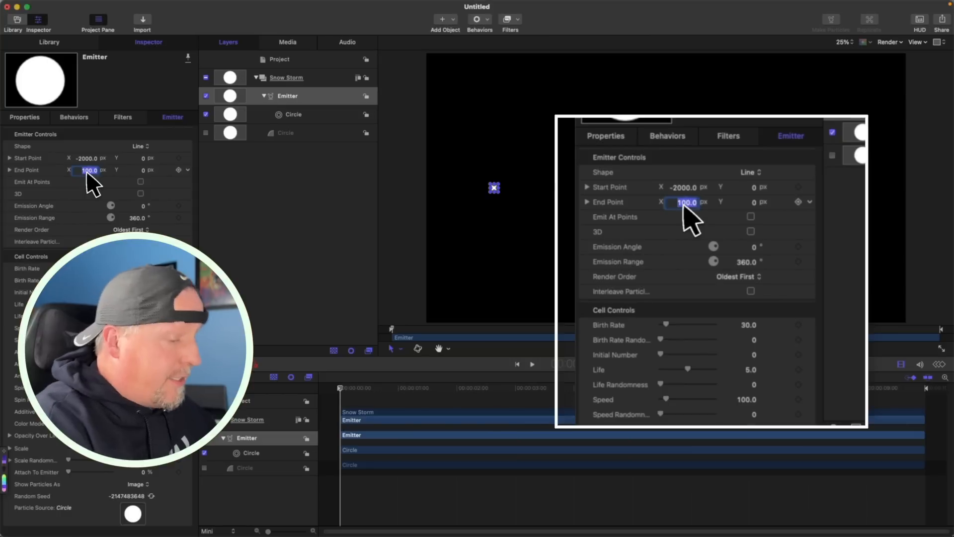
type("20")
key("Return")
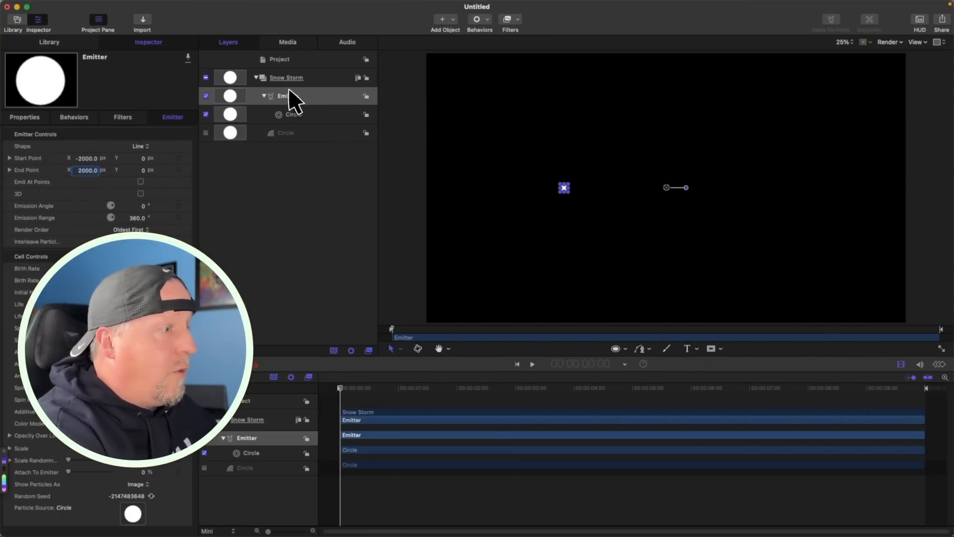
left_click(533, 364)
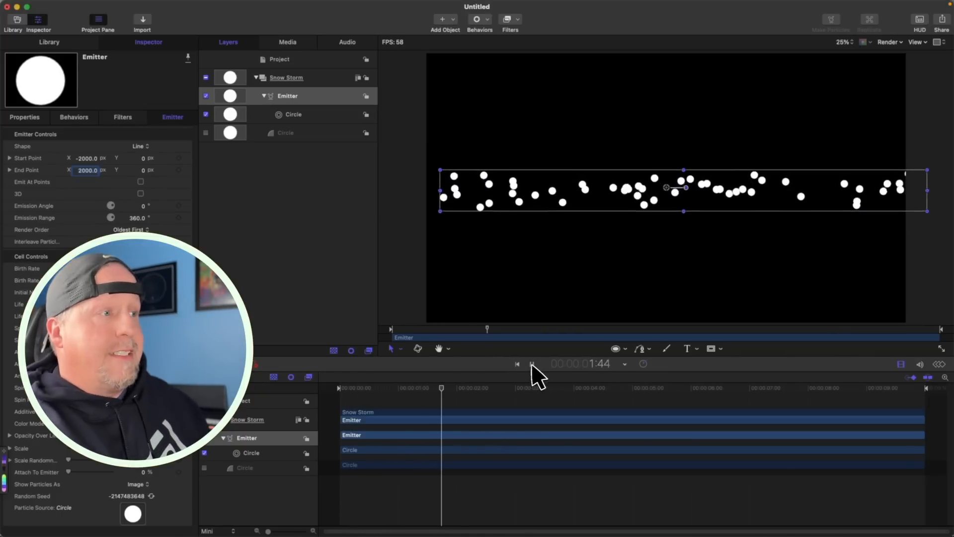
left_click(532, 364)
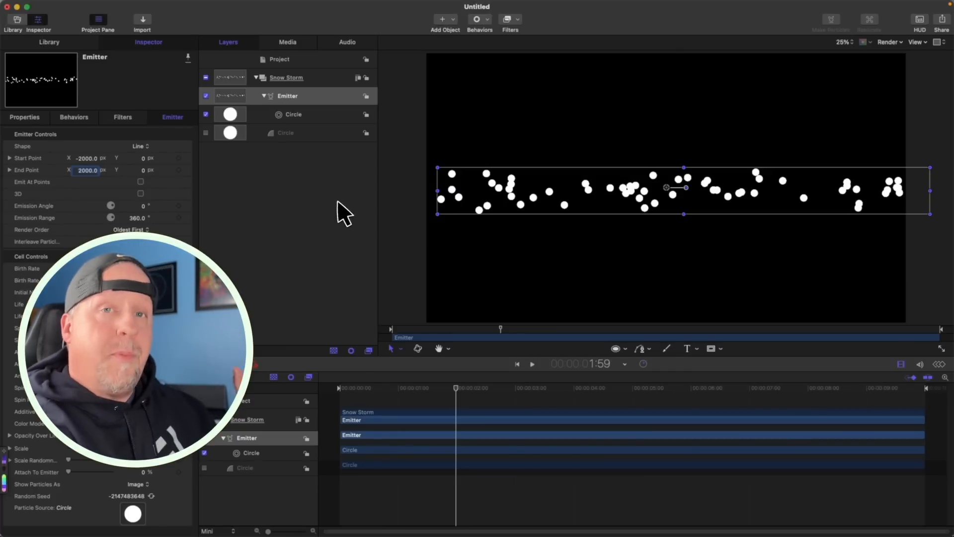
- Move the emitter above the top edge of the frame by setting its Y position to 1400 px
left_click(811, 94)
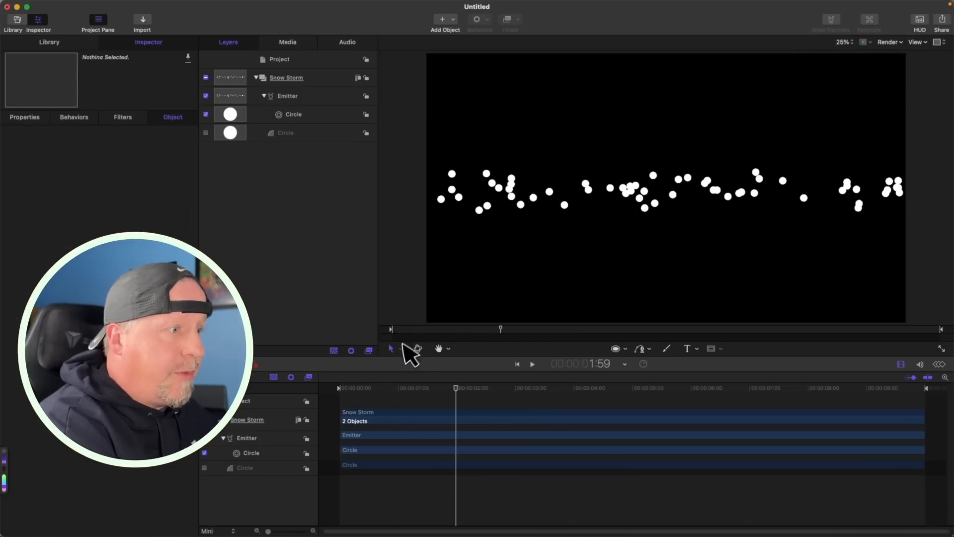
left_click(437, 348)
left_click_drag(424, 183, 415, 221)
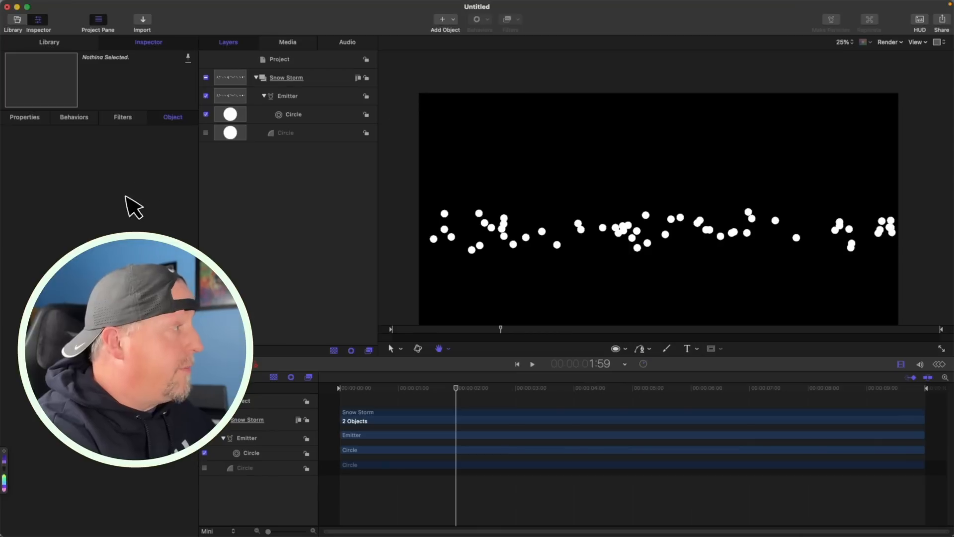
left_click(288, 99)
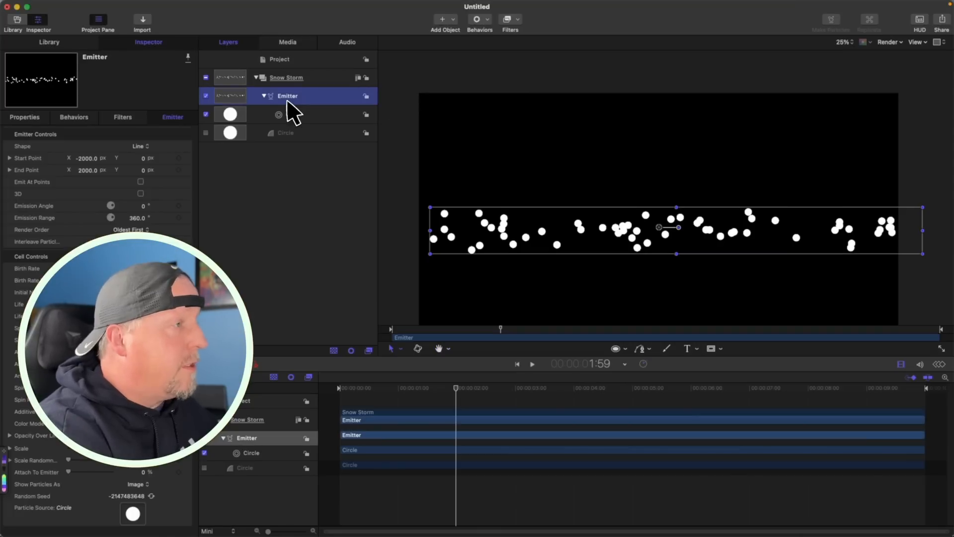
left_click(34, 119)
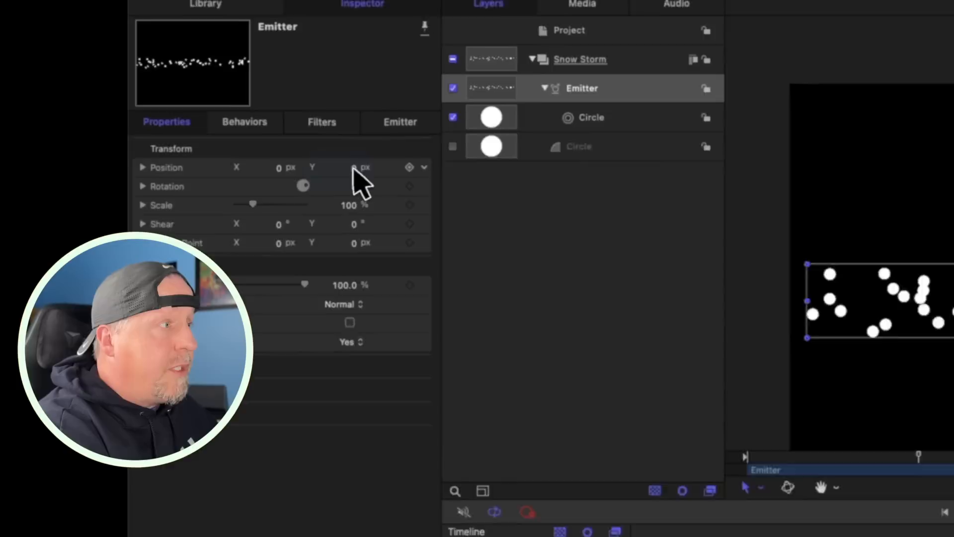
left_click(143, 147)
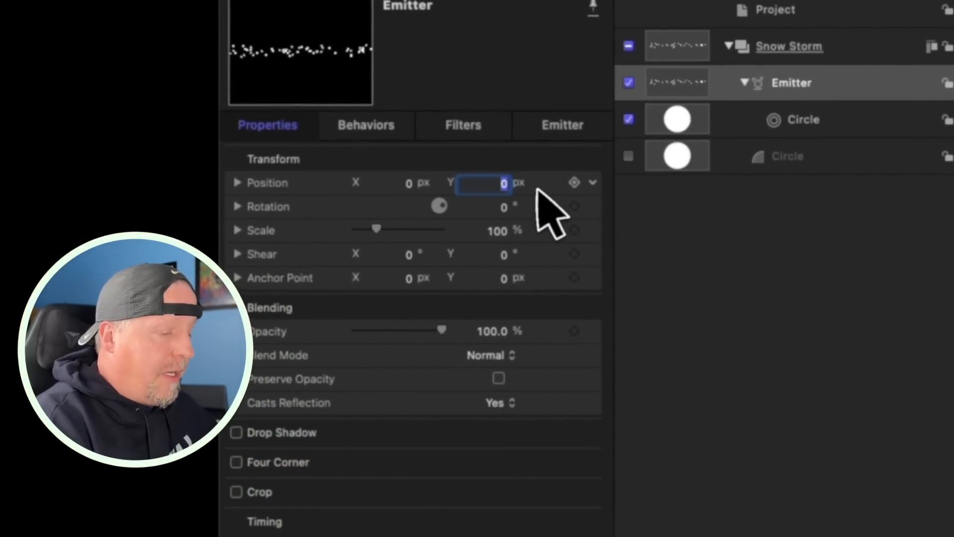
type("1400")
key("Return")
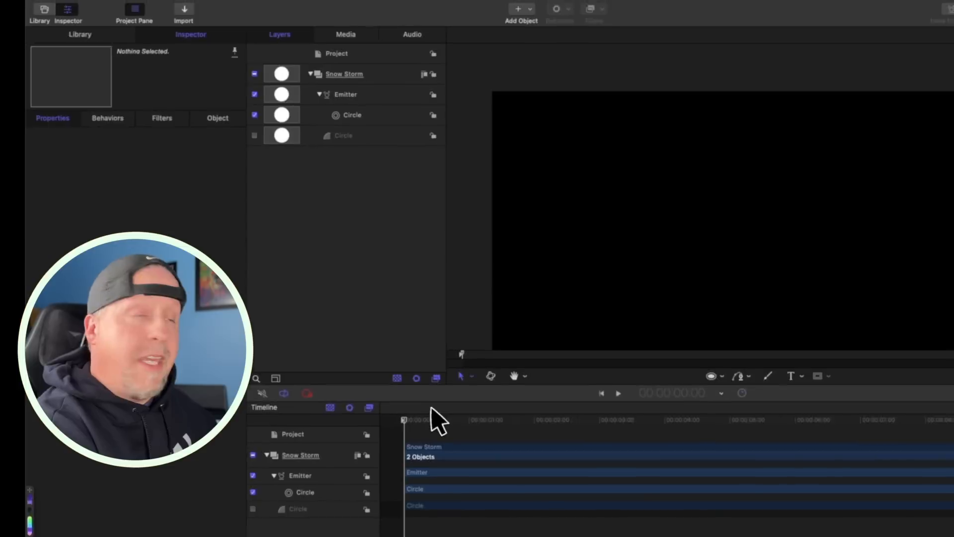
- Play the particles from the project start to about 7:12 to examine how they enter the frame, and select the Emitter
left_click(532, 365)
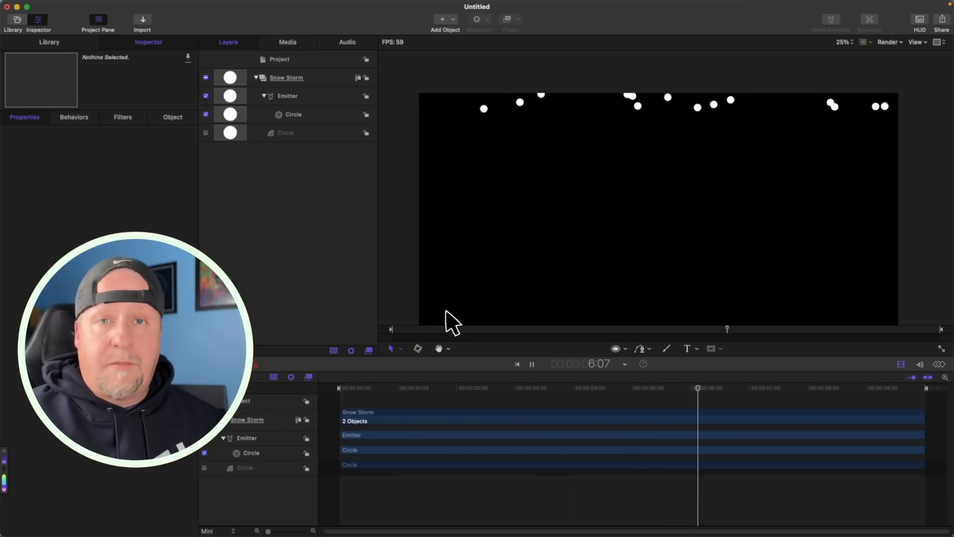
key("space")
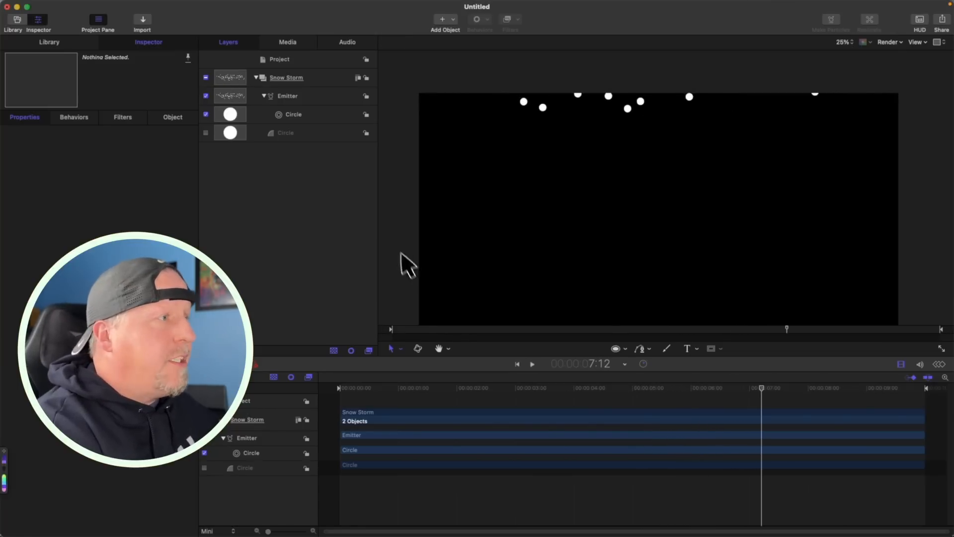
left_click(292, 99)
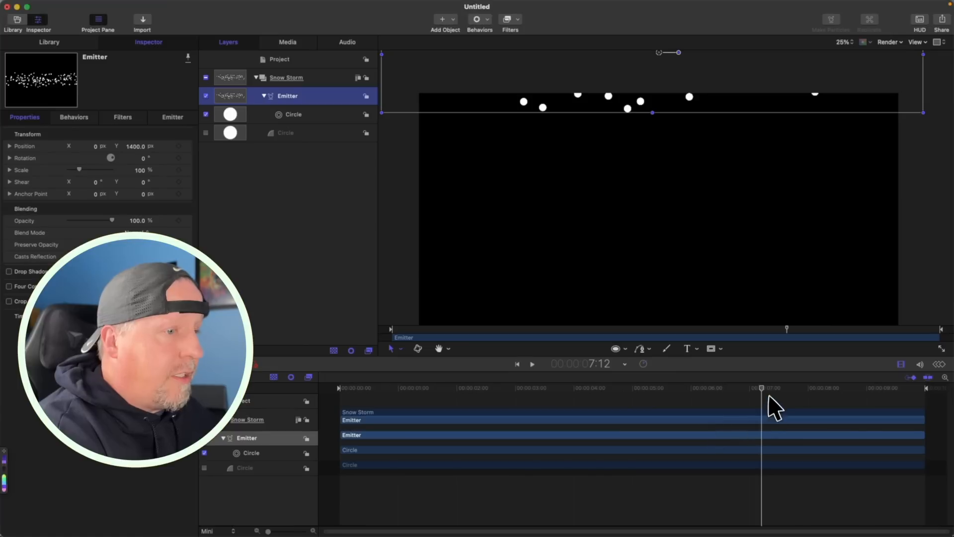
- Widen the emitter line to start point X -2500 px and end point X 2500 px, and play the particles from the project start
left_click_drag(767, 404, 330, 411)
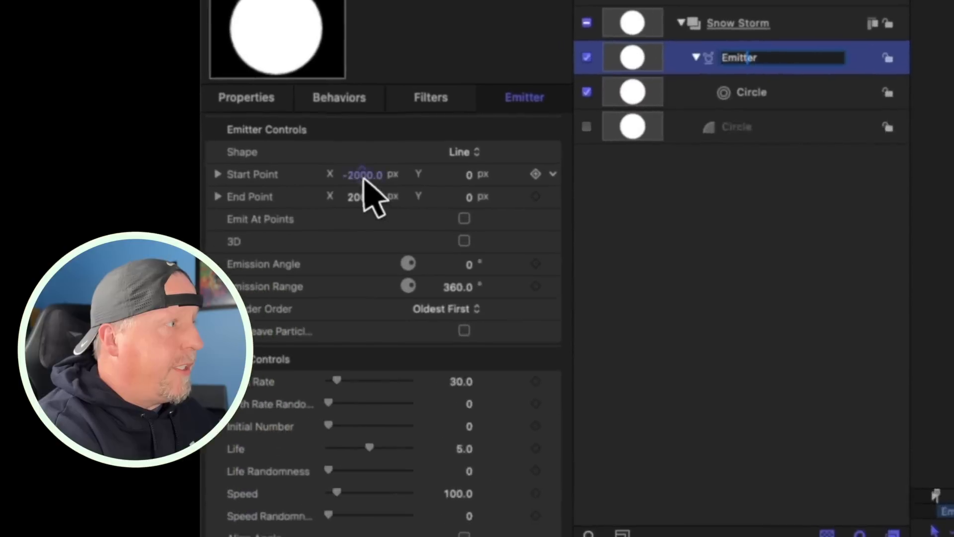
left_click(173, 164)
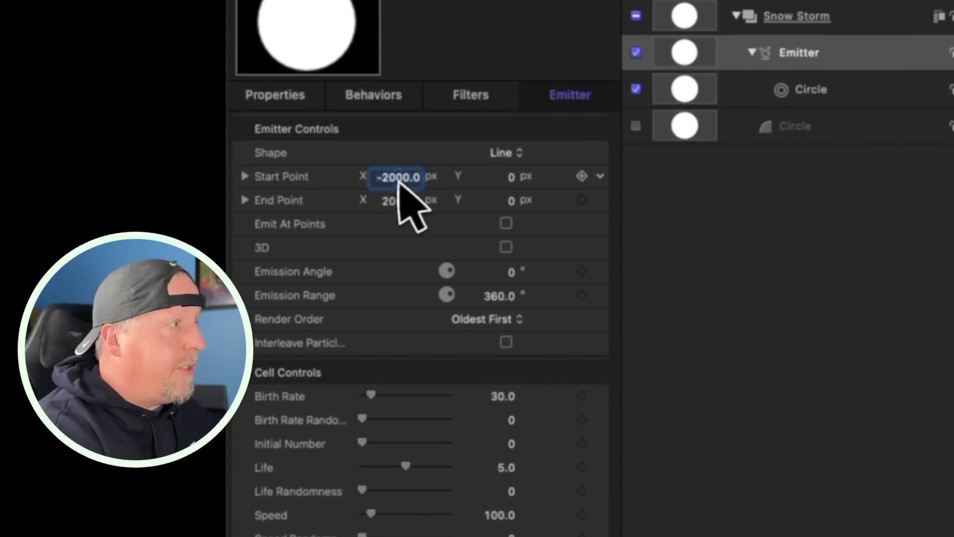
left_click(403, 179)
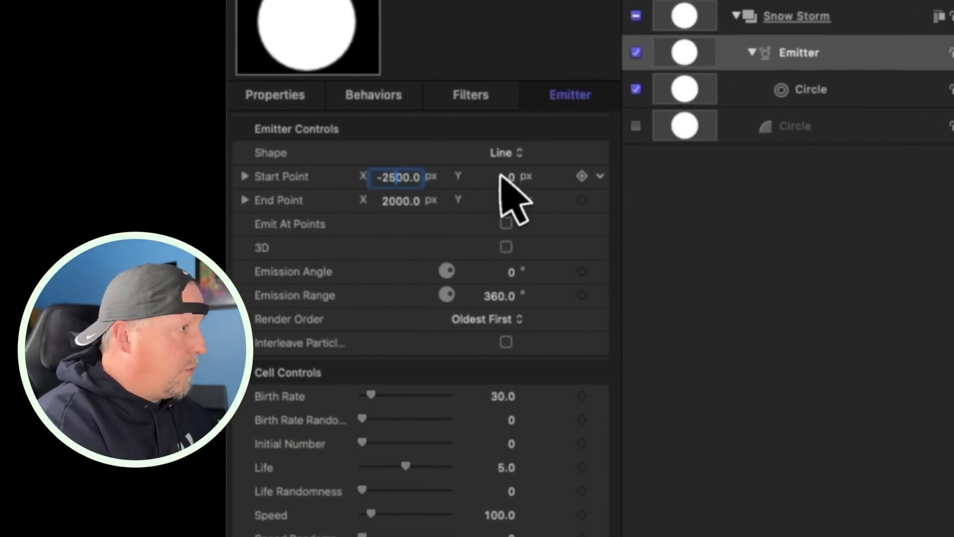
left_click(403, 202)
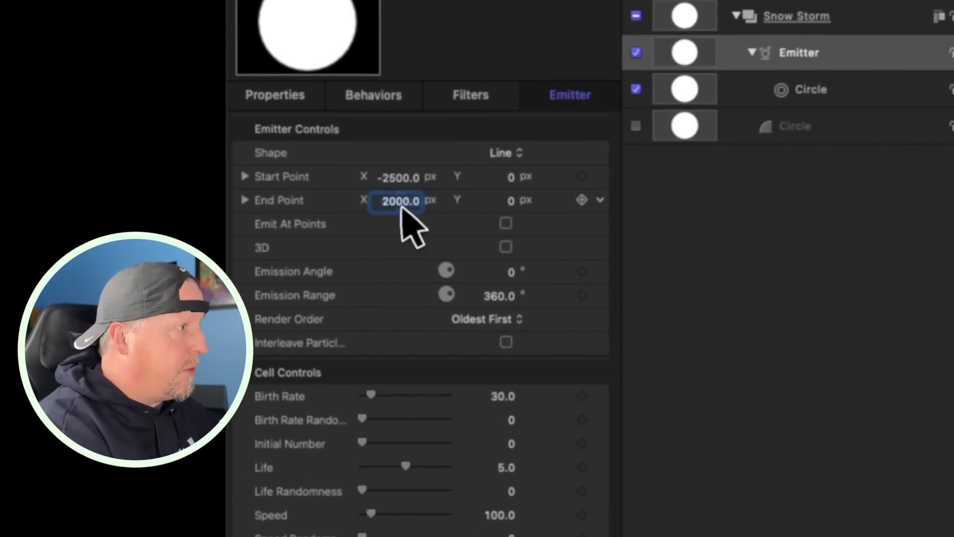
left_click(400, 204)
key("BackSpace")
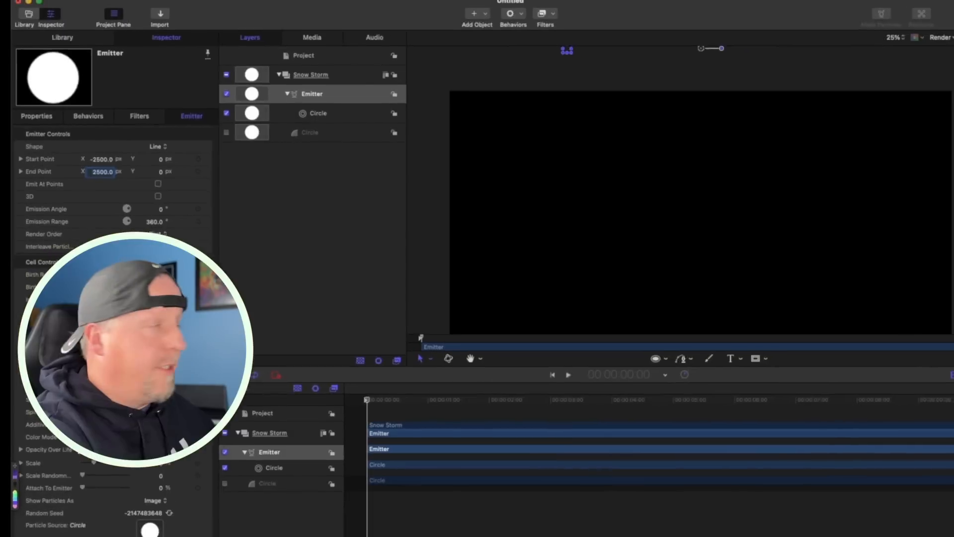
left_click(390, 189)
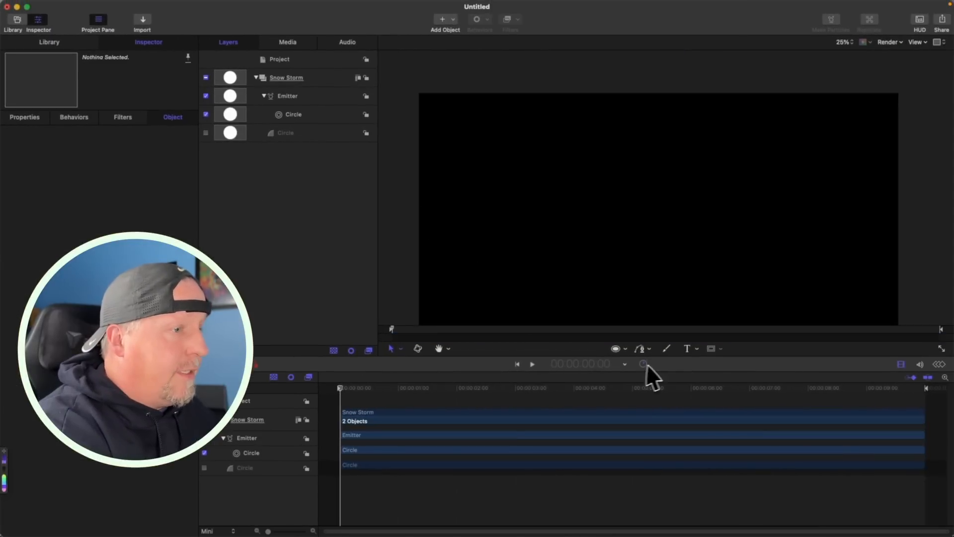
left_click(568, 374)
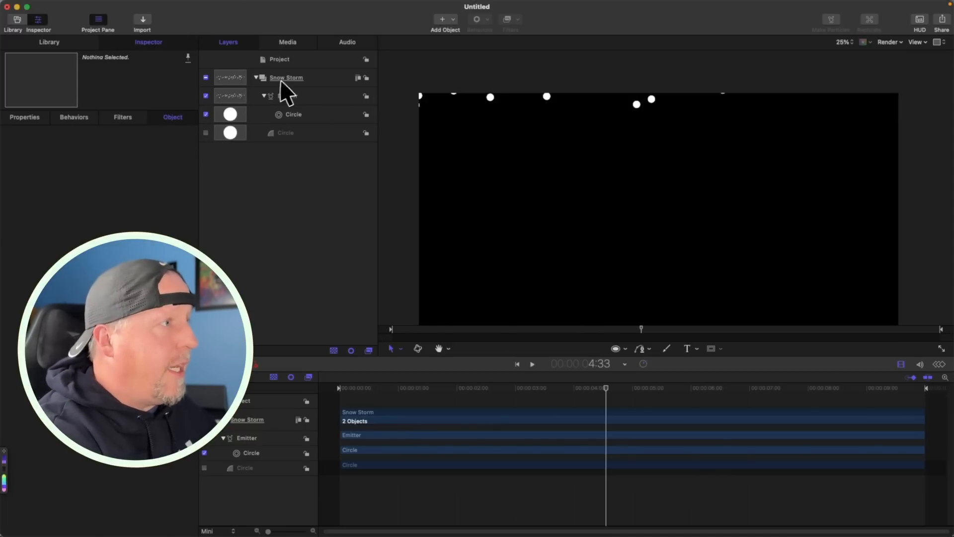
- Lower the Emitter slightly above the frame by setting its Y position to 1350 px
left_click(293, 94)
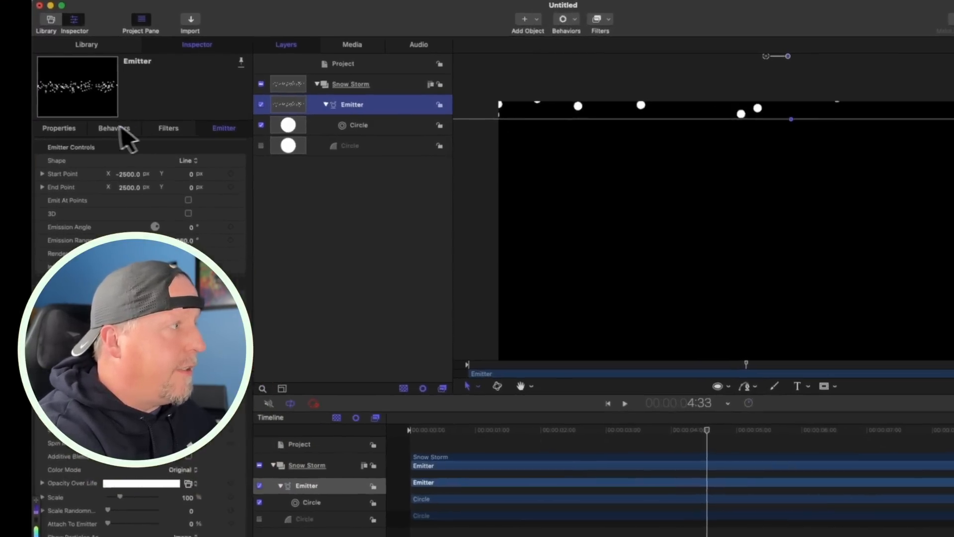
left_click(19, 118)
left_click(393, 227)
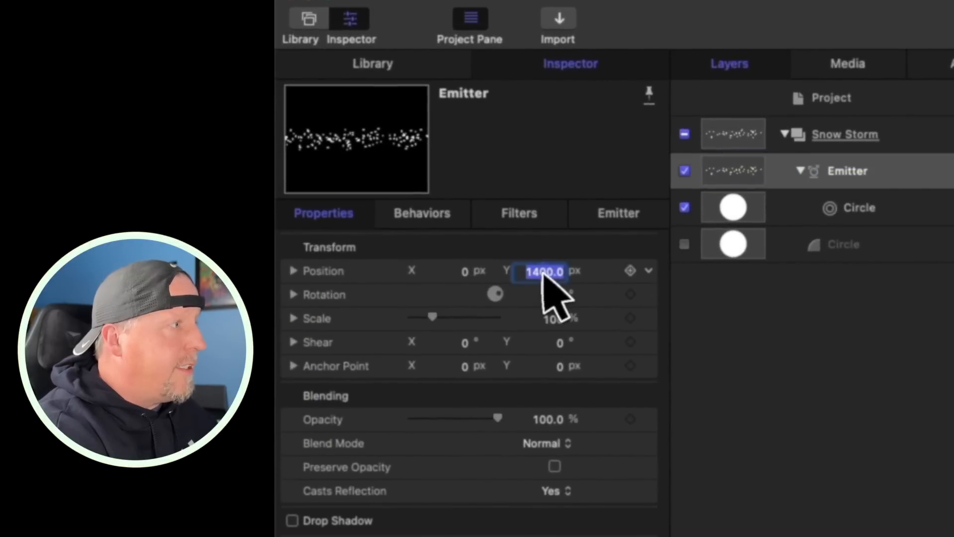
left_click(543, 273)
key("BackSpace")
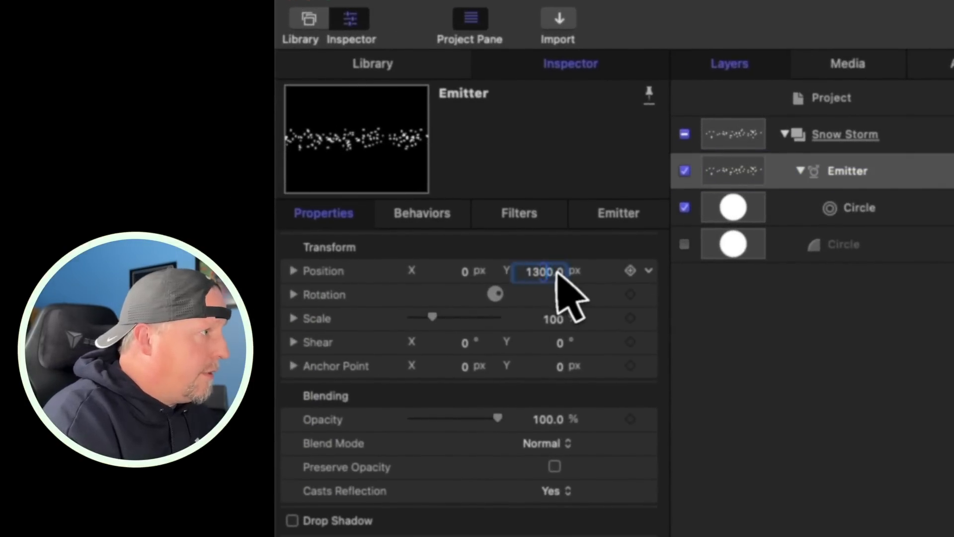
key("Return")
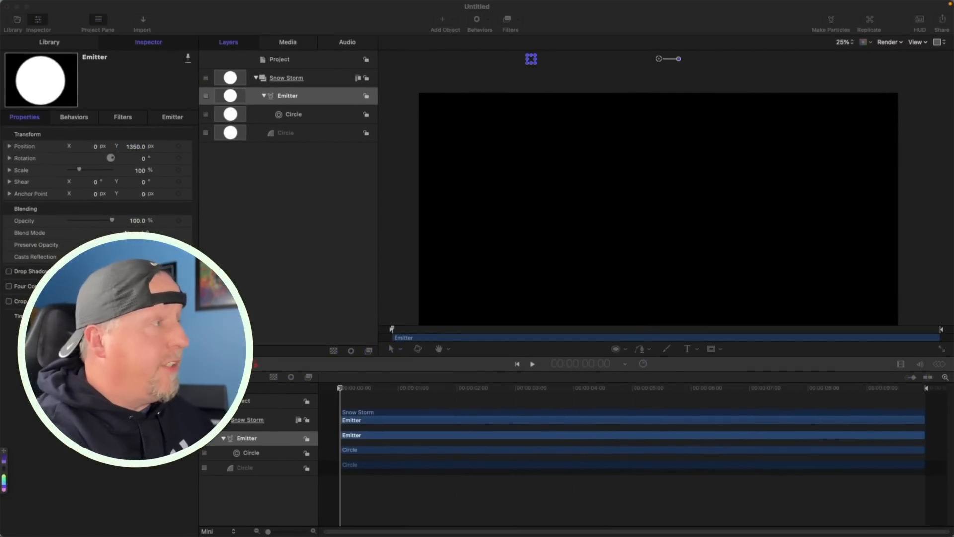
- Turn on 3D for the Emitter, rendered In Local 3D (Faster), with emission latitude 1.4° and emission longitude 278°
left_click(308, 97)
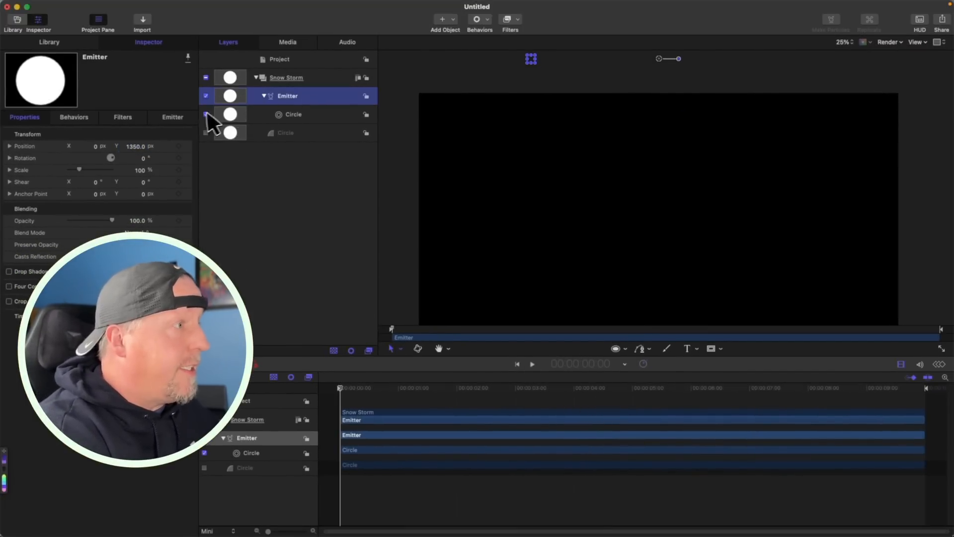
left_click(191, 117)
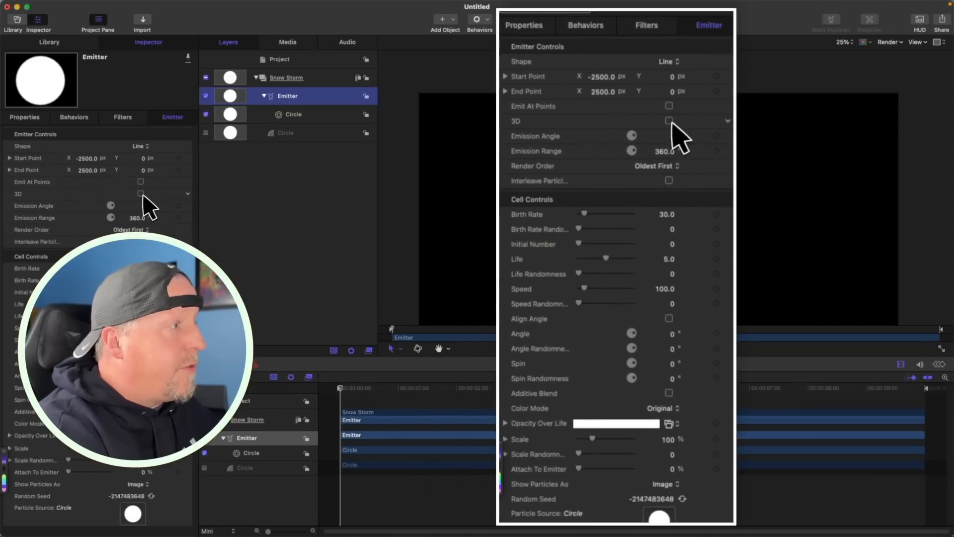
left_click(141, 194)
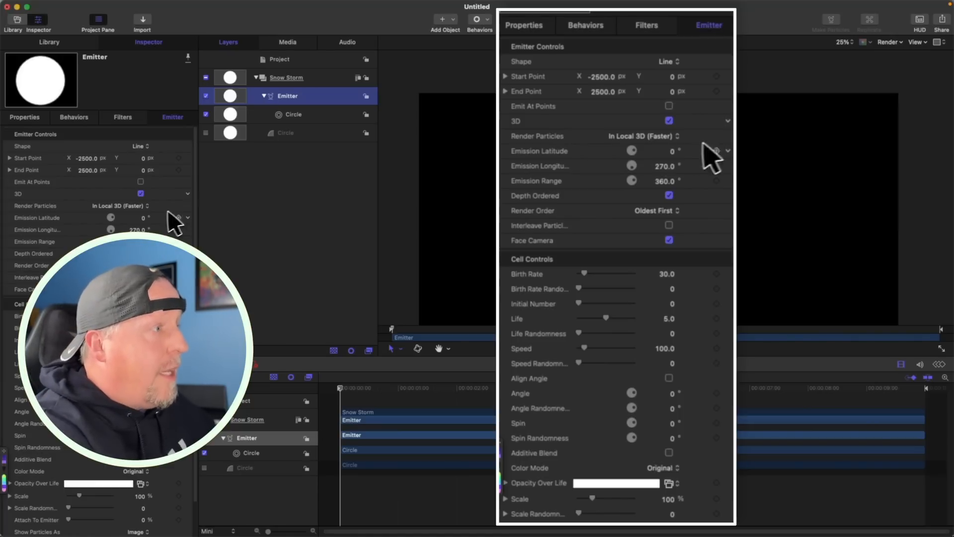
left_click(115, 206)
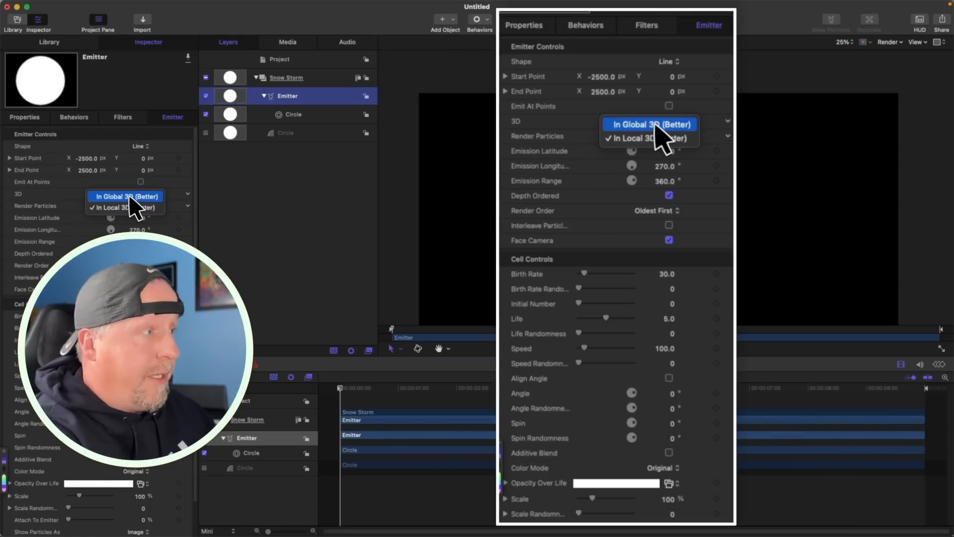
left_click(146, 204)
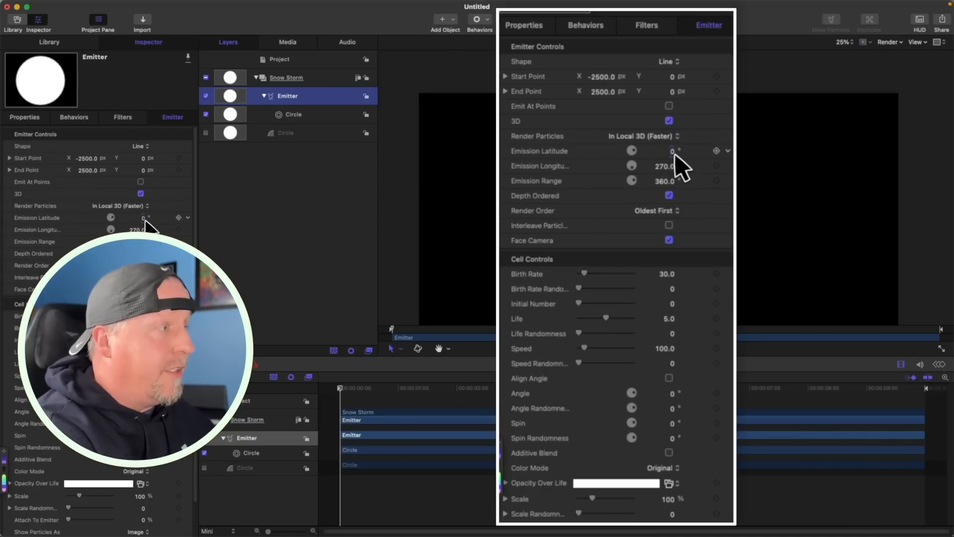
left_click(144, 218)
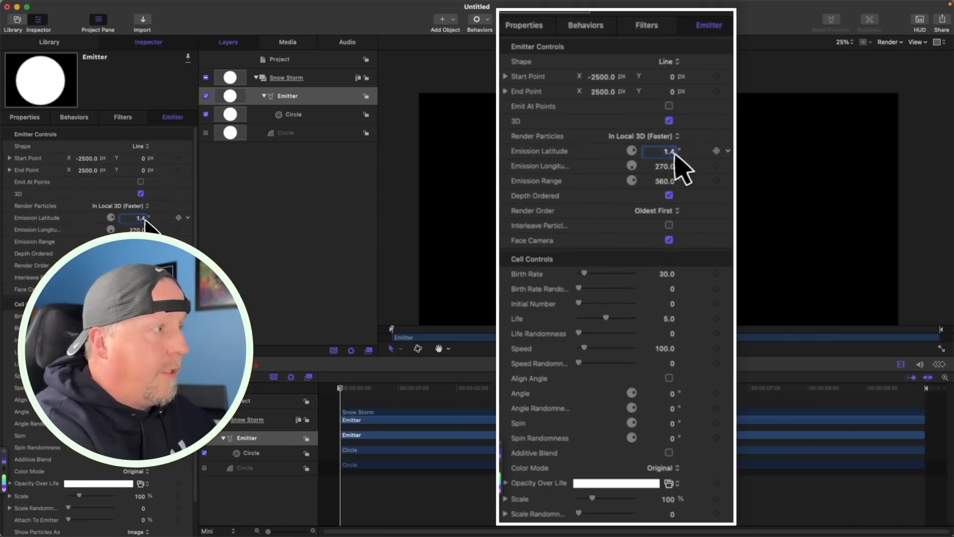
left_click(140, 230)
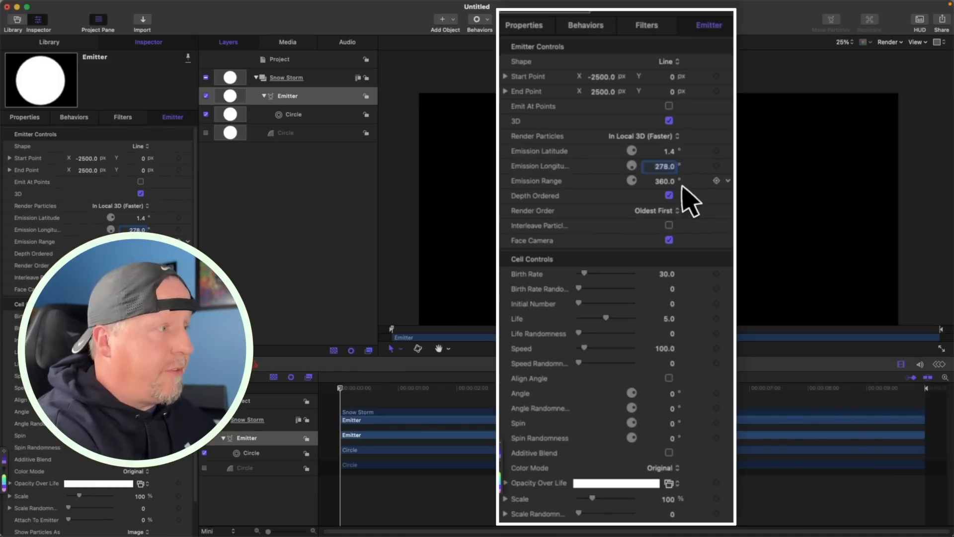
- Set the emitter's Birth Rate to 100 and its Birth Rate Randomness to 50
left_click(664, 274)
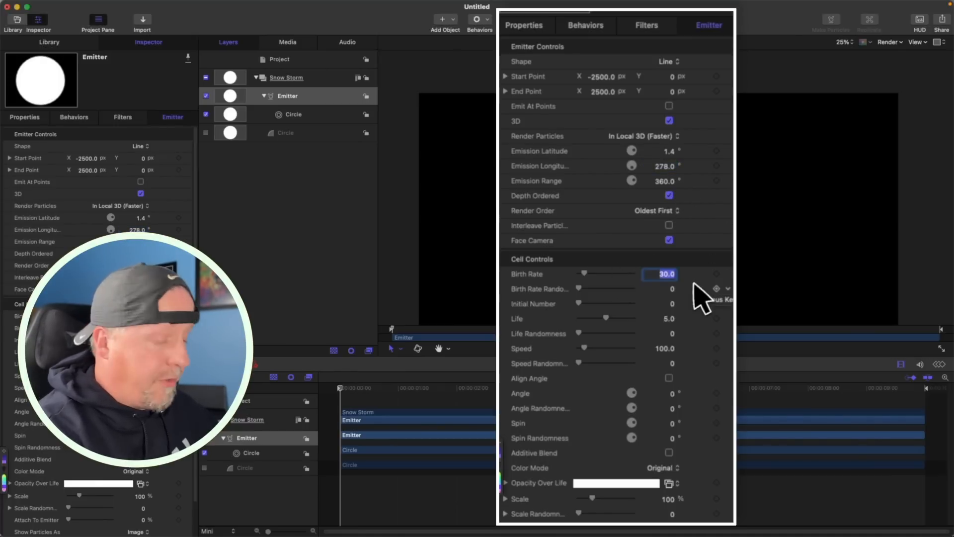
type("100")
key("Return")
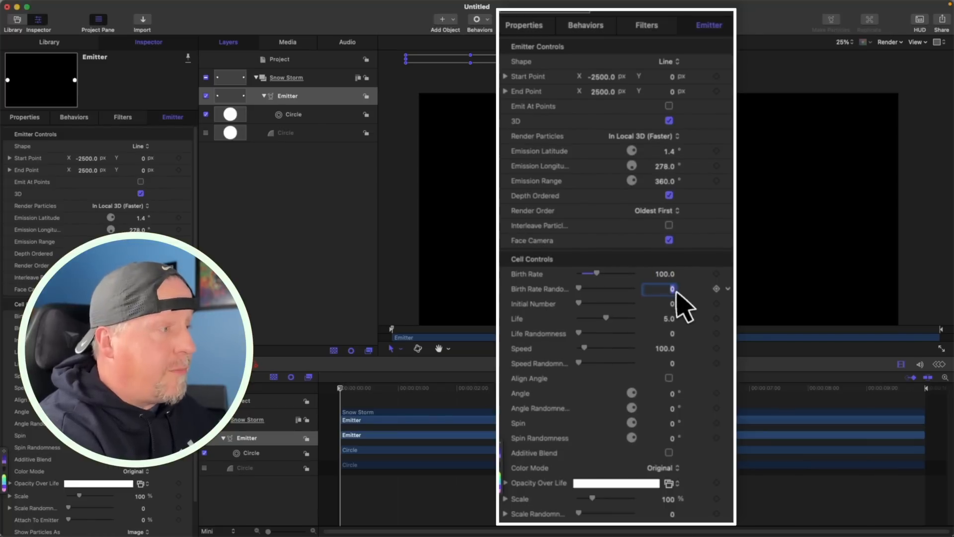
left_click(674, 289)
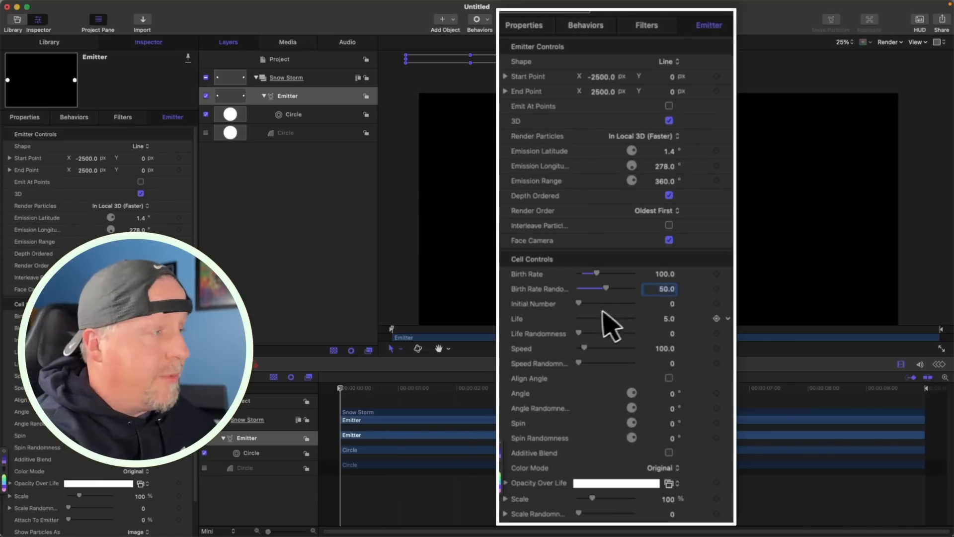
- Set the emitter's Initial Number of particles to 100
left_click(672, 303)
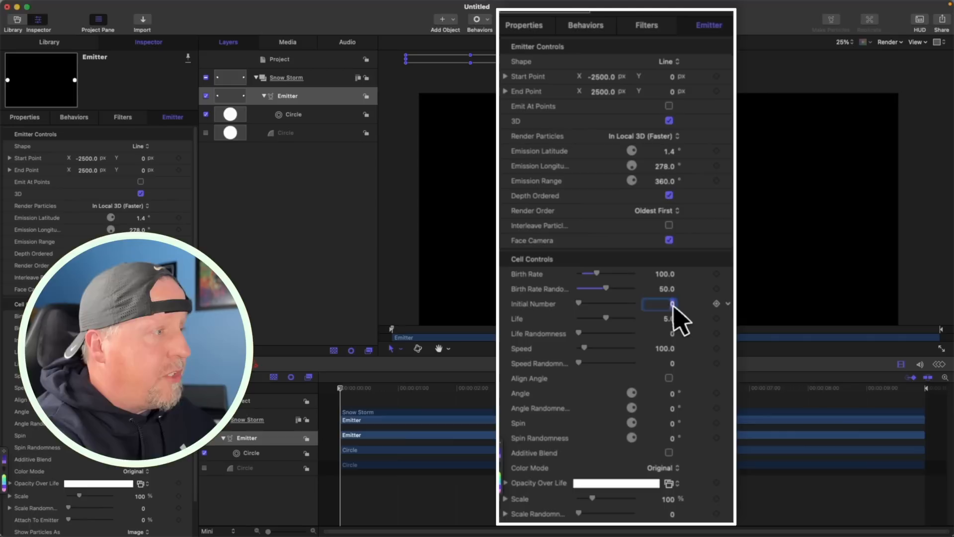
type("1")
key("Return")
left_click_drag(582, 302, 718, 312)
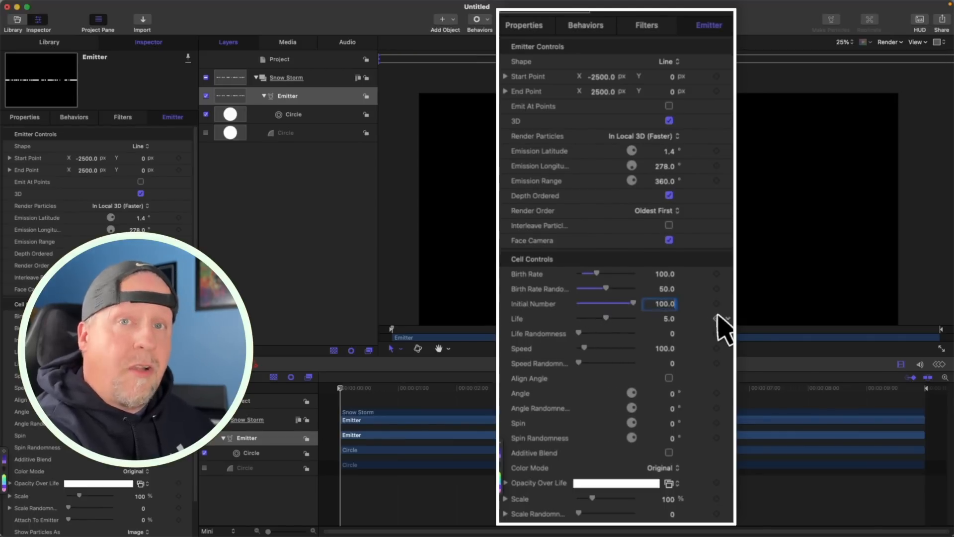
- Set the particles' Life to 7.6 with Life Randomness 30, and their Speed Randomness to 346
left_click(672, 333)
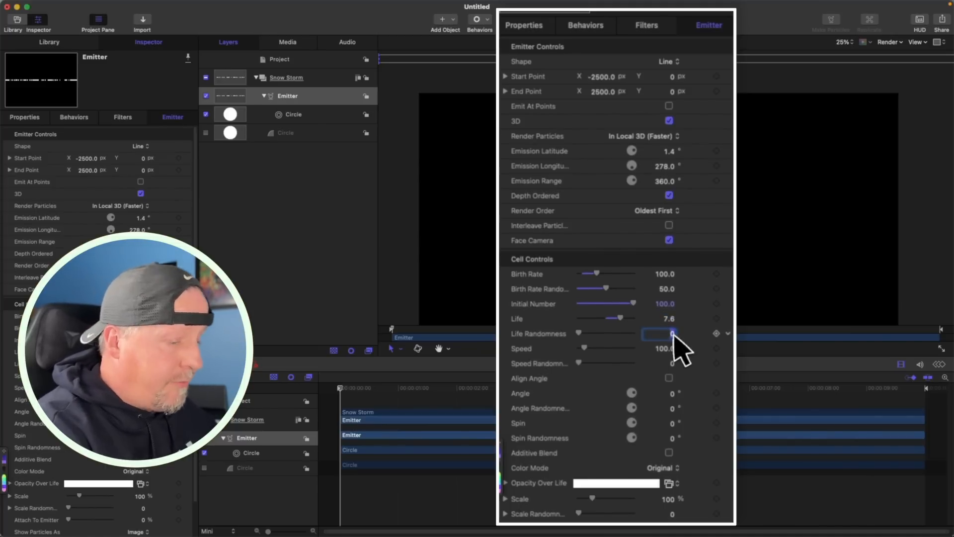
type("30")
key("Return")
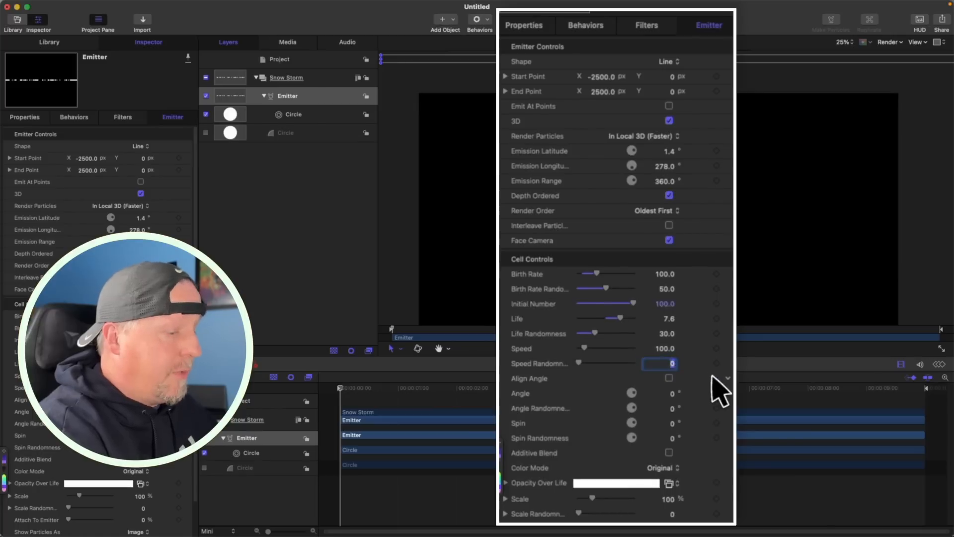
type("346")
key("Return")
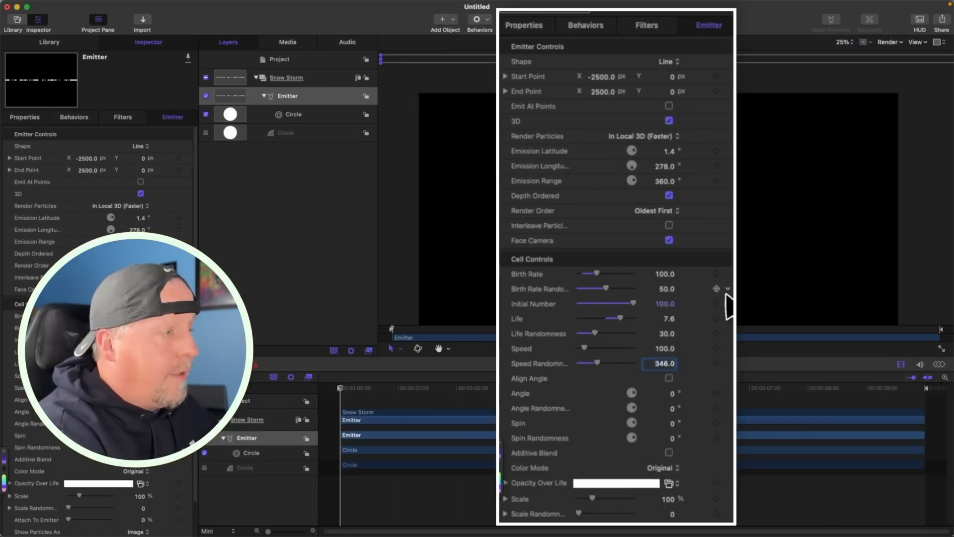
- Shrink the particles to a Scale of 10% with a Scale Randomness of 5
scroll(661, 338, "down", 2)
scroll(664, 340, "down", 2)
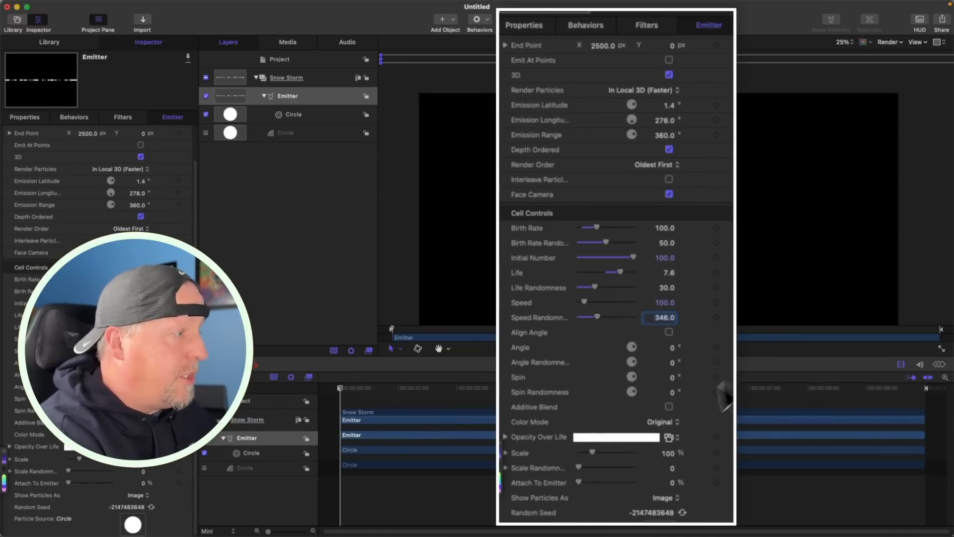
left_click(668, 453)
type("10")
key("Return")
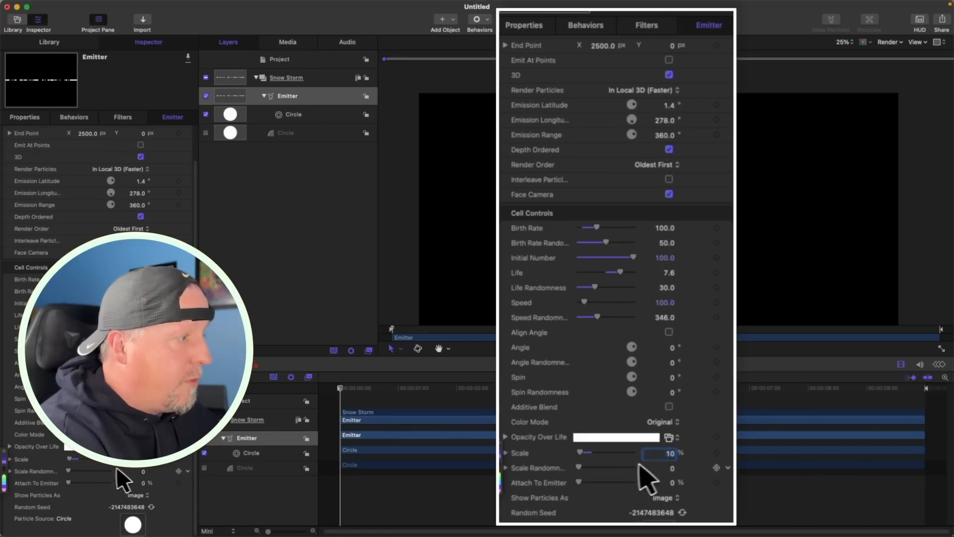
left_click(673, 468)
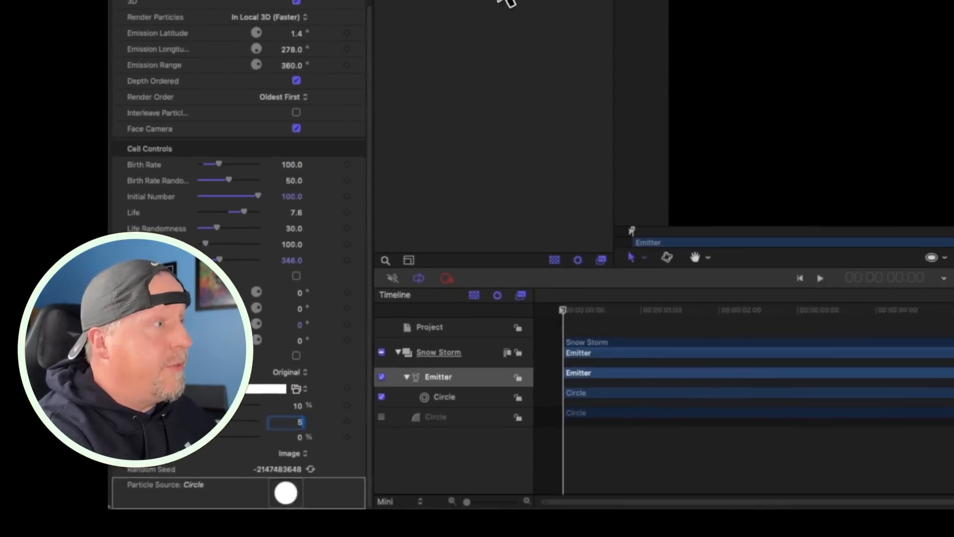
- Play the particles from the project start to about 8:11 to examine the falling snow
left_click(805, 317)
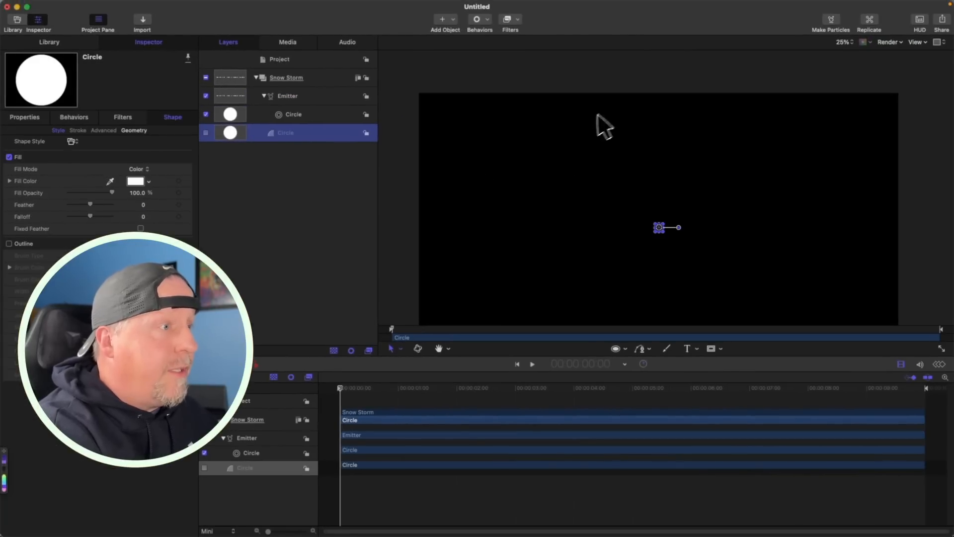
left_click(534, 364)
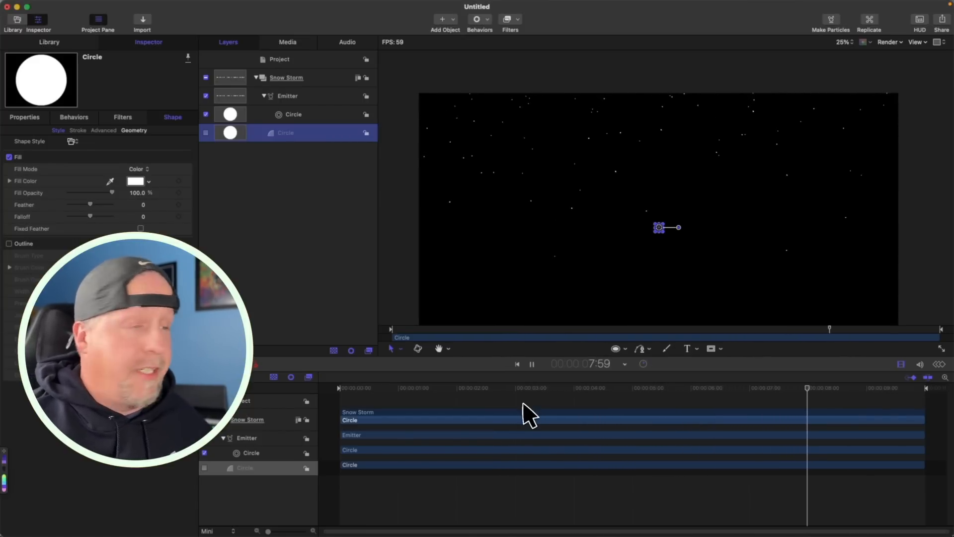
key("space")
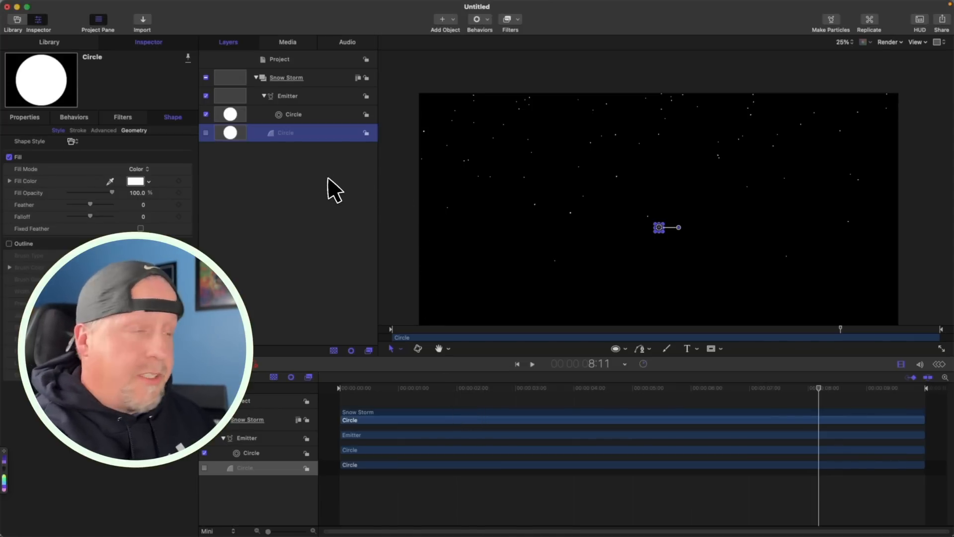
- Search the library's Content category for "snow"
left_click(26, 118)
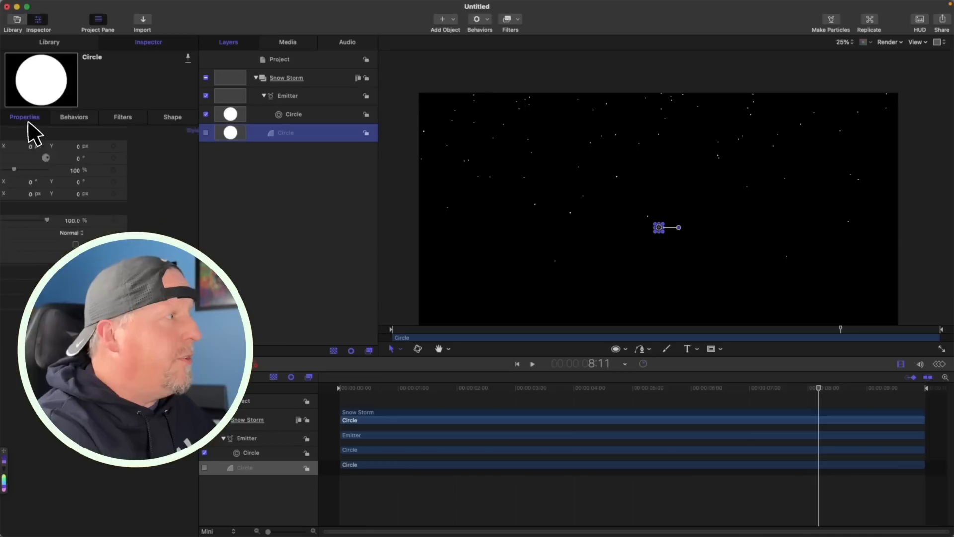
left_click(50, 42)
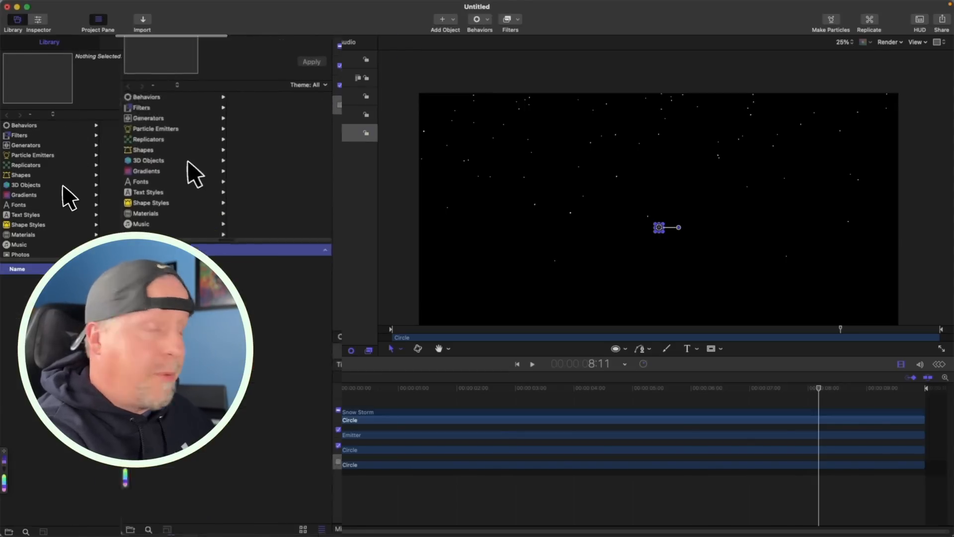
scroll(54, 214, "down", 3)
left_click(44, 232)
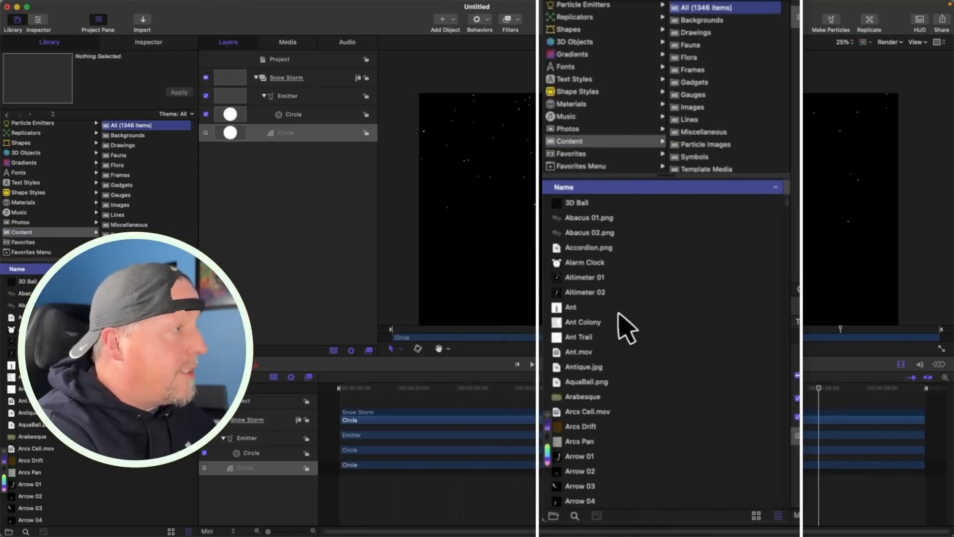
scroll(631, 299, "down", 20)
scroll(62, 373, "down", 20)
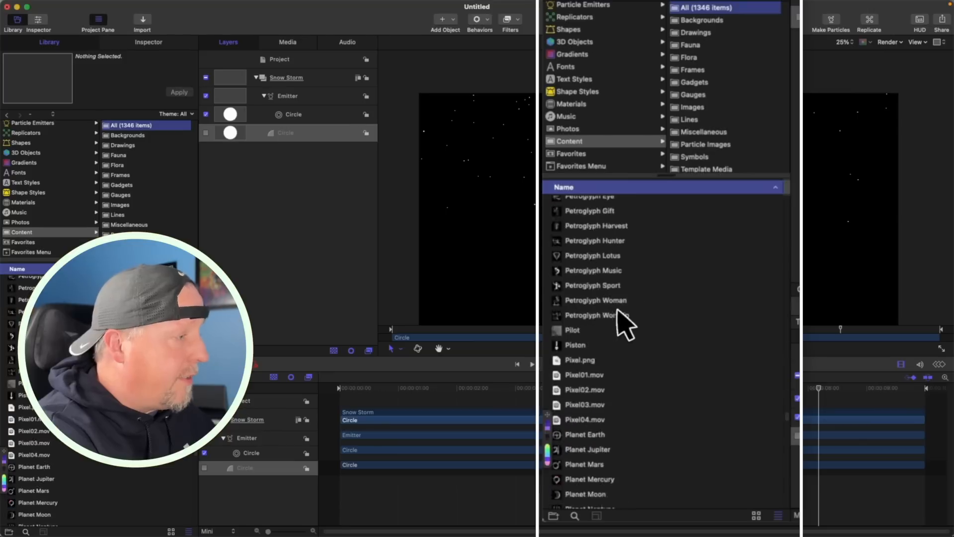
left_click(25, 531)
type("snow")
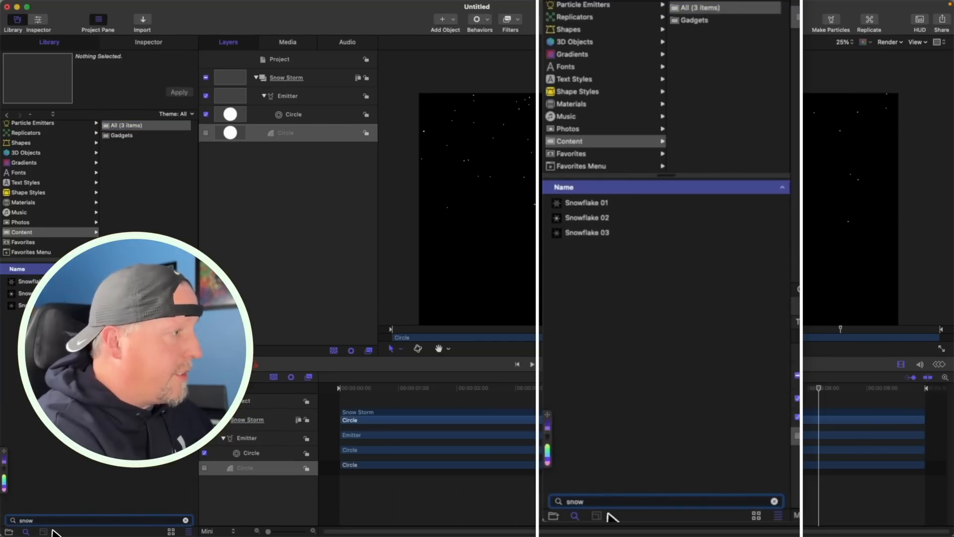
- Add Snowflake 01, Snowflake 02 and Snowflake 03 from the search results to the project's layers
left_click(579, 204)
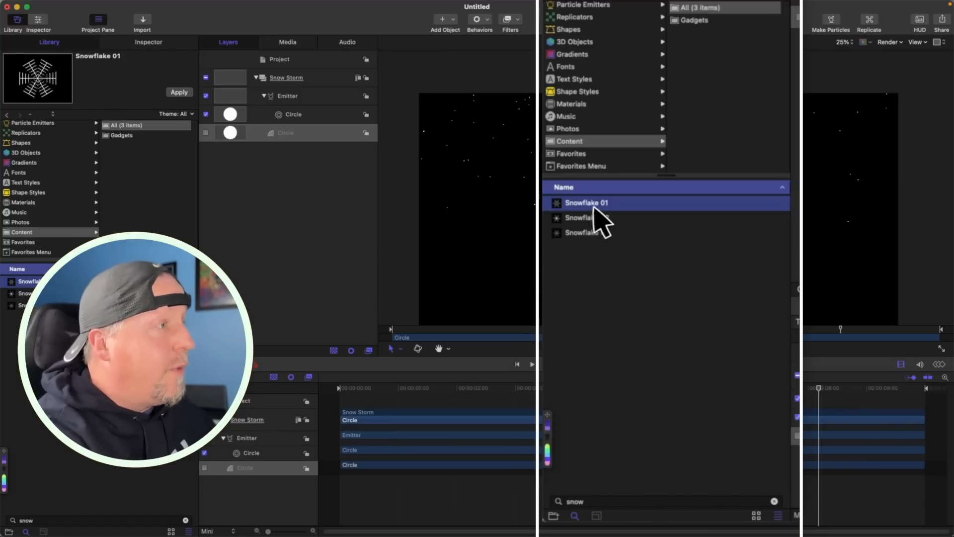
left_click(599, 233, "shift")
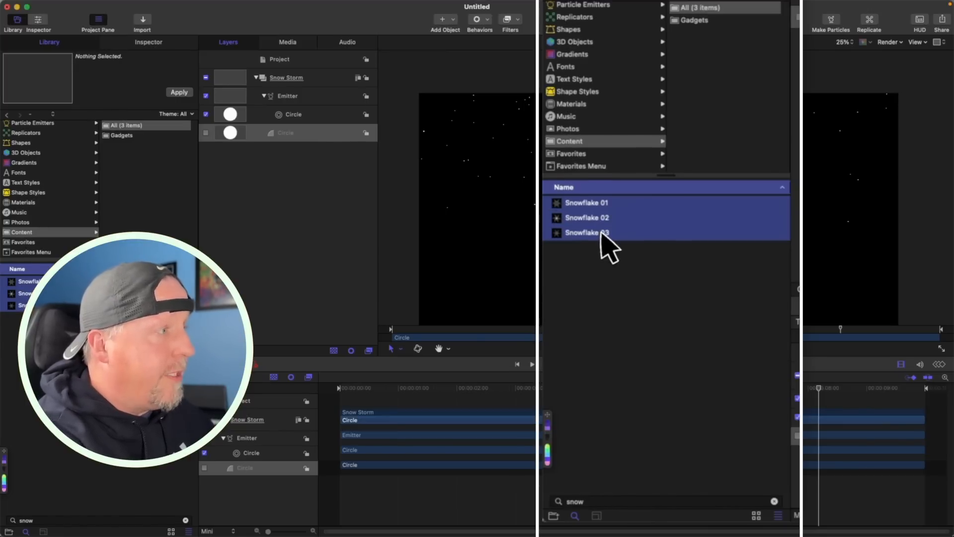
left_click_drag(607, 223, 305, 248)
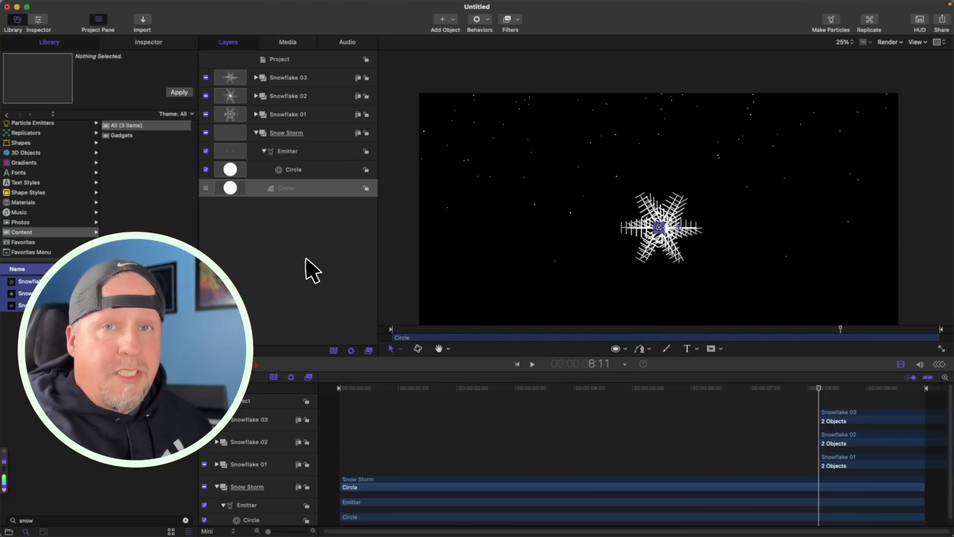
- Create a new group in the project and name it Shapes
right_click(296, 232)
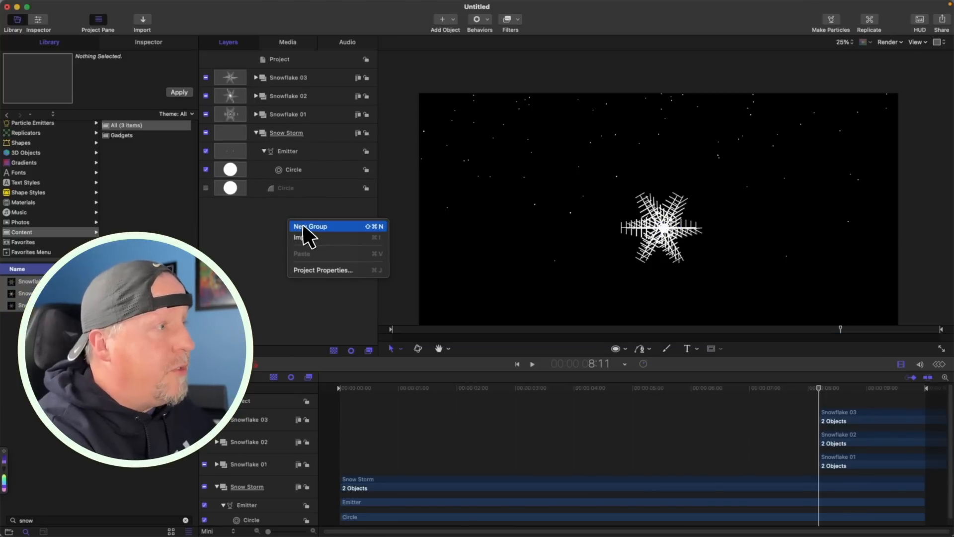
left_click(300, 223)
double_click(283, 79)
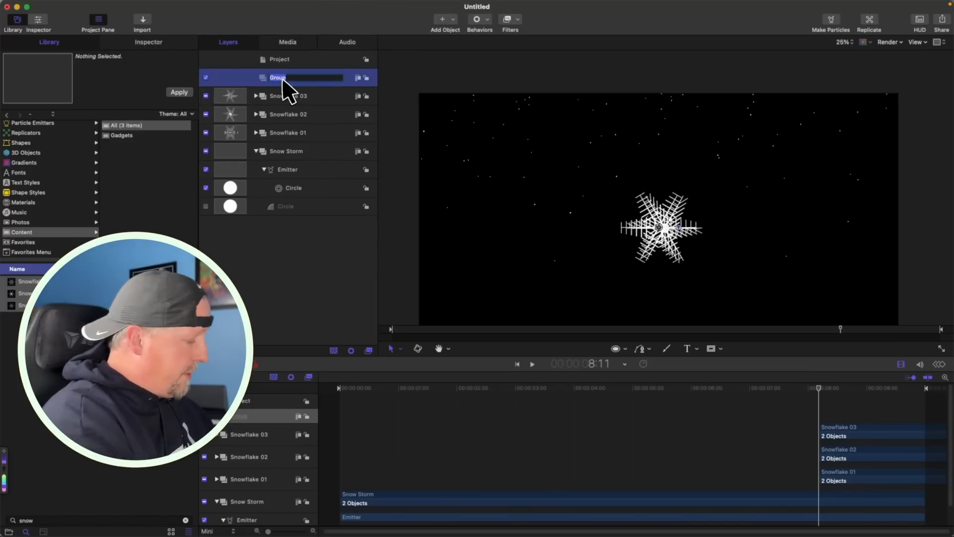
key("Return")
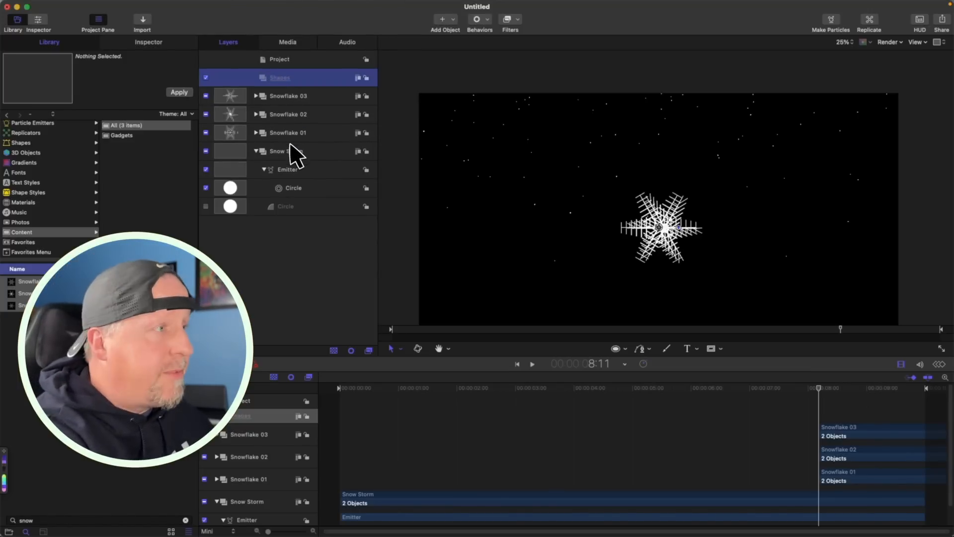
- Move the three snowflake groups and the hidden source Circle into the Shapes group
left_click(274, 101)
left_click(285, 133, "shift")
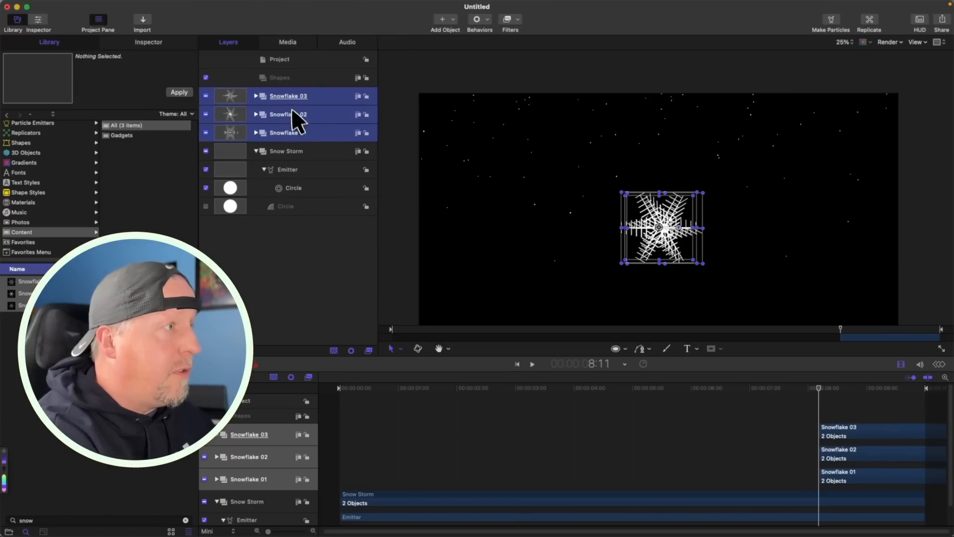
left_click_drag(292, 110, 292, 78)
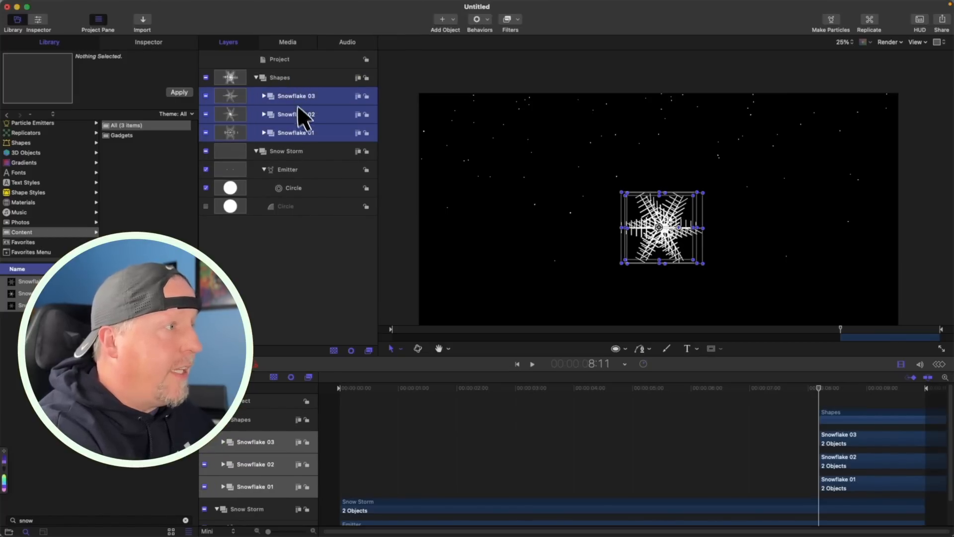
left_click(288, 207)
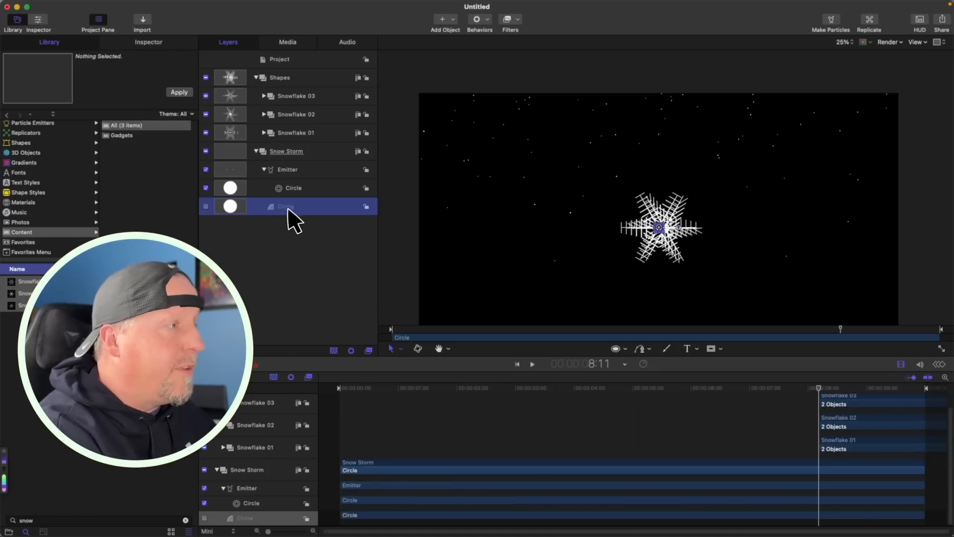
left_click_drag(282, 208, 283, 85)
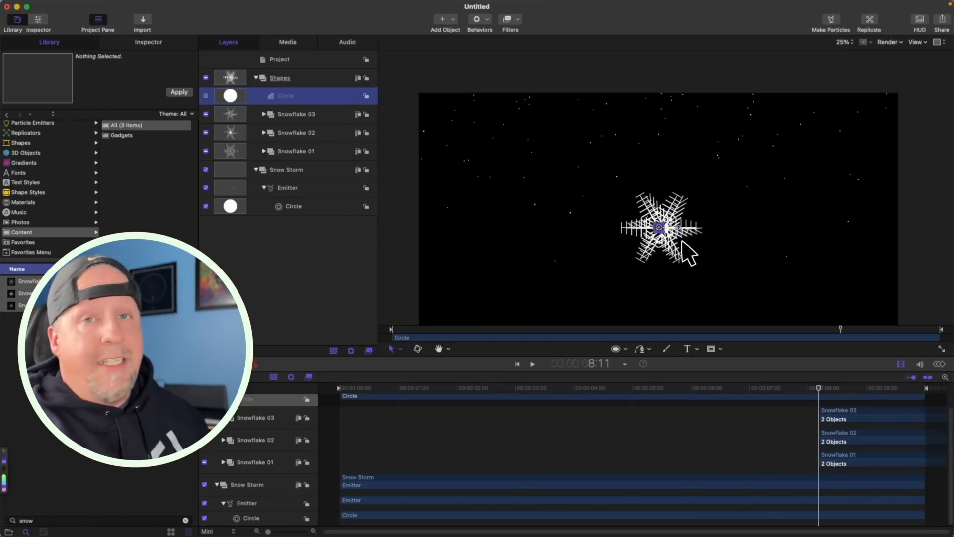
- Hide Snowflake 01, Snowflake 02 and Snowflake 03, and collapse the Shapes group
left_click(205, 114)
left_click(205, 133)
left_click(206, 151)
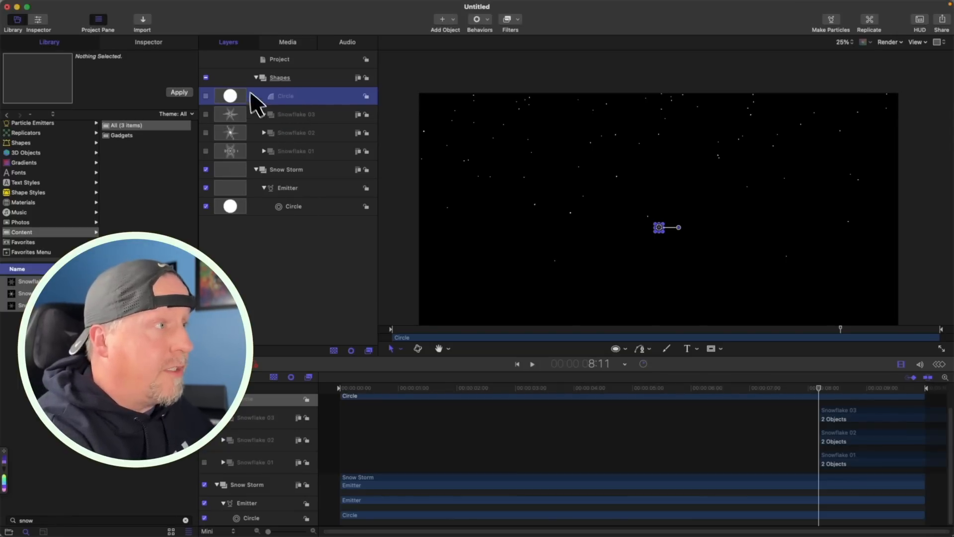
left_click(255, 77)
- Examine the Snow Storm emitter's settings down to its Cell Controls and Particle Source
left_click(289, 115)
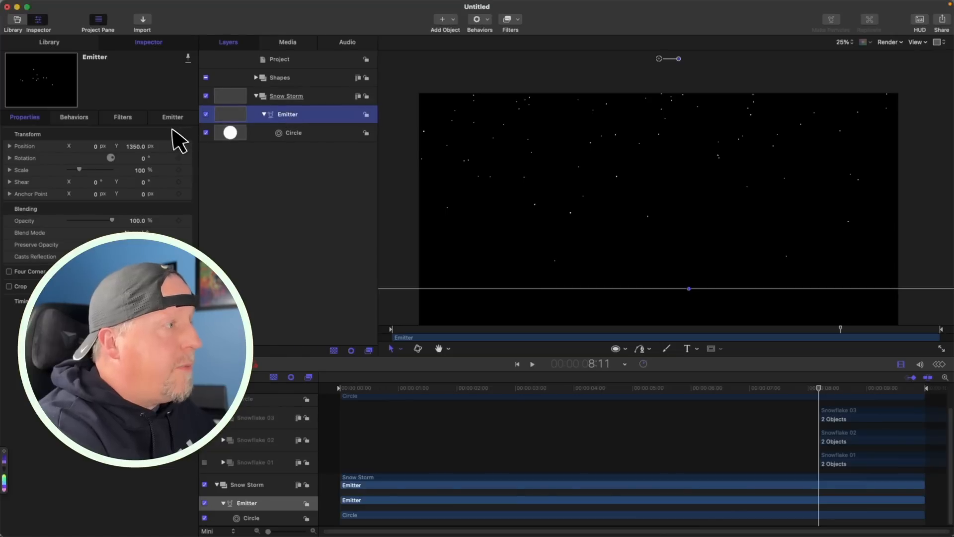
left_click(150, 43)
left_click(169, 117)
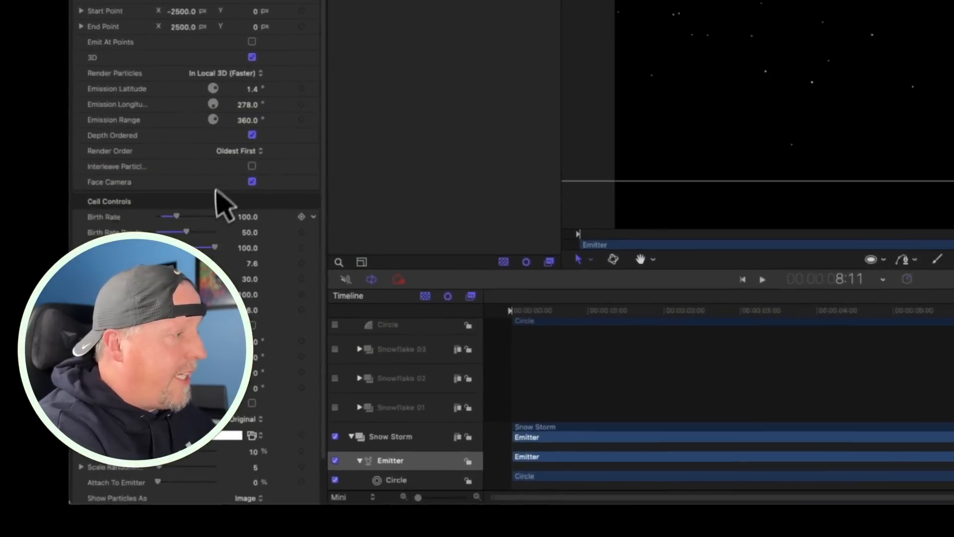
scroll(122, 313, "down", 3)
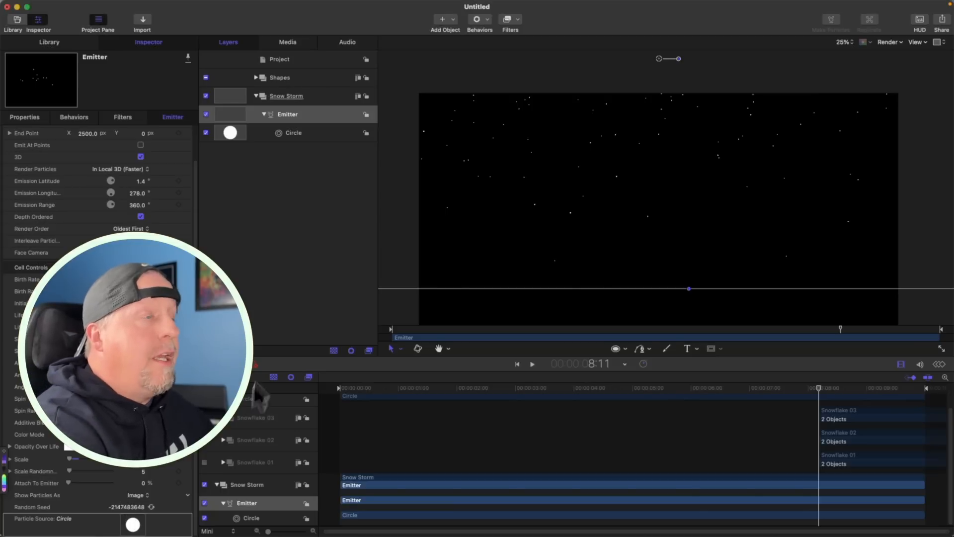
- Add a Rig to the project and give it a Pop-up widget
left_click(348, 172)
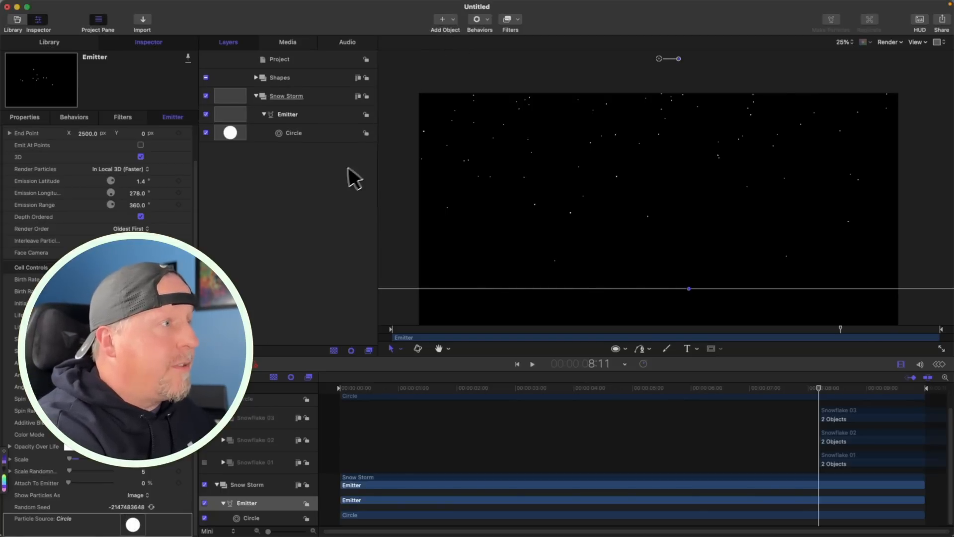
left_click(453, 20)
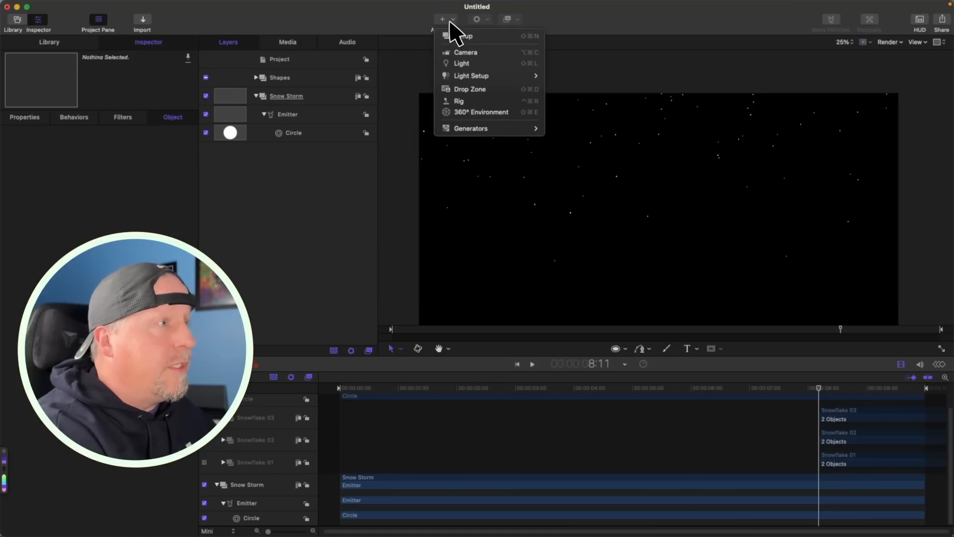
left_click(461, 101)
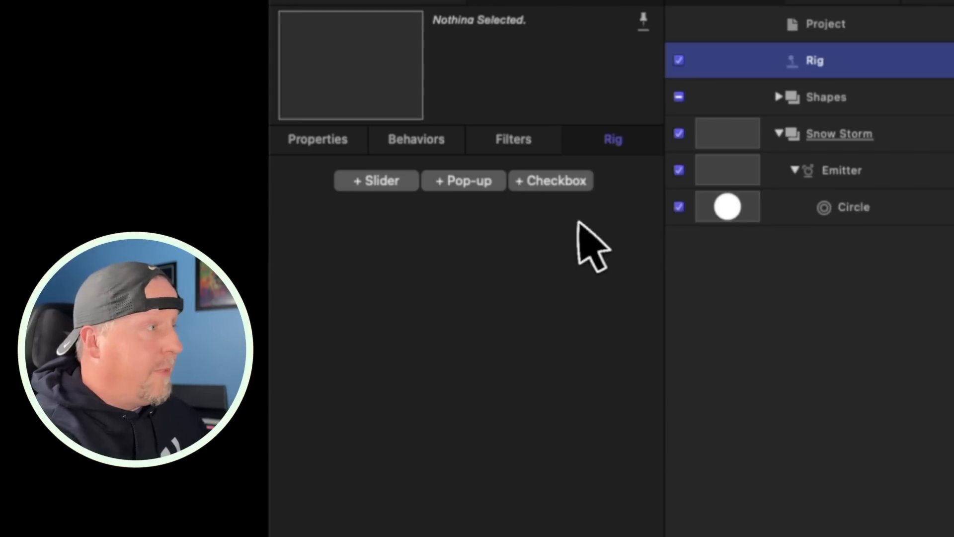
left_click(470, 183)
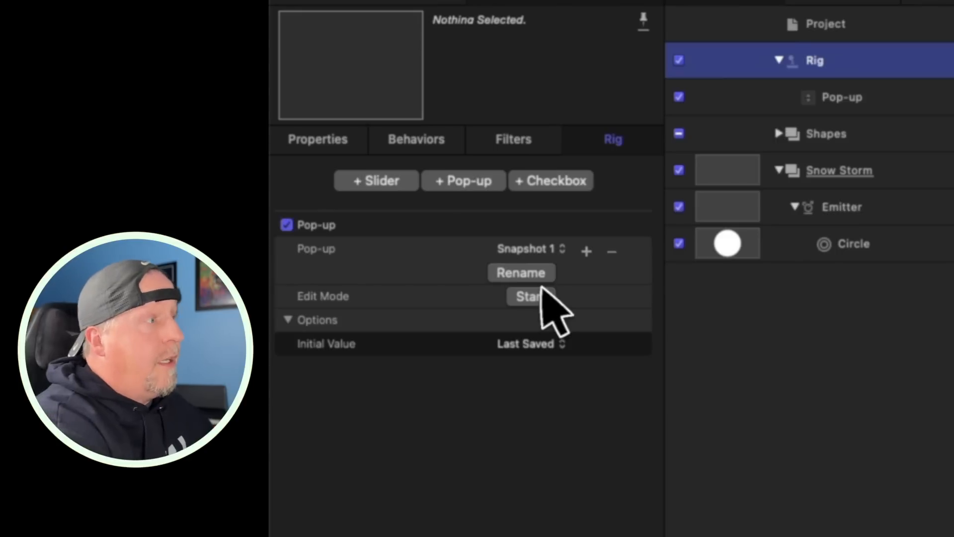
- Rename the pop-up's first snapshot as Snowflake 1
left_click(532, 251)
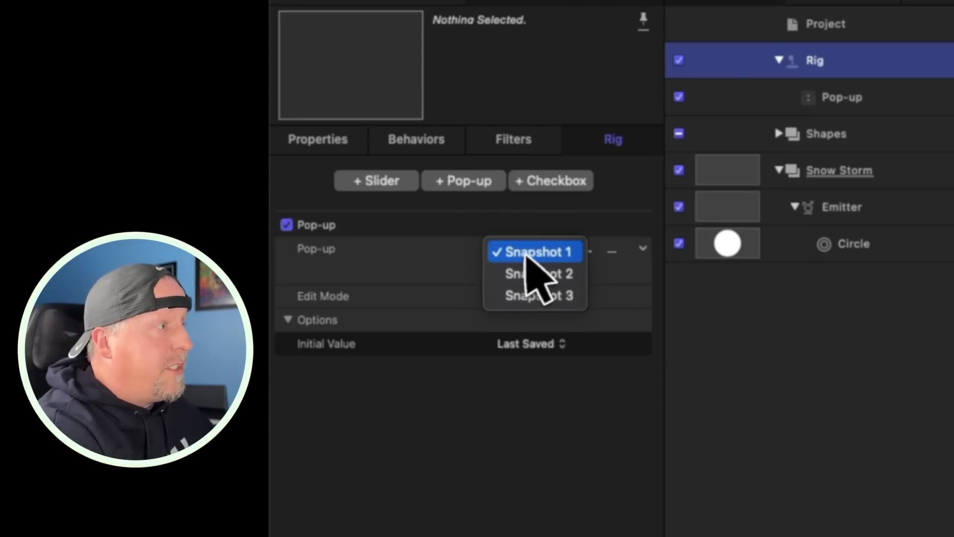
left_click(530, 253)
left_click(533, 251)
left_click(532, 252)
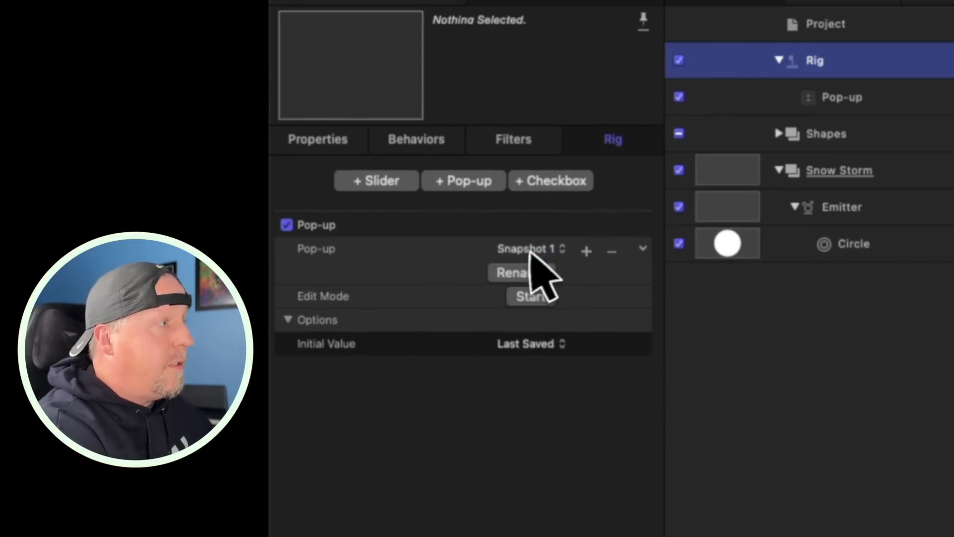
left_click(525, 272)
type("Snowf")
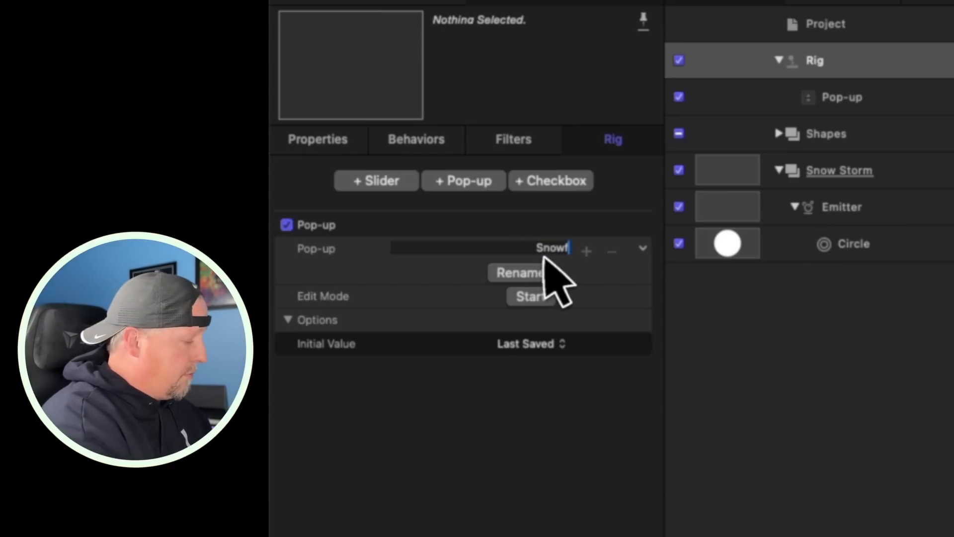
type("lake 1")
key("Return")
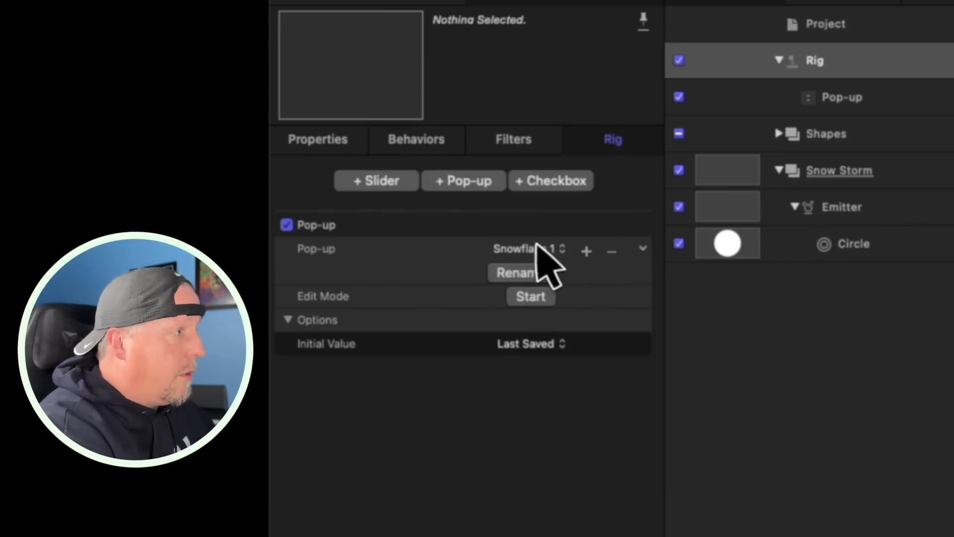
- Rename the pop-up's second snapshot as Snowflake 2
left_click(539, 251)
left_click(539, 257)
left_click(534, 275)
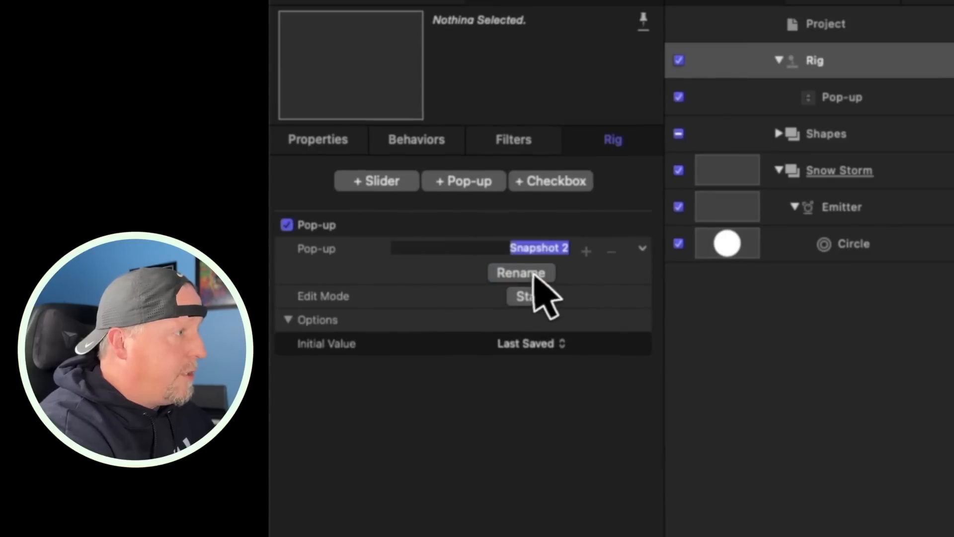
type("S")
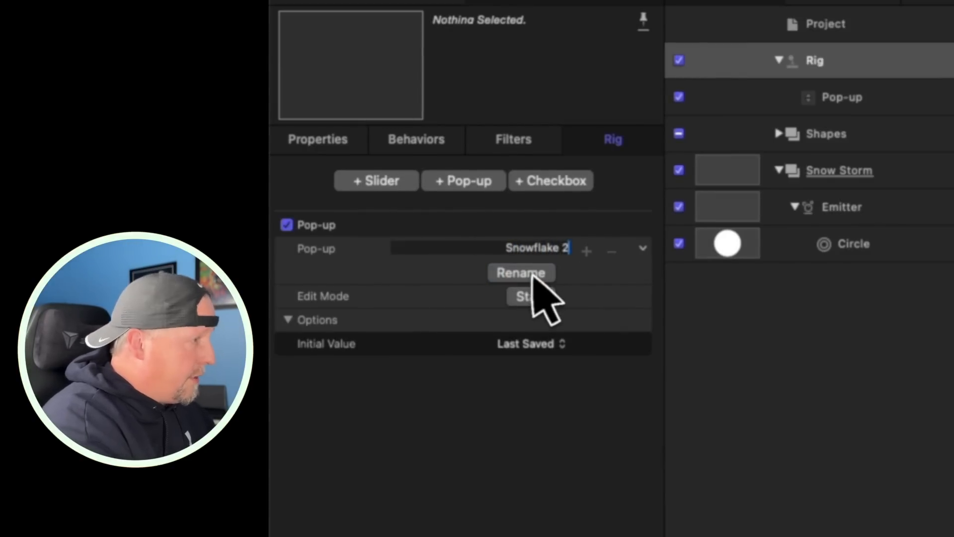
key("Return")
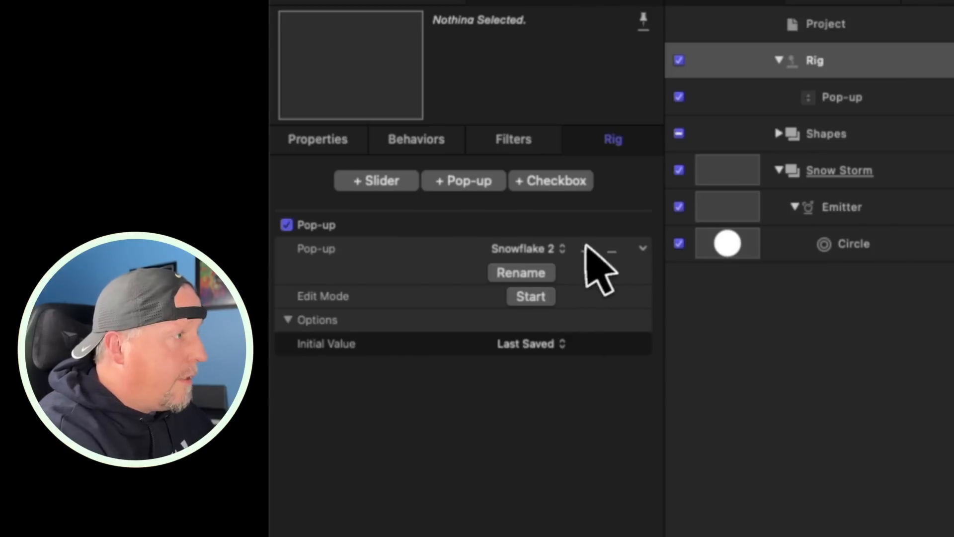
- Rename the pop-up's third snapshot as Snowflake 3
left_click(571, 247)
left_click(554, 275)
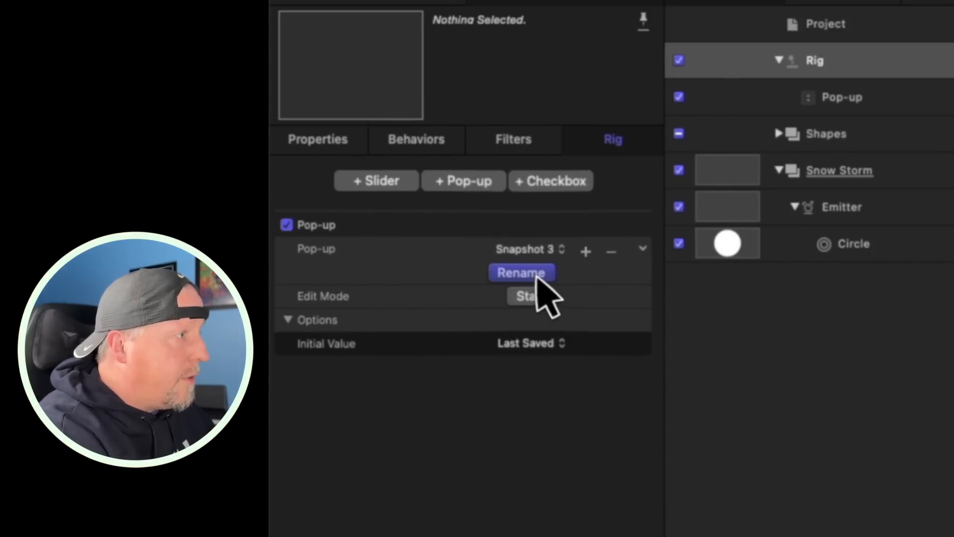
left_click(535, 275)
type("Snowfla")
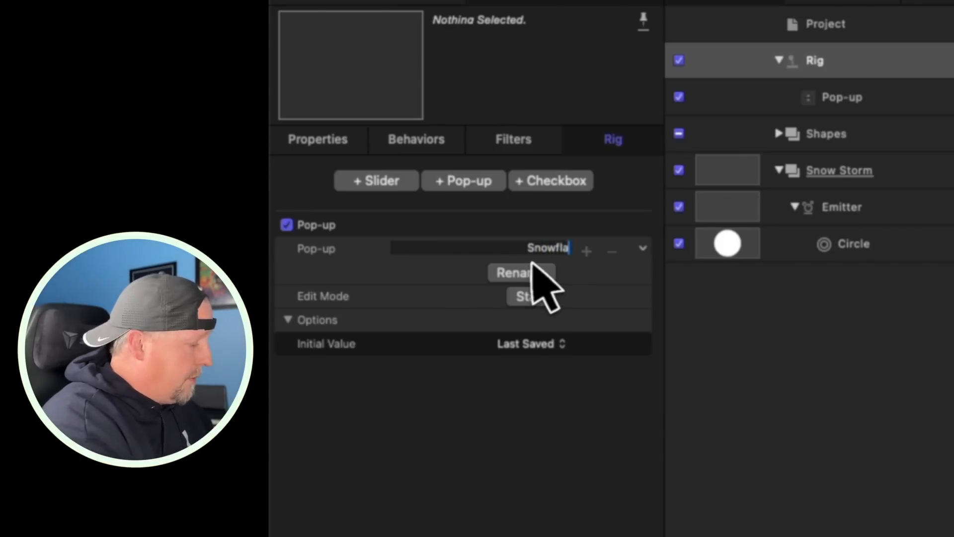
type("ke 3")
key("Return")
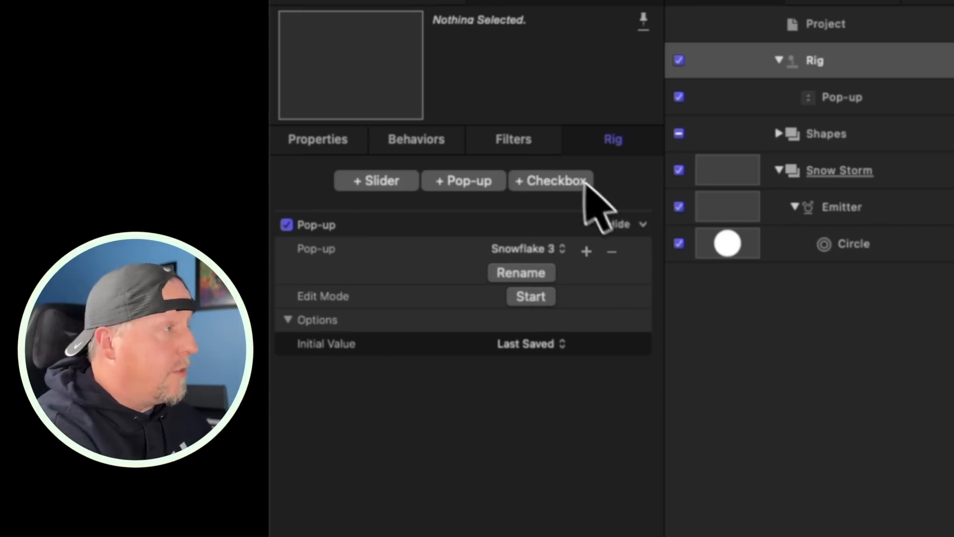
- Add a fourth snapshot to the rig's pop-up and name it Circle
left_click(550, 250)
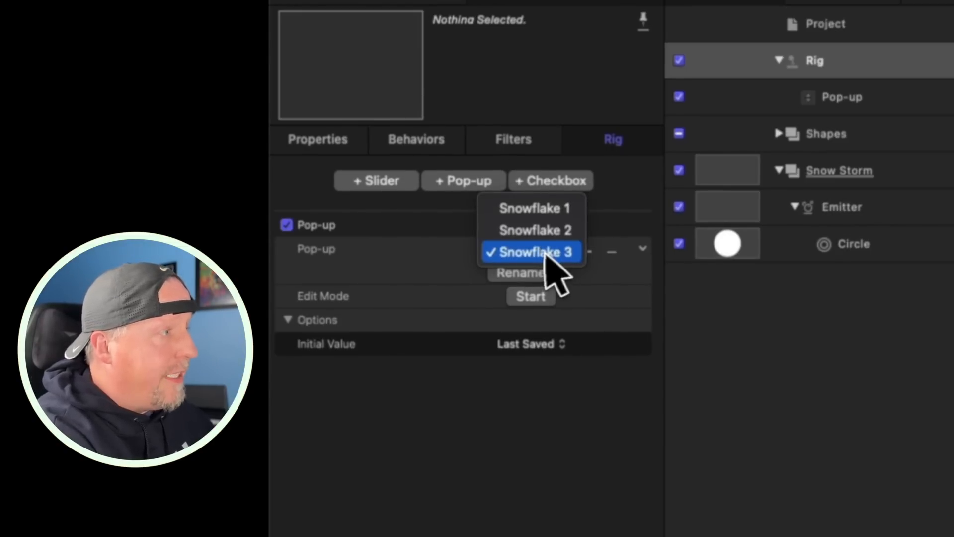
left_click(546, 251)
left_click(588, 250)
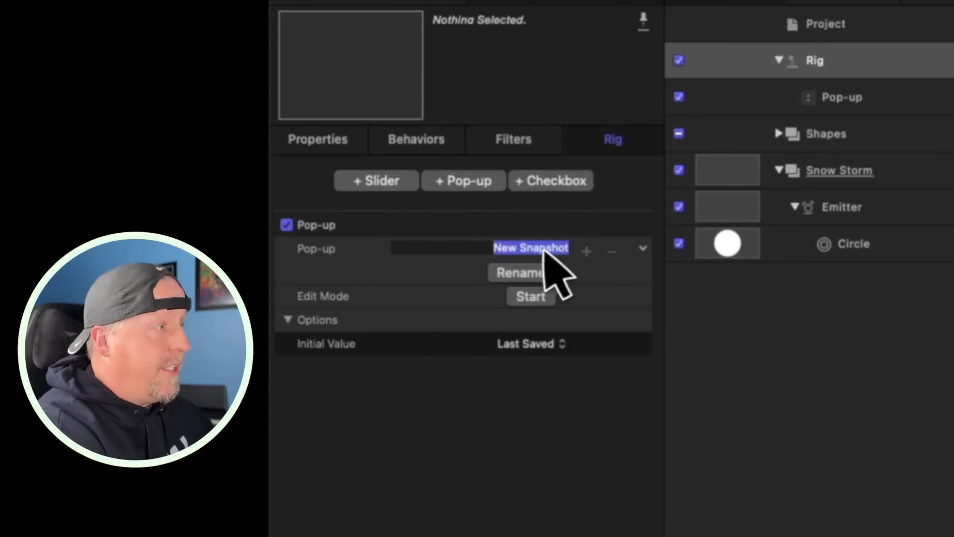
type("Circle")
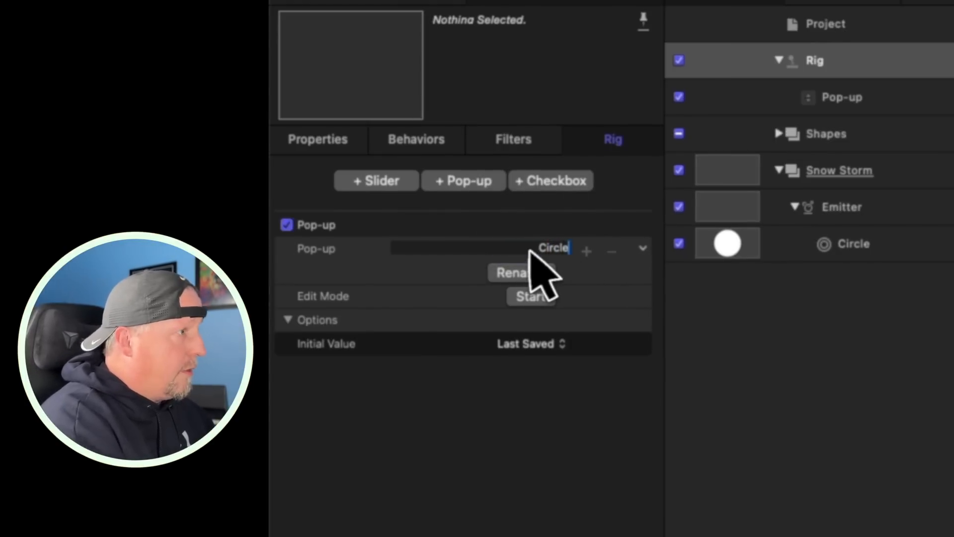
key("Return")
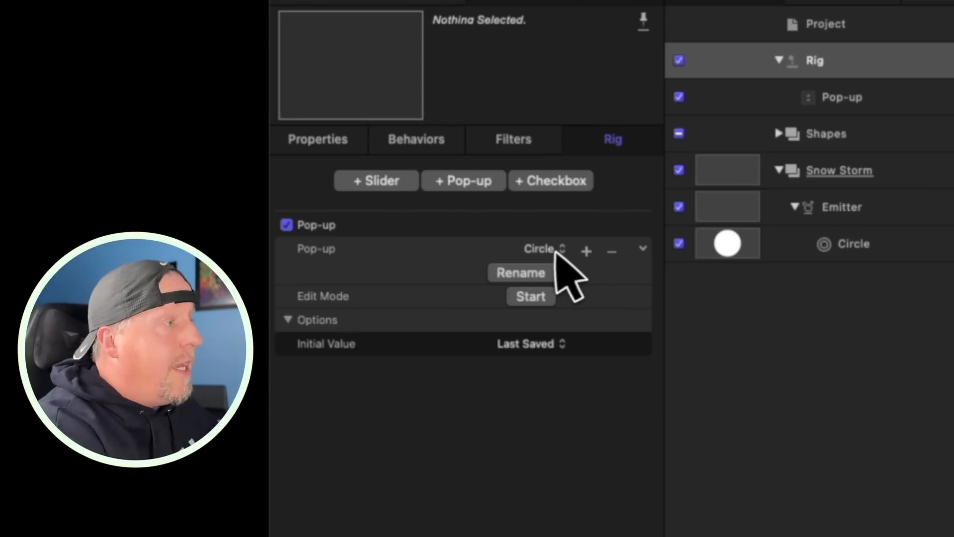
- Check the pop-up's snapshot list by switching to Snowflake 2 and back to Circle
left_click(551, 250)
left_click(551, 251)
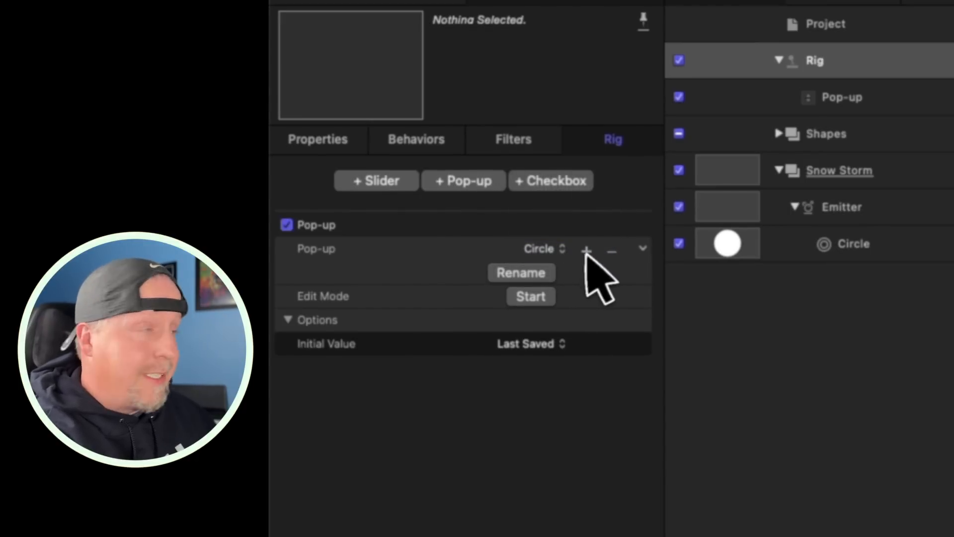
left_click(563, 247)
left_click(564, 207)
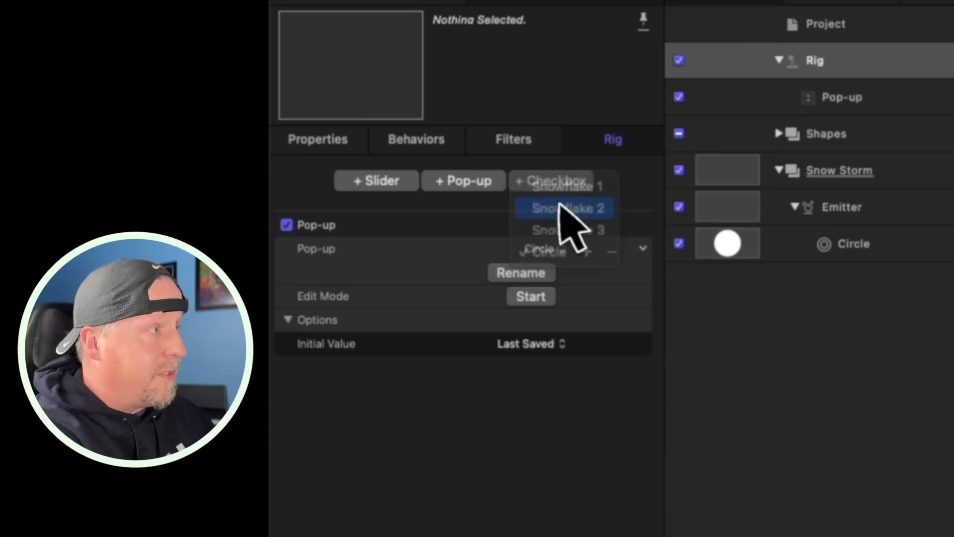
left_click(566, 248)
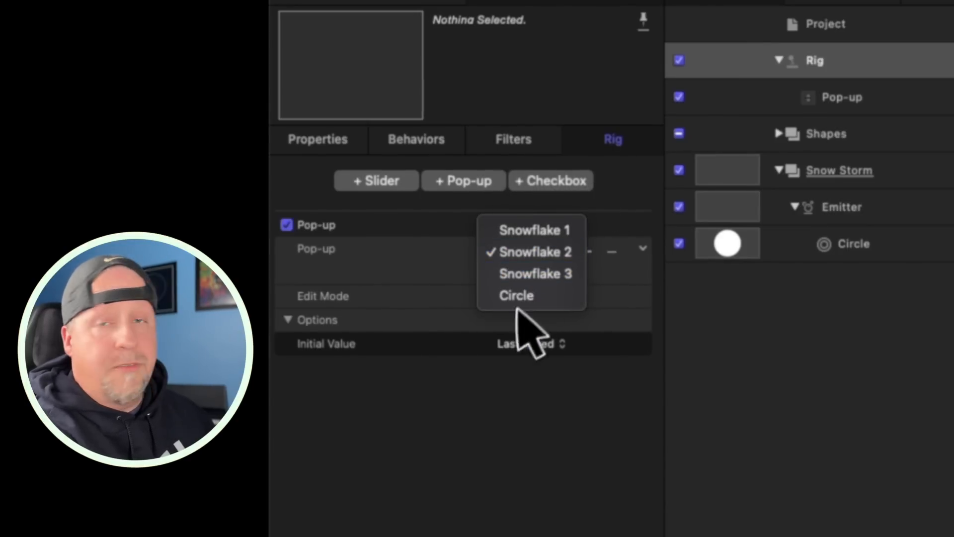
left_click(520, 296)
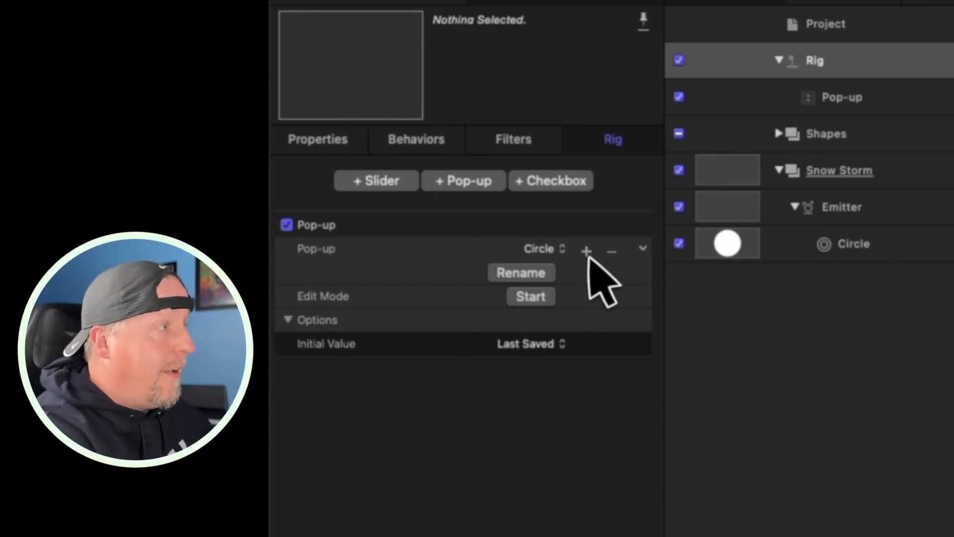
- Add a fifth snapshot to the rig's pop-up and name it Custom
left_click(587, 251)
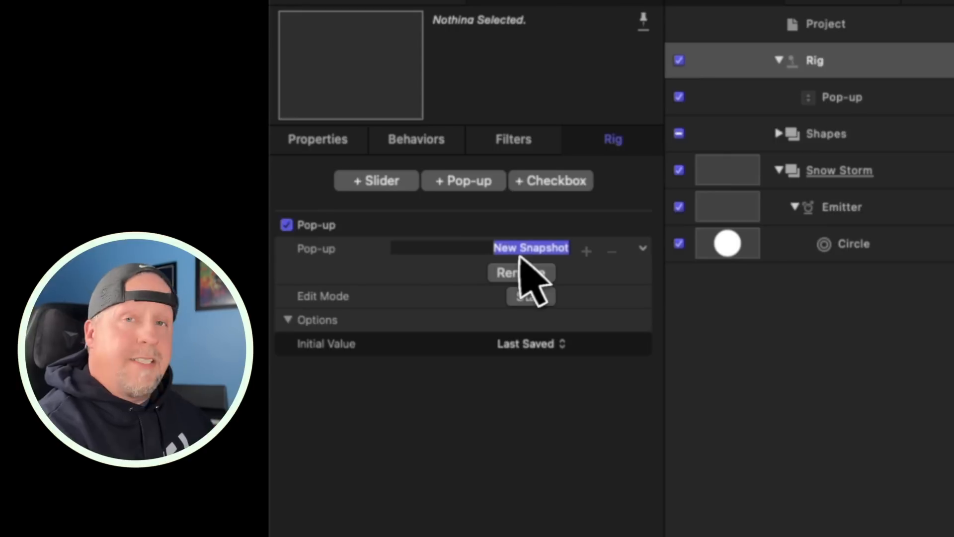
type("Custom")
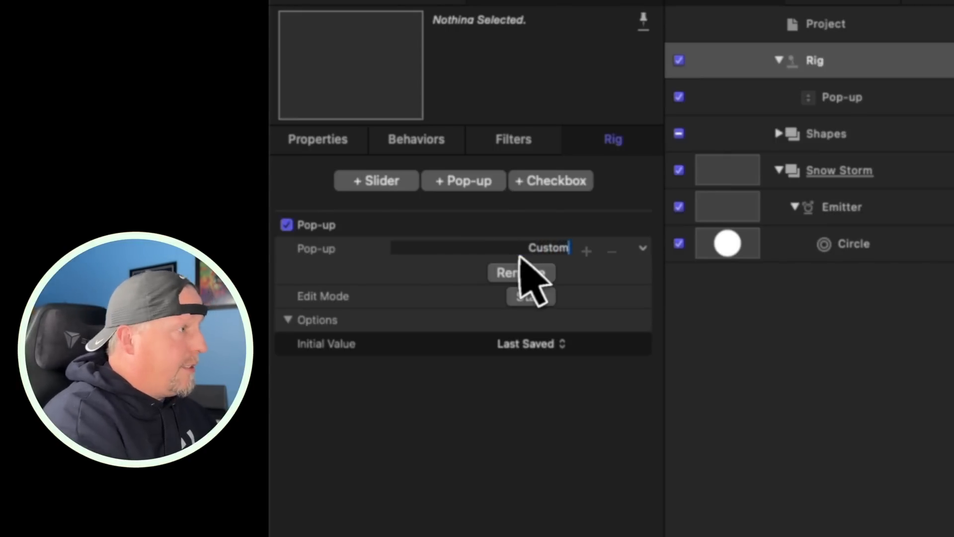
key("Return")
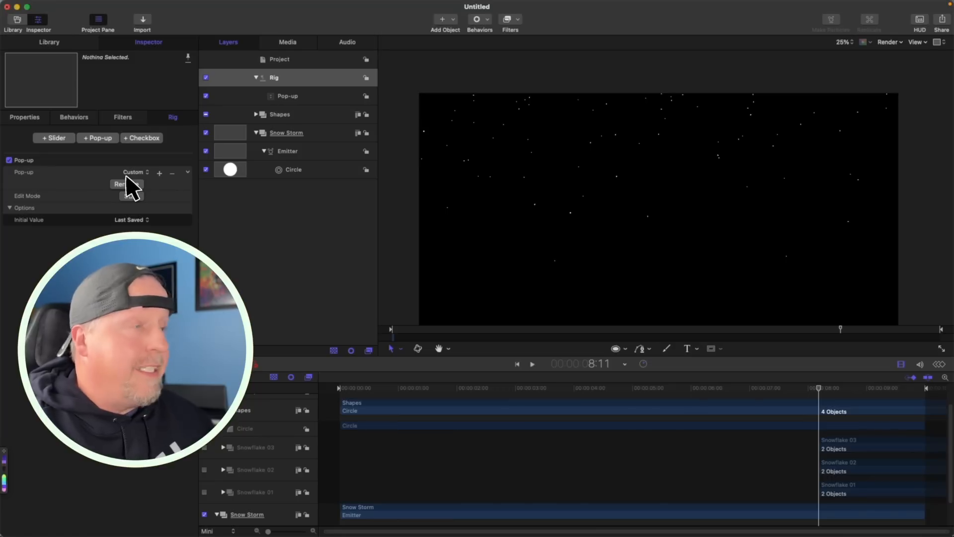
- Add a Drop Zone to the project and move it into the Shapes group above the circle
left_click(257, 115)
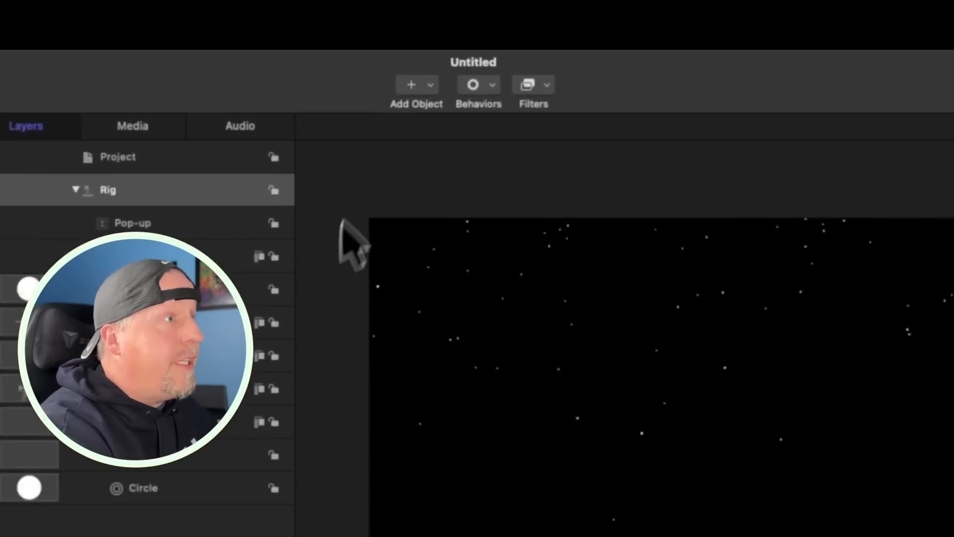
left_click(453, 20)
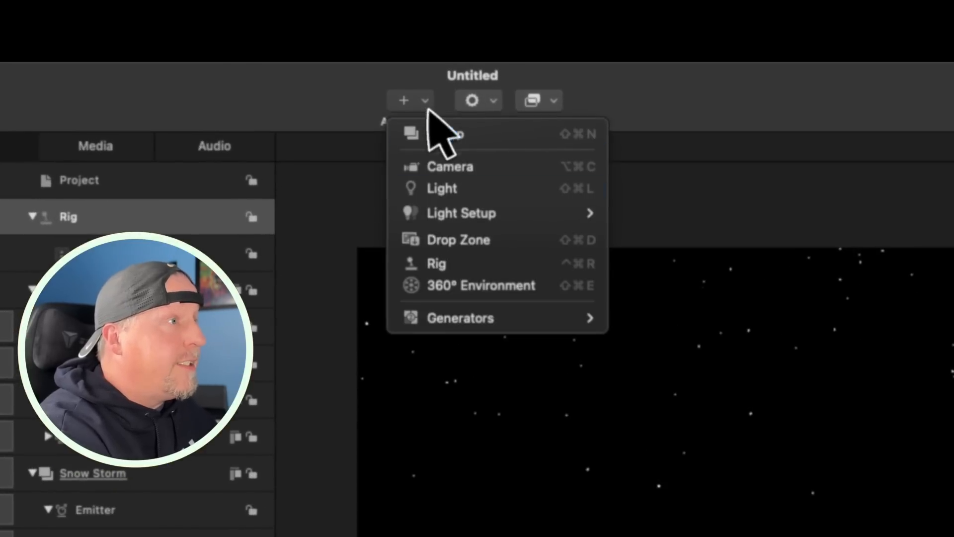
left_click(465, 241)
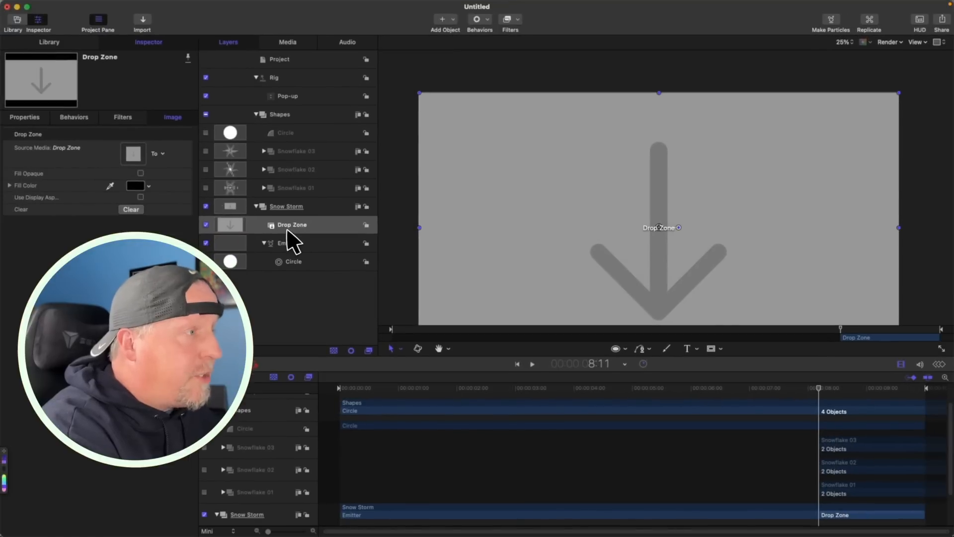
left_click_drag(248, 299, 297, 172)
left_click_drag(334, 127, 284, 118)
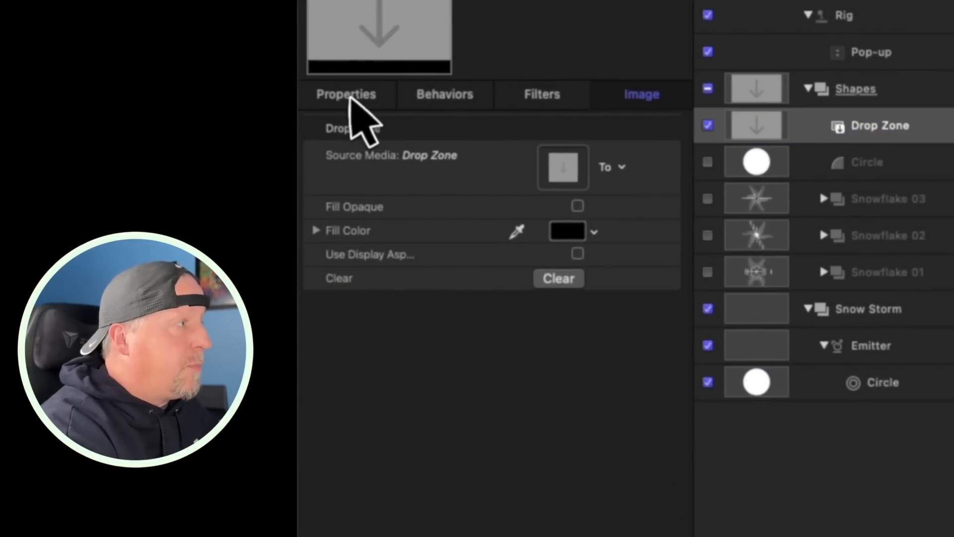
- Scale the drop zone to 10% and set its bottom and top crop to 0
left_click(342, 96)
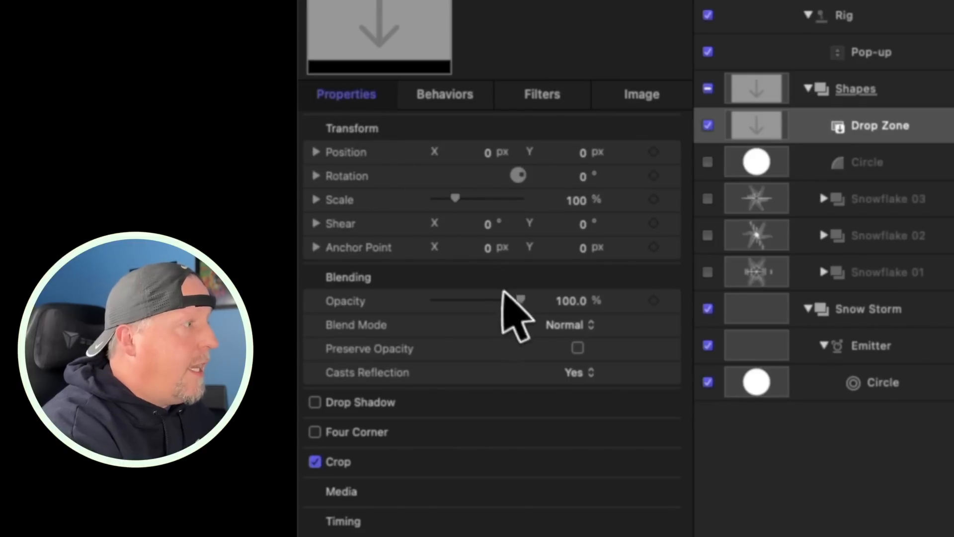
left_click(574, 200)
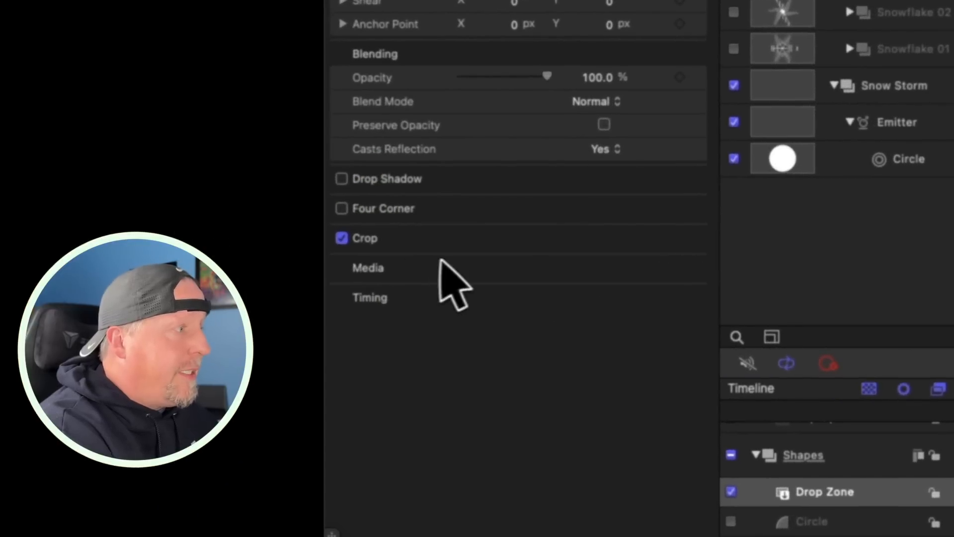
left_click(672, 238)
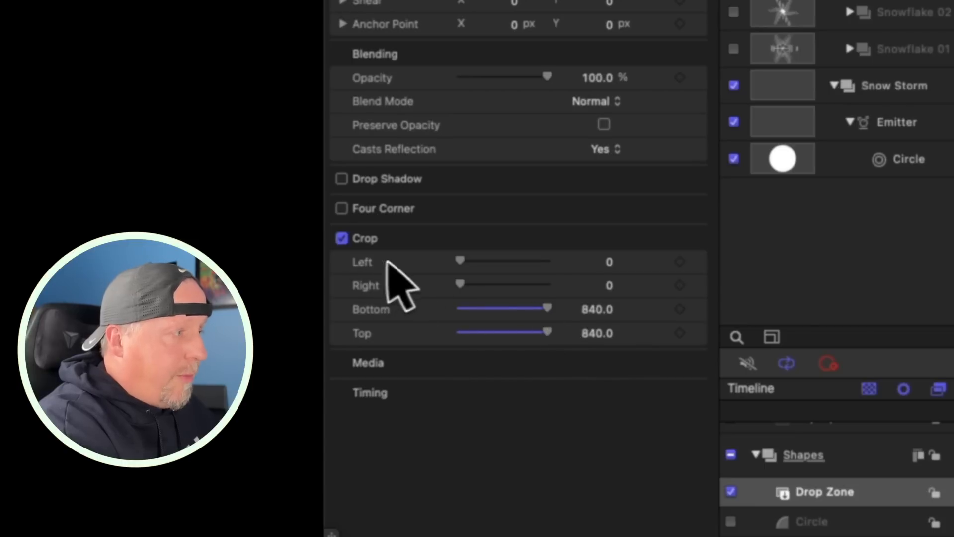
left_click_drag(541, 308, 426, 311)
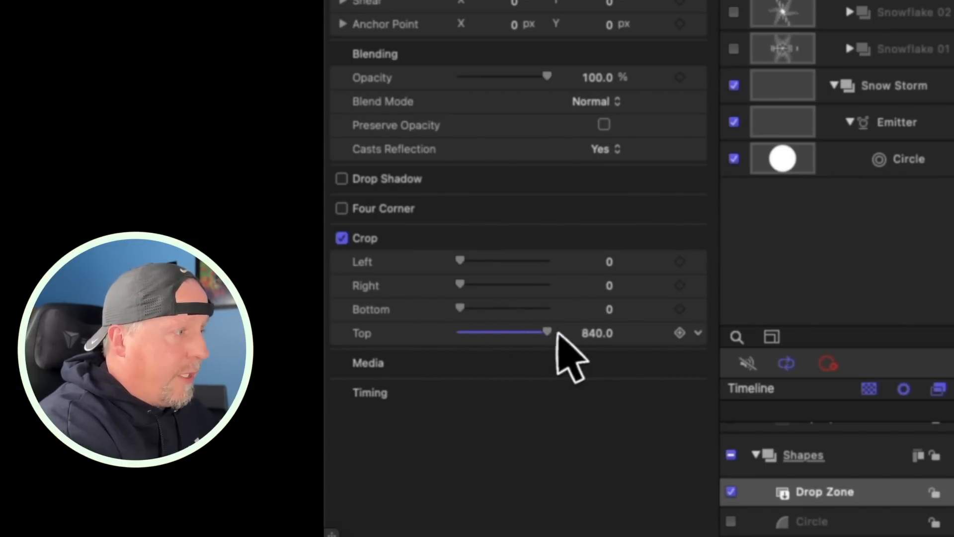
left_click_drag(552, 331, 446, 330)
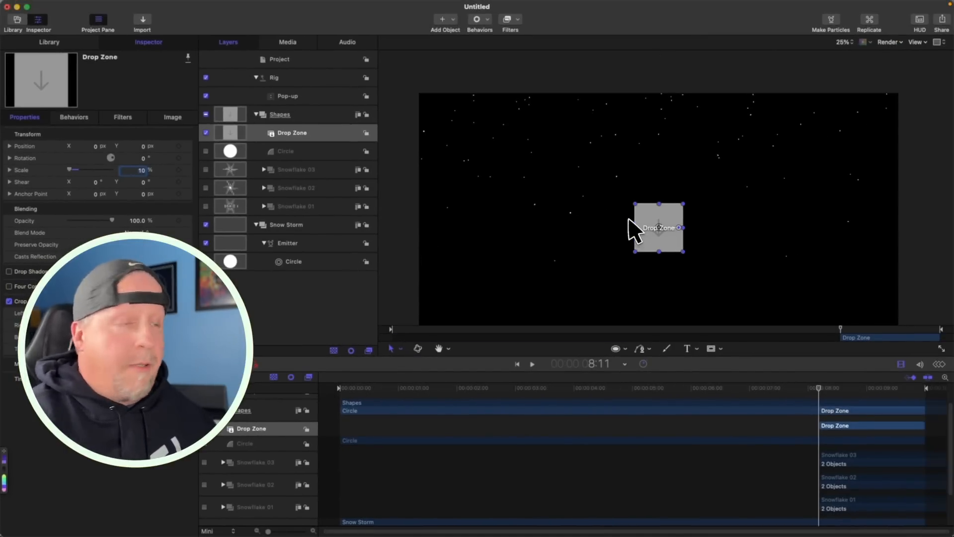
left_click(667, 223)
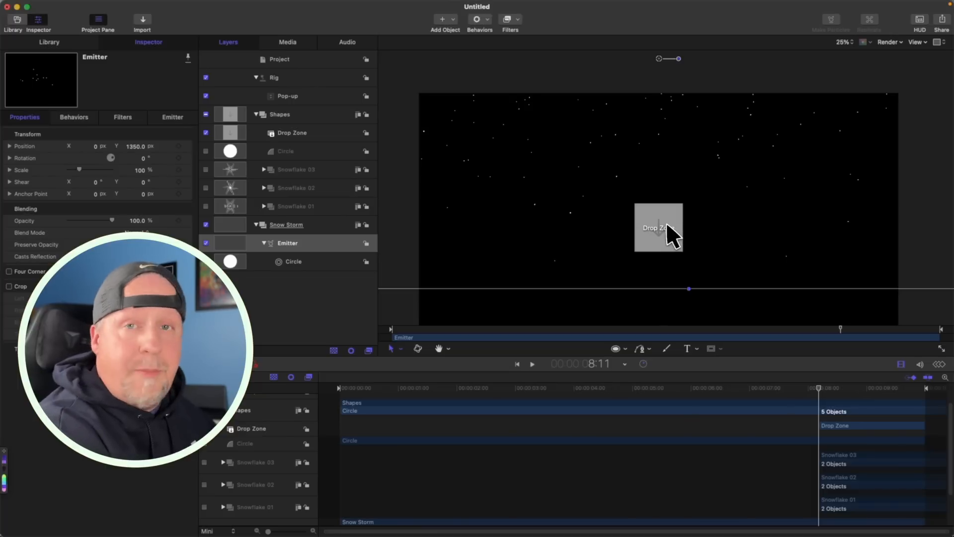
- Rename the rig's pop-up widget as Flake Shape
left_click(288, 96)
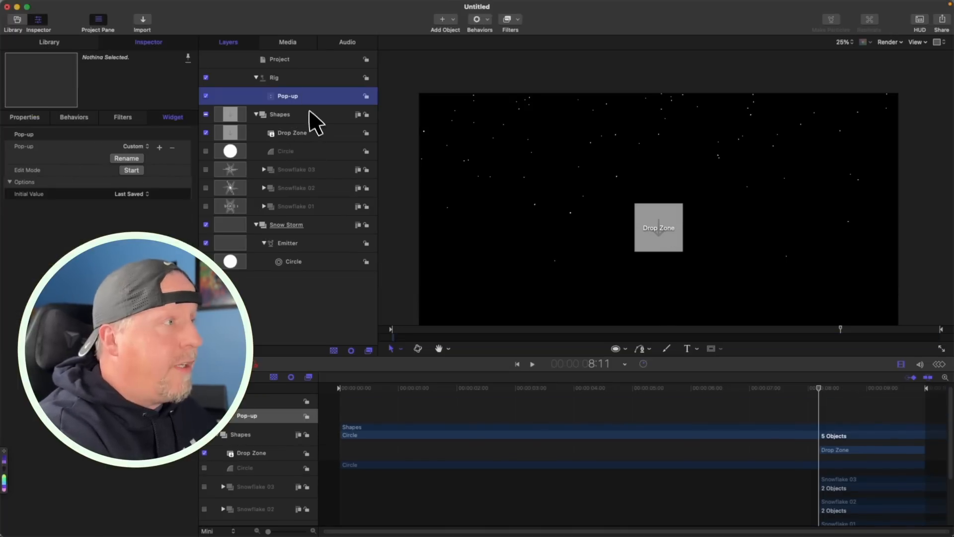
double_click(288, 96)
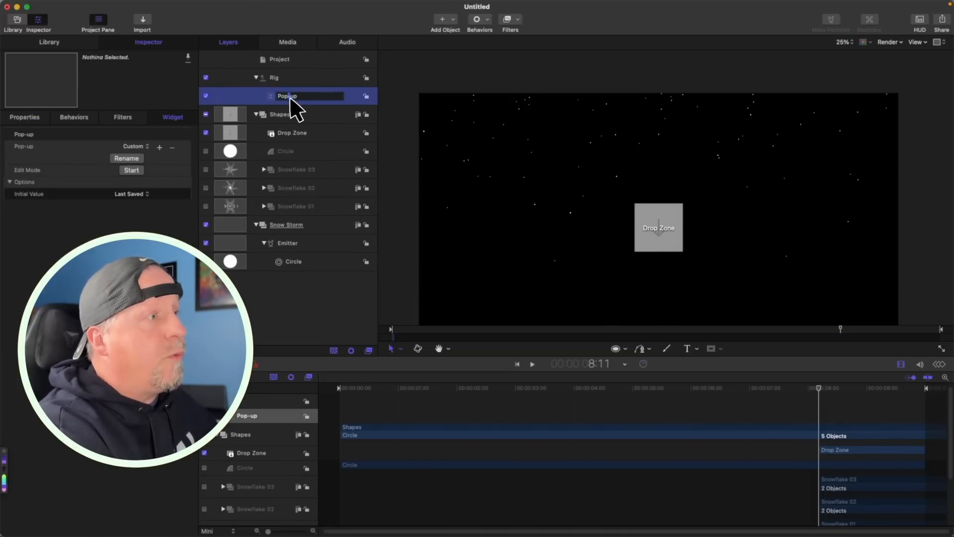
left_click_drag(319, 99, 273, 94)
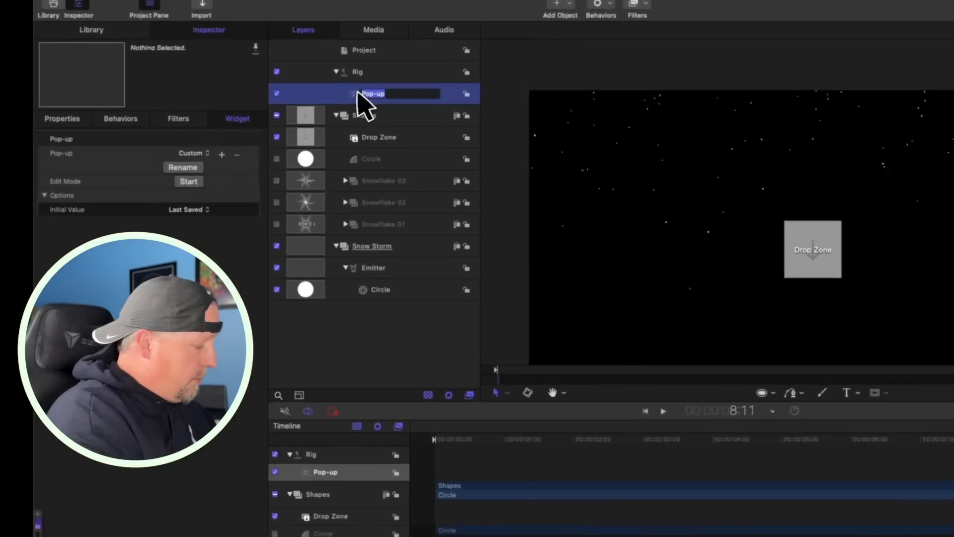
type("Flake Shape")
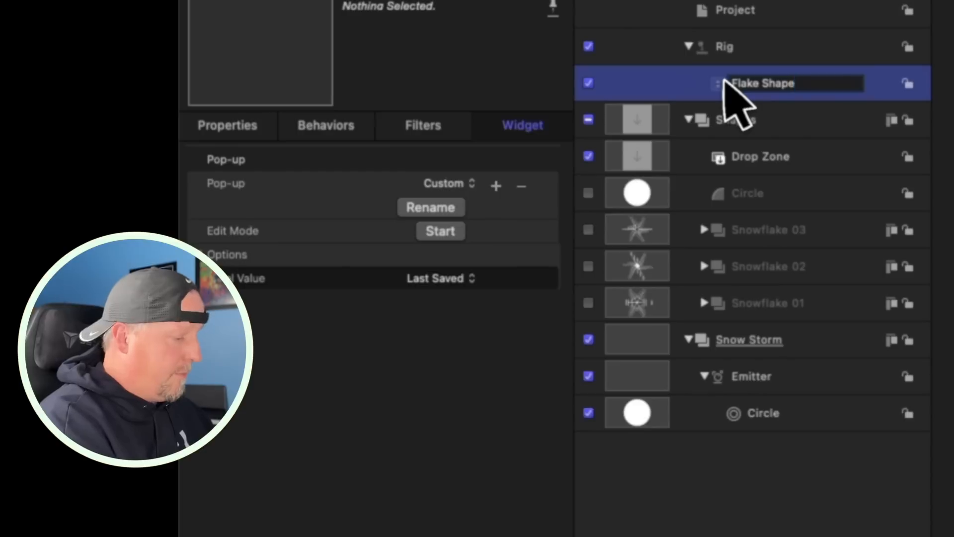
key("Return")
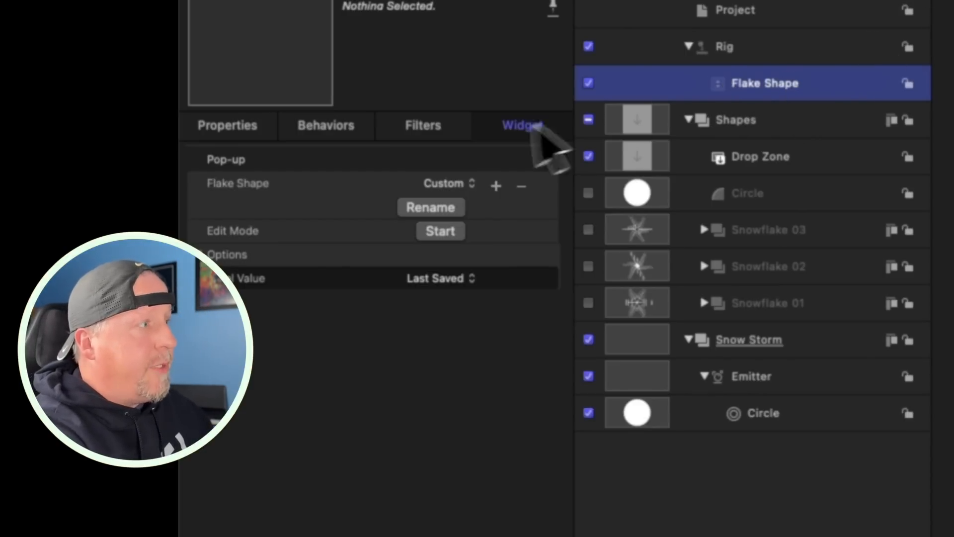
- Set the Flake Shape pop-up to Snowflake 1 and check its list of choices
left_click(238, 183)
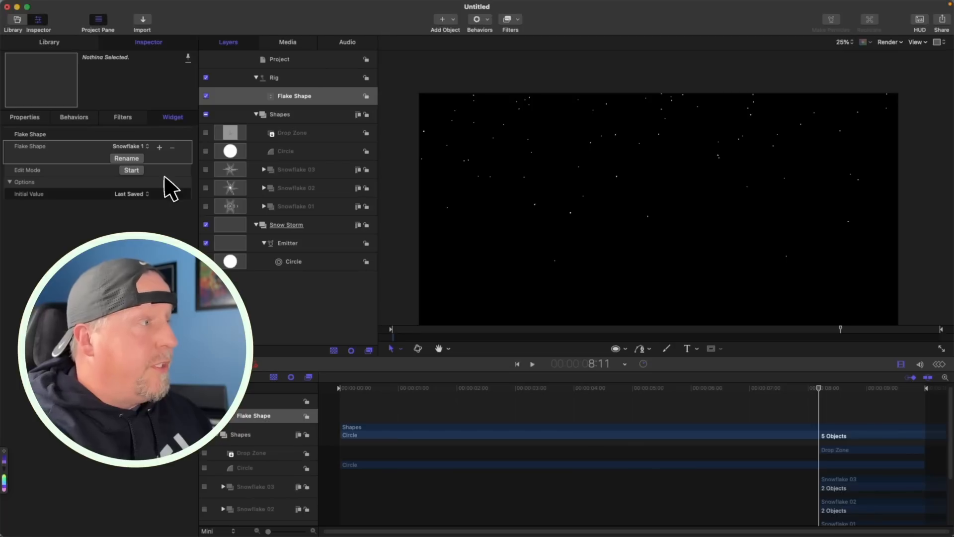
left_click(147, 148)
left_click(146, 227)
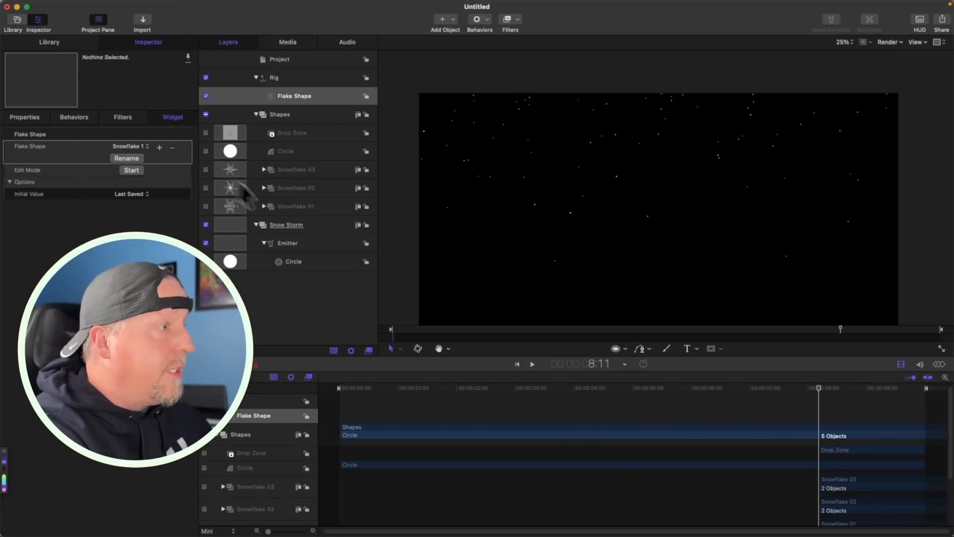
- Add the emitter's Particle Source parameter to the existing rig's Flake Shape widget
left_click(287, 244)
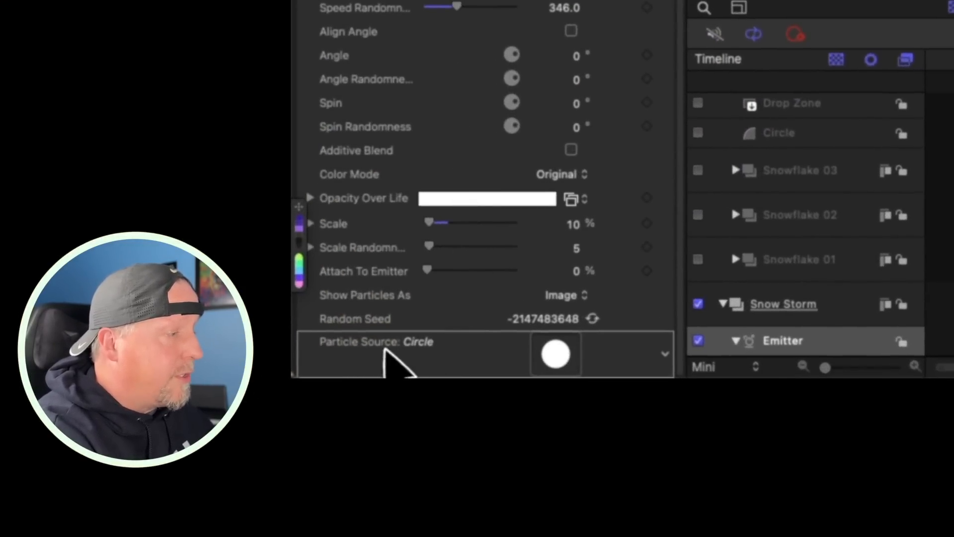
left_click(665, 355)
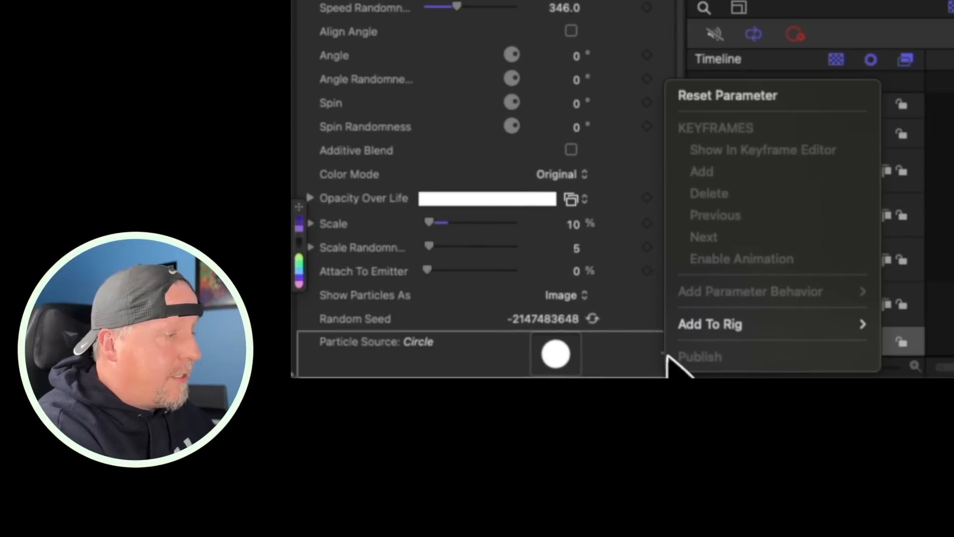
mouse_move(742, 327)
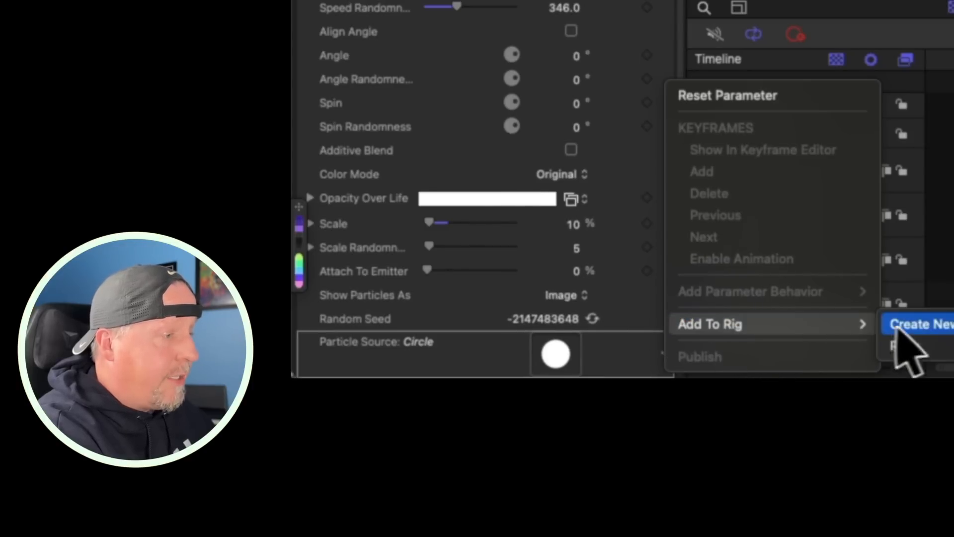
mouse_move(930, 348)
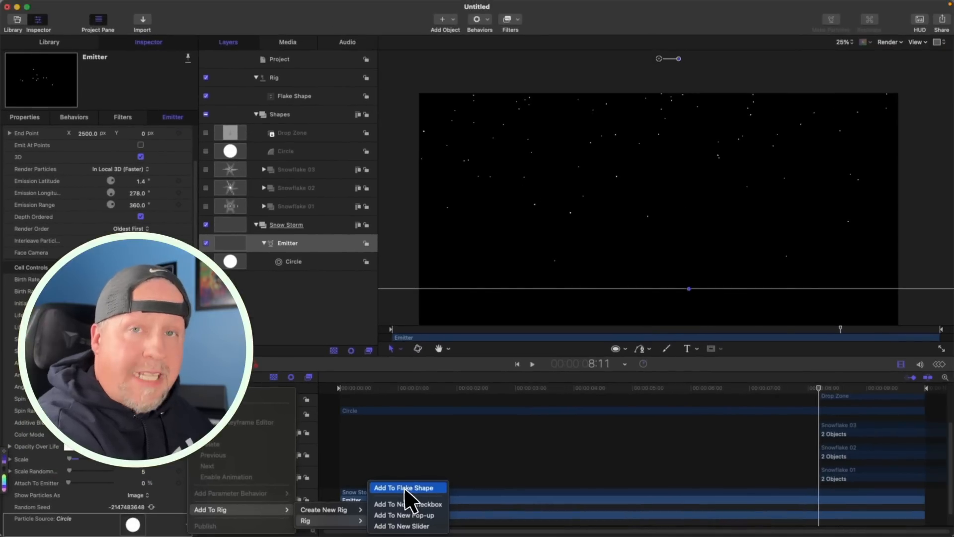
left_click(407, 488)
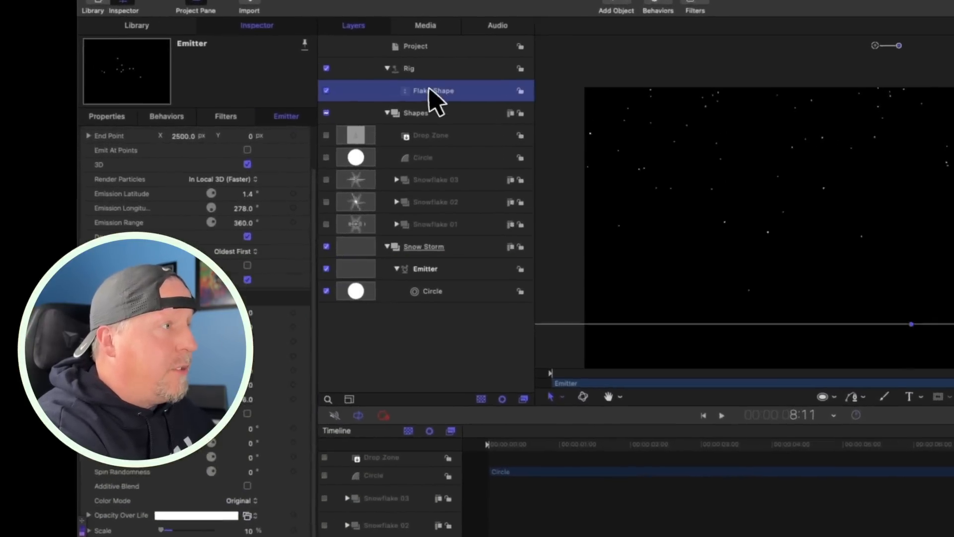
- In rig edit mode, assign the Snowflake 01 group as the particle source for the Flake Shape widget's Snowflake 1 choice
left_click(294, 96)
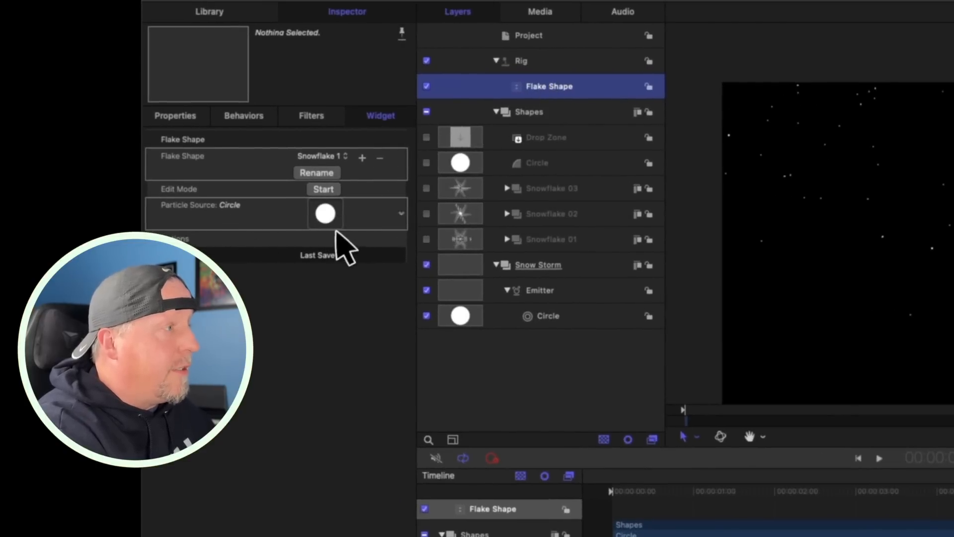
left_click(338, 158)
left_click(335, 160)
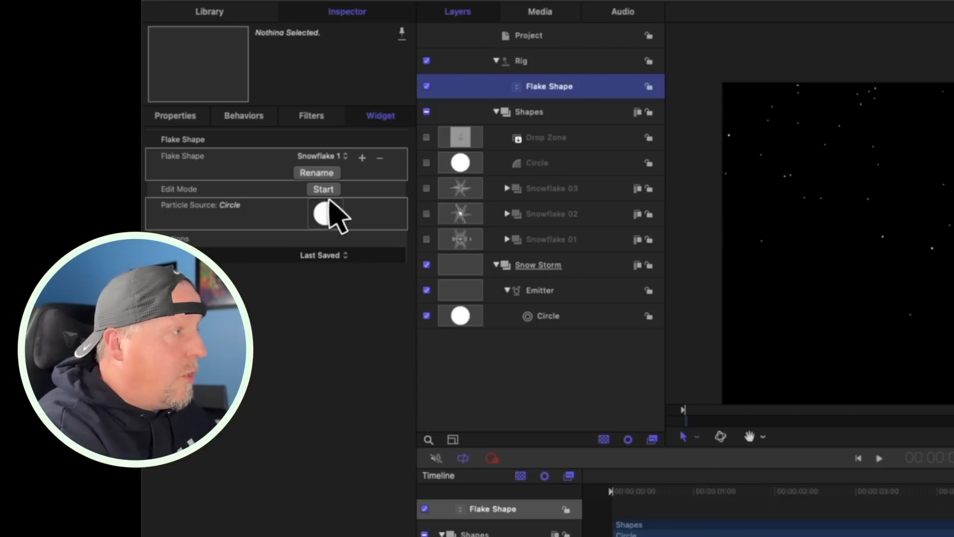
left_click(328, 189)
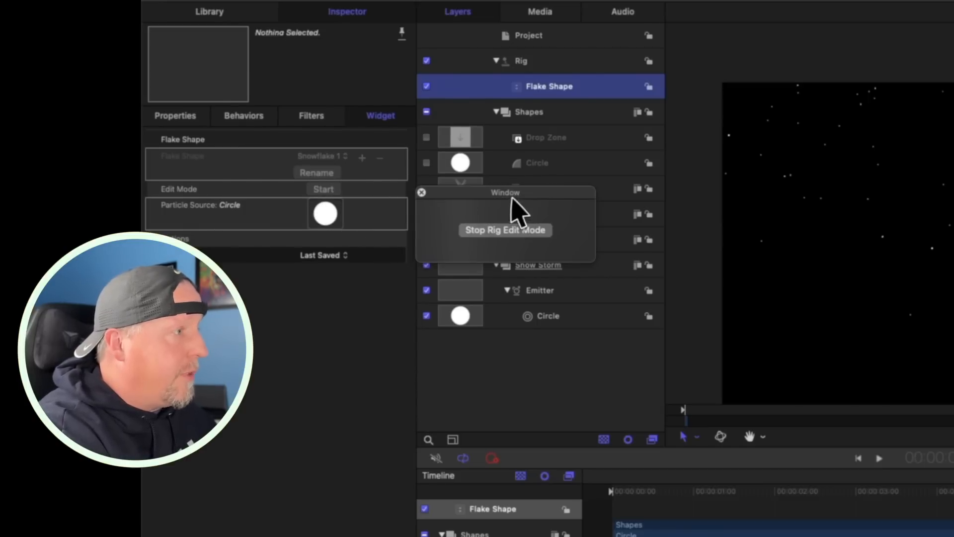
left_click_drag(511, 193, 819, 171)
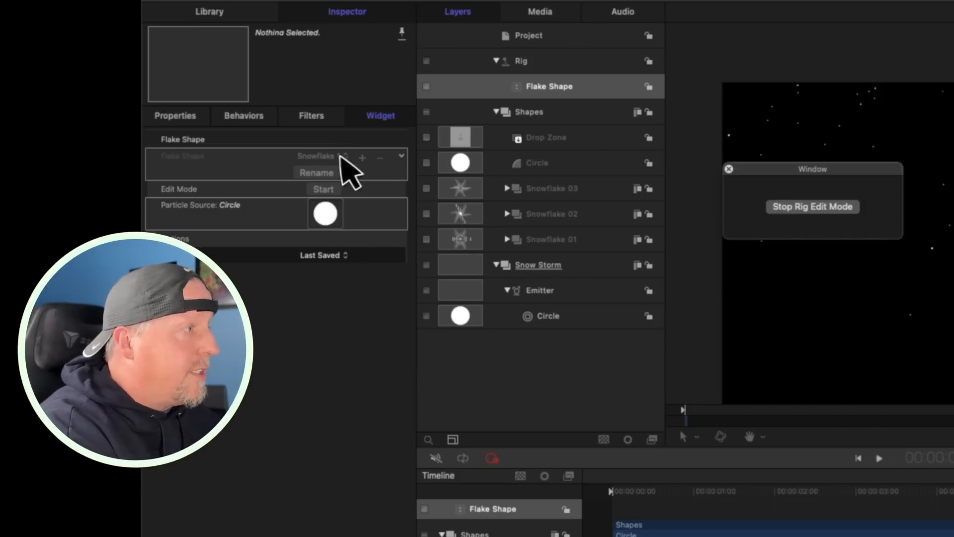
left_click_drag(541, 241, 329, 215)
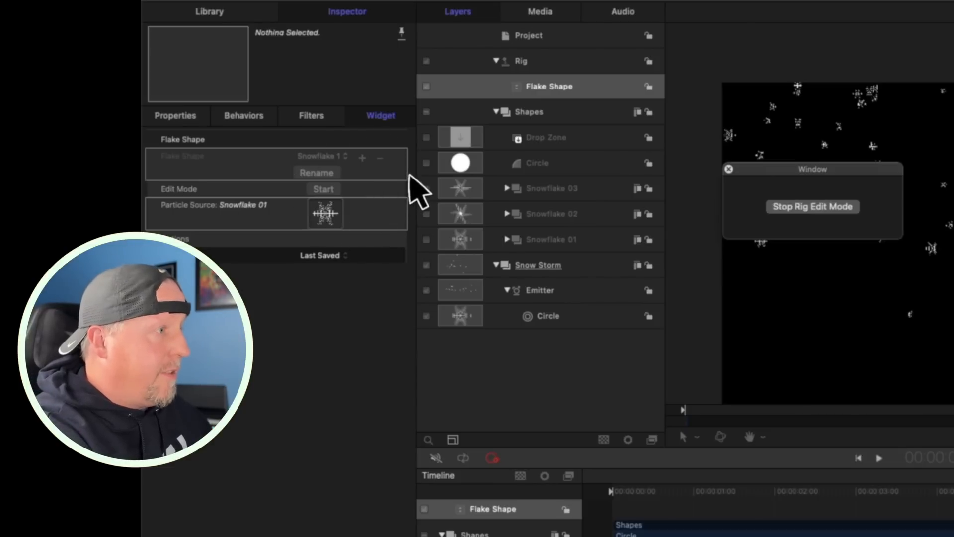
left_click(842, 209)
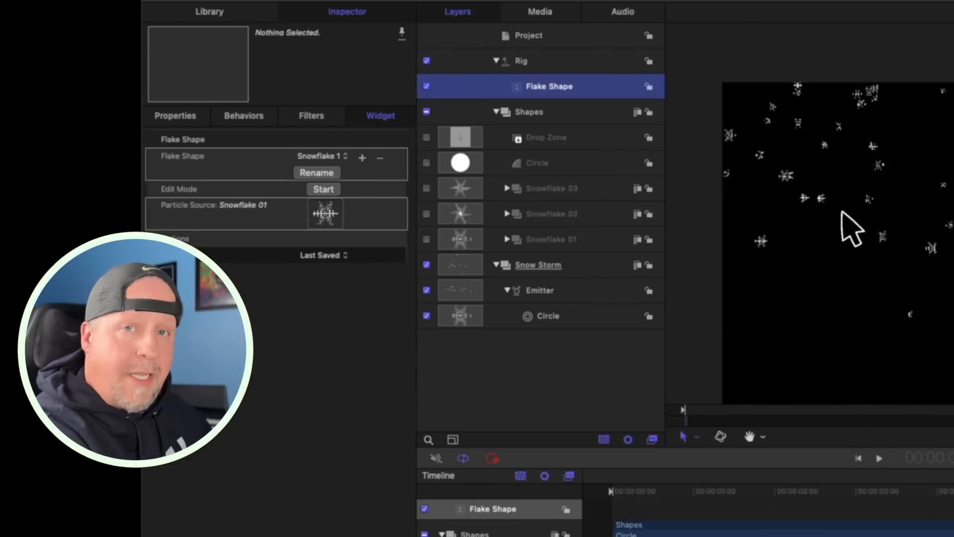
- Switch Flake Shape to Snowflake 2 and record the Snowflake 02 group as its particle source in rig edit mode
left_click(341, 157)
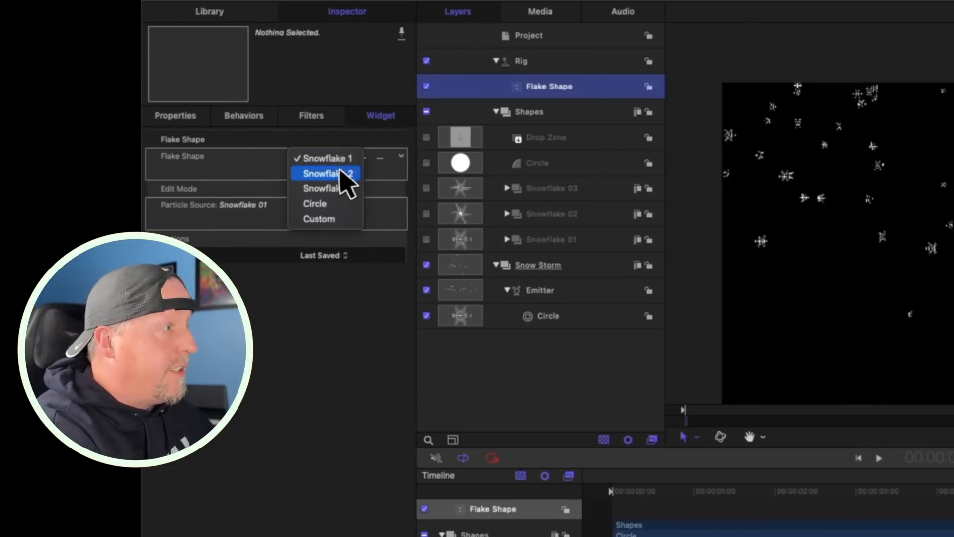
left_click(341, 172)
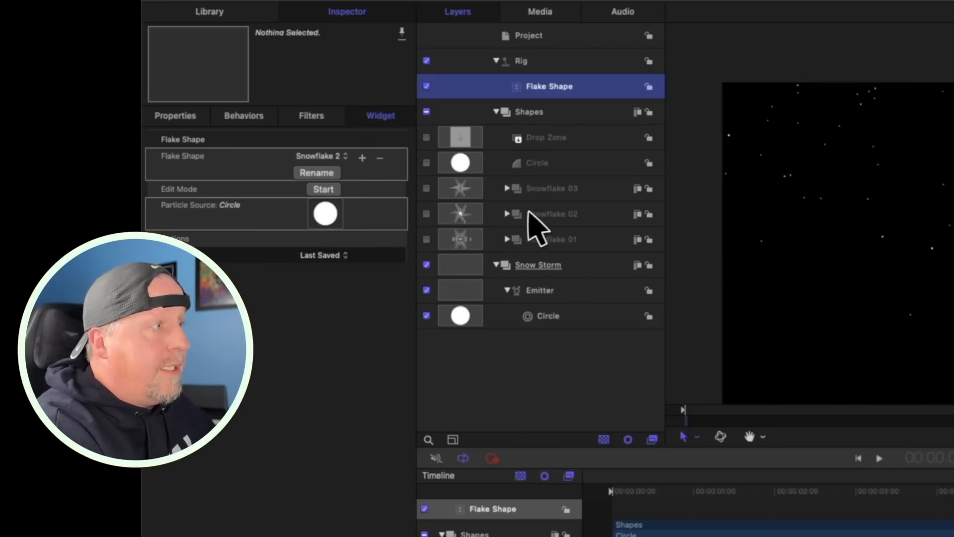
left_click(322, 190)
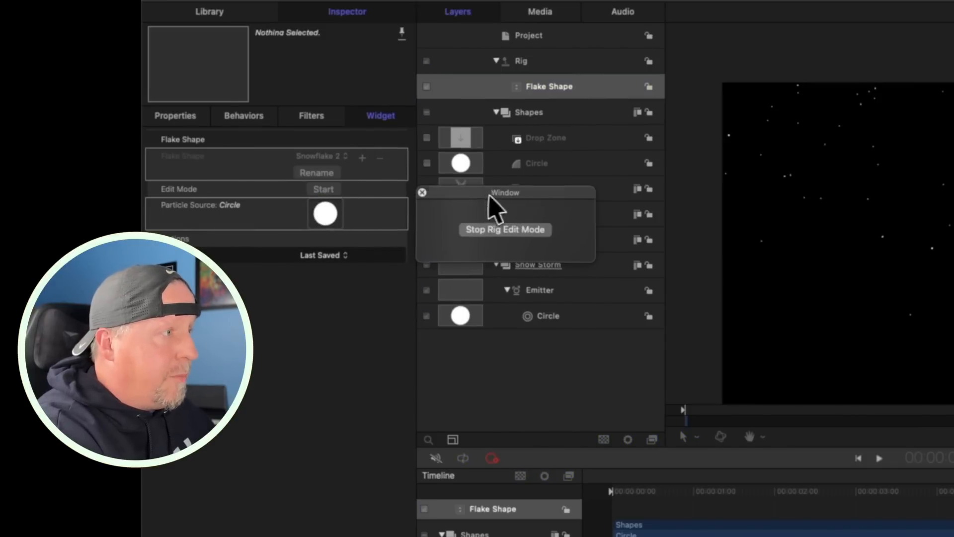
left_click_drag(489, 196, 780, 193)
left_click_drag(538, 216, 331, 218)
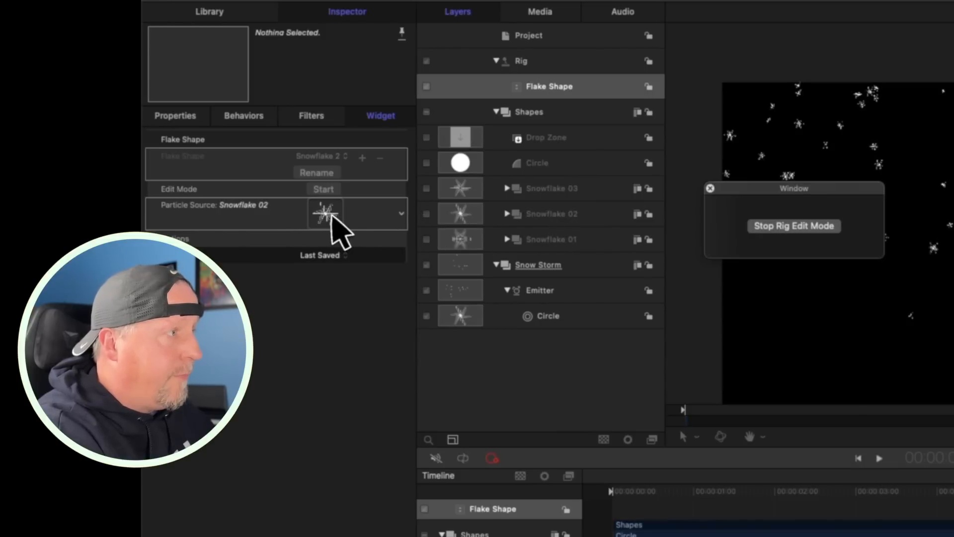
left_click(788, 227)
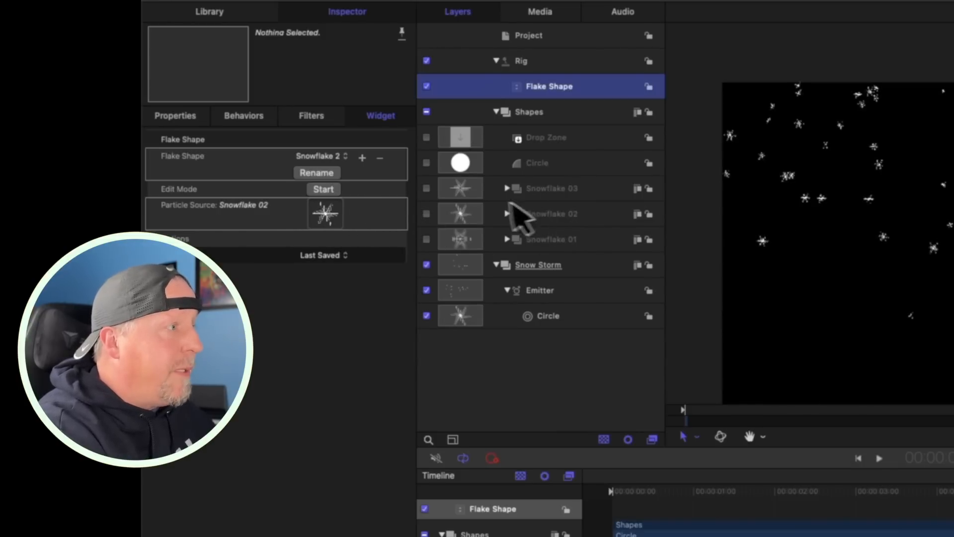
- Switch Flake Shape to Snowflake 3 and record the Snowflake 03 group as its particle source in rig edit mode
left_click(342, 156)
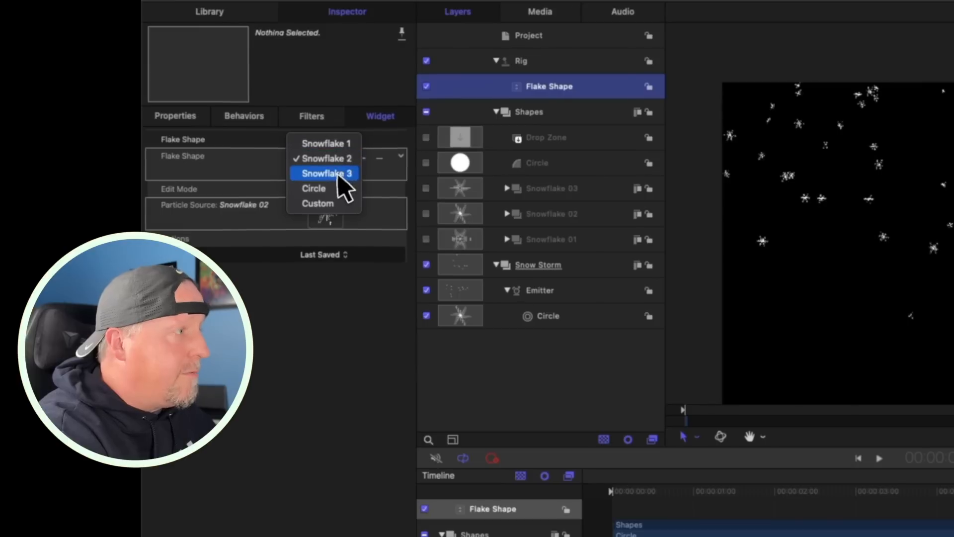
left_click(328, 174)
left_click(324, 188)
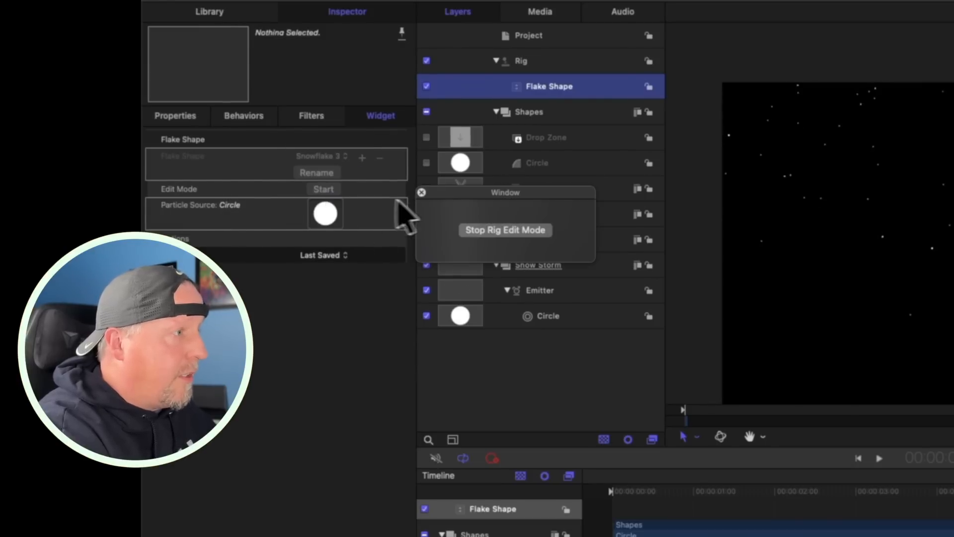
left_click_drag(444, 206, 745, 212)
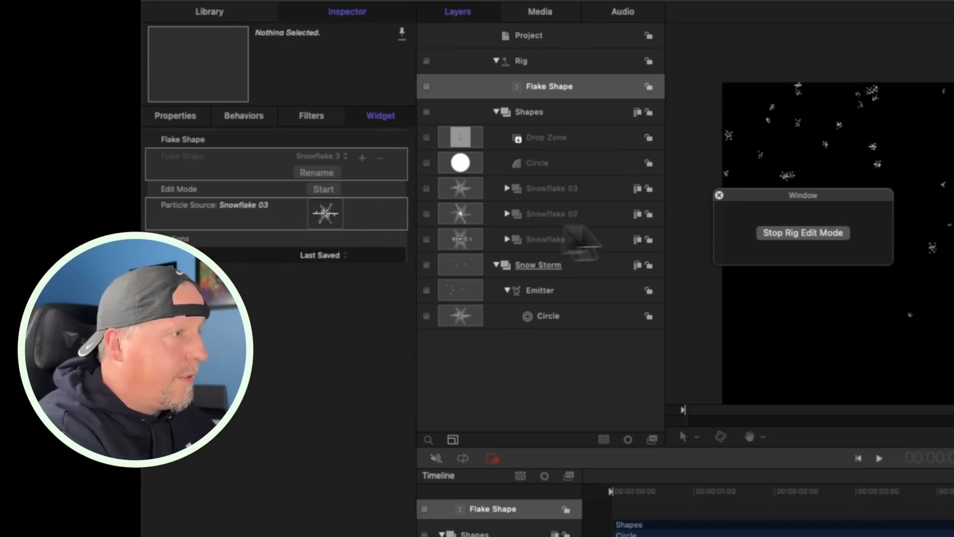
left_click(814, 233)
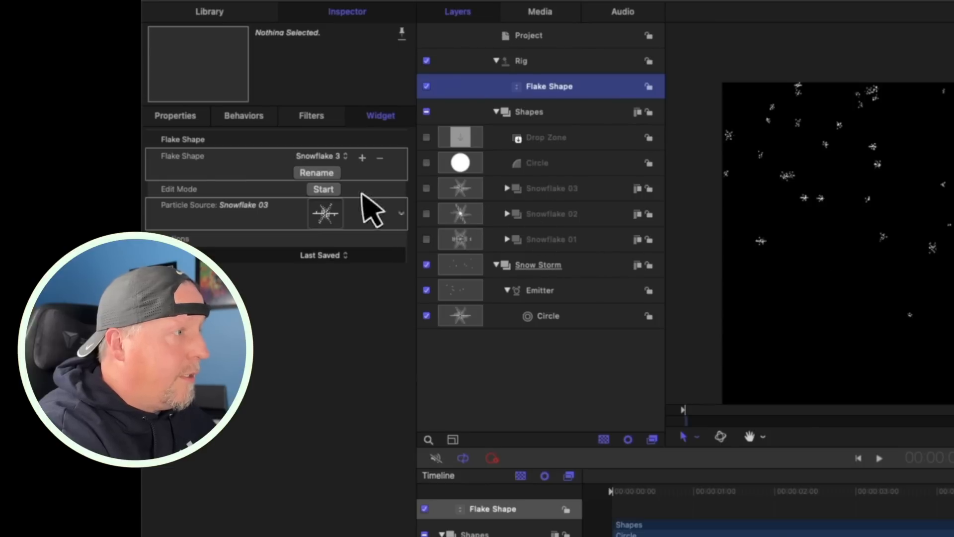
- Switch Flake Shape to Circle and record the circle as its particle source in rig edit mode
left_click(338, 159)
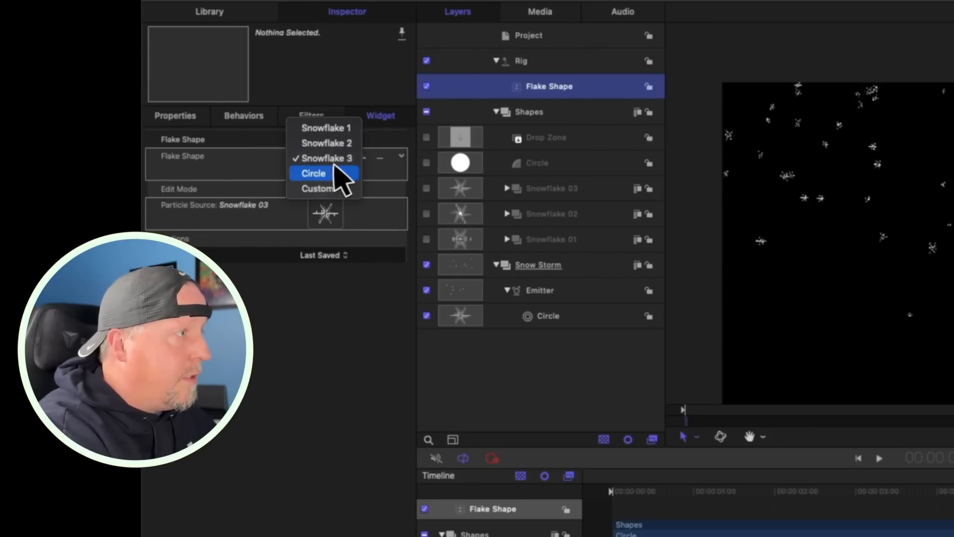
left_click(333, 174)
left_click(324, 189)
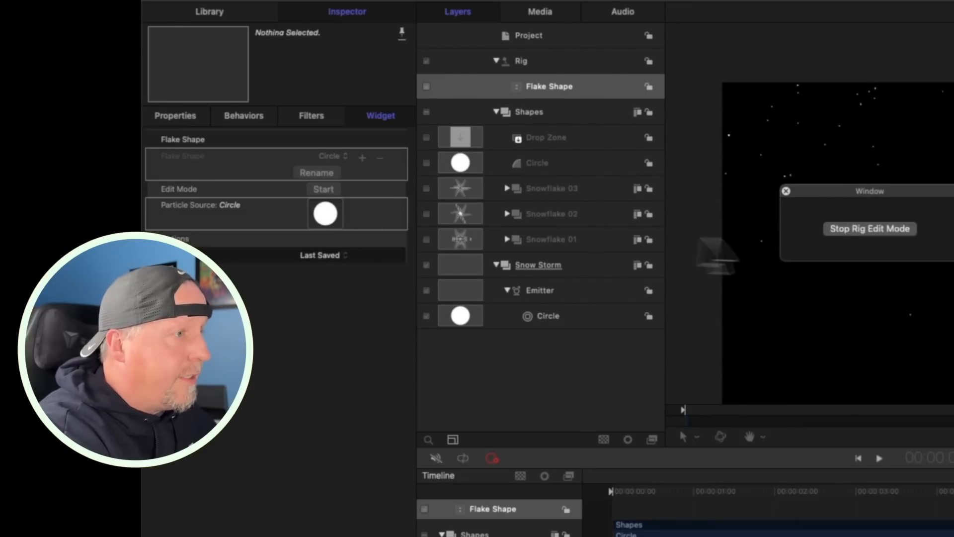
left_click(882, 230)
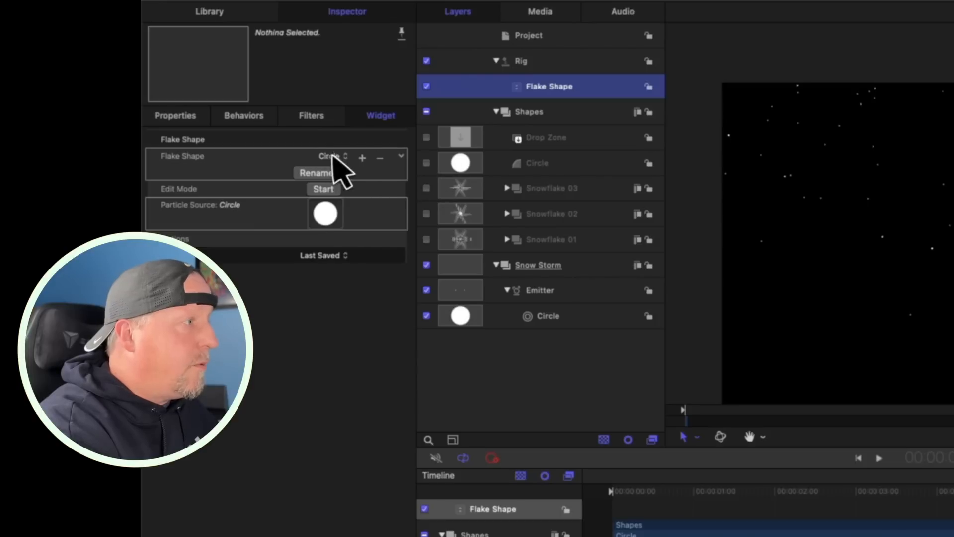
- Switch Flake Shape to Custom and record the Drop Zone as its particle source in rig edit mode
left_click(334, 155)
left_click(353, 171)
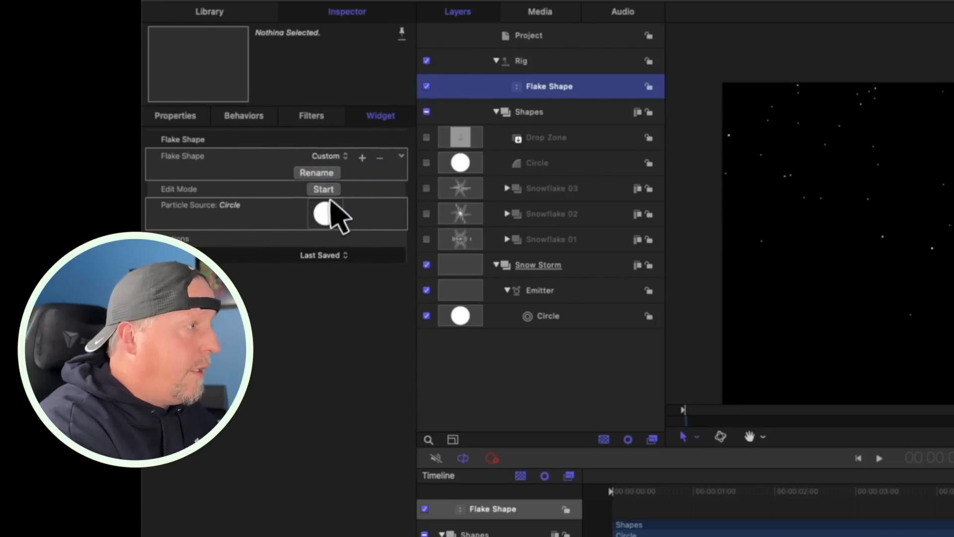
left_click(329, 190)
left_click_drag(460, 193, 820, 189)
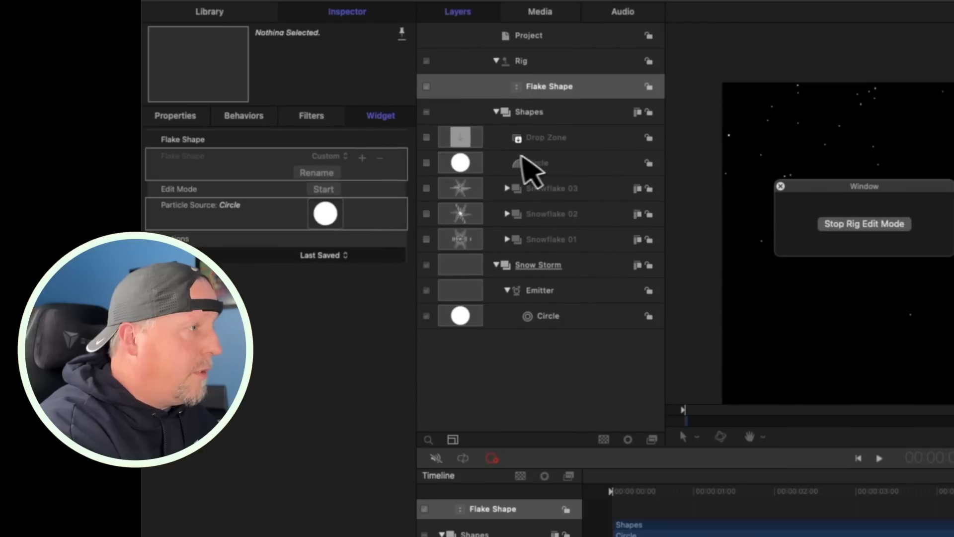
left_click_drag(537, 137, 335, 214)
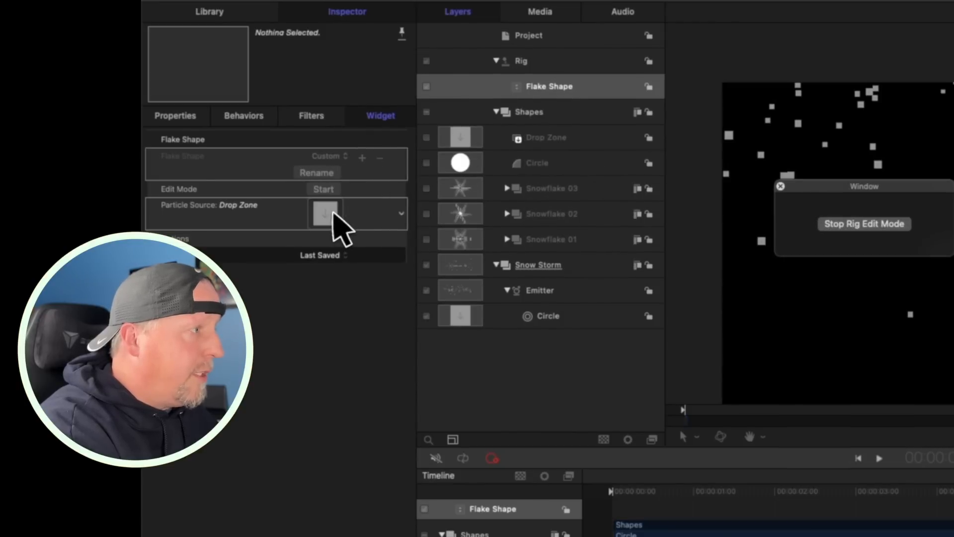
left_click(856, 225)
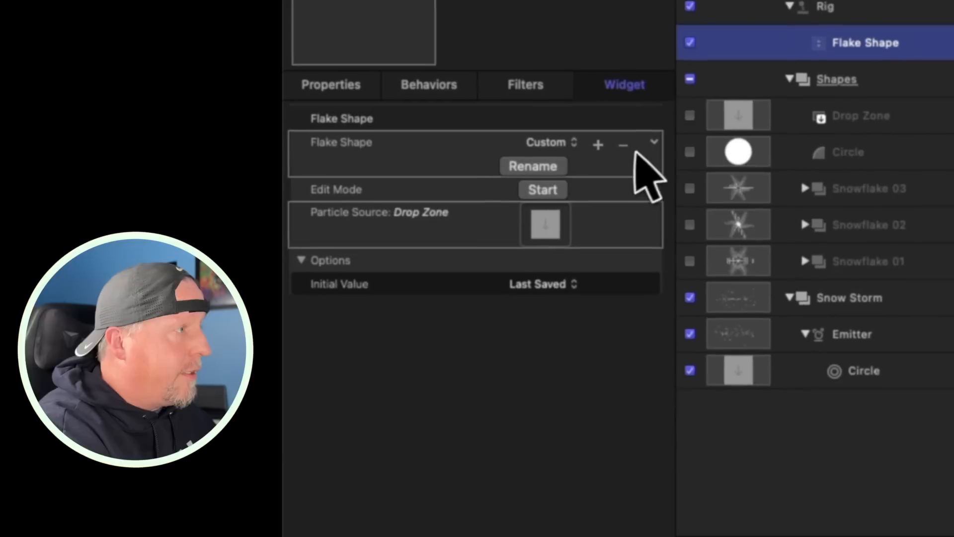
- Publish the Flake Shape widget and move it above Source Media in the project's published parameters
left_click(188, 146)
left_click(713, 419)
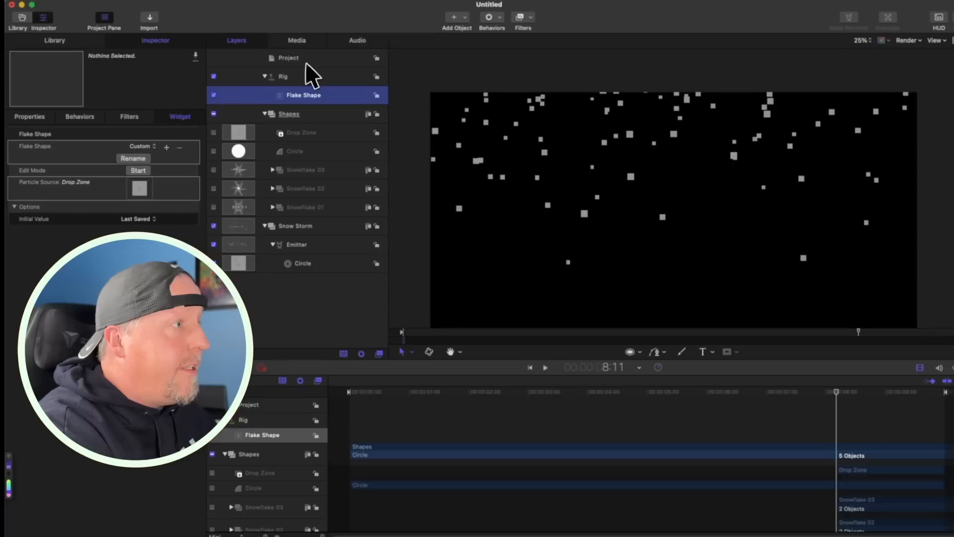
left_click(298, 62)
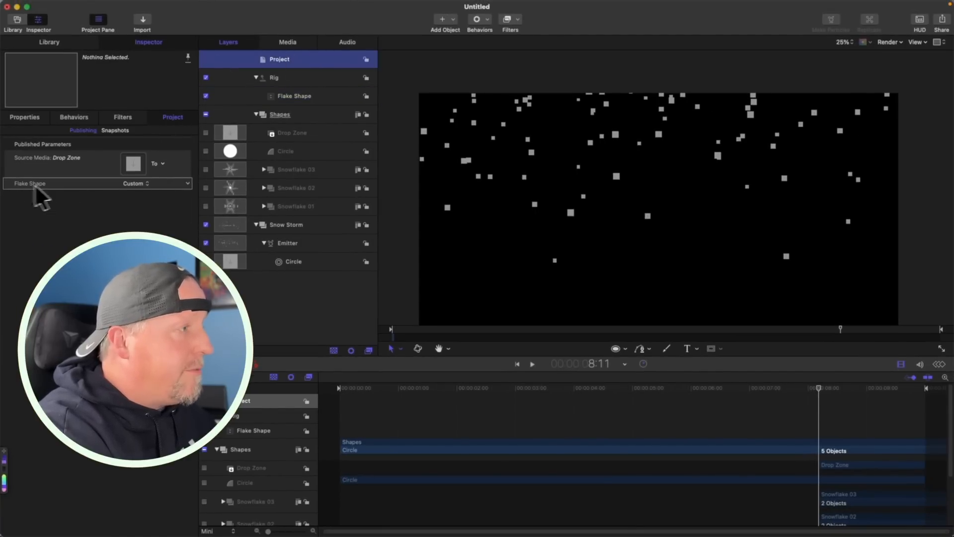
left_click_drag(30, 185, 31, 158)
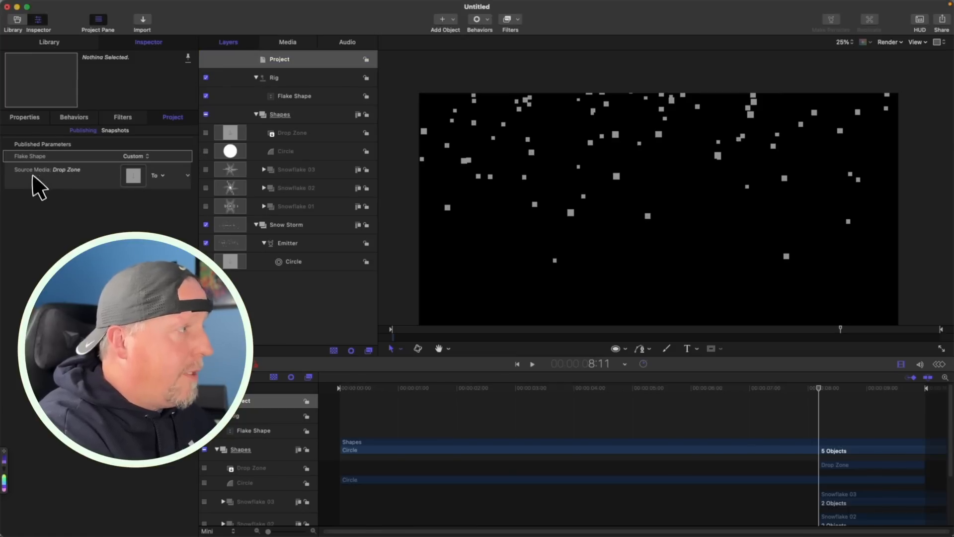
- Test the published Flake Shape parameter by cycling through Snowflake 1, Snowflake 2, Snowflake 3, Circle and Custom
left_click(147, 156)
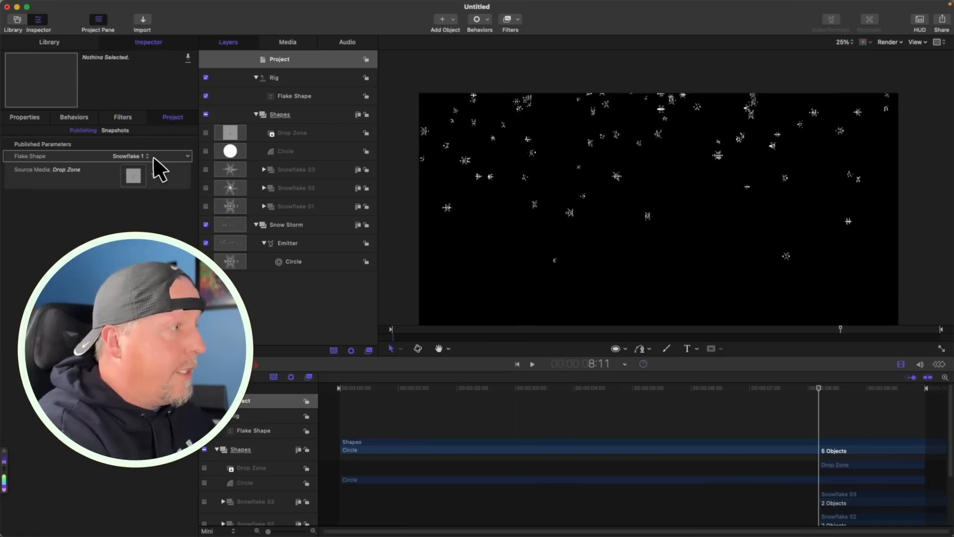
left_click(154, 156)
left_click(147, 164)
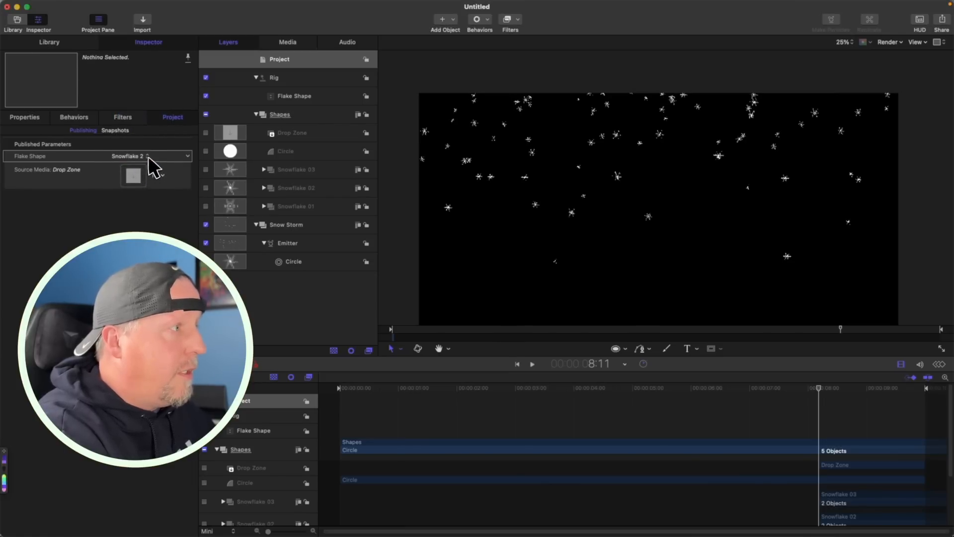
left_click(148, 156)
left_click(149, 168)
left_click(145, 157)
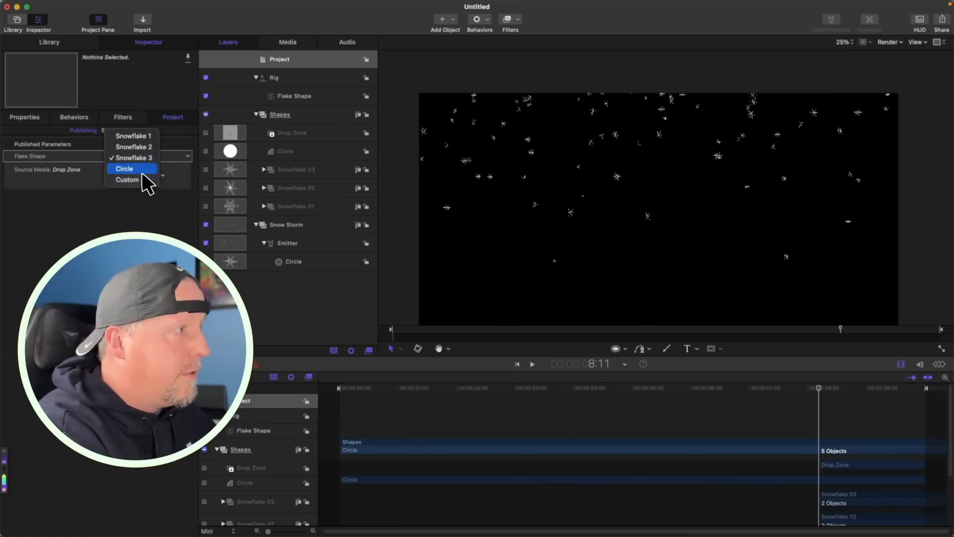
left_click(142, 172)
left_click(144, 157)
left_click(143, 178)
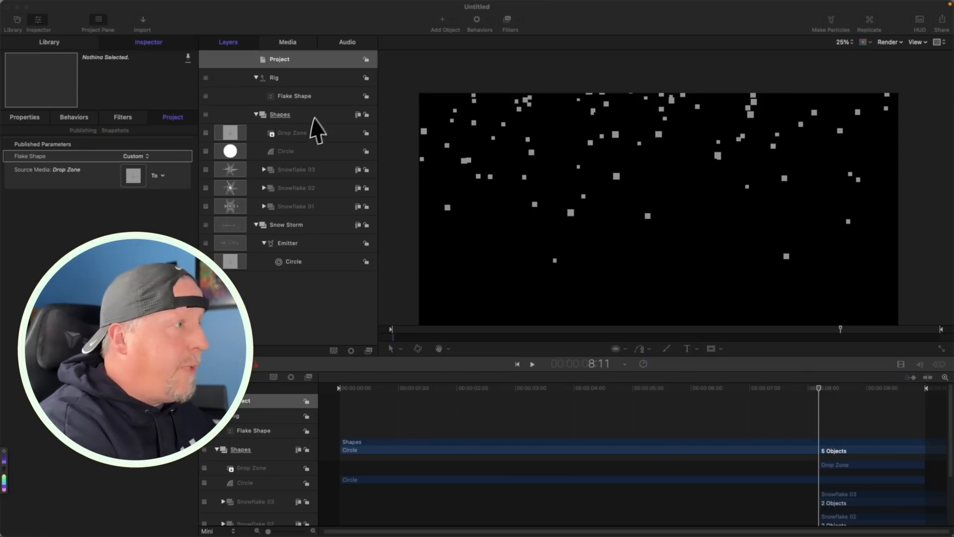
- Collapse the Shapes group and the Rig in the layer list and select the Snow Storm group's emitter
left_click(257, 114)
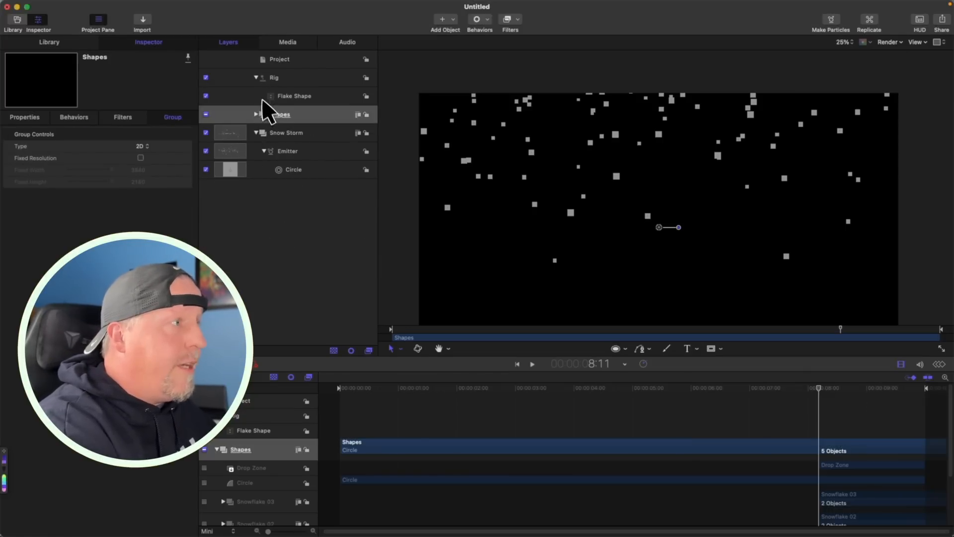
left_click(256, 78)
left_click(293, 132)
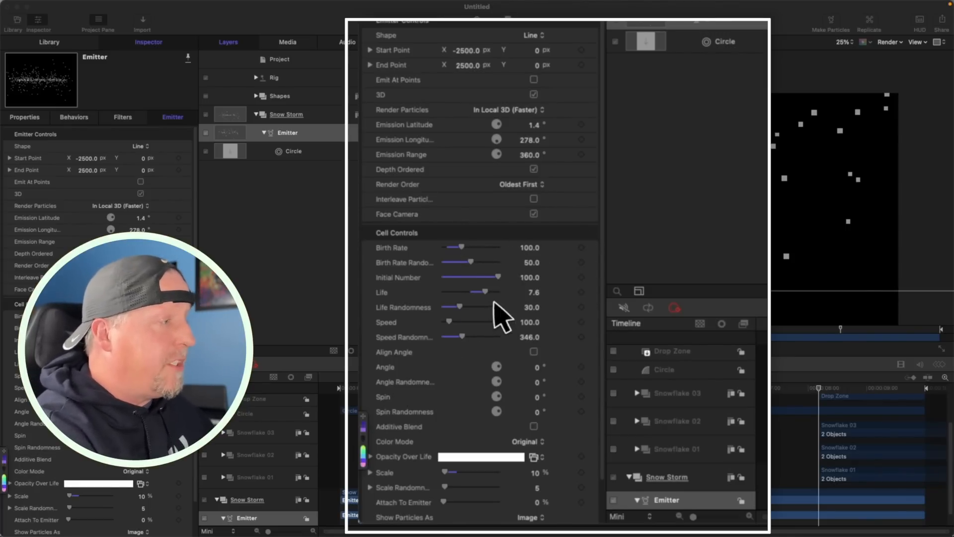
- Publish the emitter's Birth Rate, Birth Rate Randomness and Initial Number parameters
left_click(593, 247)
left_click(609, 416)
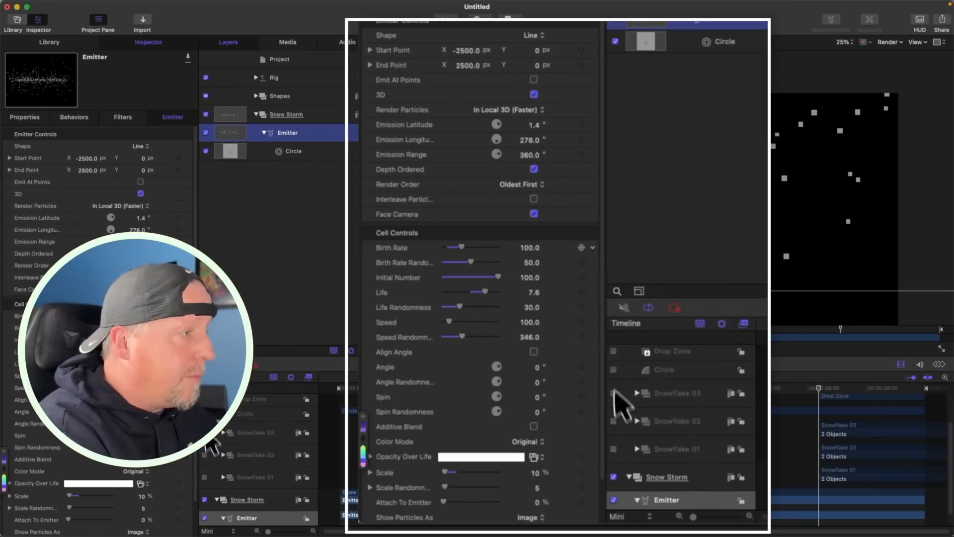
left_click(592, 261)
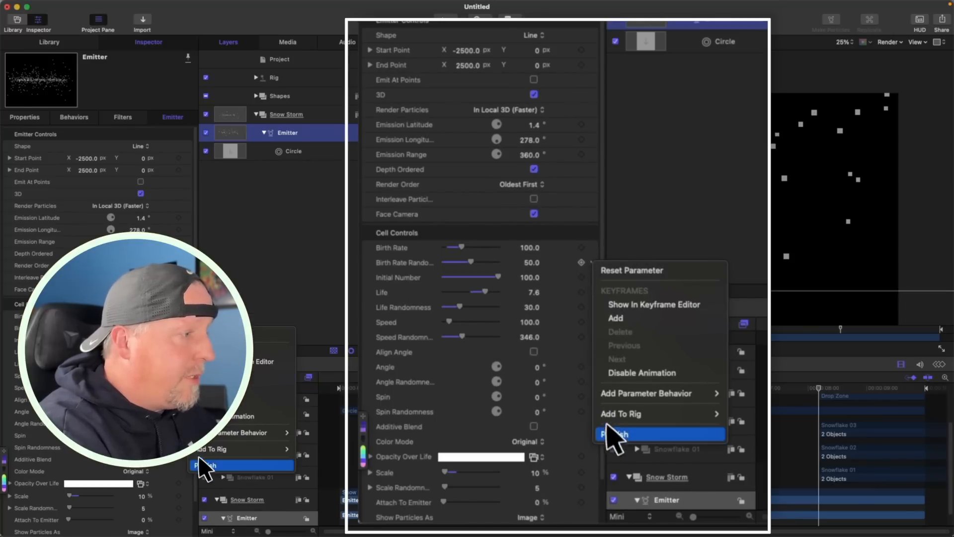
left_click(607, 421)
left_click(593, 277)
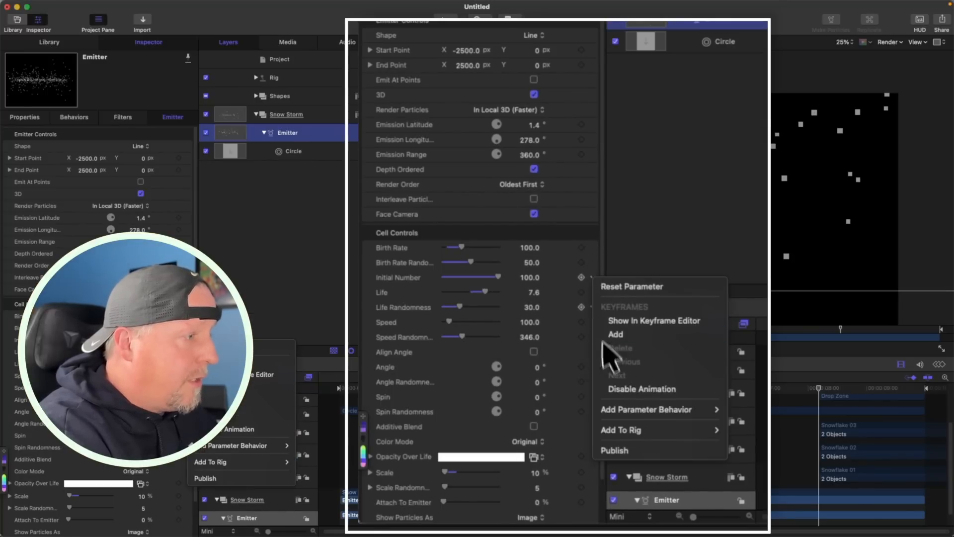
left_click(633, 450)
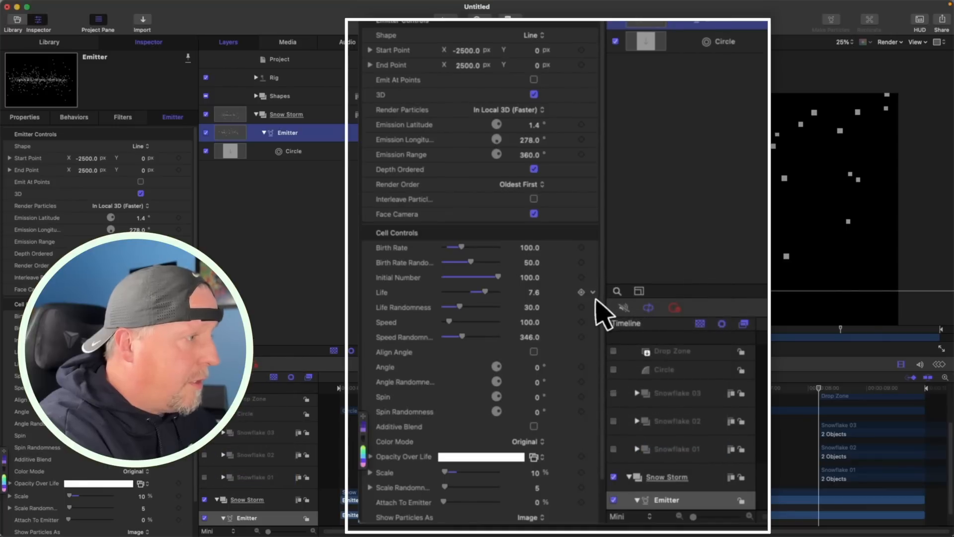
- Publish the emitter's Life, Life Randomness, Speed and Speed Randomness parameters
left_click(592, 293)
left_click(631, 466)
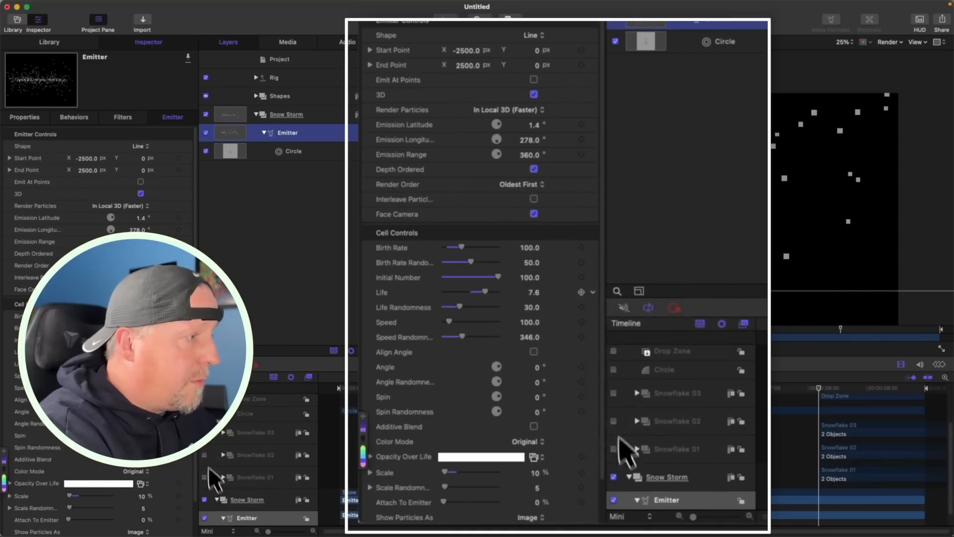
left_click(593, 307)
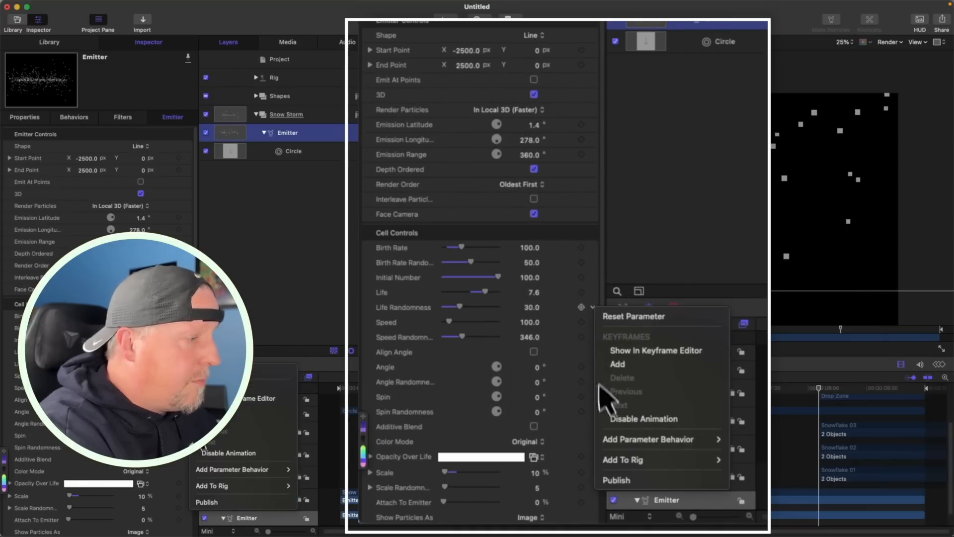
left_click(633, 482)
left_click(593, 322)
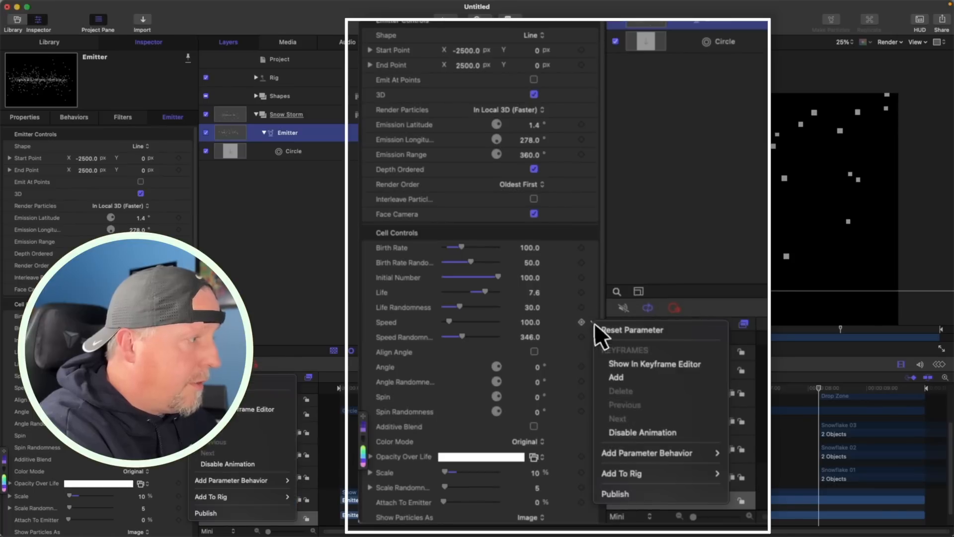
left_click(617, 499)
left_click(592, 337)
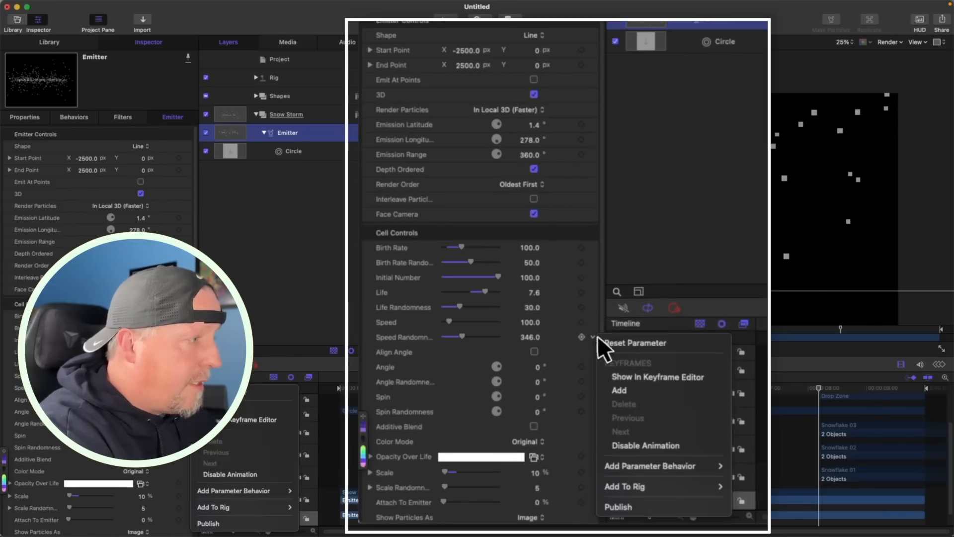
left_click(627, 507)
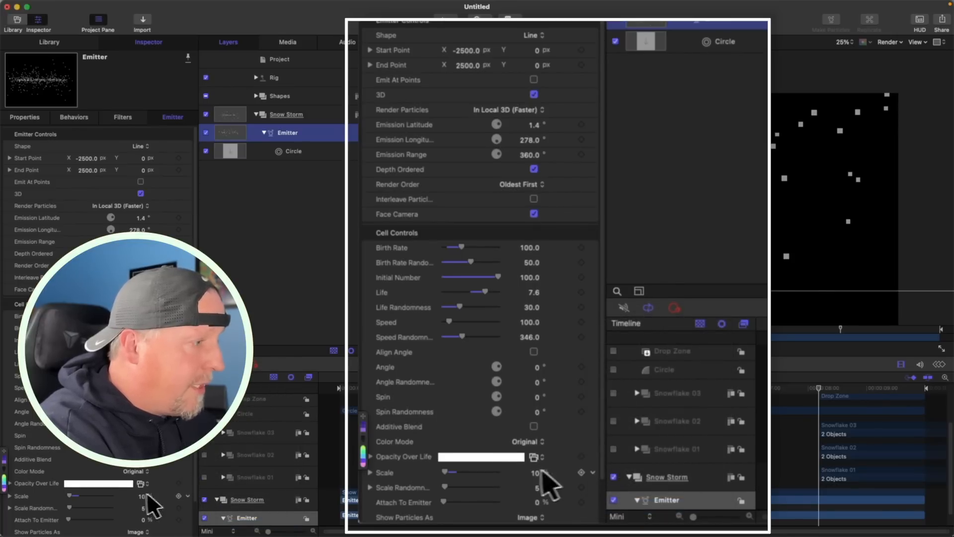
- Publish the Emitter's Scale and Scale Randomness parameters
left_click(593, 472)
left_click(621, 504)
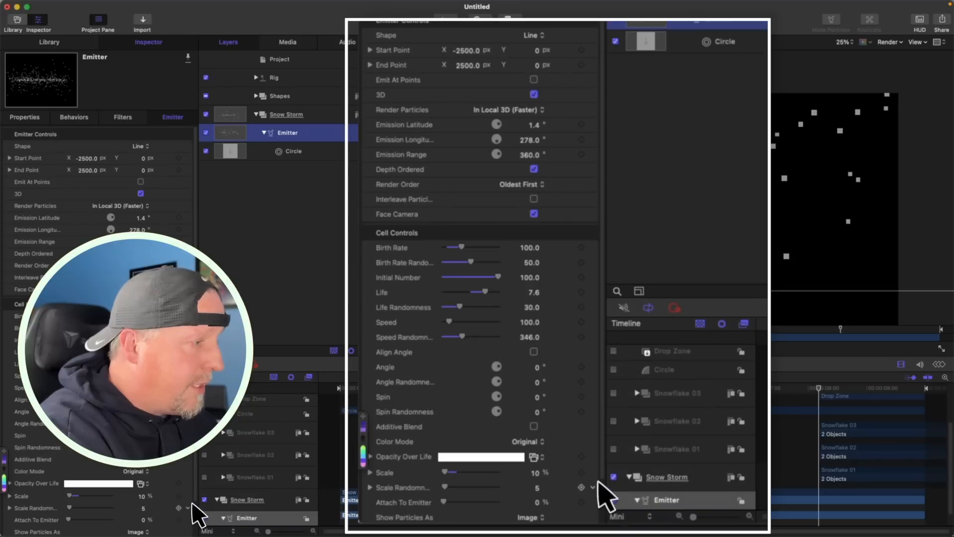
left_click(596, 486)
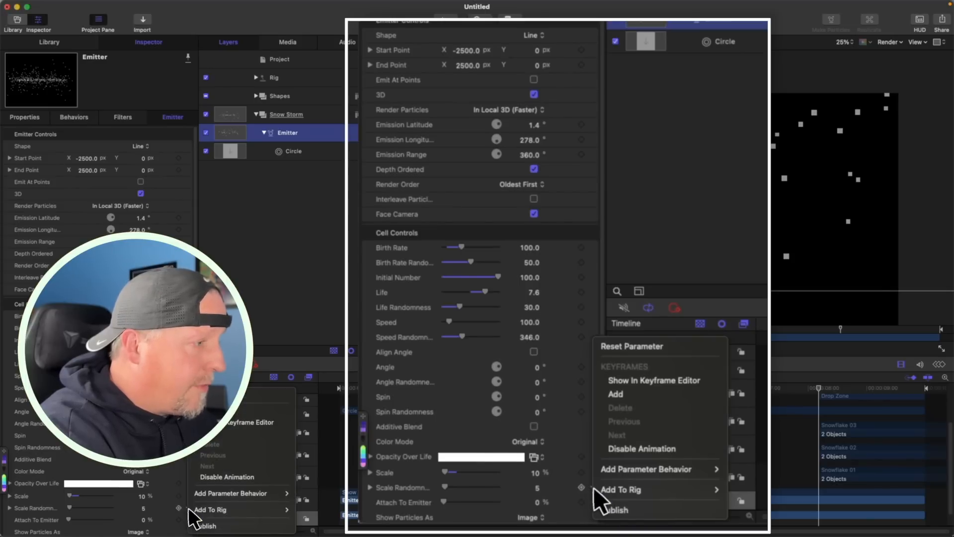
left_click(615, 504)
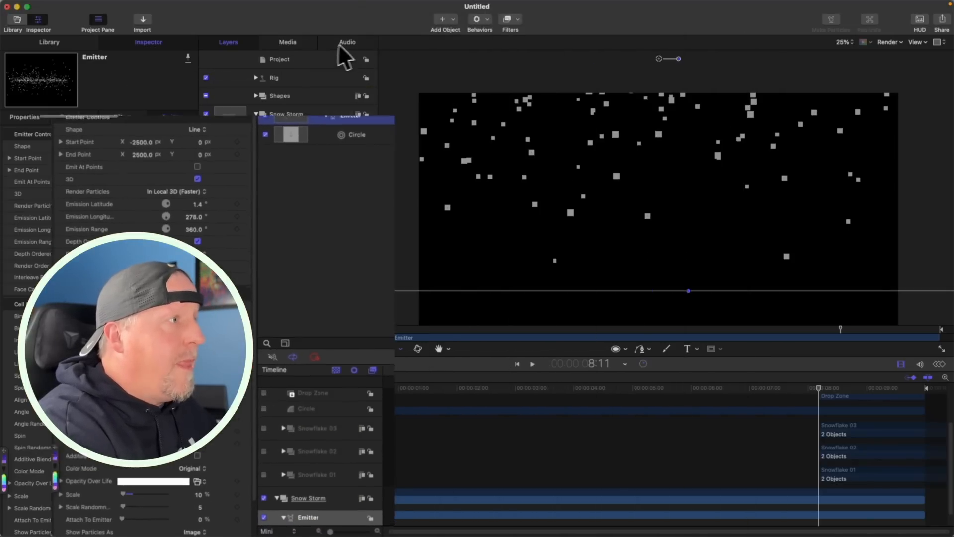
- Set the project's published Flake Shape to Snowflake 1 and play back the animation
left_click(304, 60)
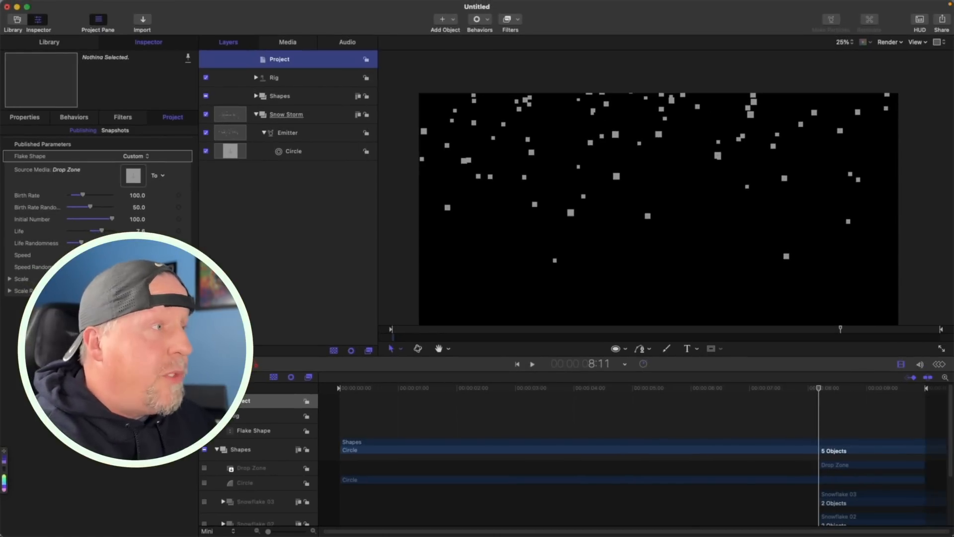
left_click(145, 156)
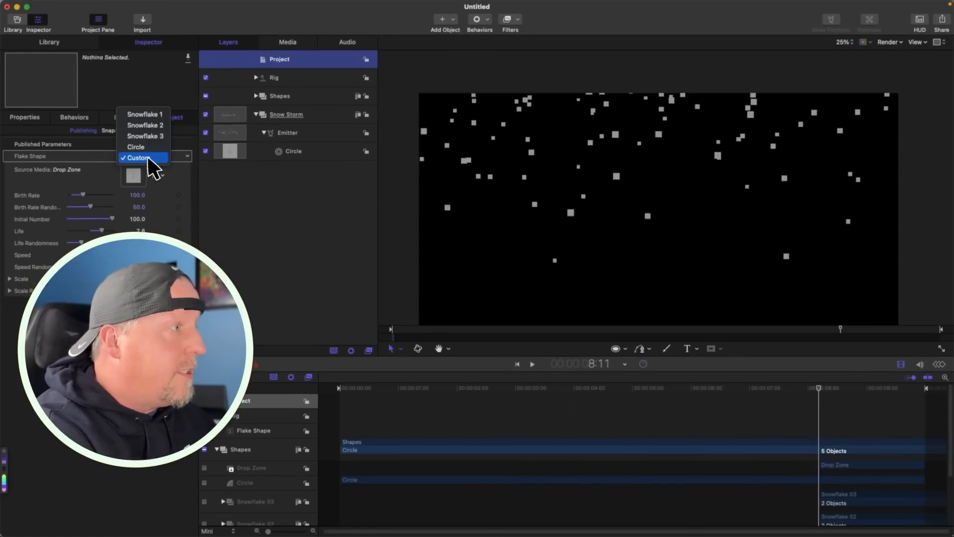
left_click(149, 126)
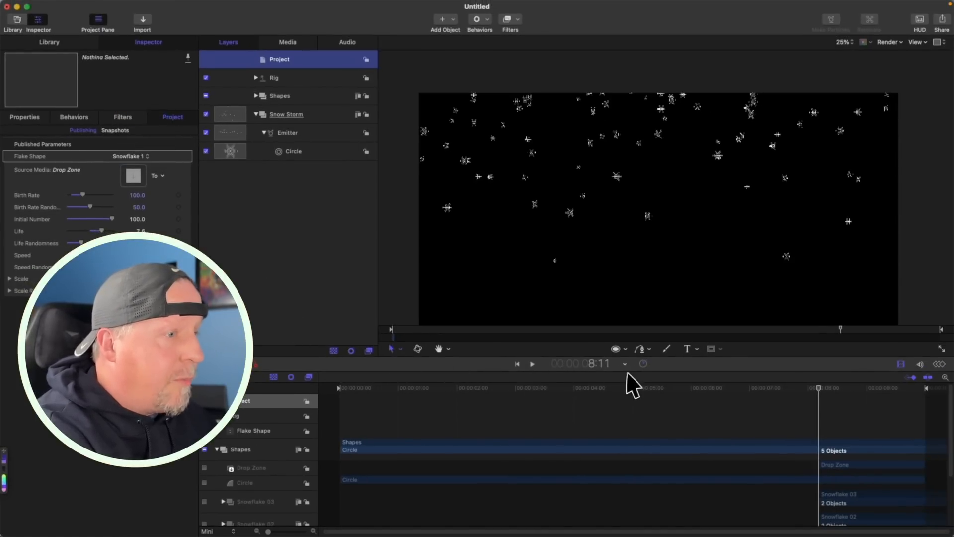
left_click(532, 364)
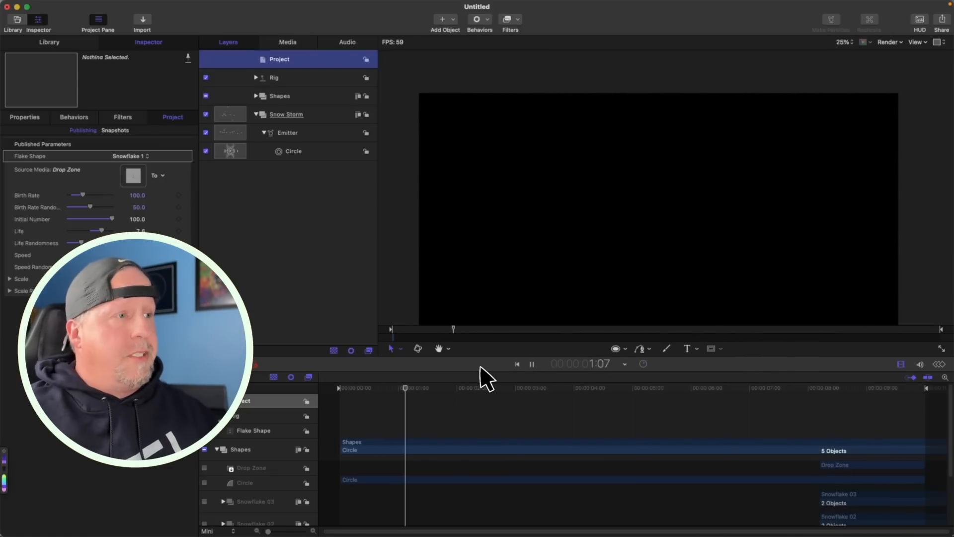
- Move the Drop Zone, Snowflake 03, Snowflake 02 and Snowflake 01 clips to the start of the timeline
left_click(810, 389)
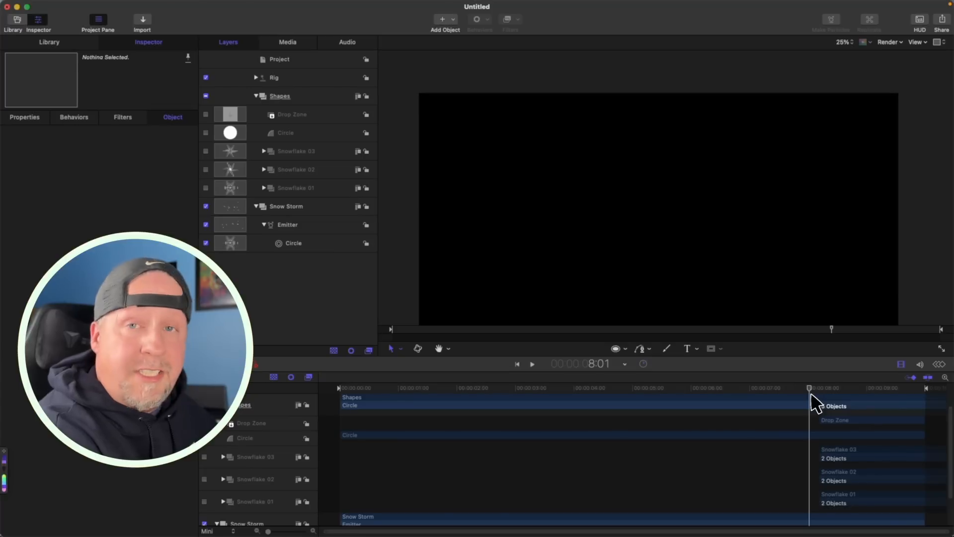
left_click_drag(811, 396, 823, 394)
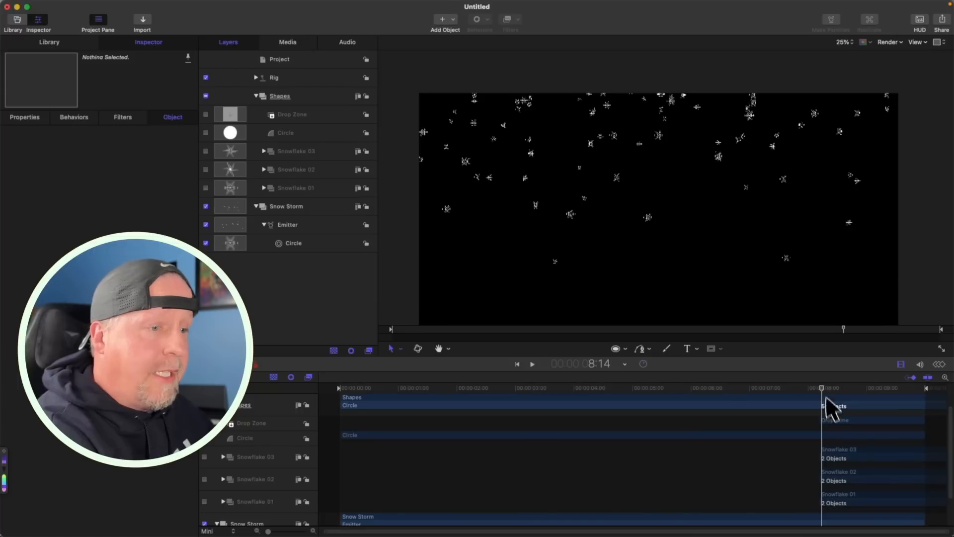
left_click_drag(846, 421, 366, 414)
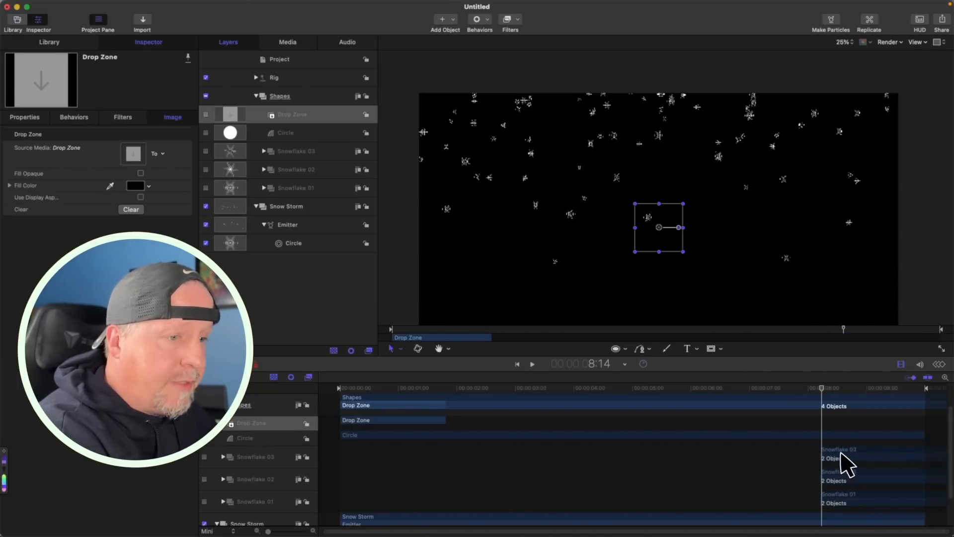
left_click_drag(841, 454, 370, 453)
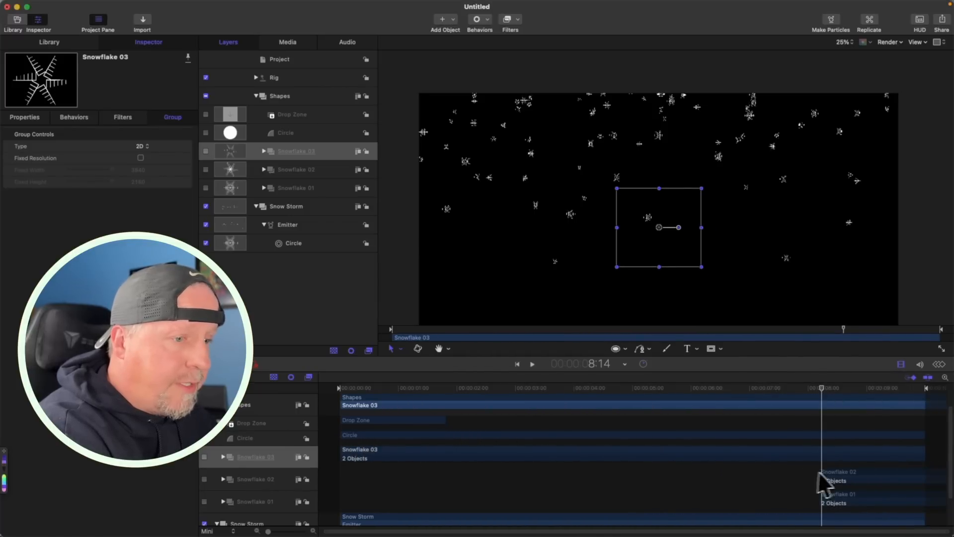
left_click_drag(846, 474, 374, 470)
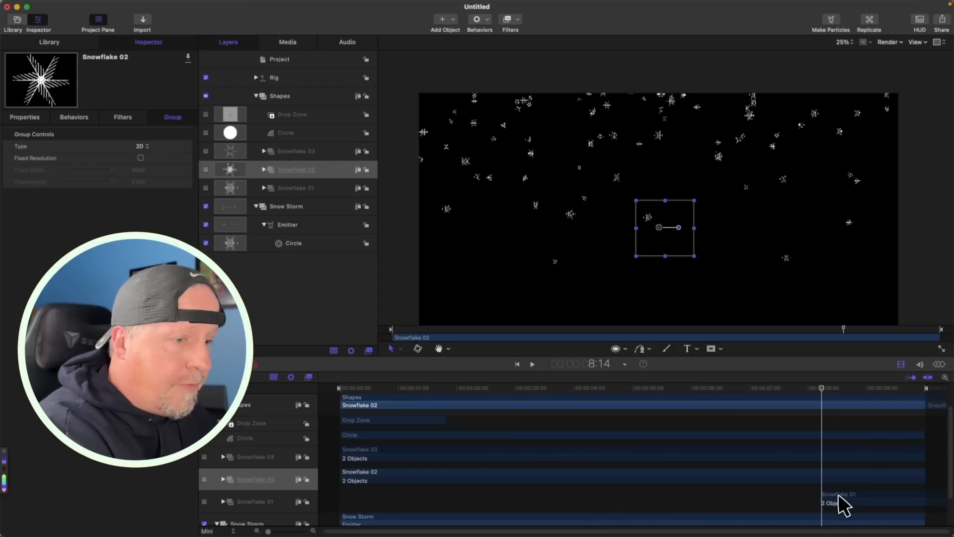
left_click_drag(844, 503, 375, 487)
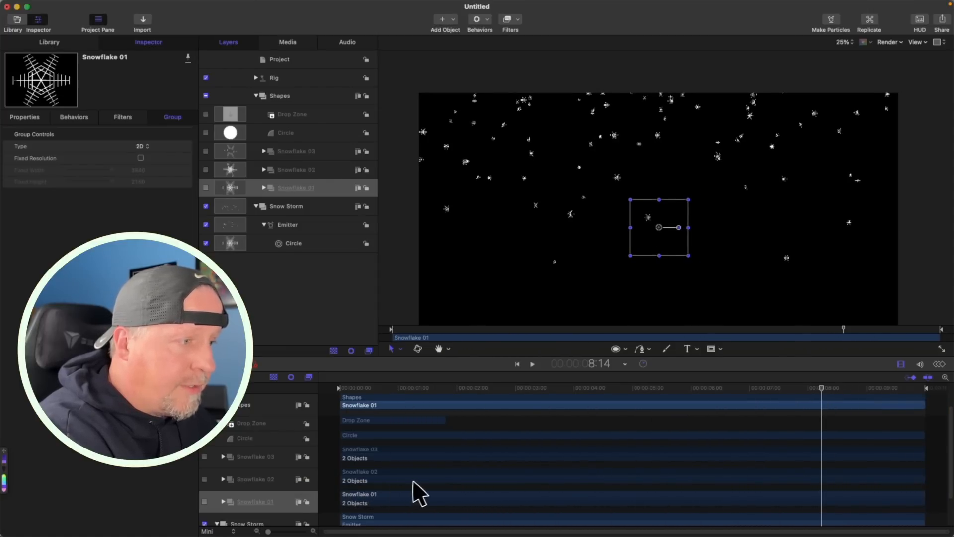
- Extend the Drop Zone clip to the end of the project's timeline
left_click(442, 420)
left_click_drag(447, 423, 926, 425)
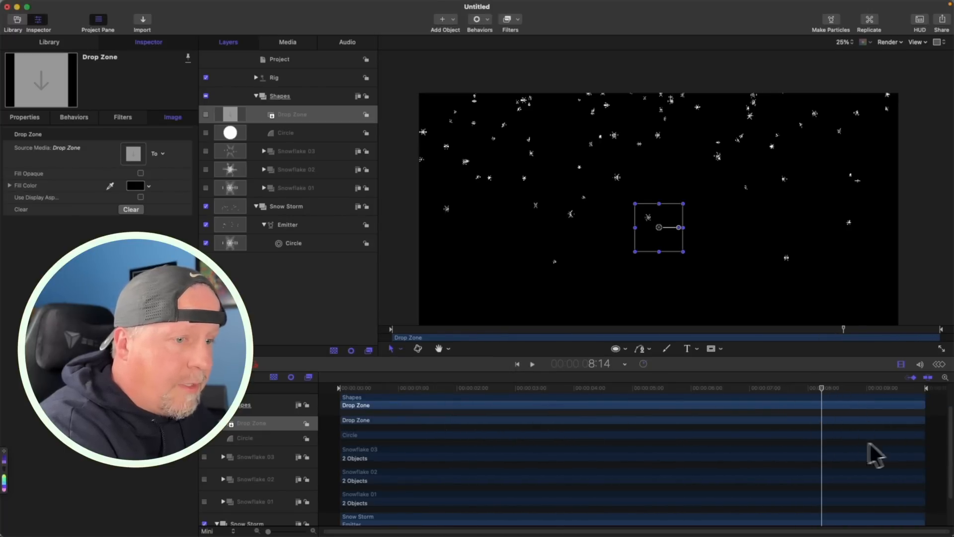
scroll(870, 442, "up", 3)
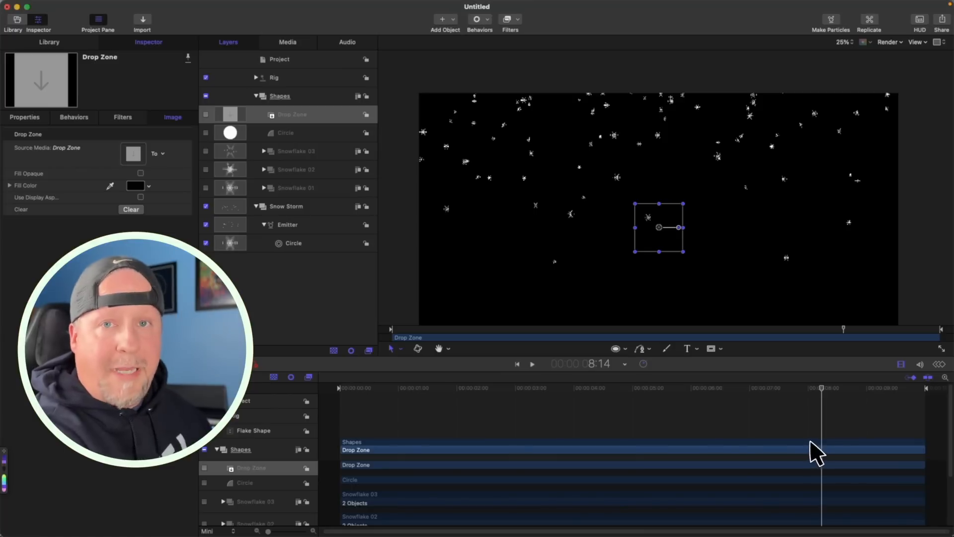
- Play back the snowfall from the beginning to check its motion, and return the playhead to the start
left_click_drag(821, 388, 335, 383)
key("space")
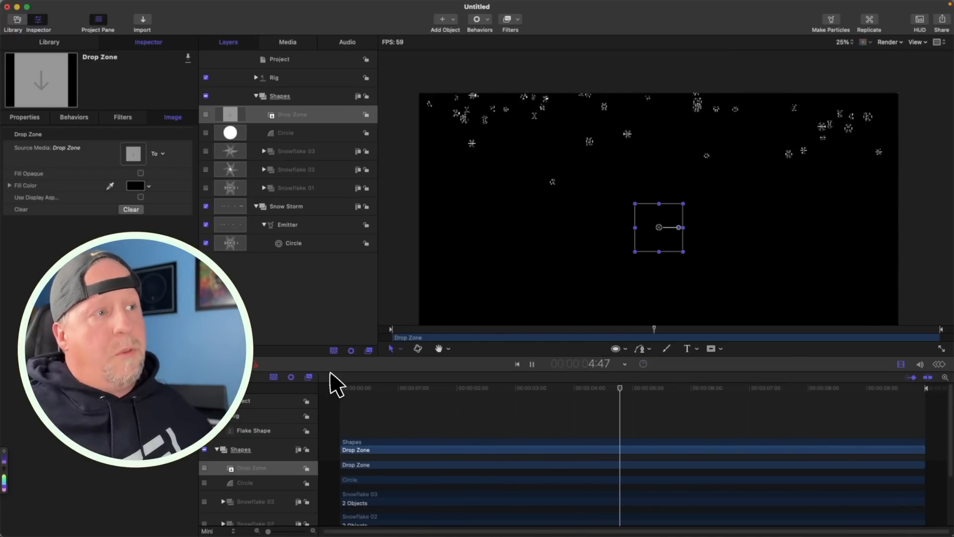
key("space")
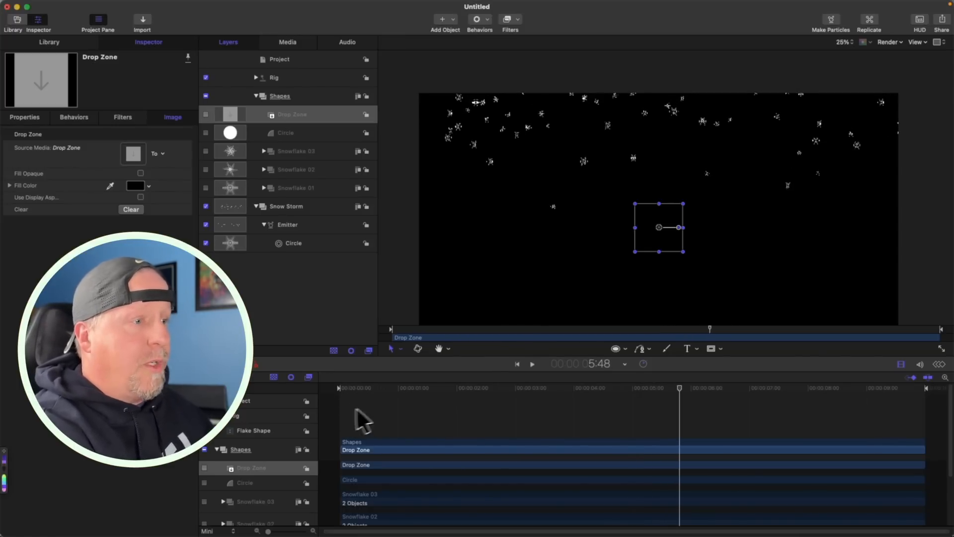
left_click(533, 364)
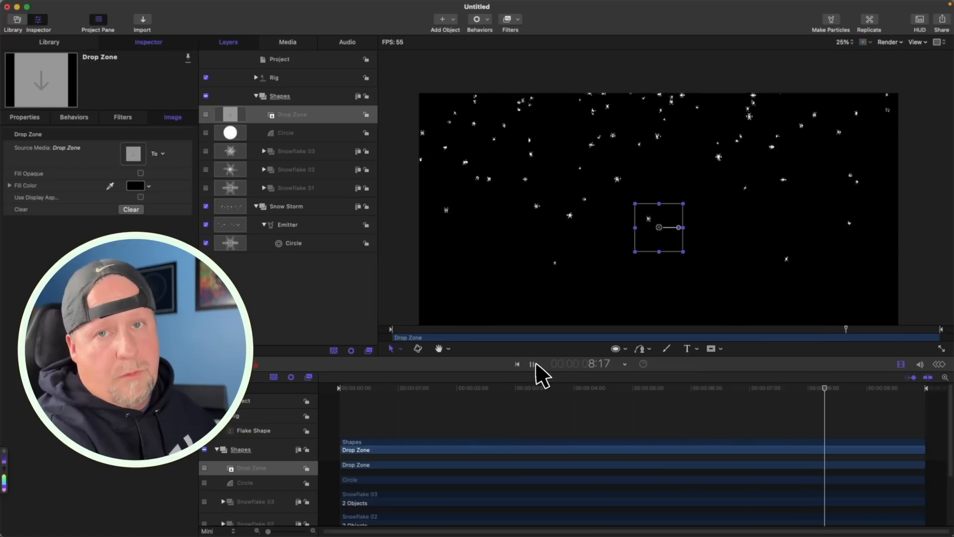
left_click(533, 364)
key("Home")
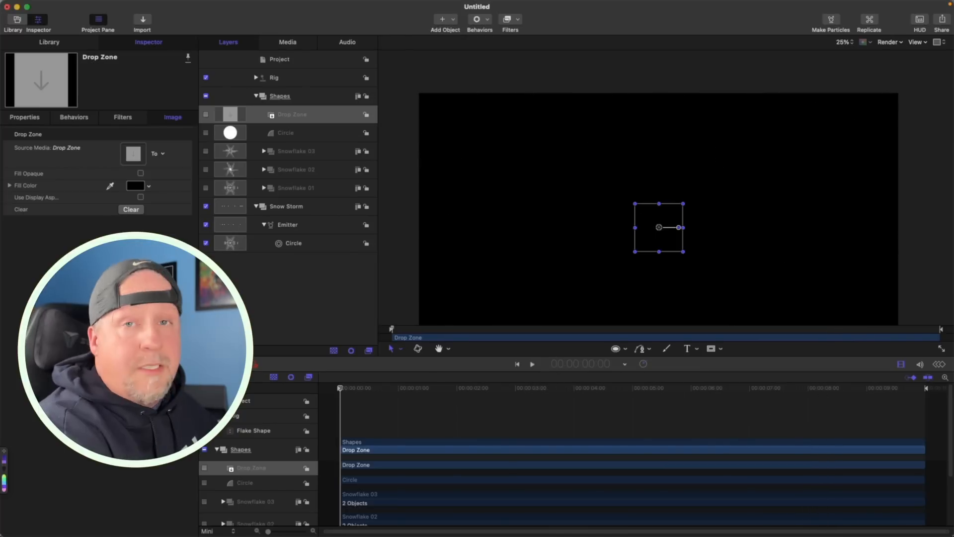
- Add a Gravity simulation behavior to the Emitter and set its acceleration to 800
left_click(294, 225)
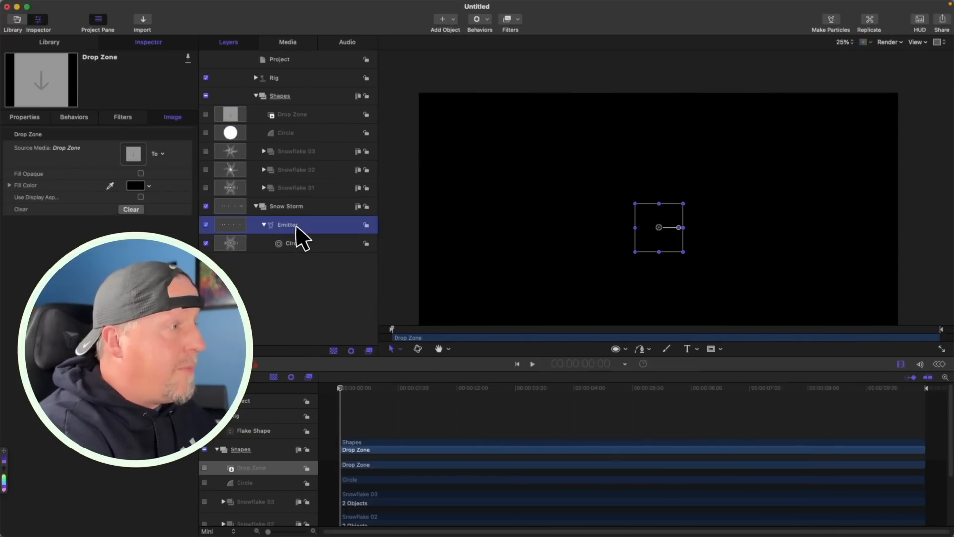
left_click(489, 20)
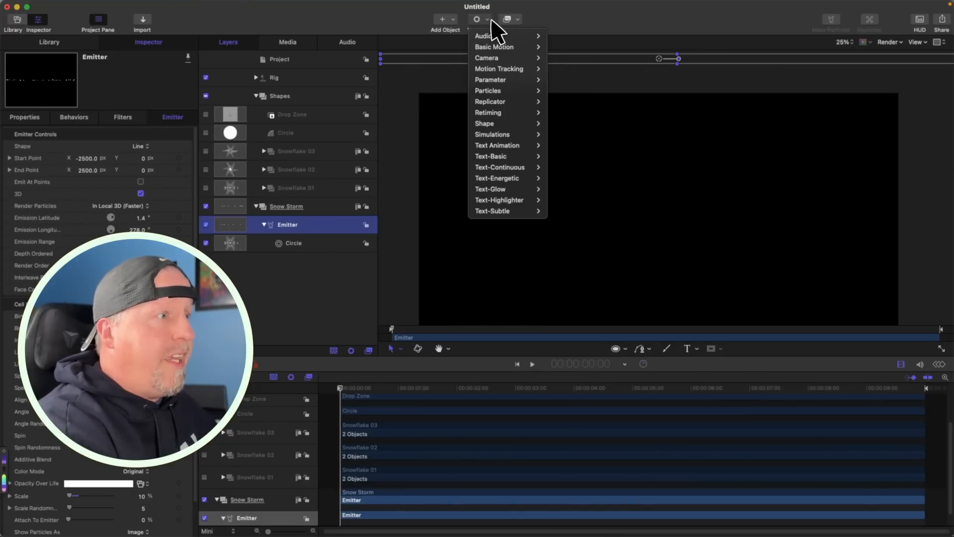
mouse_move(537, 135)
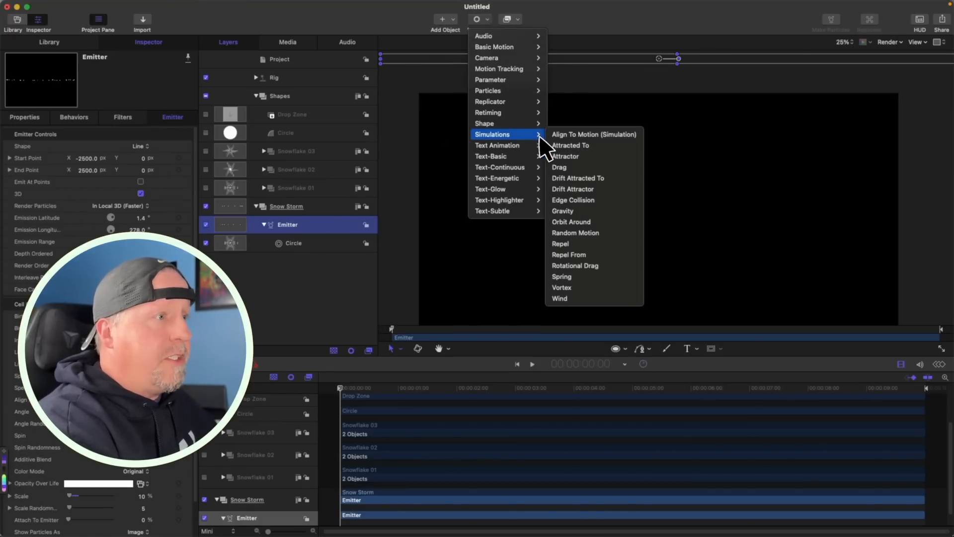
left_click(567, 213)
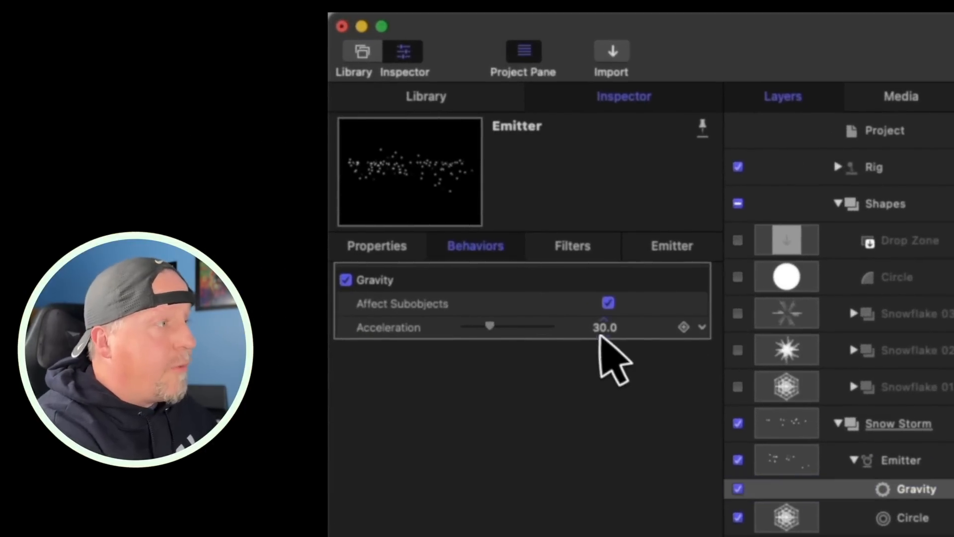
double_click(604, 327)
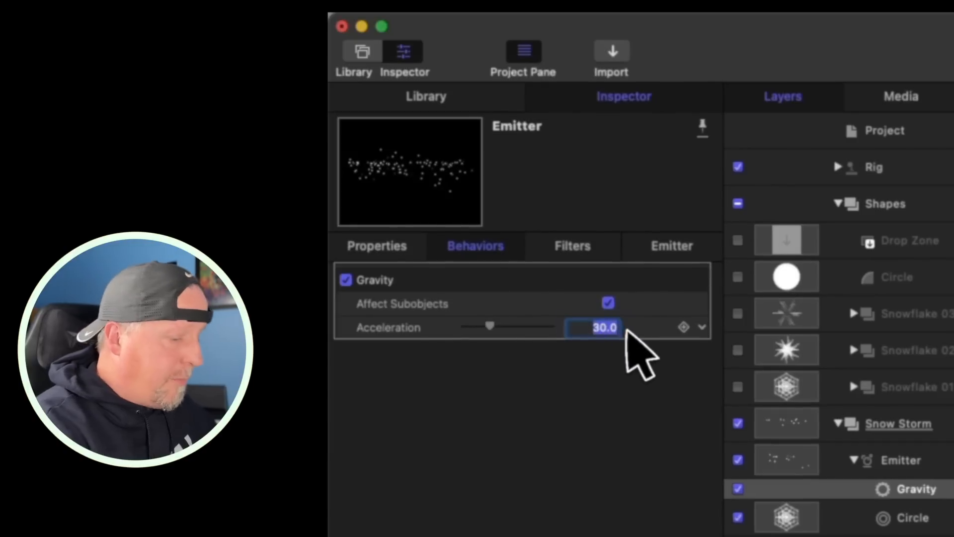
type("800")
key("Return")
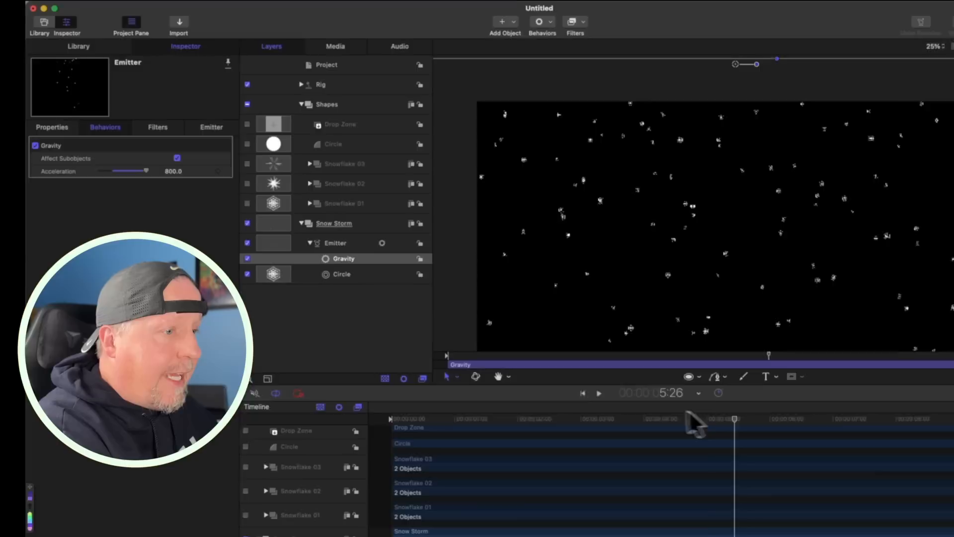
- Play back the snowfall from the start to check the effect of gravity
left_click_drag(689, 413, 352, 395)
key("space")
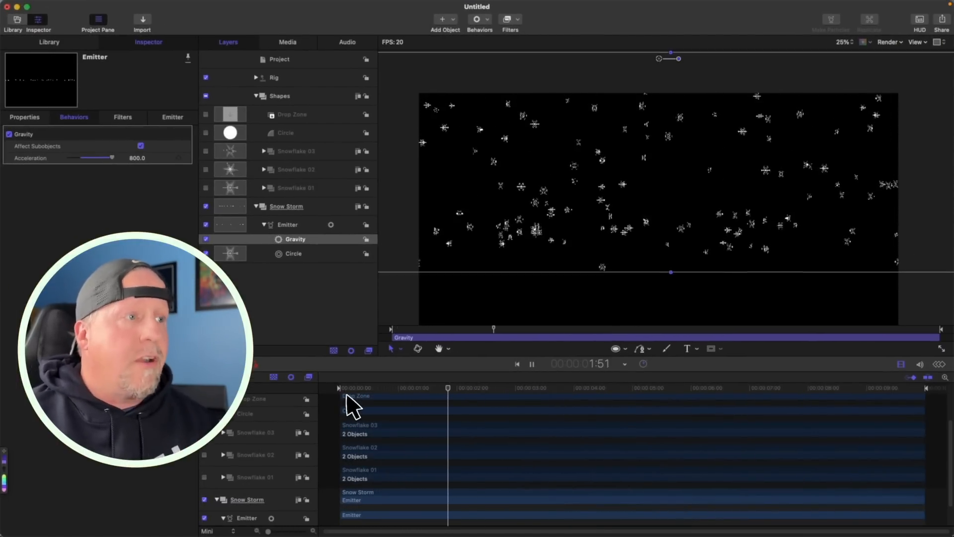
key("space")
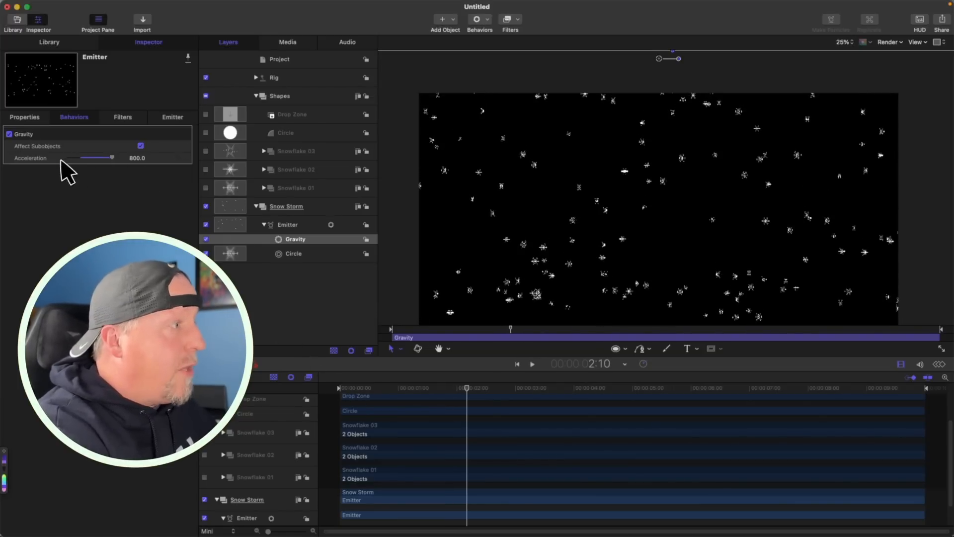
- Publish the Gravity behavior's Acceleration parameter
left_click(188, 157)
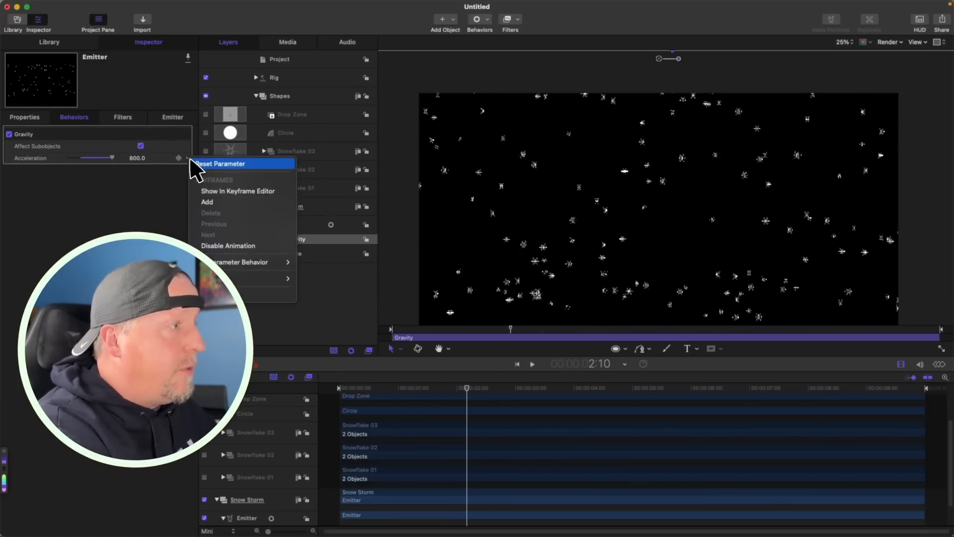
left_click(246, 303)
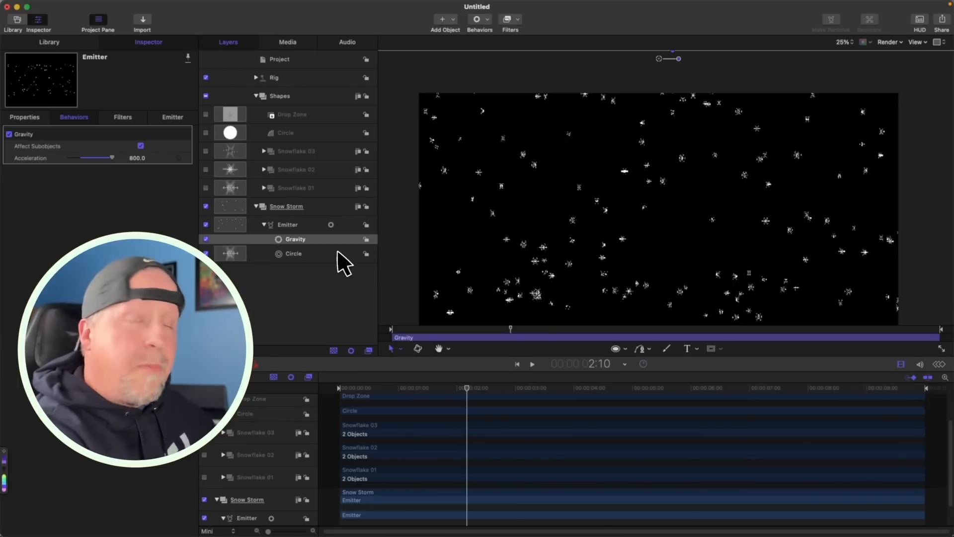
- Add a Gaussian Blur filter to the Emitter and set its amount to 30
left_click(299, 240)
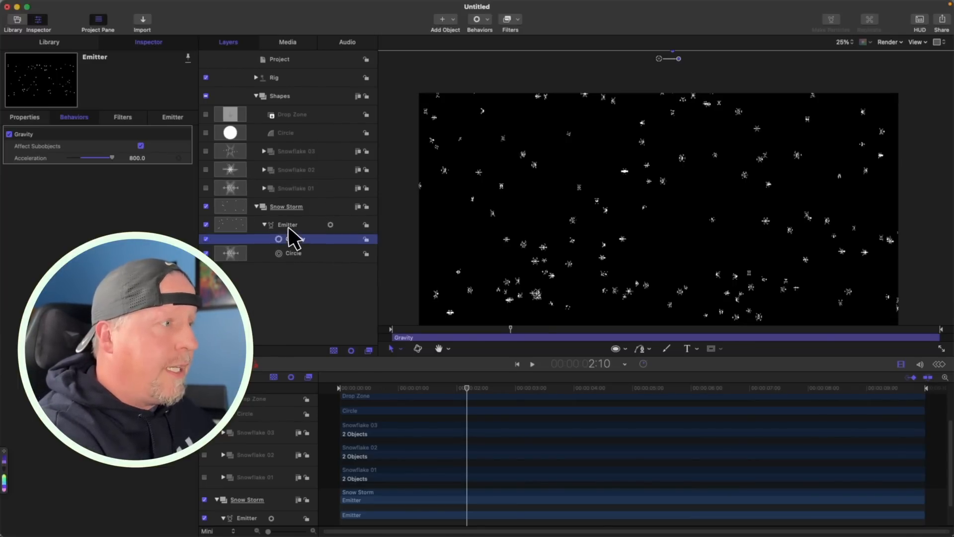
left_click(288, 226)
left_click(520, 18)
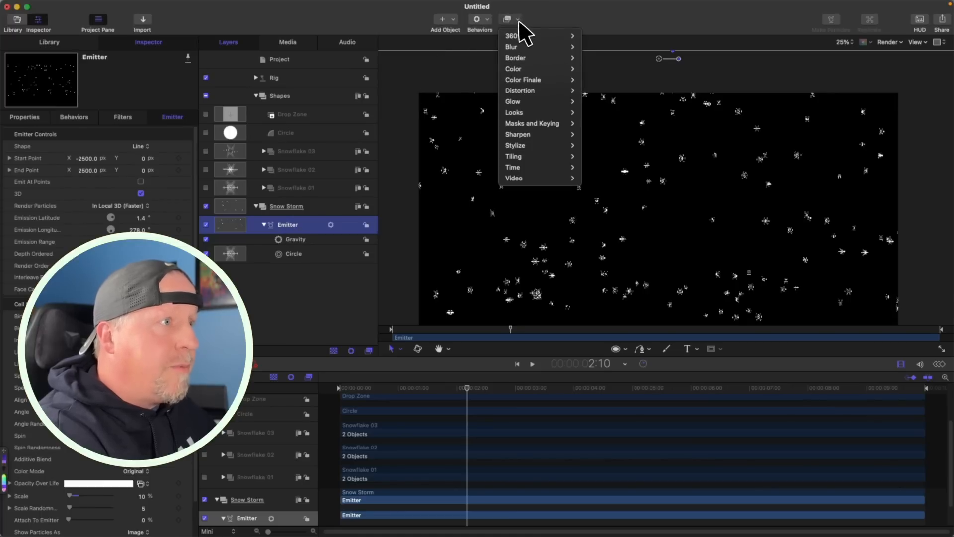
mouse_move(559, 50)
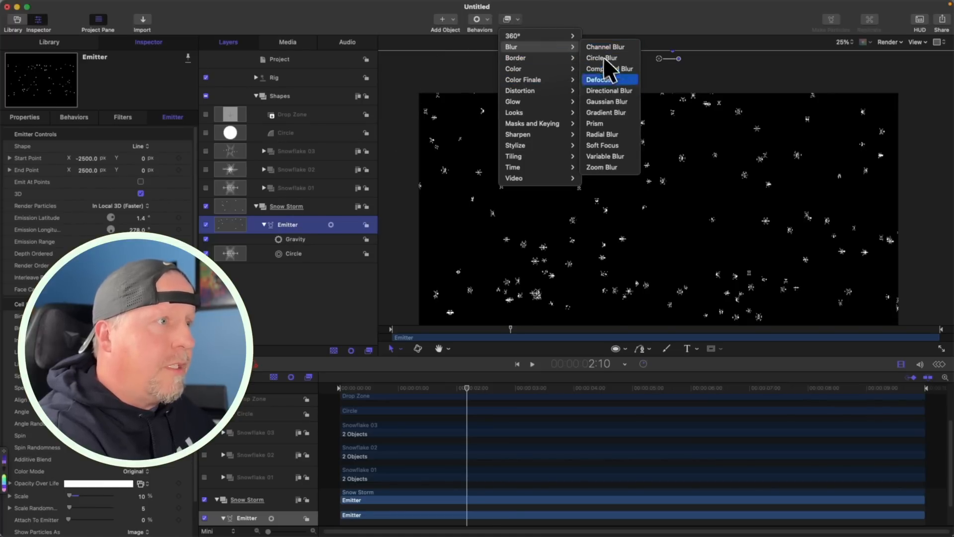
left_click(606, 103)
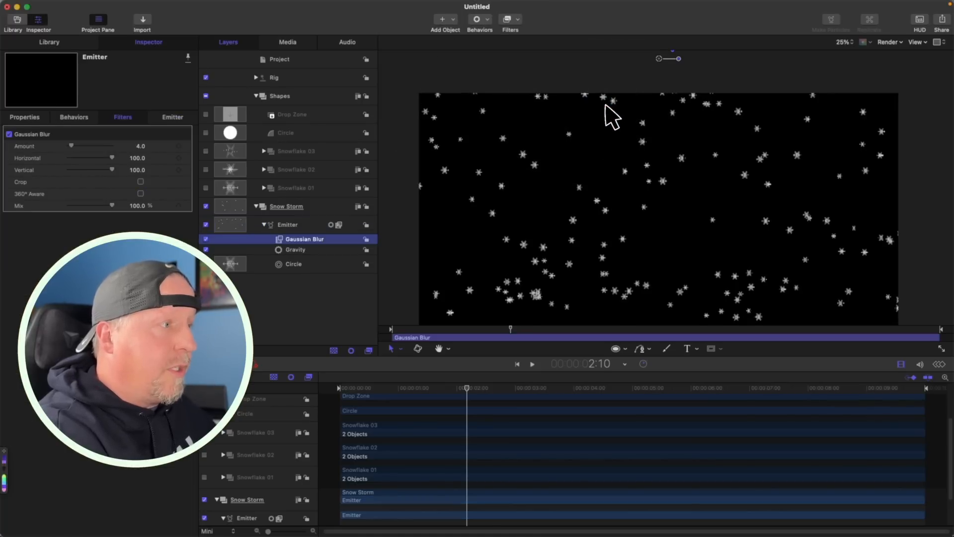
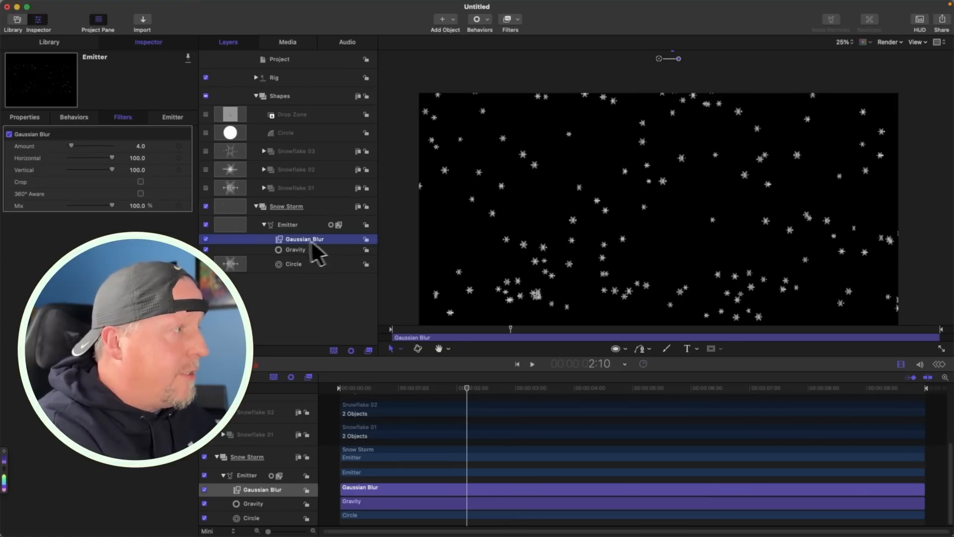
left_click_drag(74, 145, 94, 148)
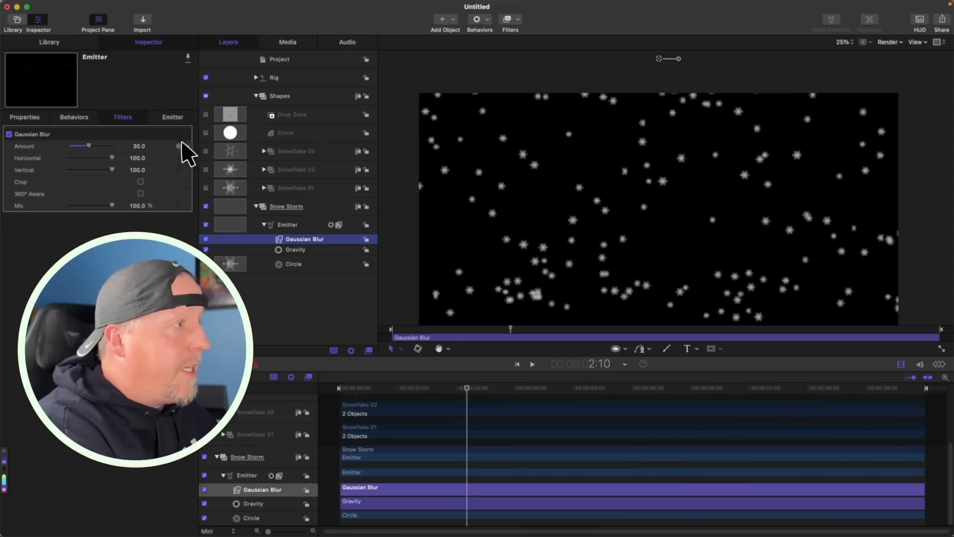
- Publish the Gaussian Blur filter's Amount parameter and display the project's published parameters
left_click(187, 147)
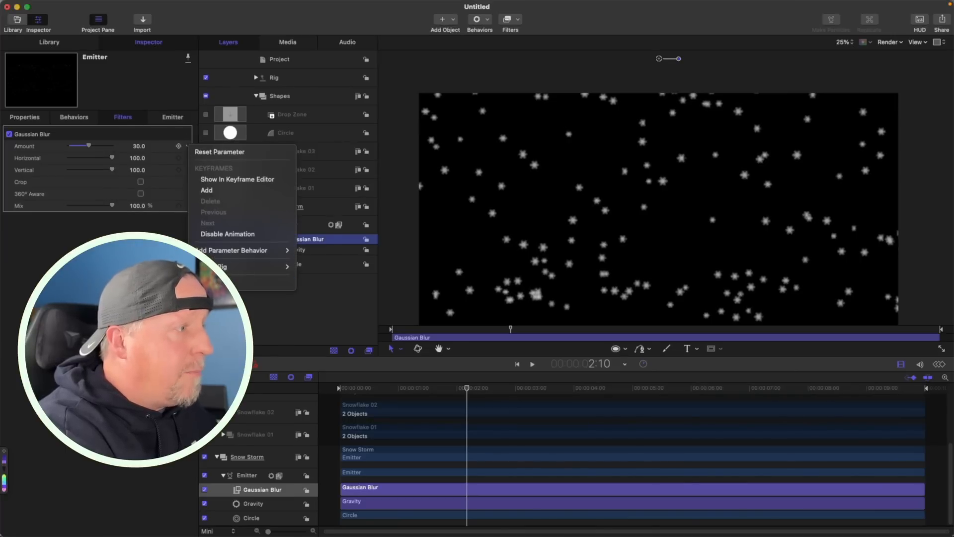
left_click(212, 284)
left_click(335, 301)
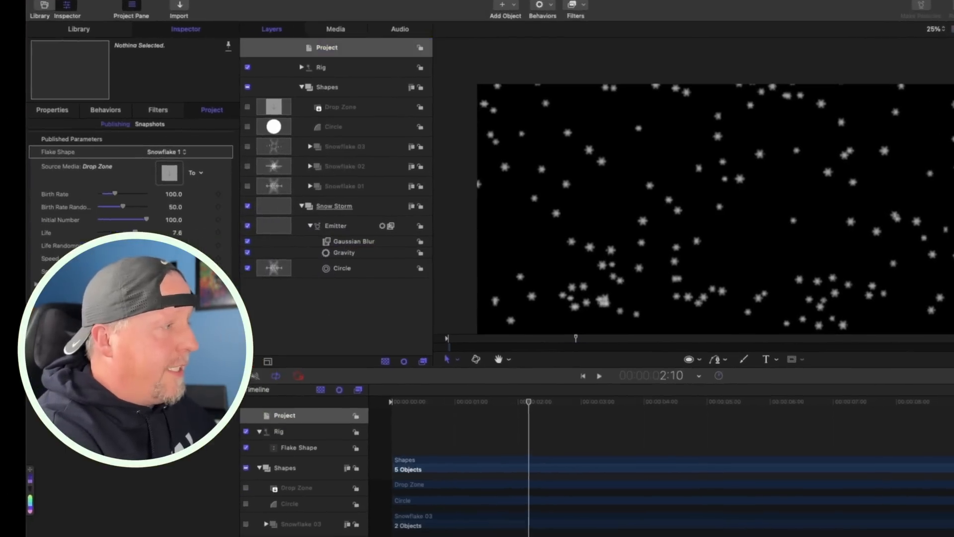
- Rename the published Acceleration parameter as "Gravity Srength"
double_click(28, 305)
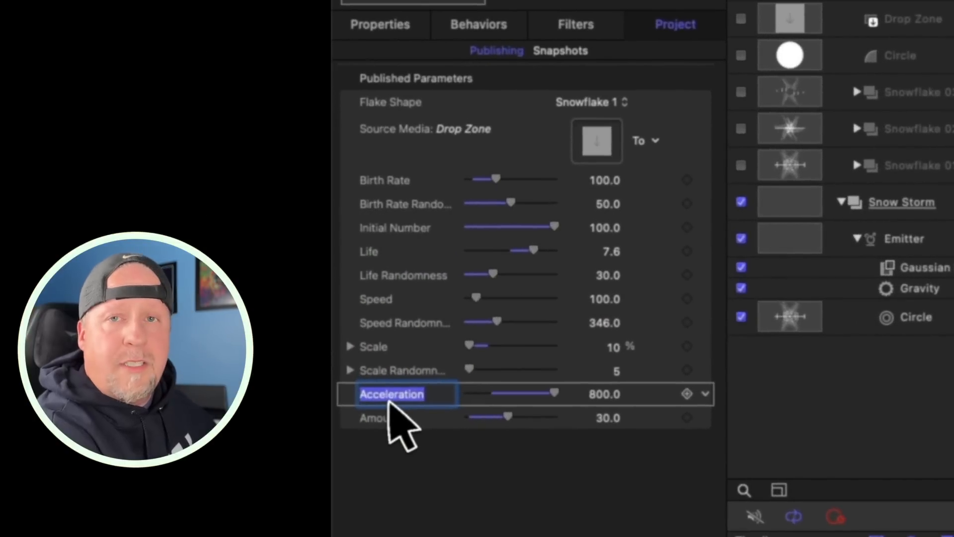
type("Gravity Srength")
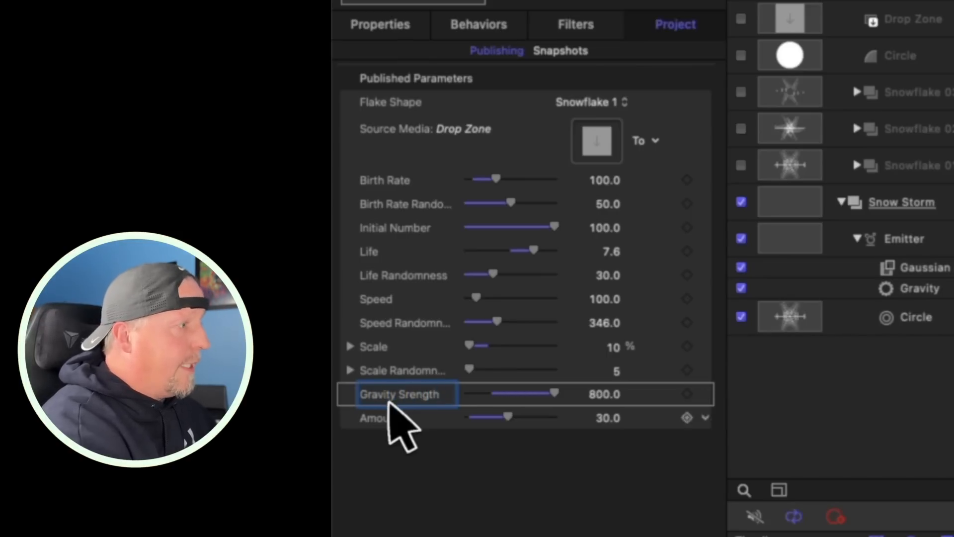
key("Return")
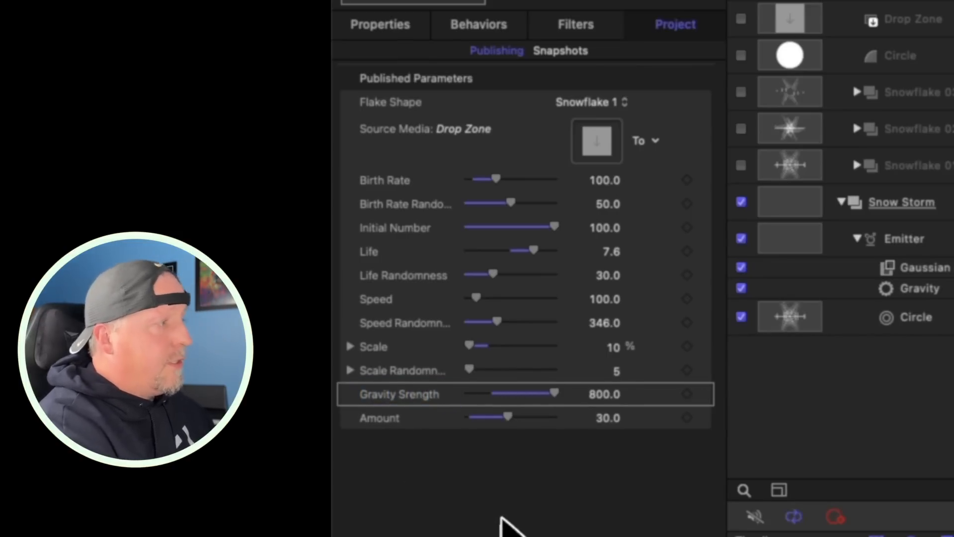
- Add "Blur" in front of the published Amount parameter's name
double_click(378, 418)
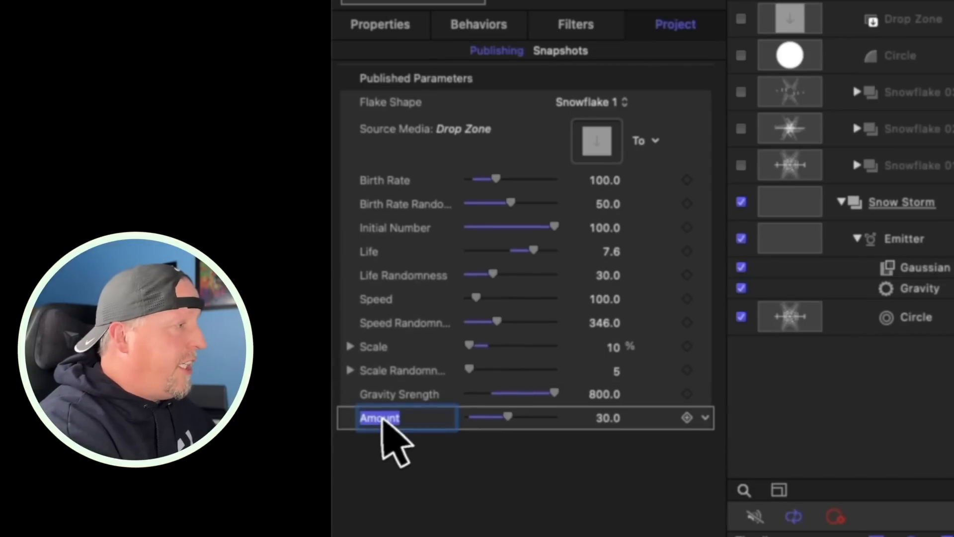
type("B")
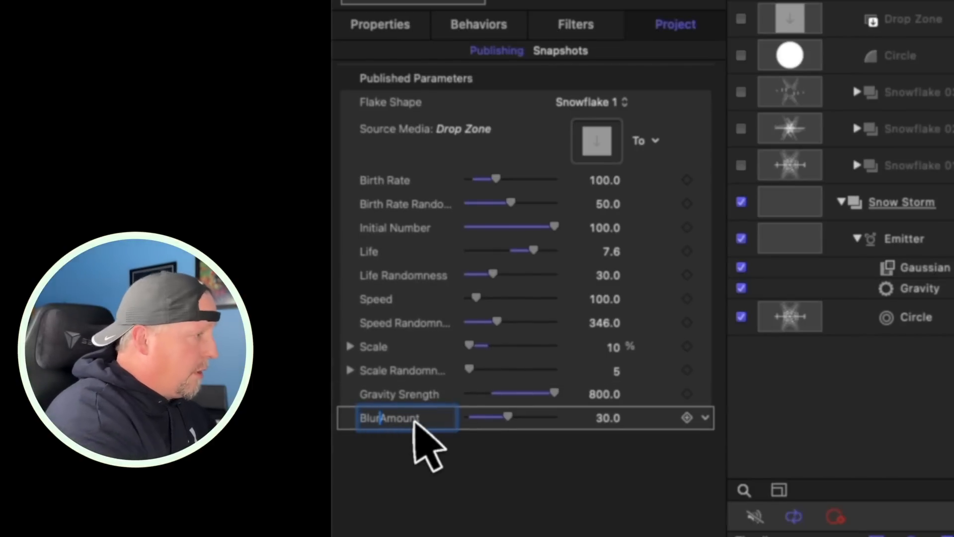
type("lur")
key("Return")
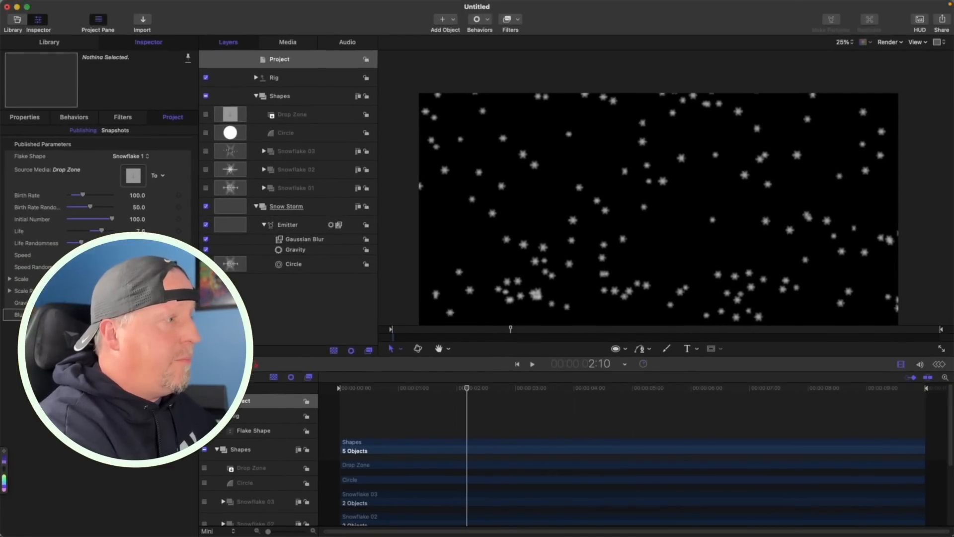
- Move the playhead to 7:09 and add a Random Motion simulation behavior to the Emitter
left_click_drag(730, 389, 759, 389)
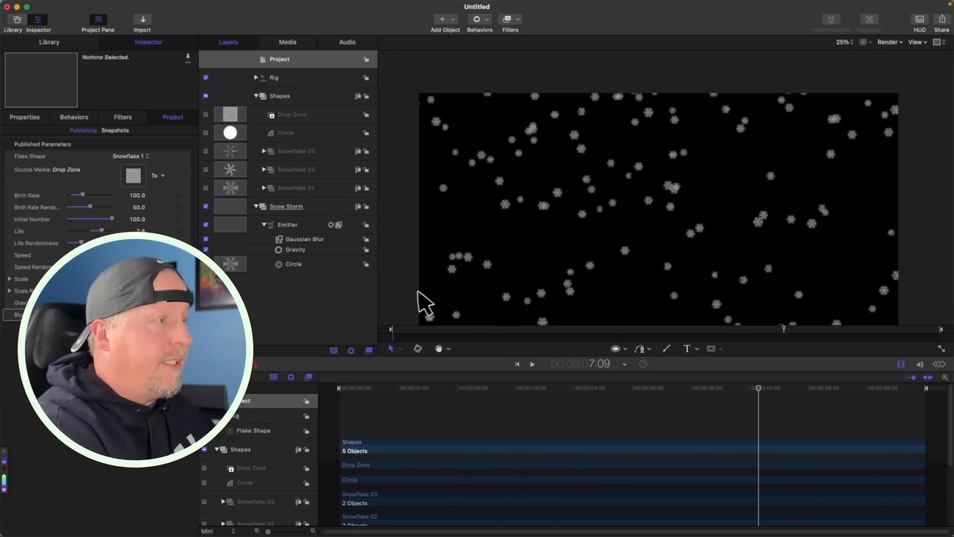
left_click(420, 160)
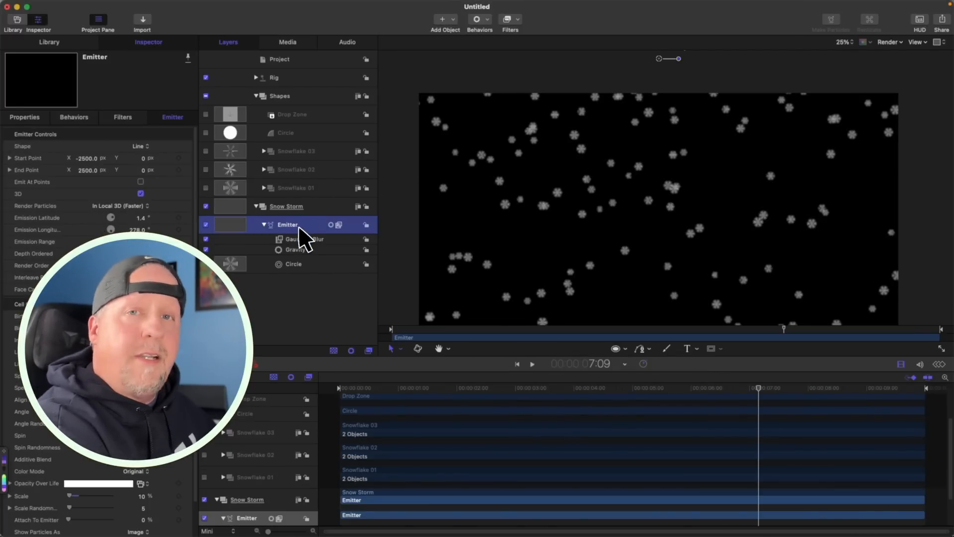
left_click(485, 20)
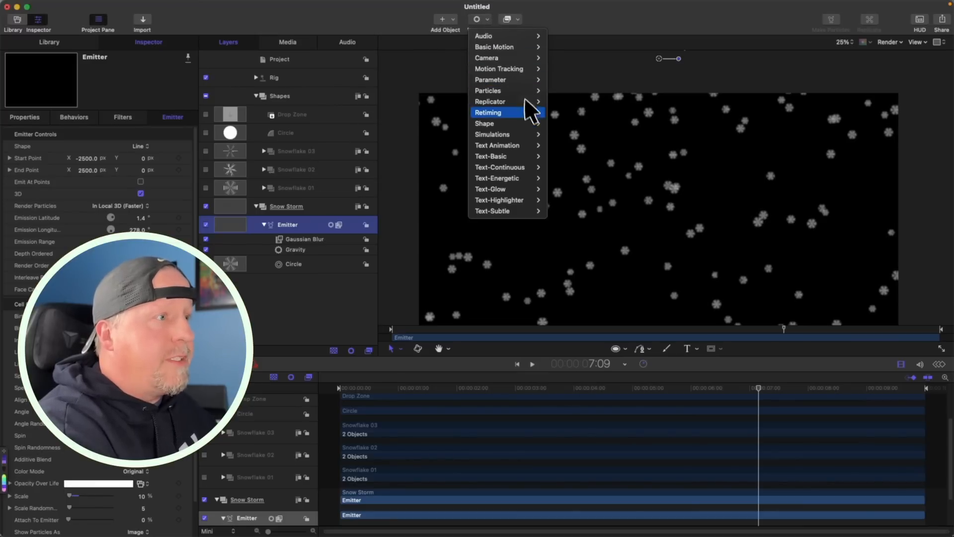
mouse_move(529, 134)
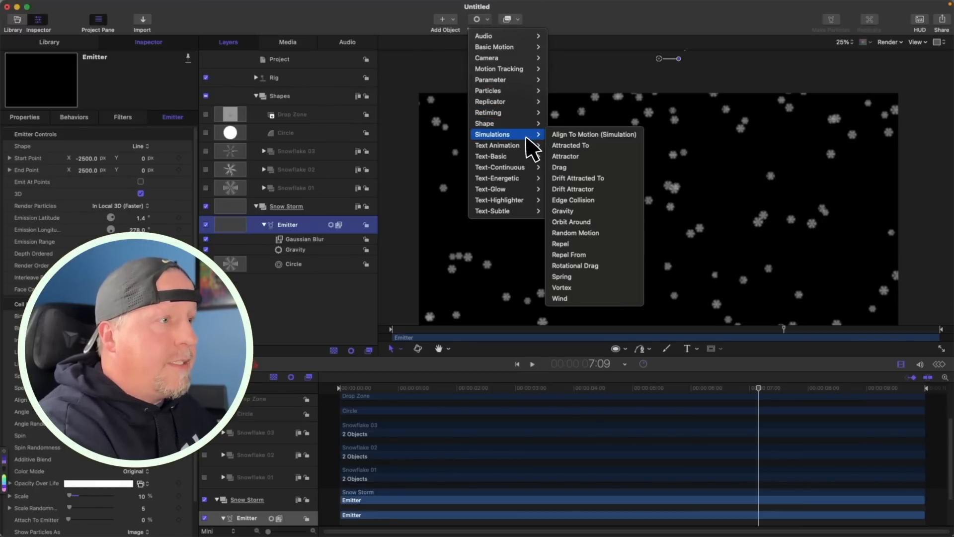
left_click(570, 234)
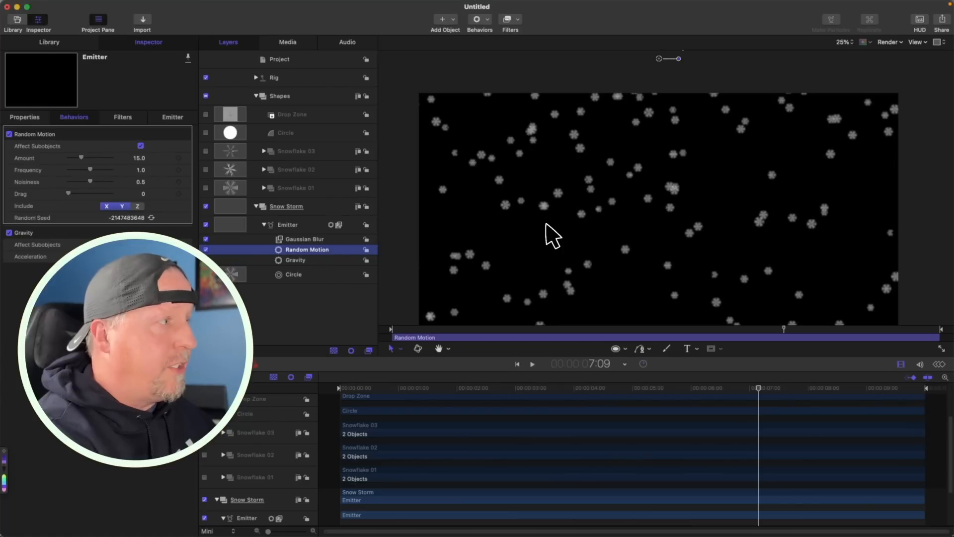
- Set the Random Motion behavior's Amount to 42, Frequency to 1.6 and Noisiness to 0.8
left_click(139, 158)
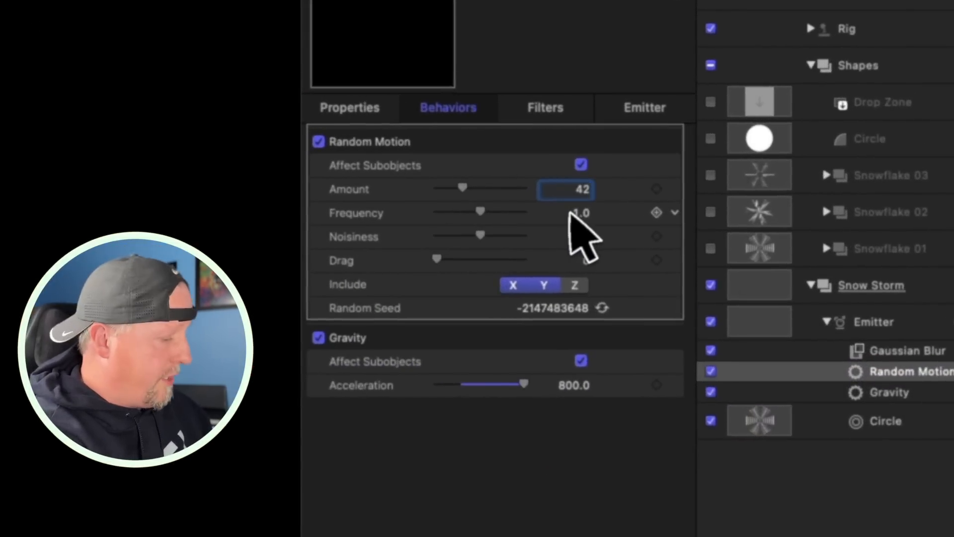
key("Return")
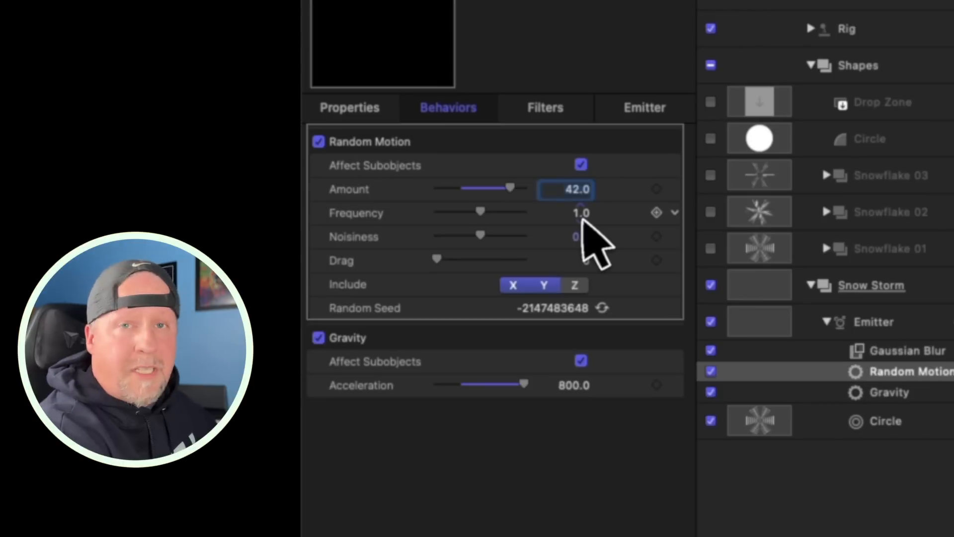
left_click(581, 214)
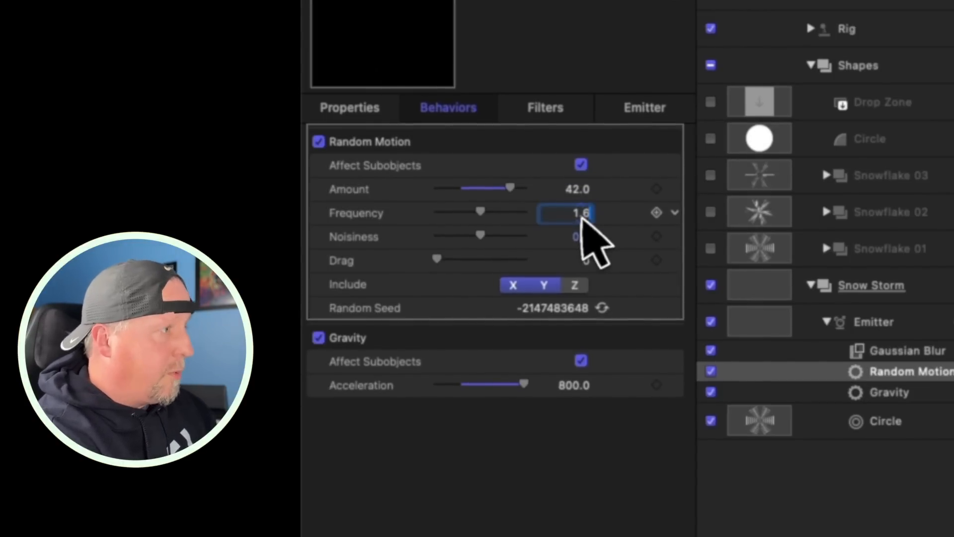
type("1.6")
key("Return")
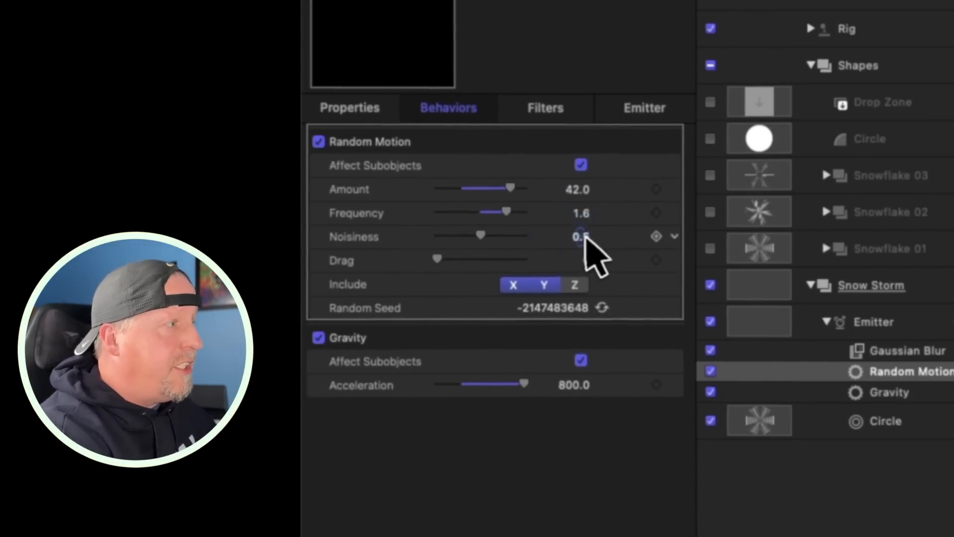
left_click(583, 236)
type(".8")
key("Return")
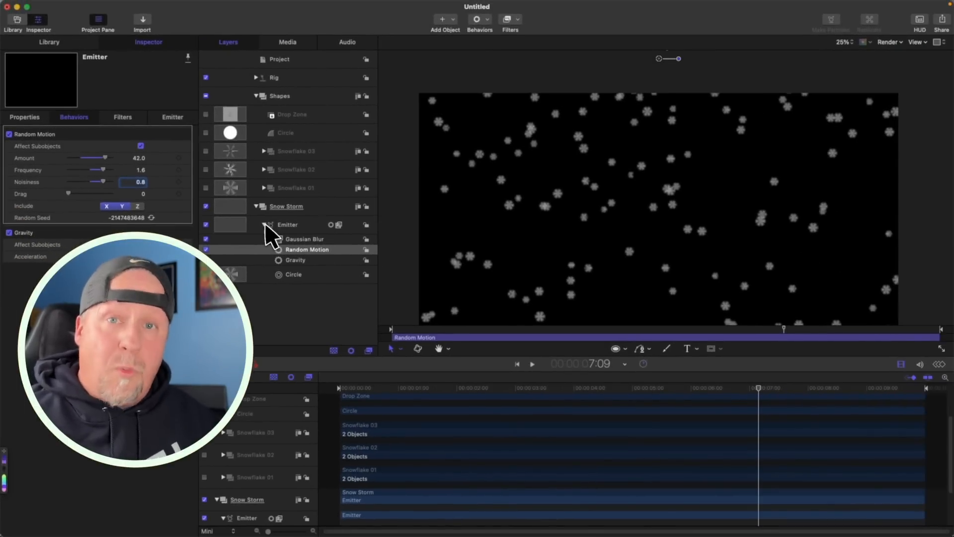
- Add a Randomize parameter behavior to the Angle in the Emitter's cell controls
left_click(247, 226)
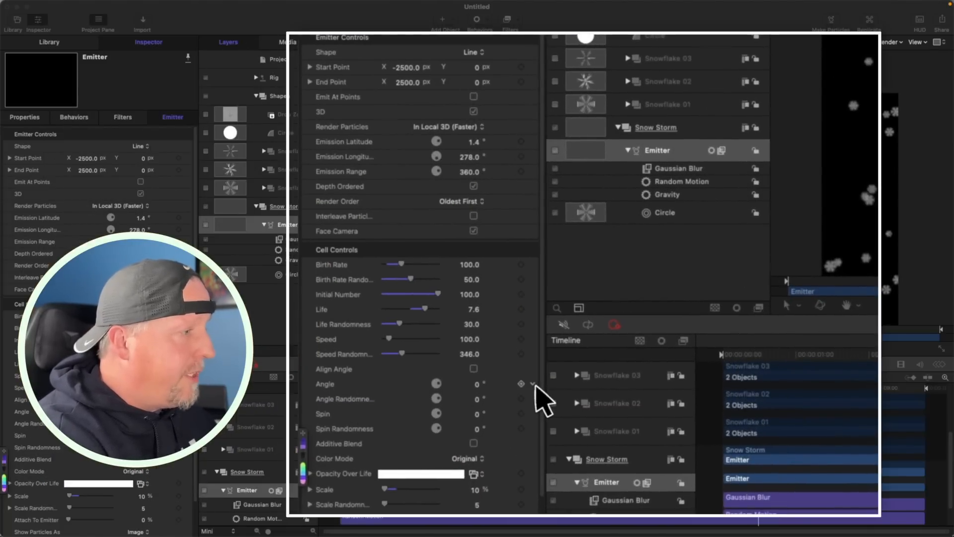
left_click(534, 384)
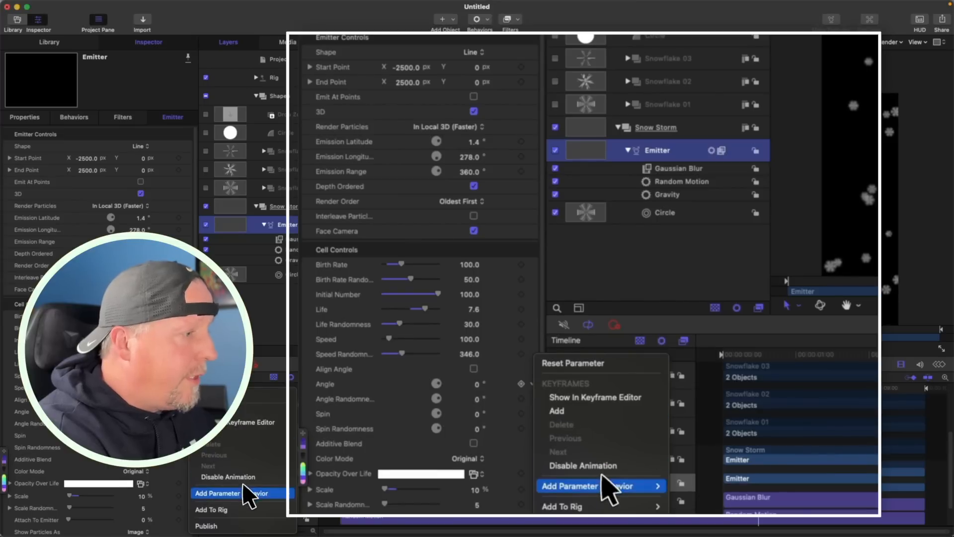
mouse_move(604, 486)
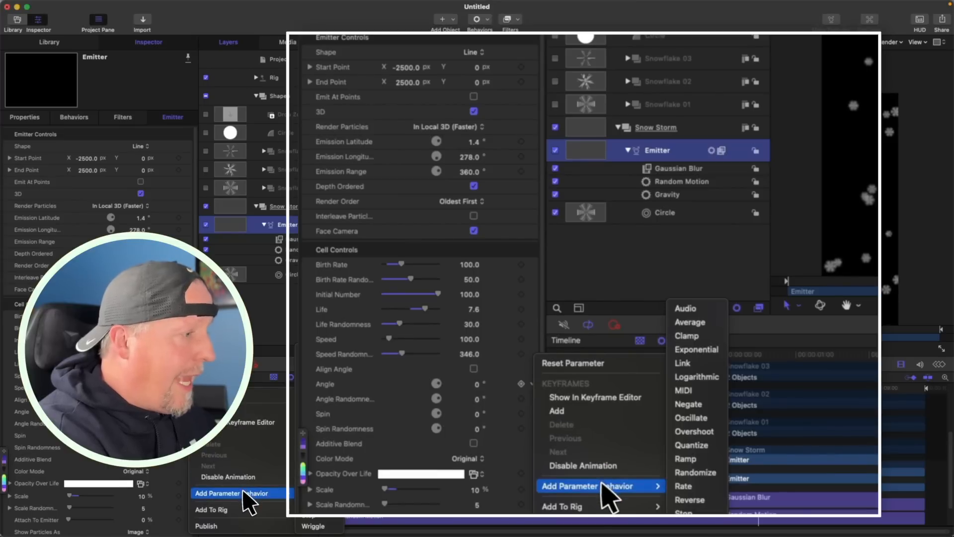
left_click(696, 473)
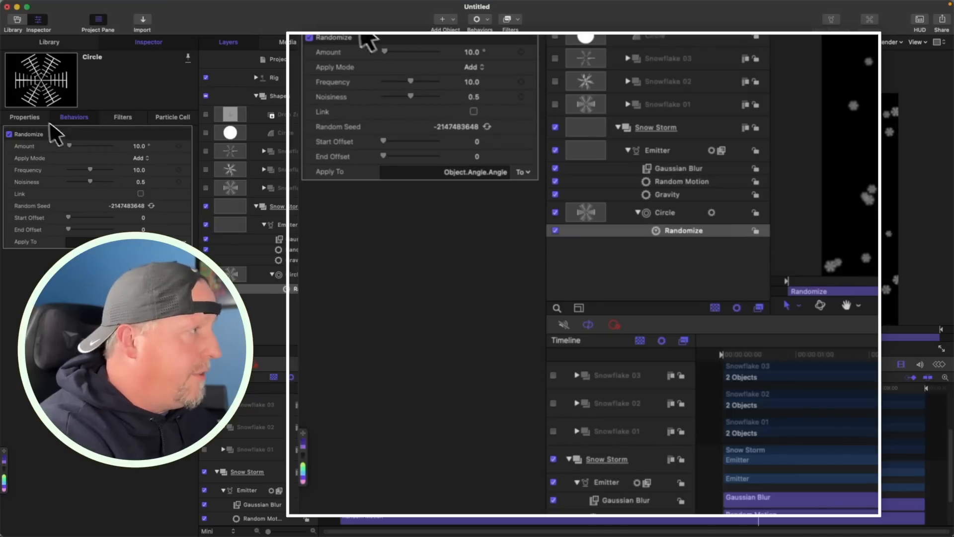
- Add a Randomize parameter behavior to the Emitter's Emission Longitude
left_click(661, 151)
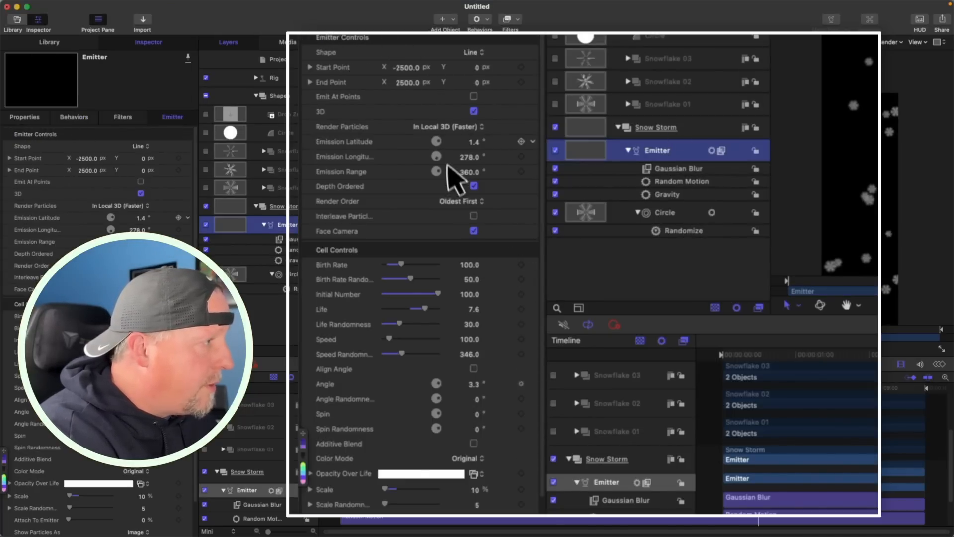
left_click(530, 156)
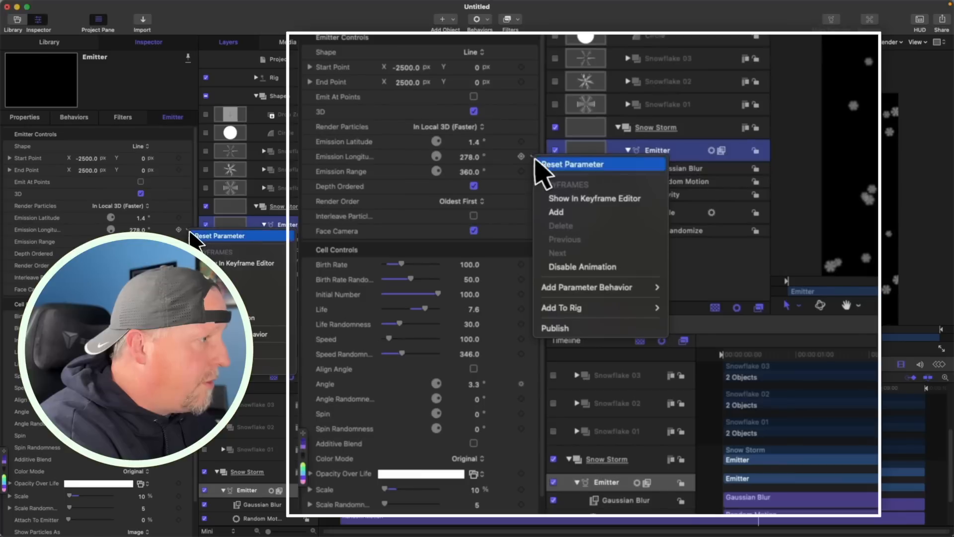
mouse_move(633, 288)
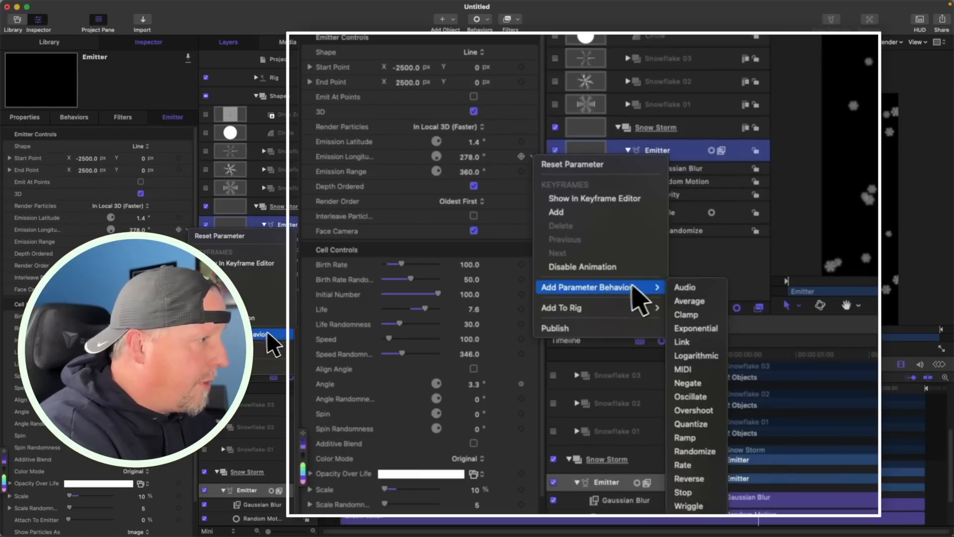
left_click(694, 451)
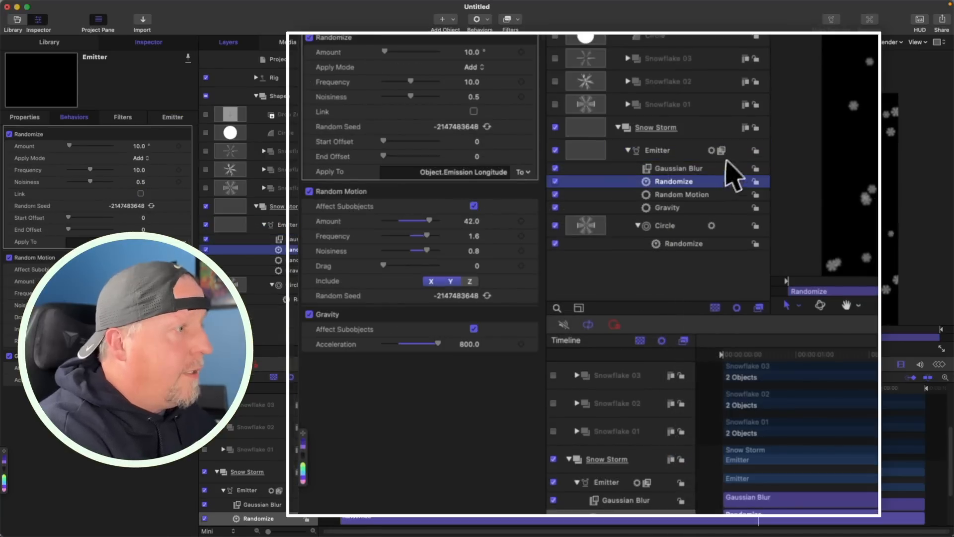
- Add a Randomize parameter behavior to the Emitter's Emission Range
left_click(173, 118)
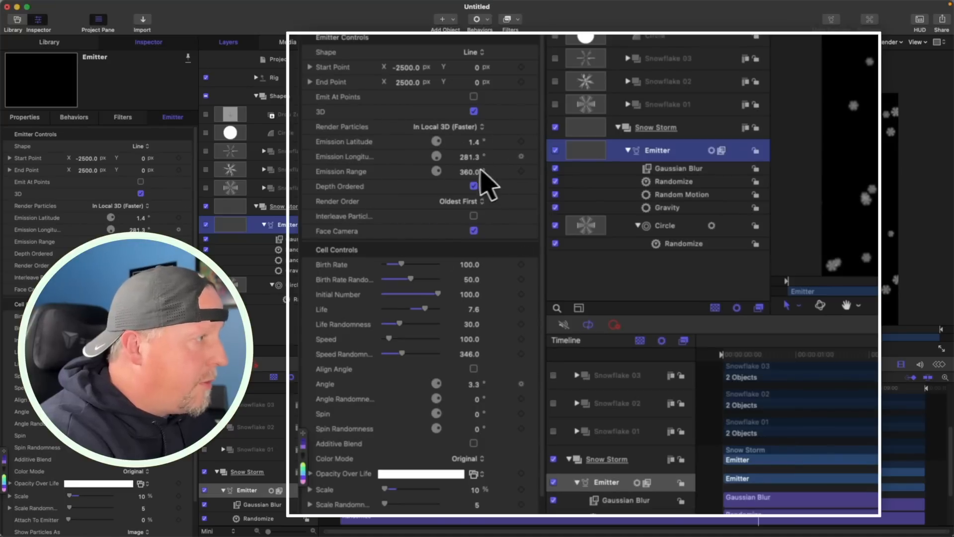
left_click(531, 172)
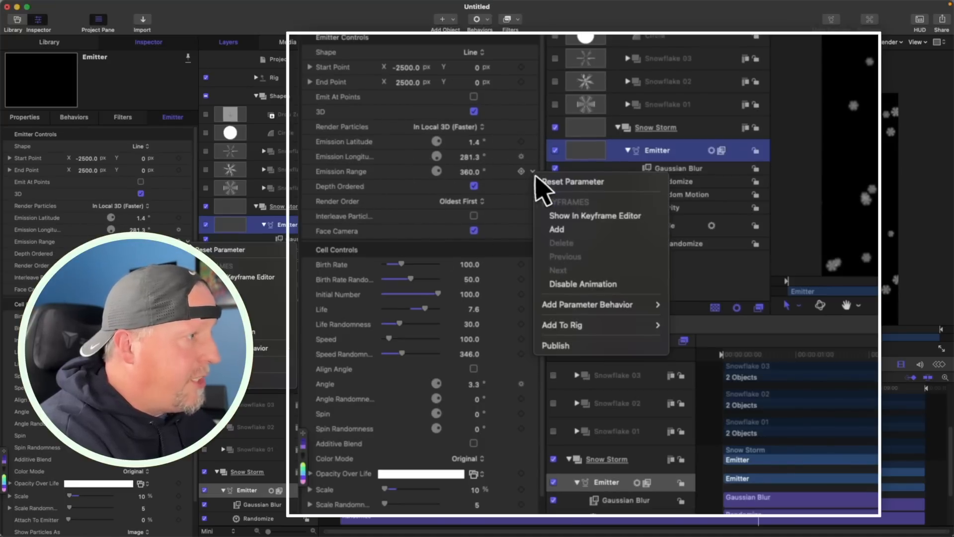
mouse_move(645, 307)
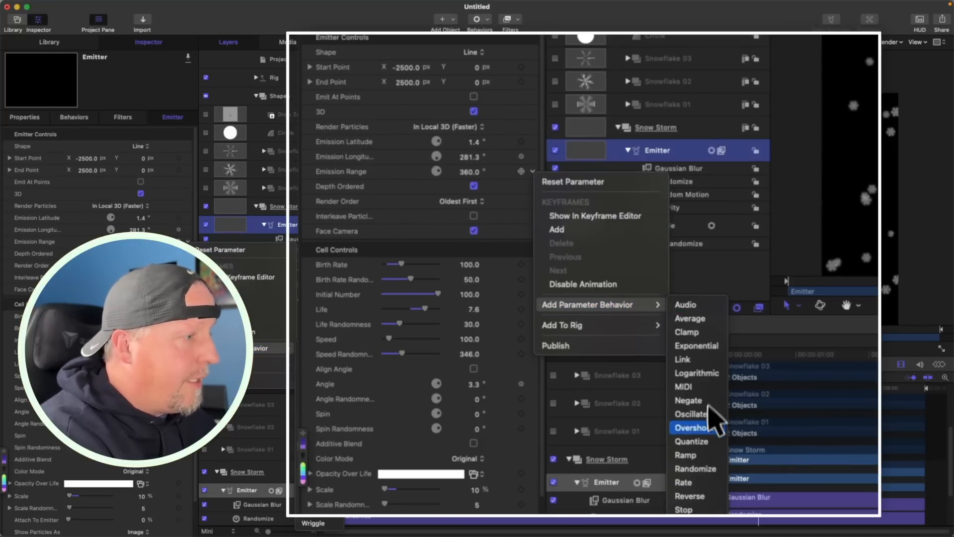
left_click(701, 467)
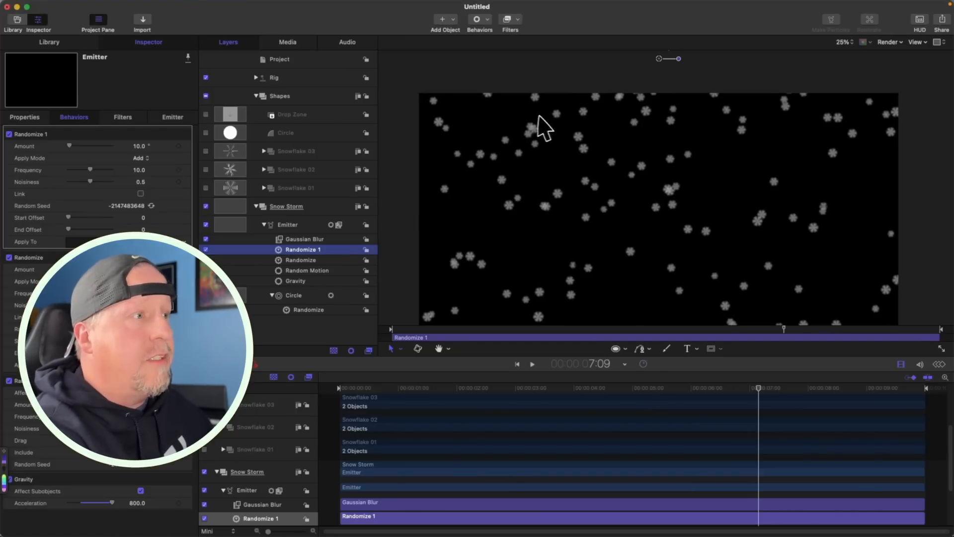
- Play back the middle part of the timeline to check the randomized snowfall
left_click_drag(760, 388, 559, 398)
key("space")
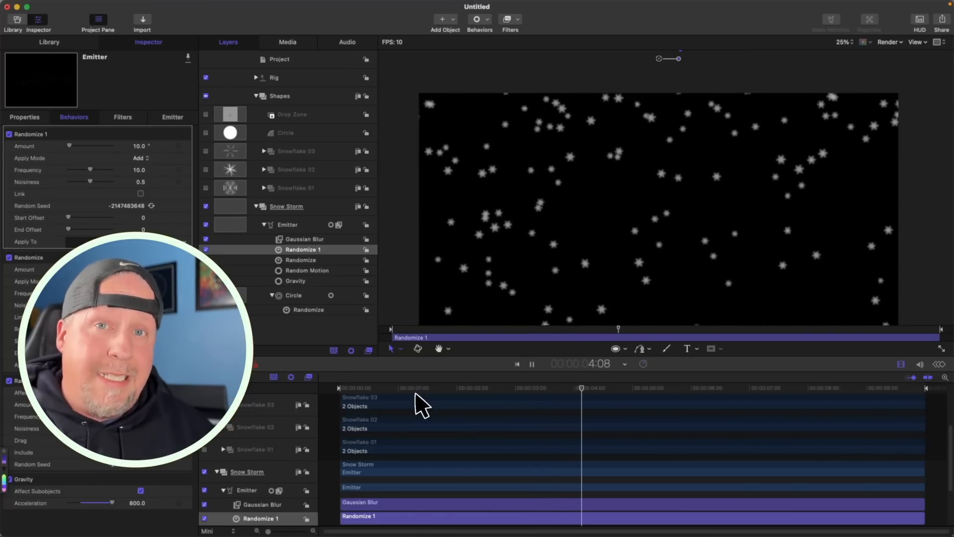
key("space")
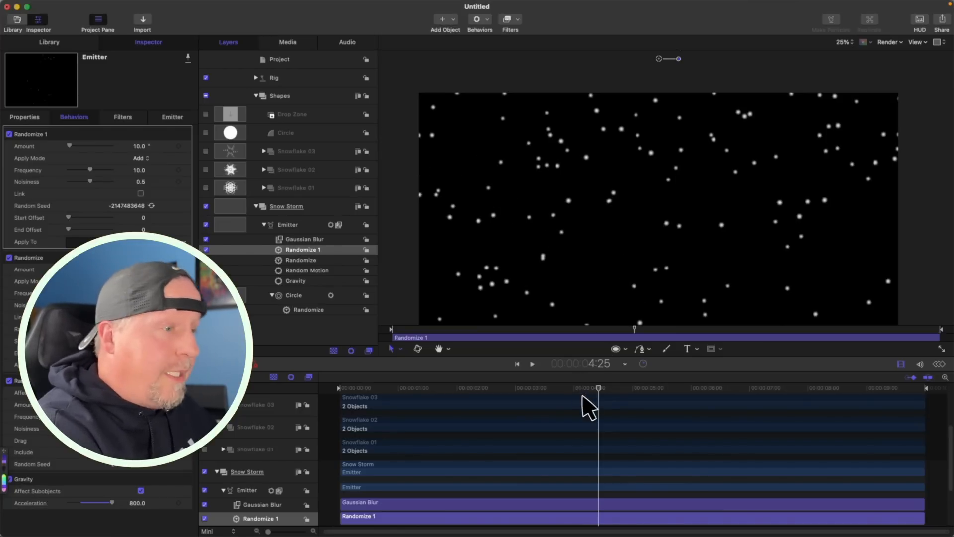
- Scrub through the snowfall and add a timeline marker at 2:19, where flakes fill the frame
left_click_drag(593, 387, 649, 392)
left_click_drag(567, 384, 474, 387)
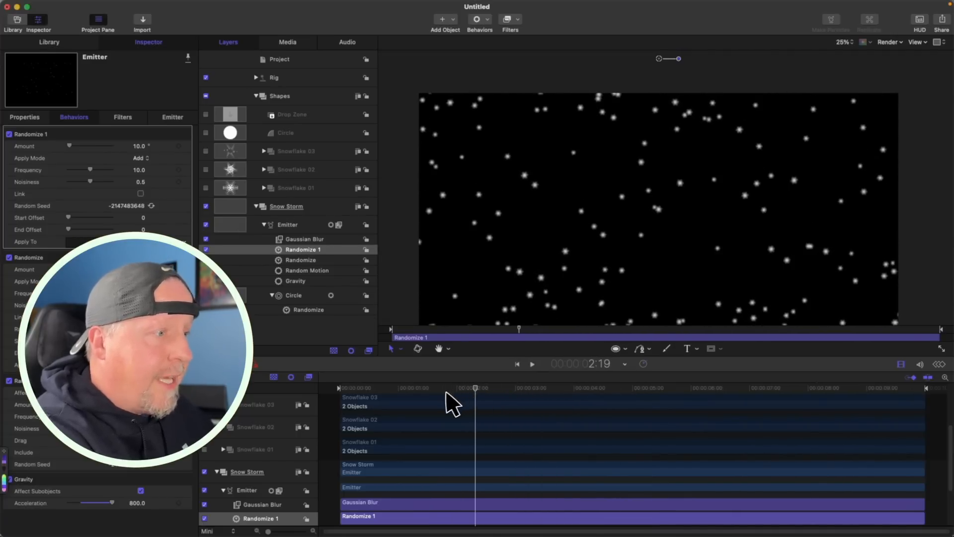
right_click(476, 391)
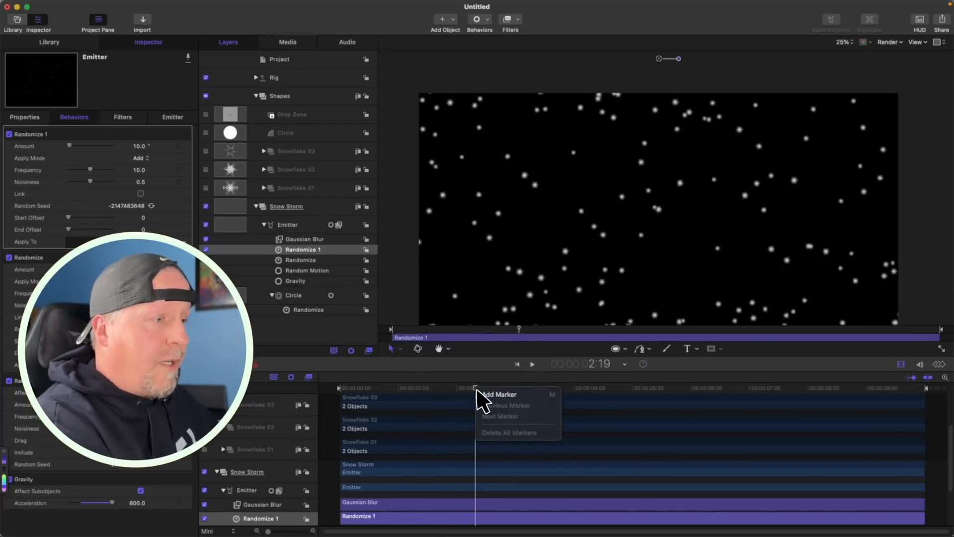
left_click(514, 395)
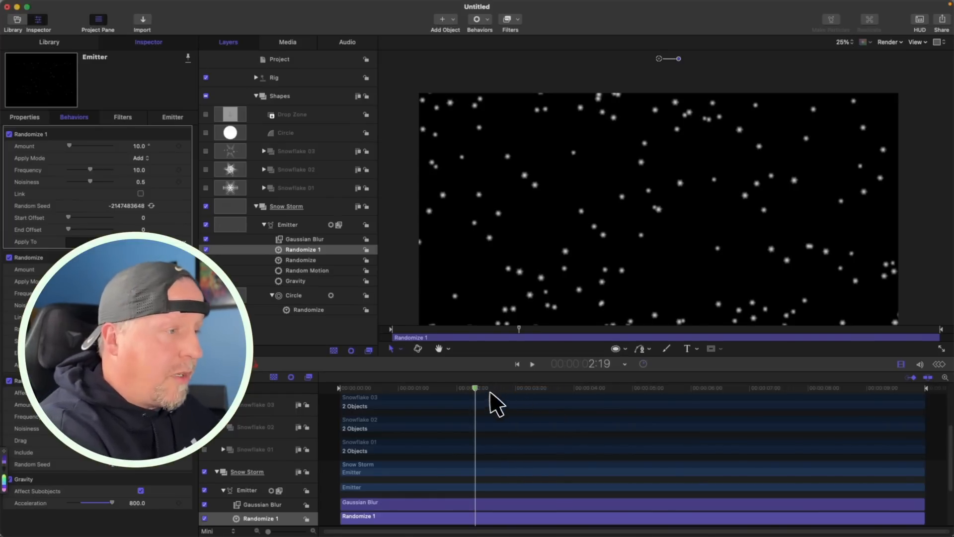
- Set the type of the marker at 2:18 to Build In - Optional
left_click(560, 390)
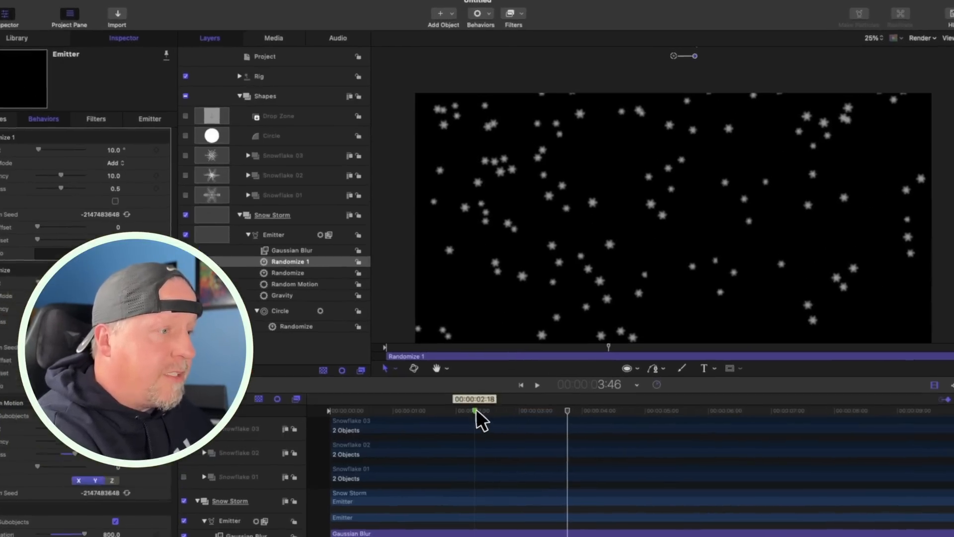
double_click(474, 388)
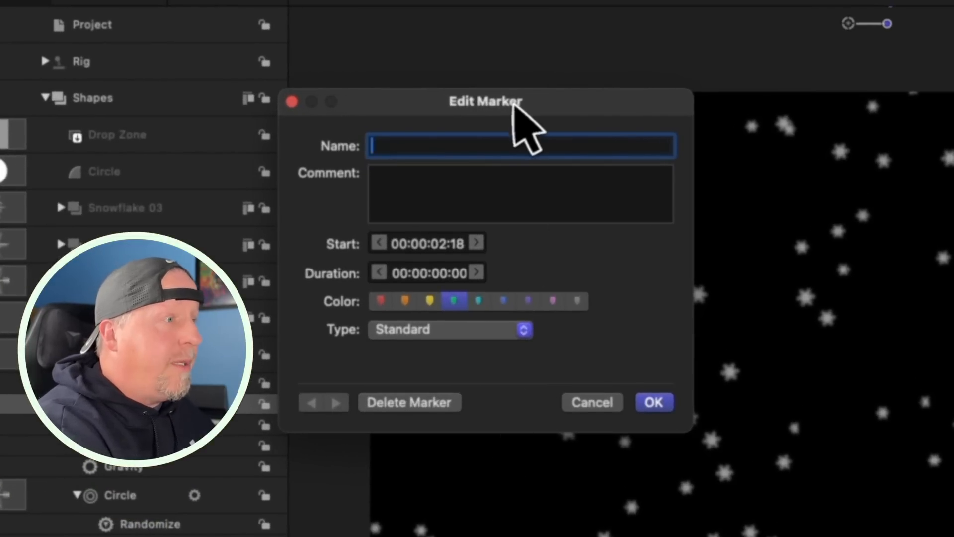
left_click(408, 329)
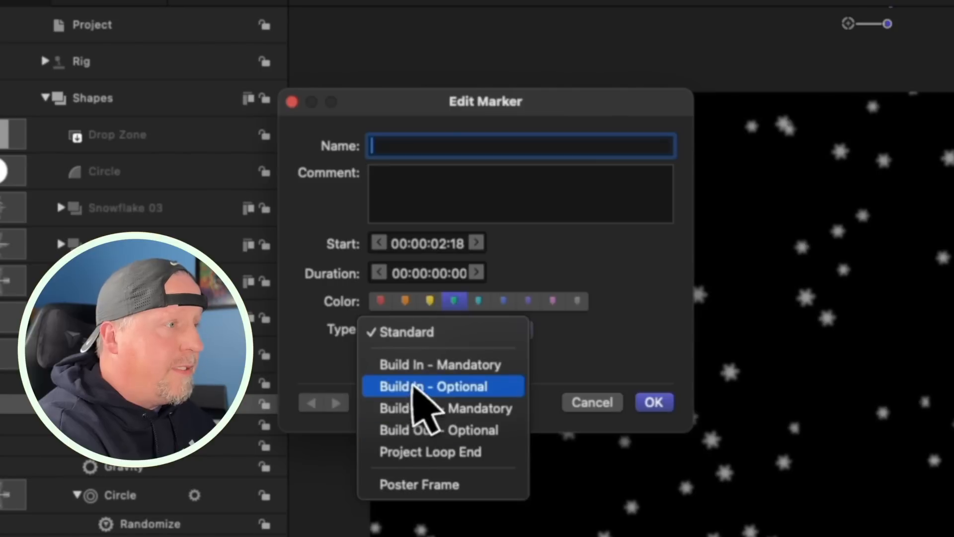
left_click(472, 387)
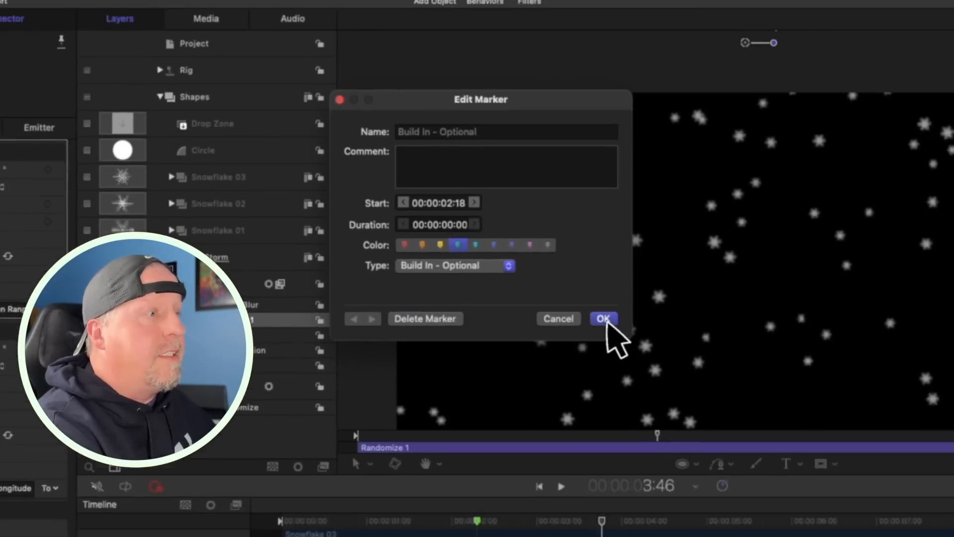
left_click(654, 402)
- Turn off the project's published Build In option and play the snowfall to check where it starts
left_click(282, 62)
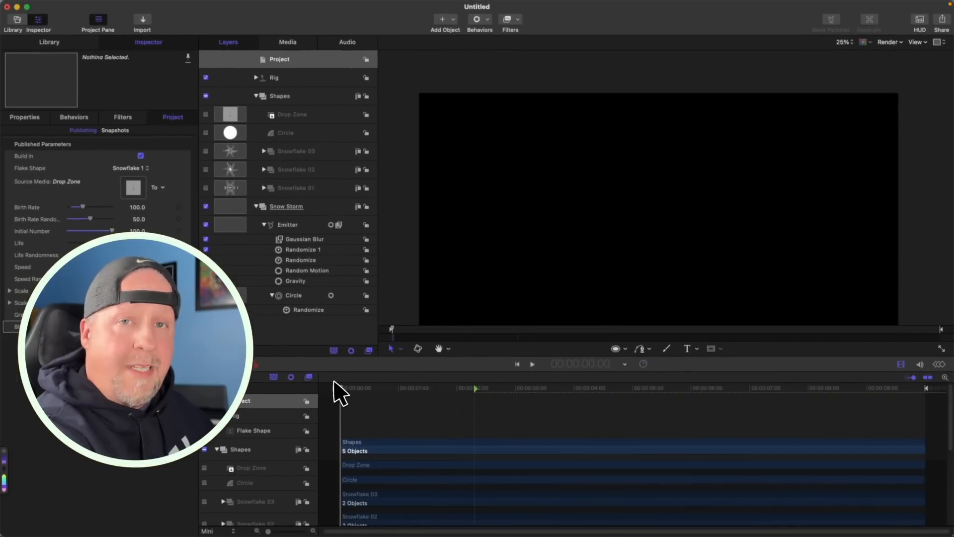
key("space")
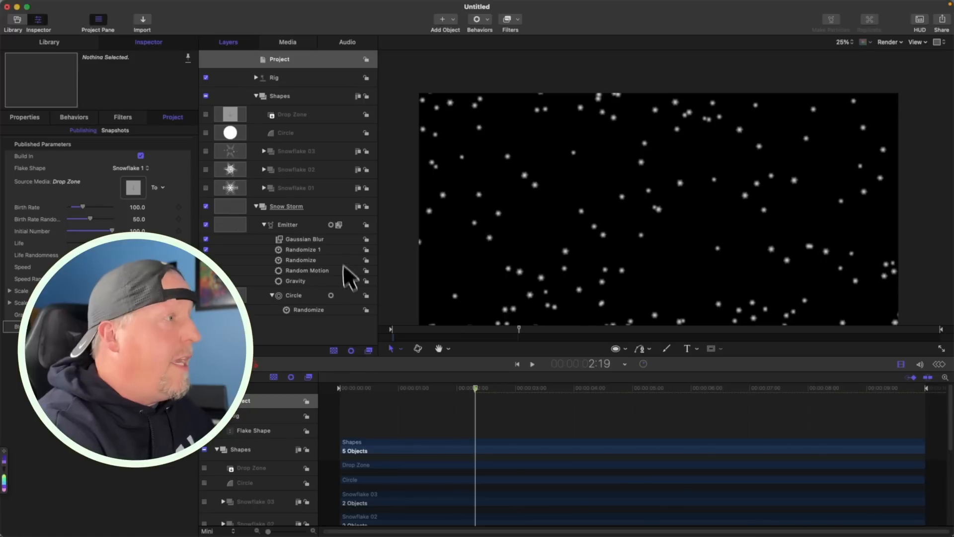
key("space")
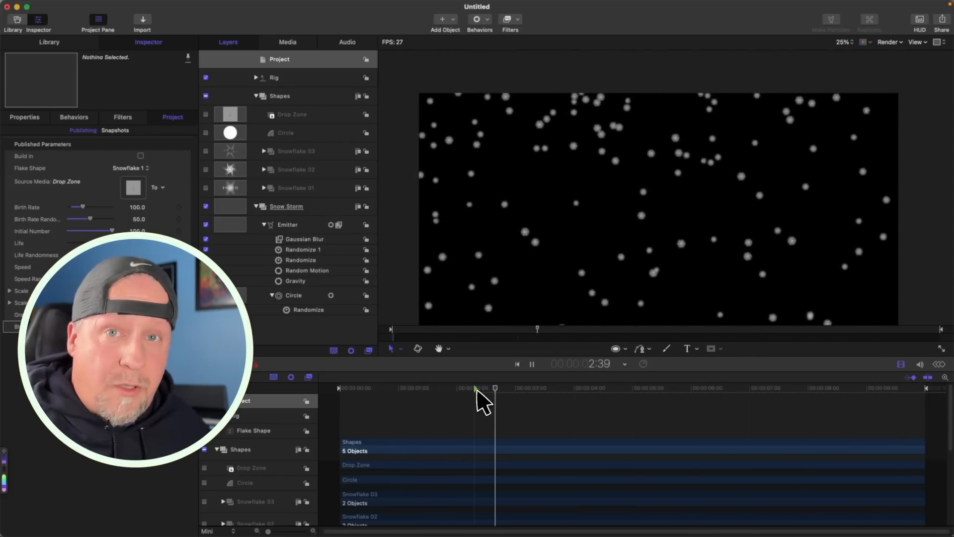
- Publish the project as a generator template named Snow Storm in the Emberdyn category, replacing the existing file
key("super+s")
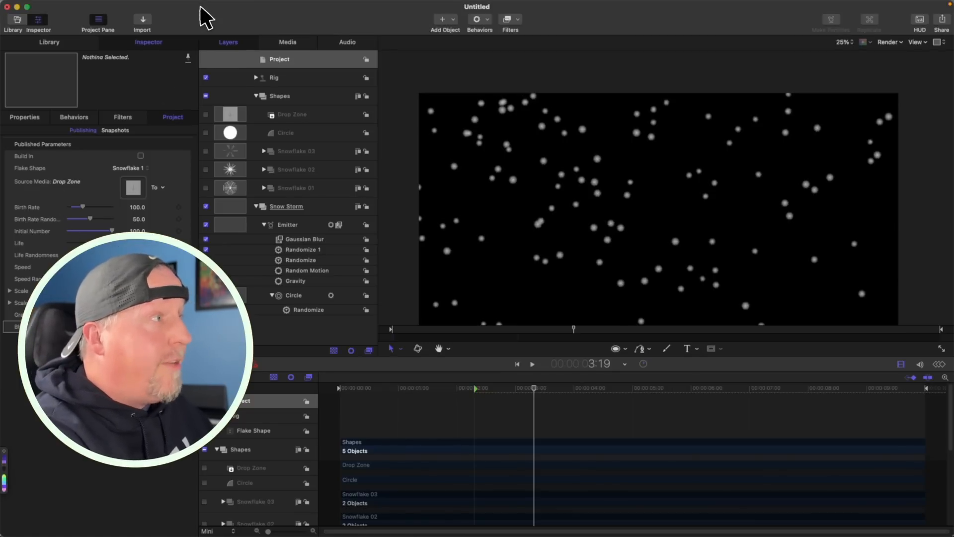
left_click(71, 6)
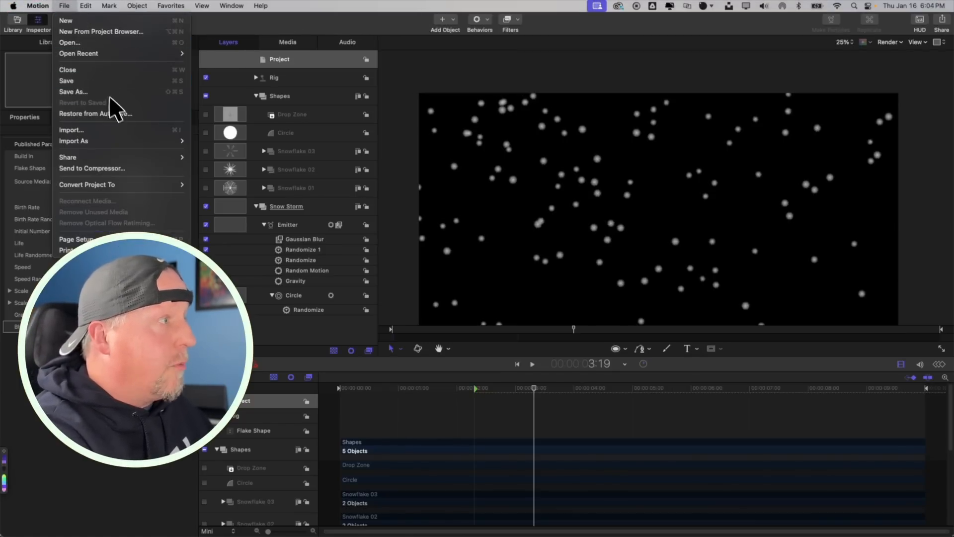
left_click(80, 91)
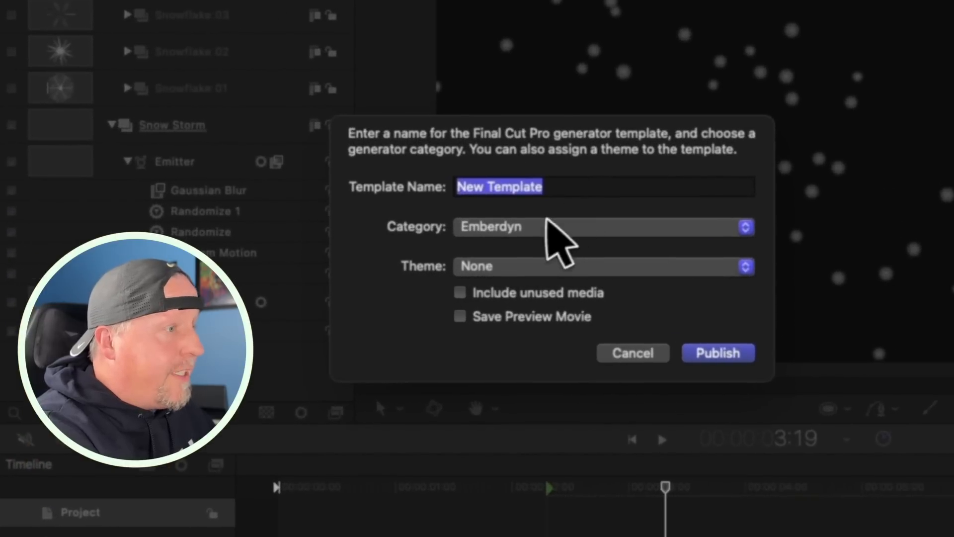
left_click(539, 227)
left_click(479, 234)
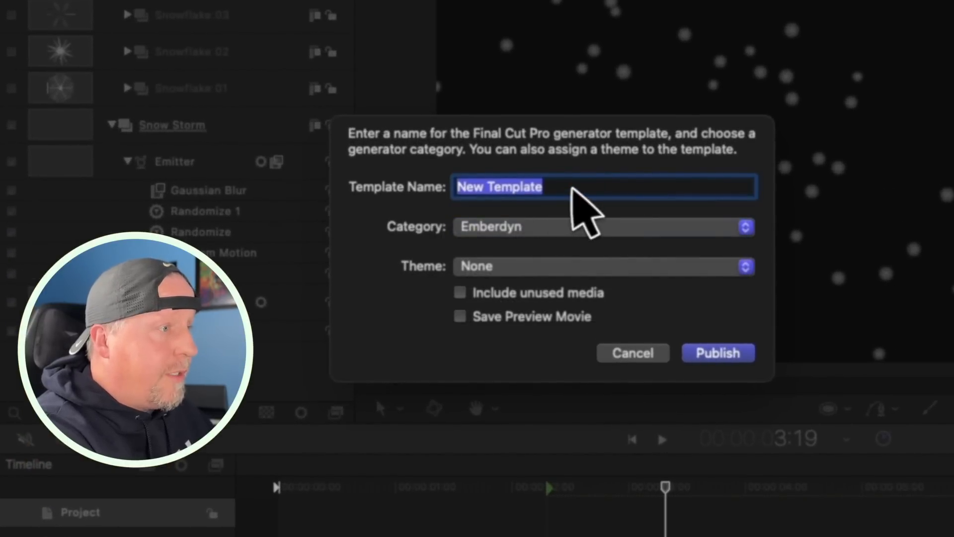
left_click_drag(561, 185, 415, 177)
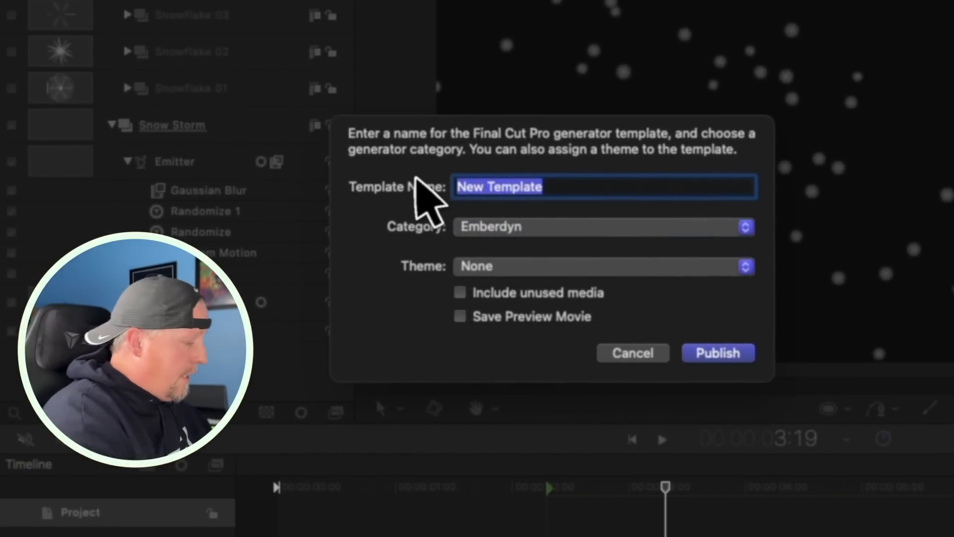
type("Snow Storm")
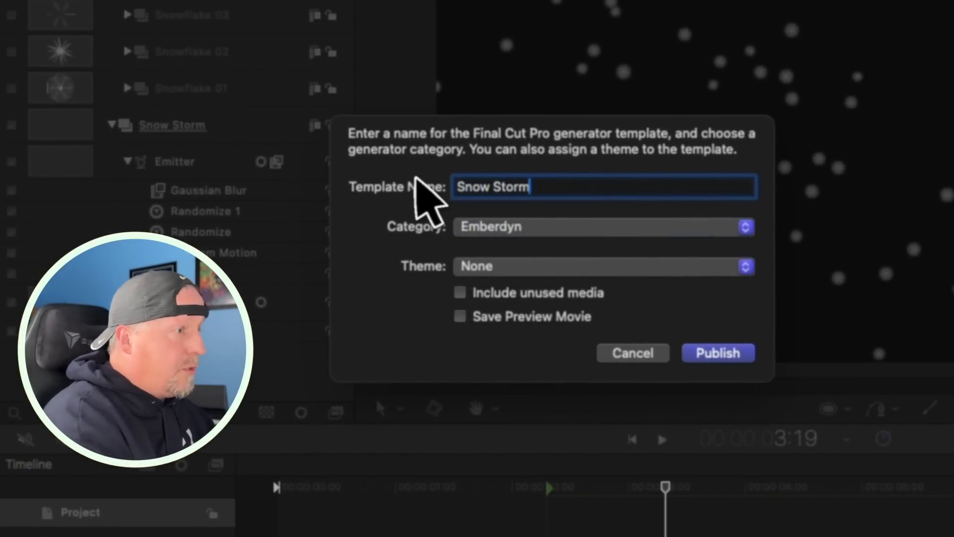
left_click(746, 354)
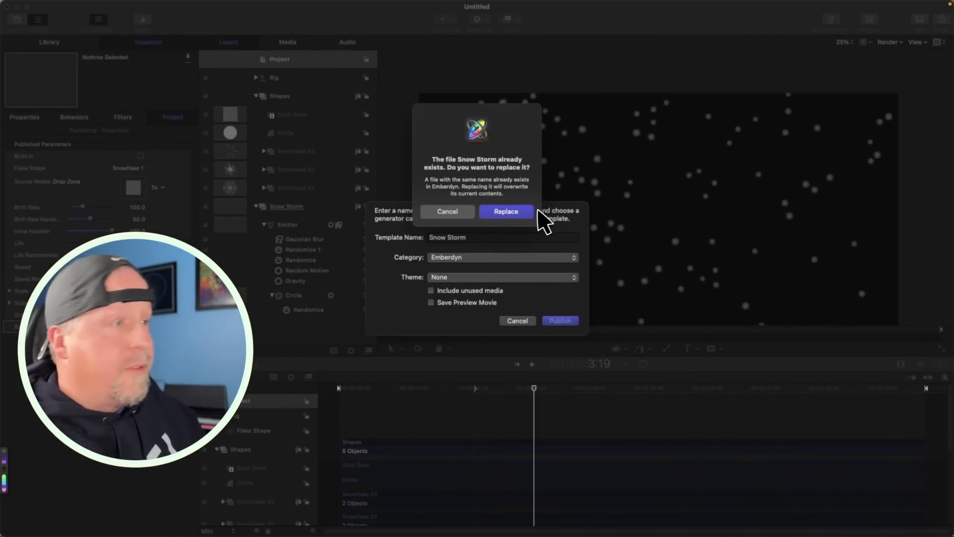
left_click(503, 213)
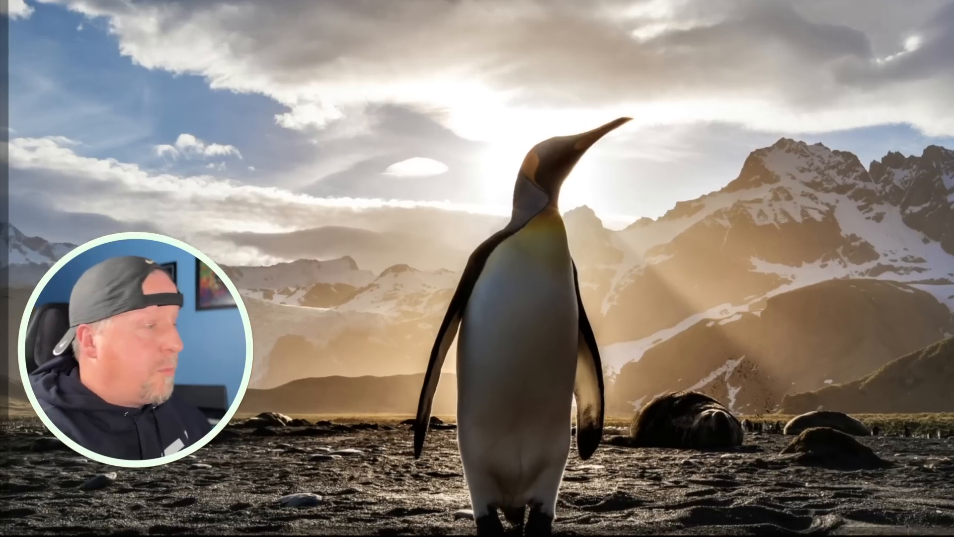
- Switch to Final Cut Pro and append the IMG_9052 house clip to the timeline
mouse_move(419, 535)
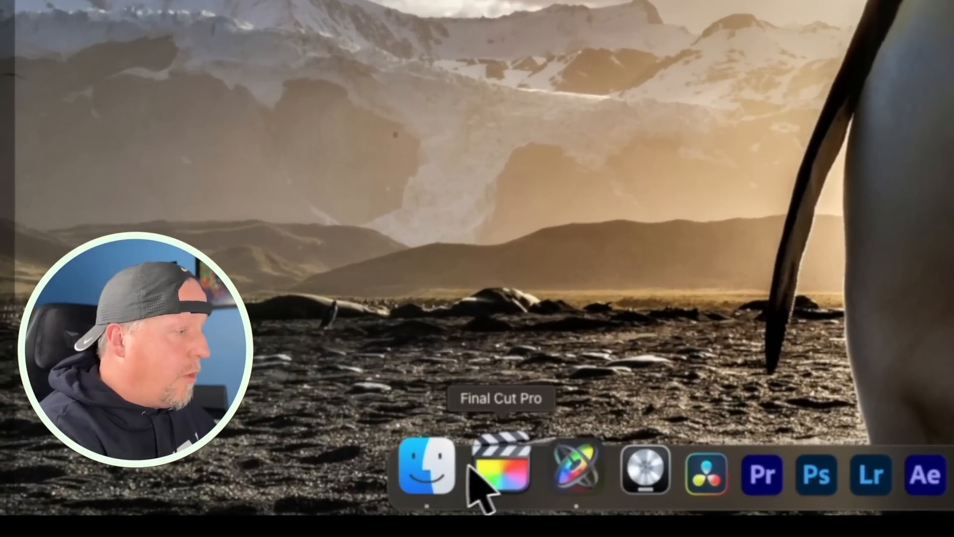
left_click(511, 470)
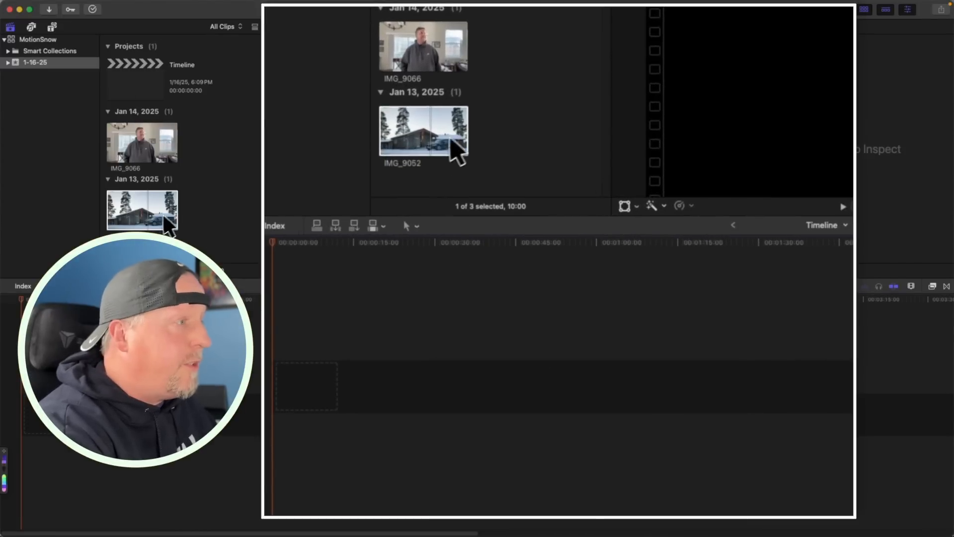
left_click(147, 226)
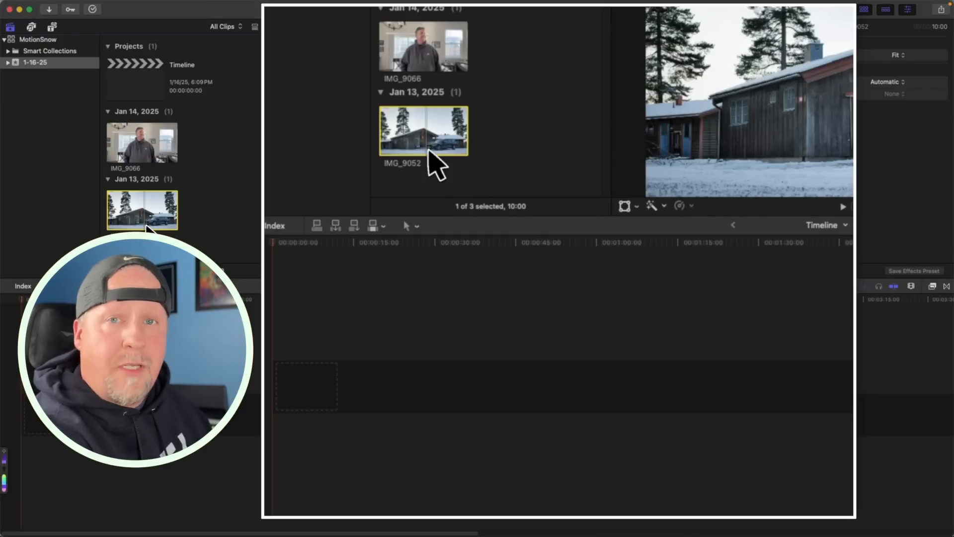
key("e")
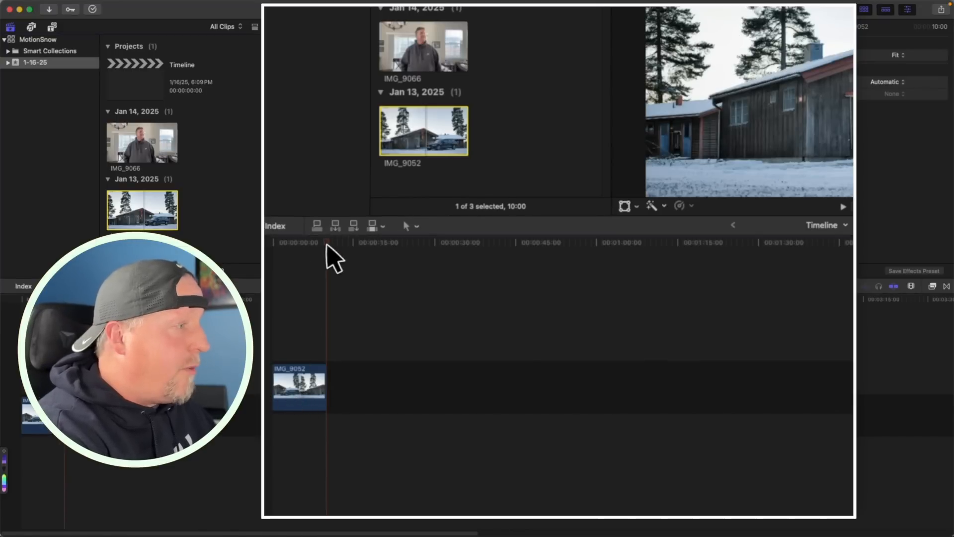
- Connect the Emberdyn Smoke Stack generator above the IMG_9052 clip and align it with the clip's start
left_click_drag(326, 242, 292, 242)
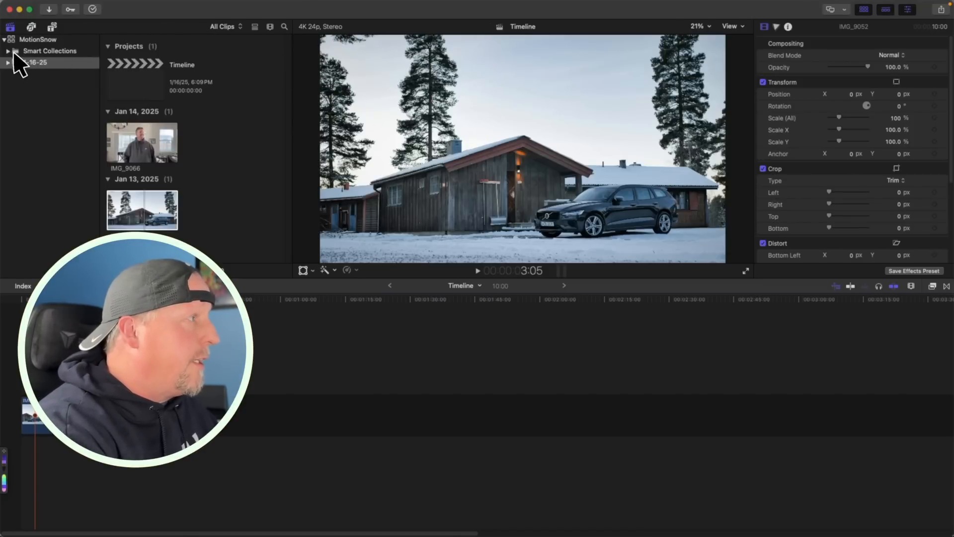
left_click(52, 27)
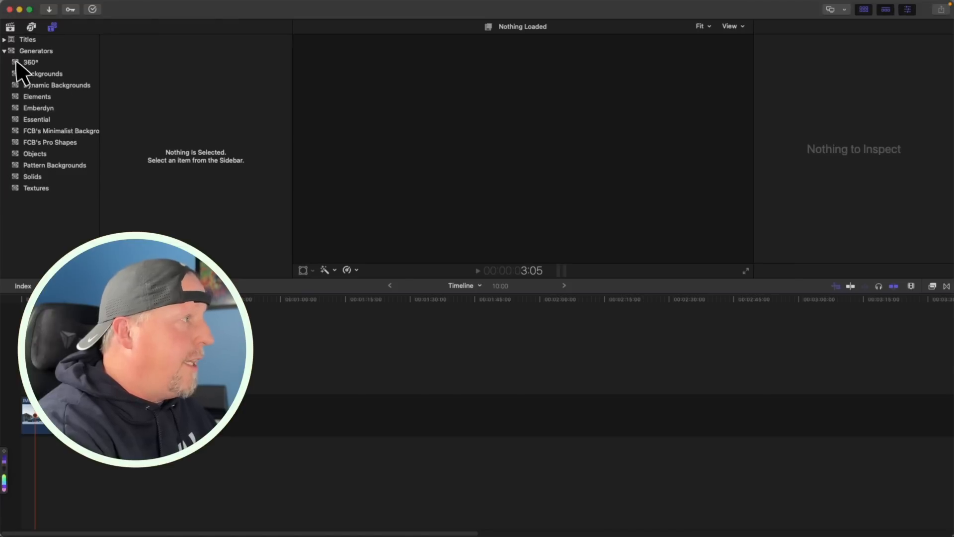
left_click(36, 52)
left_click(49, 108)
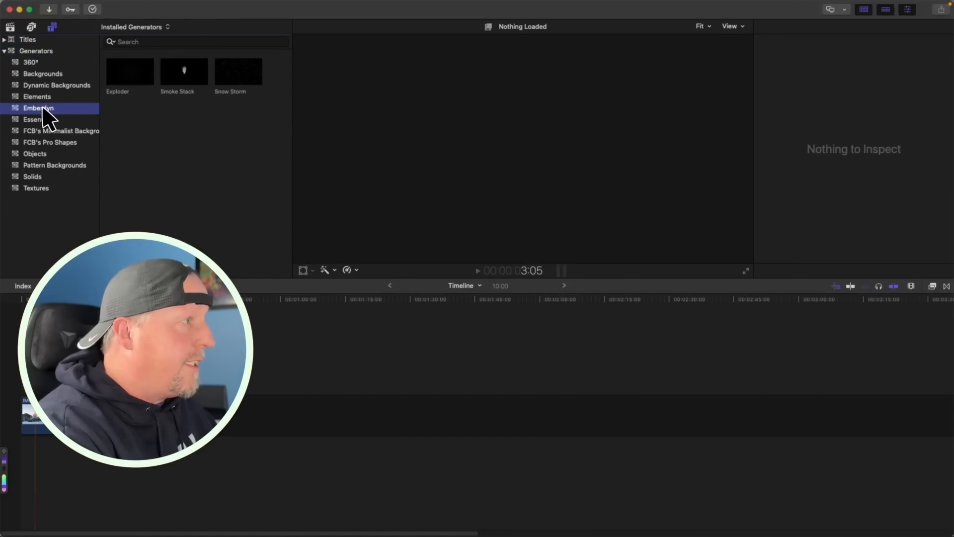
left_click(184, 73)
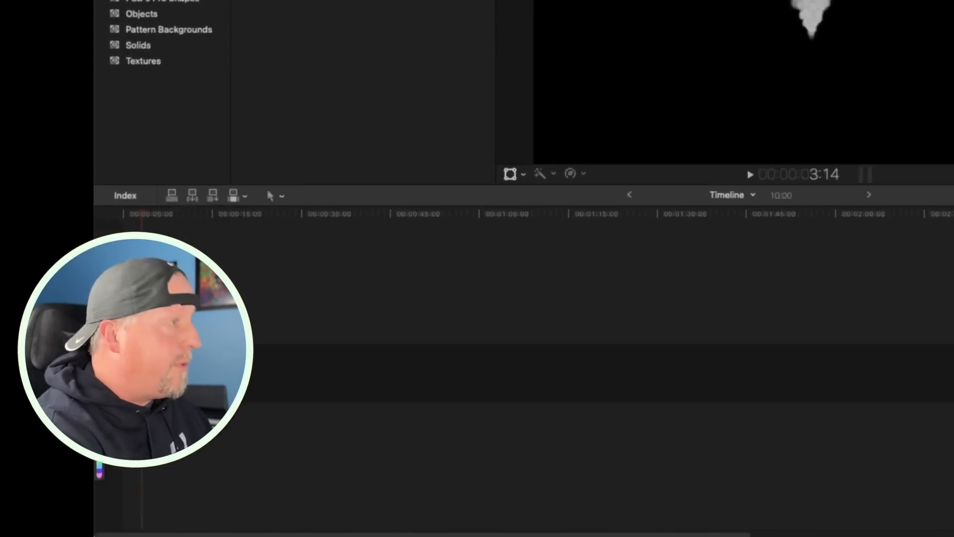
key("q")
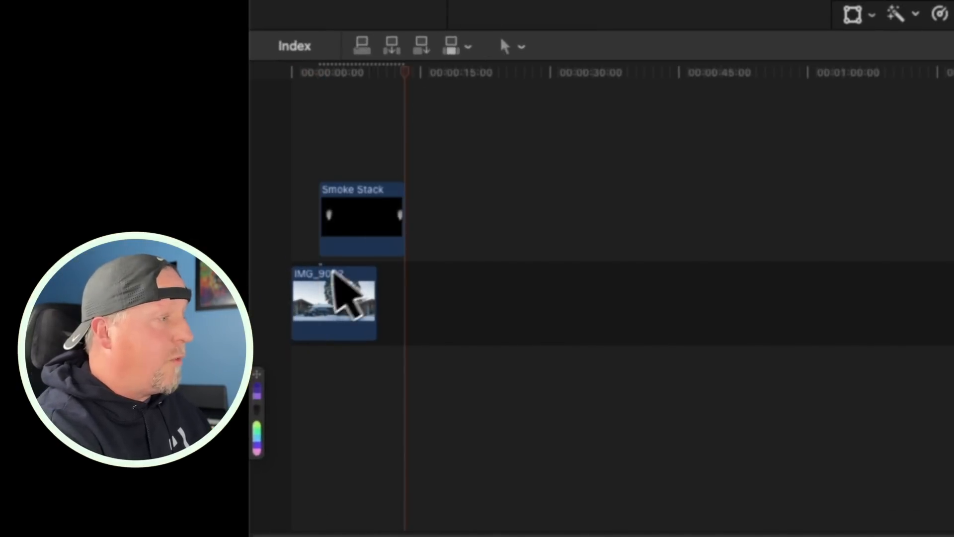
left_click_drag(360, 205, 339, 185)
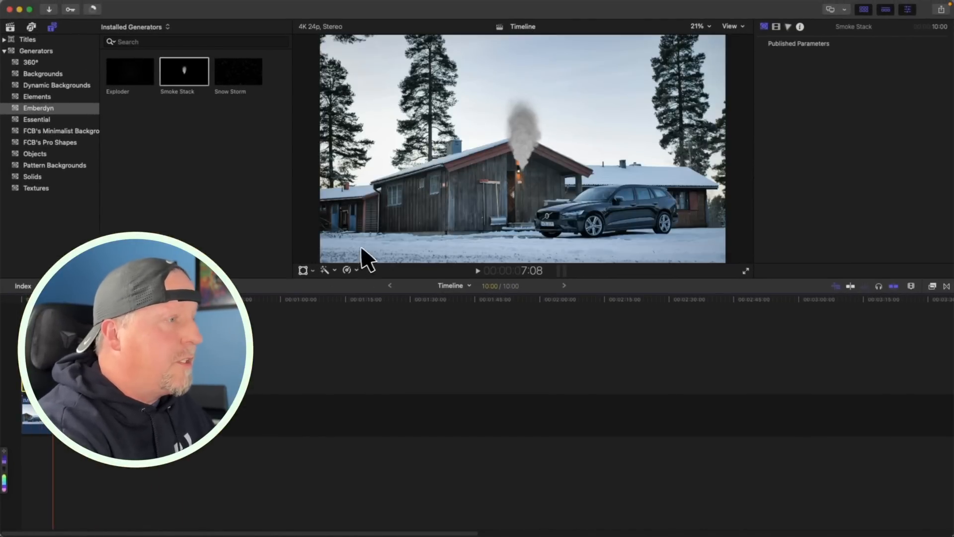
- Use Transform to place the smoke directly over the house's chimney, and return the playhead to the timeline's start
left_click(303, 270)
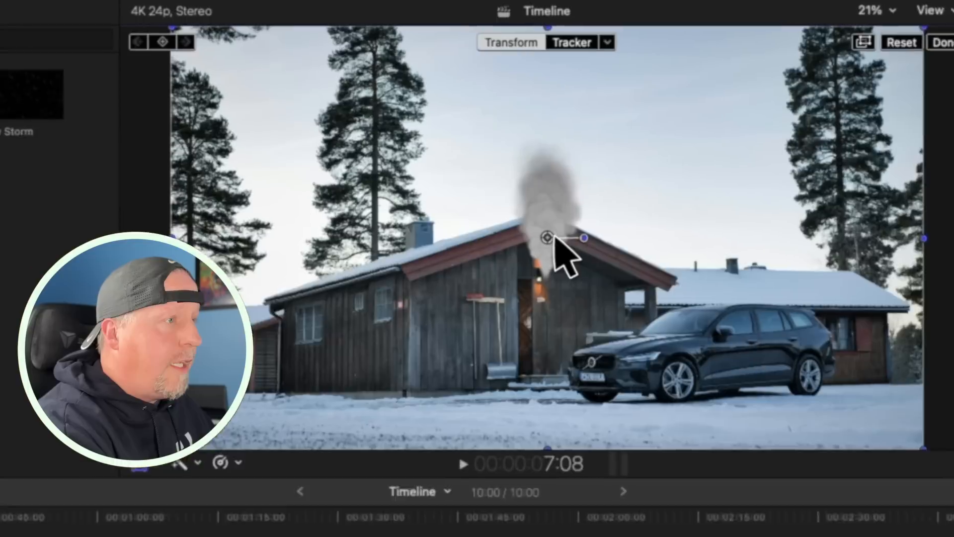
left_click_drag(554, 237, 431, 172)
left_click_drag(409, 219, 409, 223)
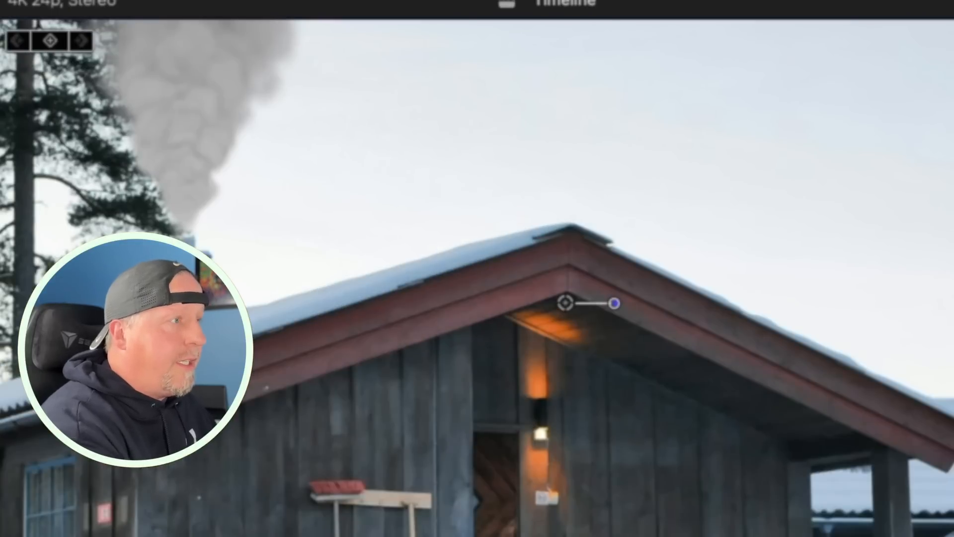
left_click_drag(565, 302, 785, 441)
left_click(15, 533)
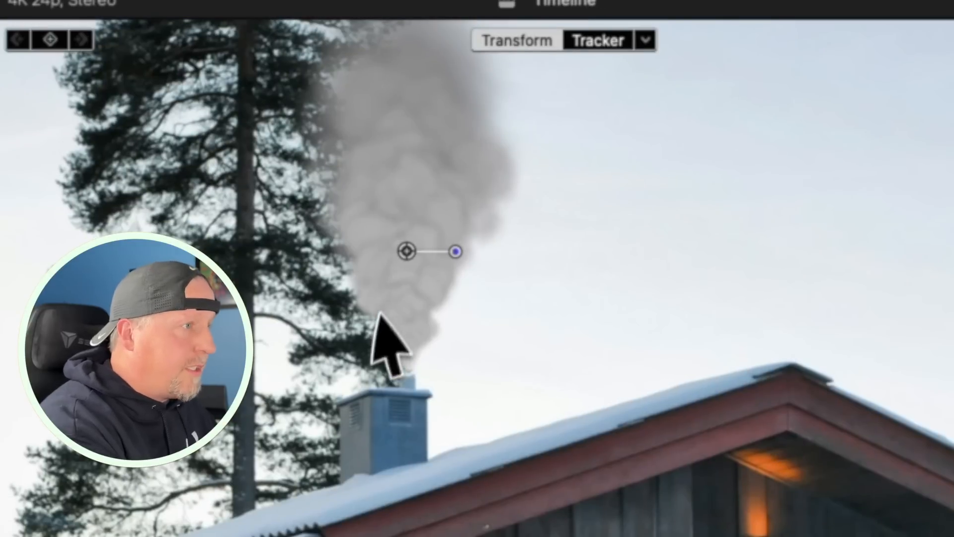
mouse_move(411, 255)
left_mouse_down()
mouse_move(402, 252)
mouse_move(416, 252)
left_mouse_up()
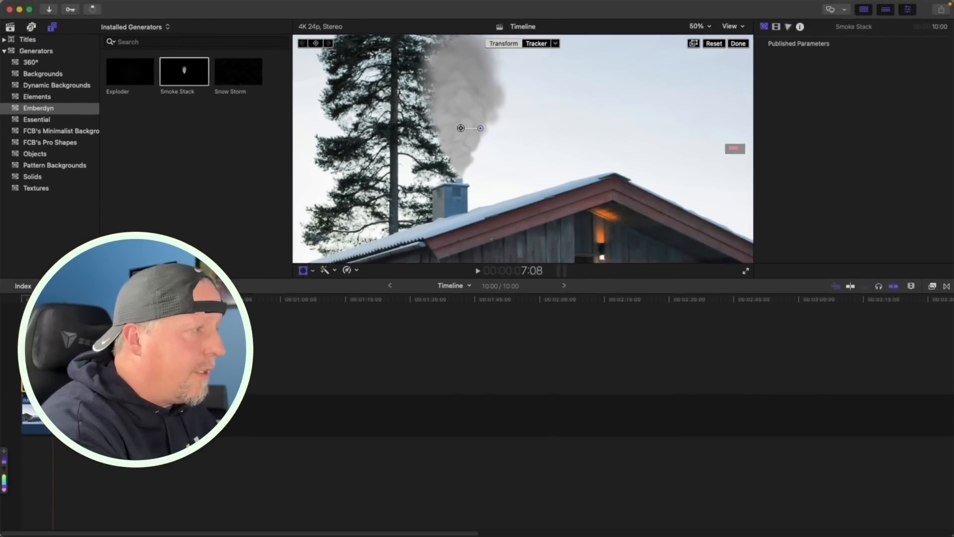
left_click_drag(53, 299, 2, 313)
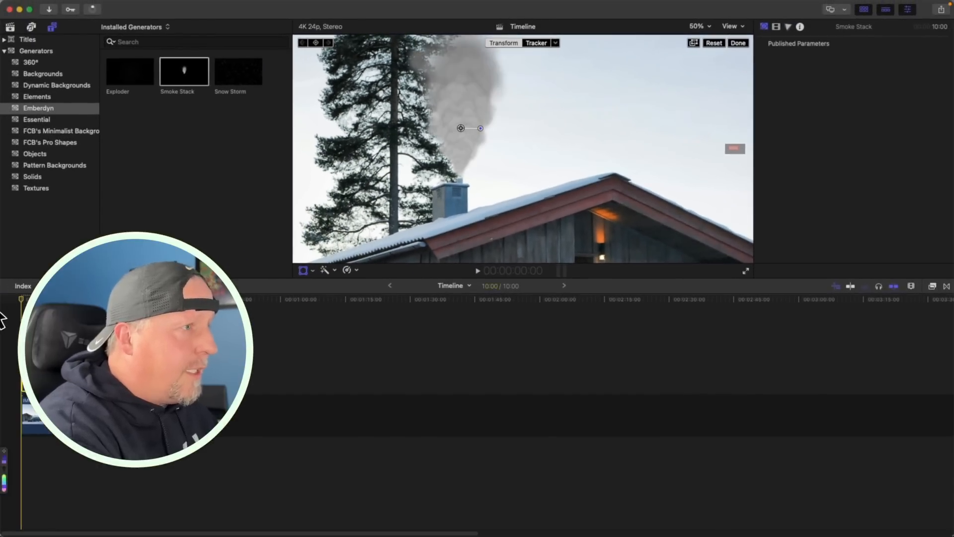
key("shift+z")
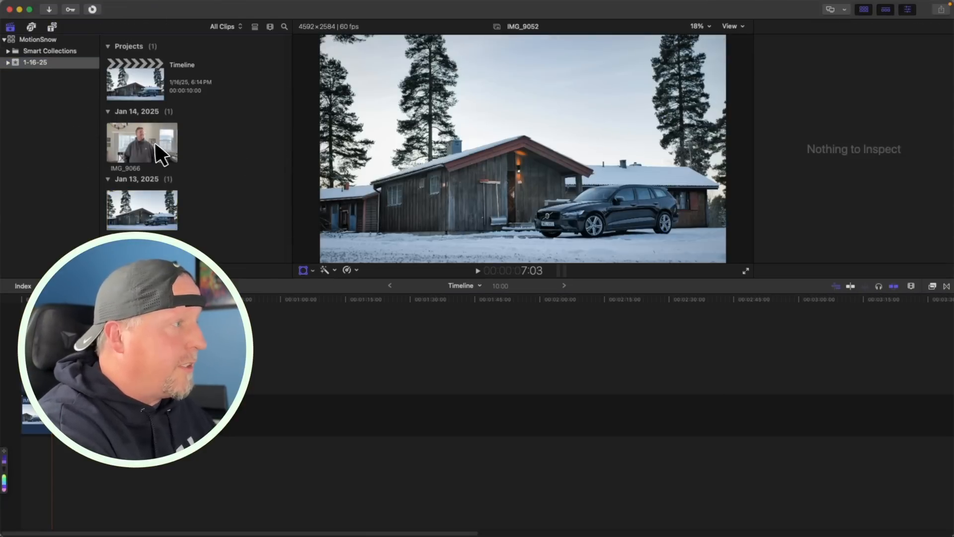
- Connect the IMG_9066 clip above the Smoke Stack generator at the beginning of the timeline
left_click(155, 144)
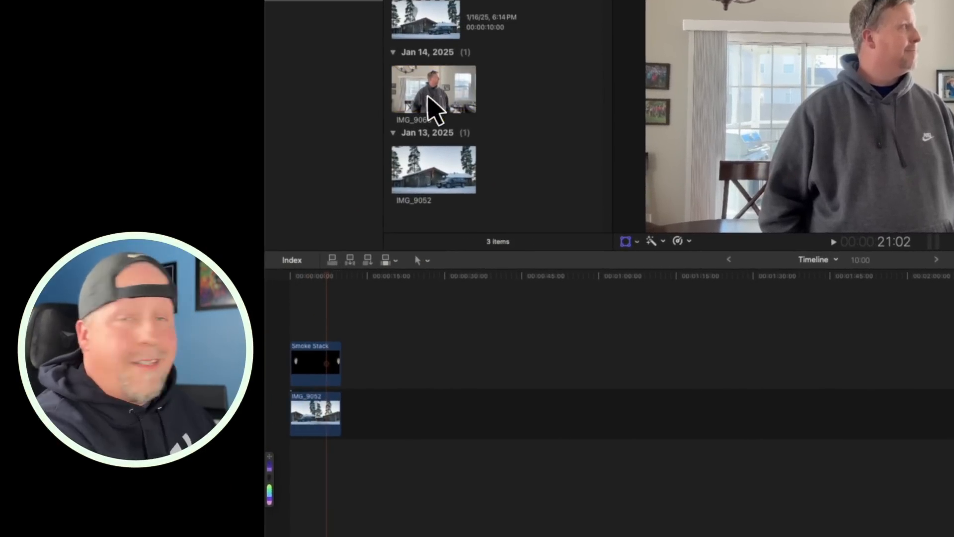
left_click(434, 92)
left_click_drag(457, 107, 296, 326)
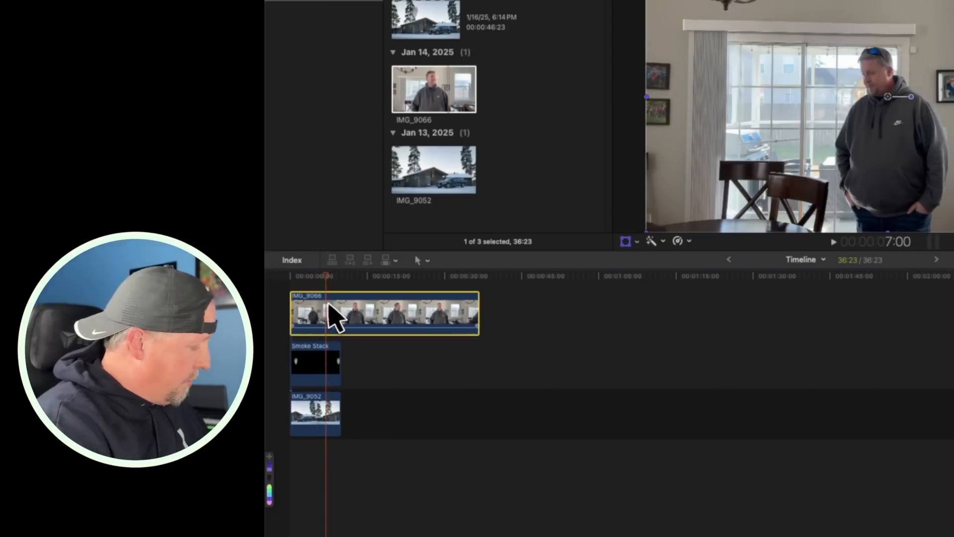
- Trim the start of the IMG_9066 clip at 7:00 and move the clip back to the beginning of the timeline
key("alt+bracketleft")
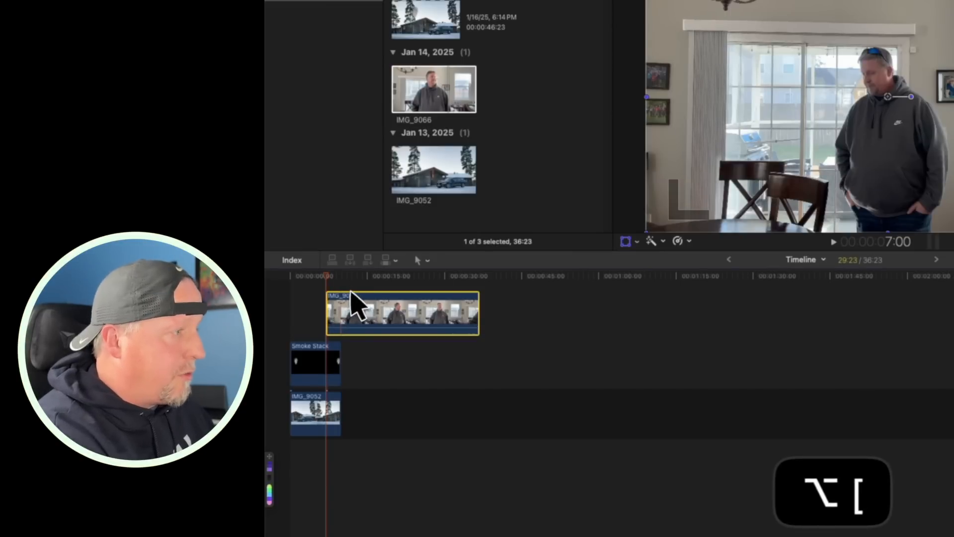
left_click_drag(367, 295, 417, 281)
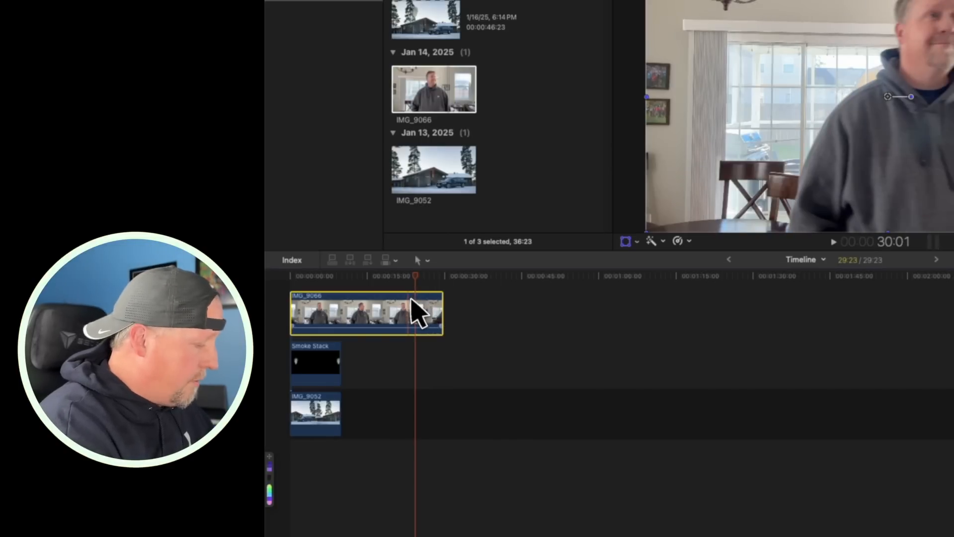
- Trim the end of the IMG_9066 clip so it stops at 26:01, with the playhead at its end
key("alt+bracketright")
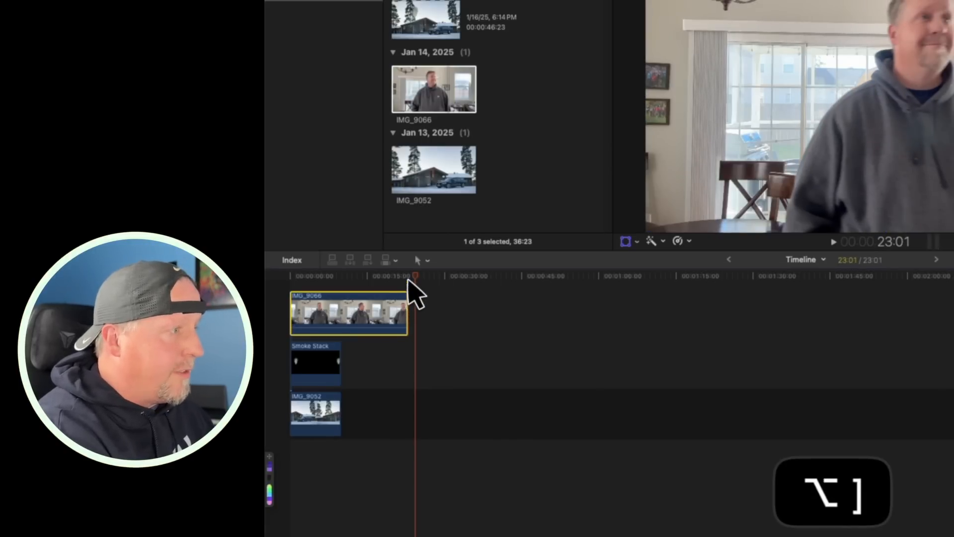
left_click_drag(412, 277, 381, 275)
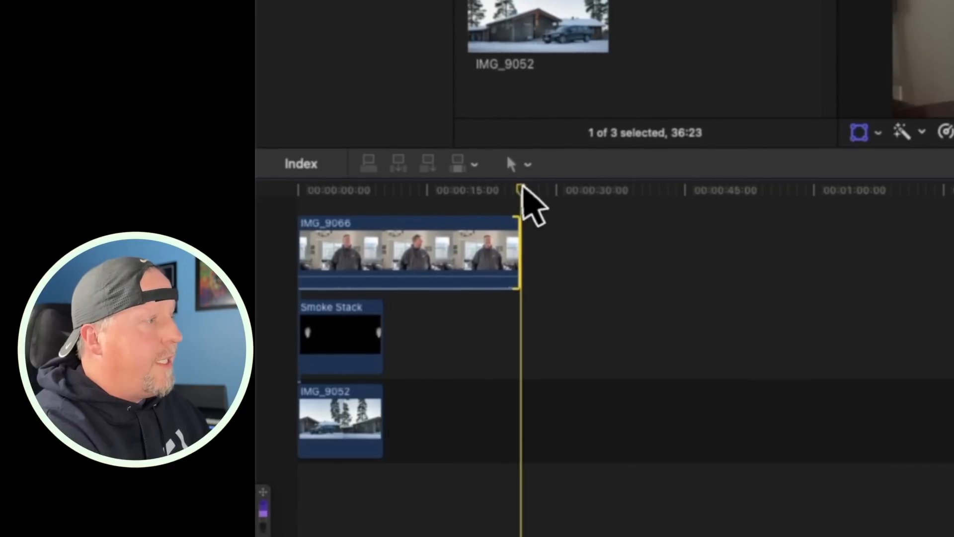
left_click_drag(187, 282, 64, 280)
left_click_drag(307, 182, 525, 192)
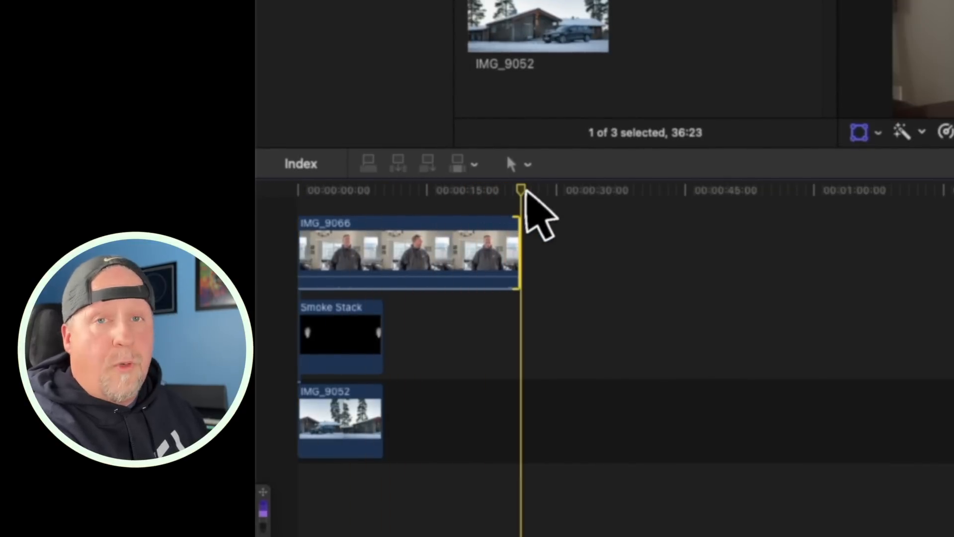
- Extend the ends of the Smoke Stack generator and the IMG_9052 clip to match the end of IMG_9066
left_click(353, 323)
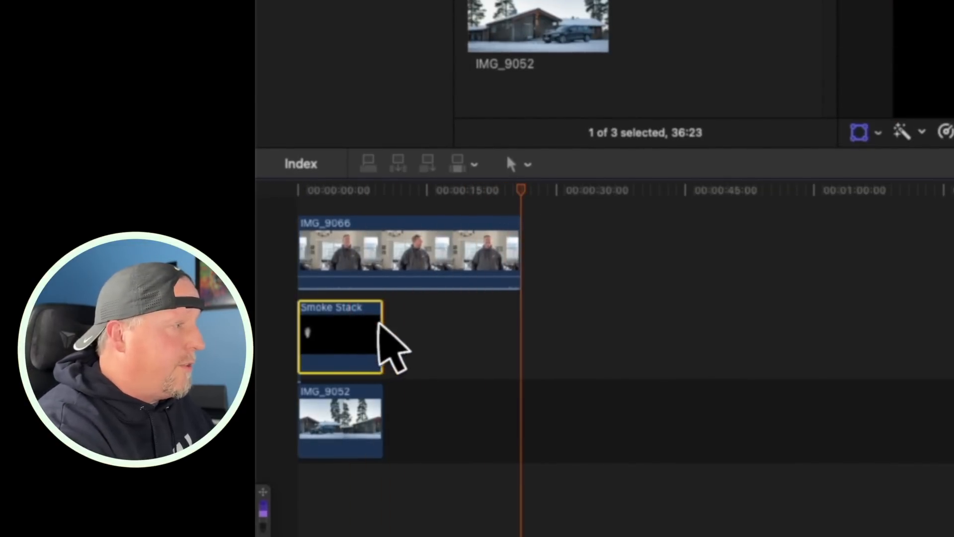
left_click_drag(383, 329, 520, 333)
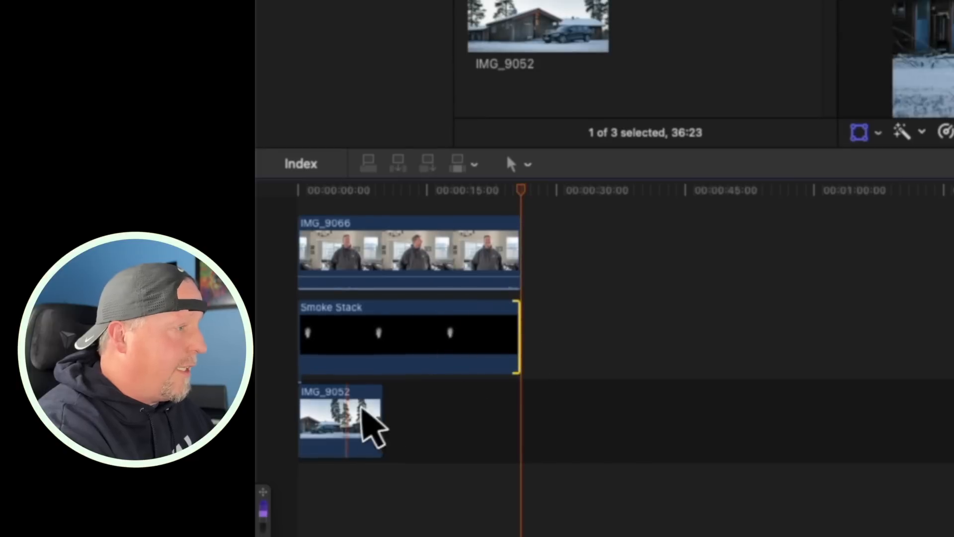
left_click(372, 403)
left_click_drag(383, 404, 520, 412)
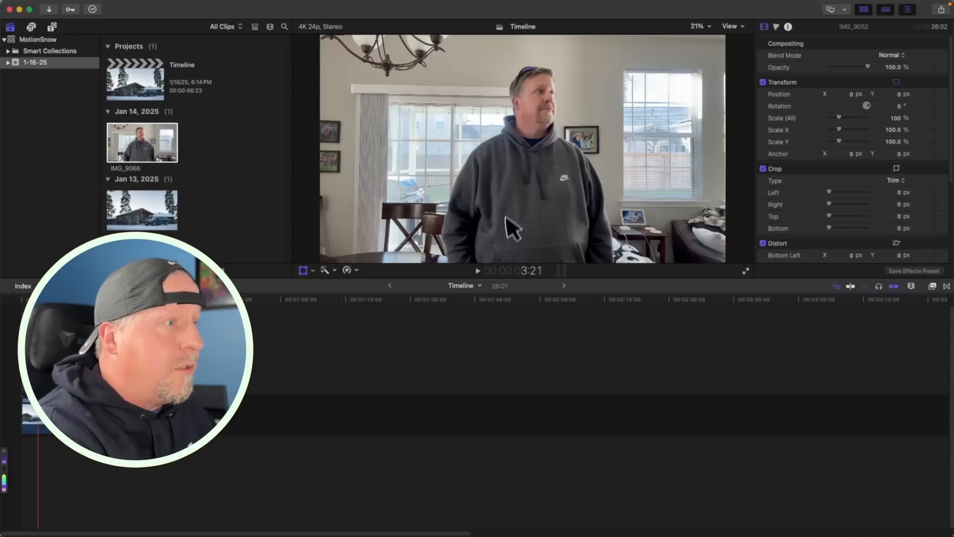
- Add a Magnetic Mask to the IMG_9066 clip and select the man as its subject at 3:21
left_click(111, 350)
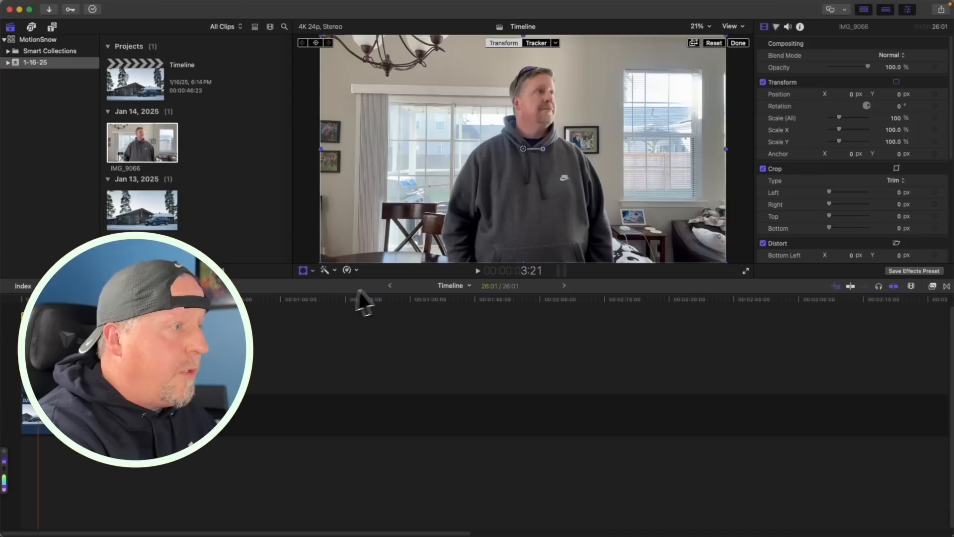
left_click(335, 270)
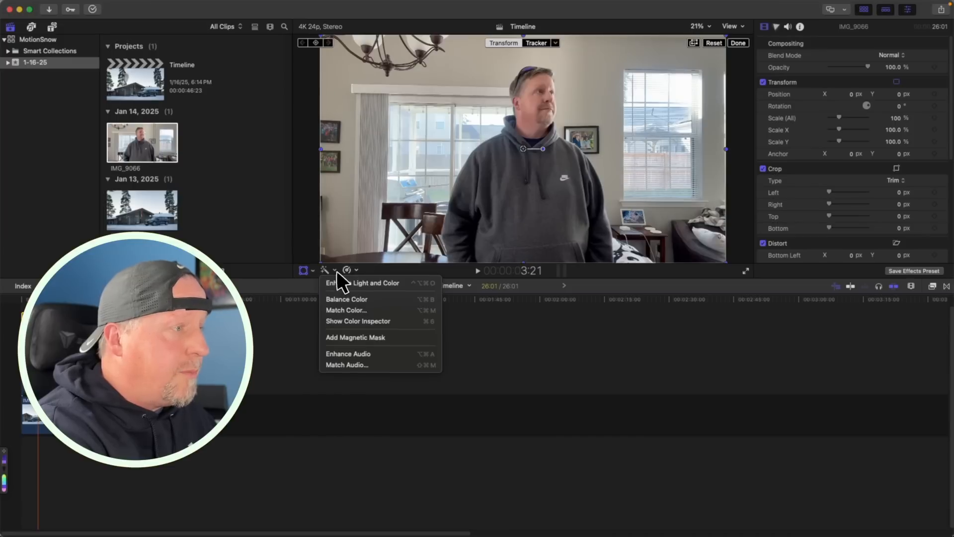
left_click(348, 338)
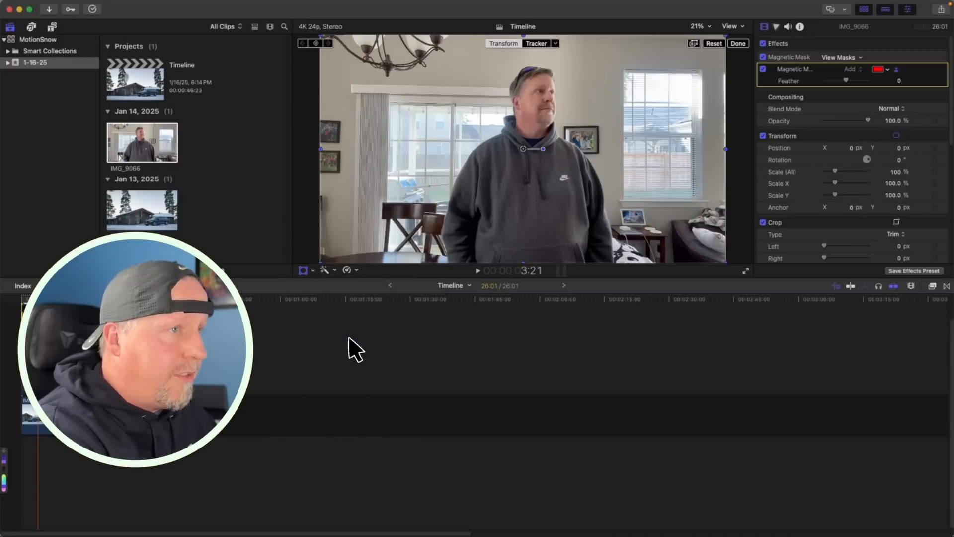
left_click(532, 225)
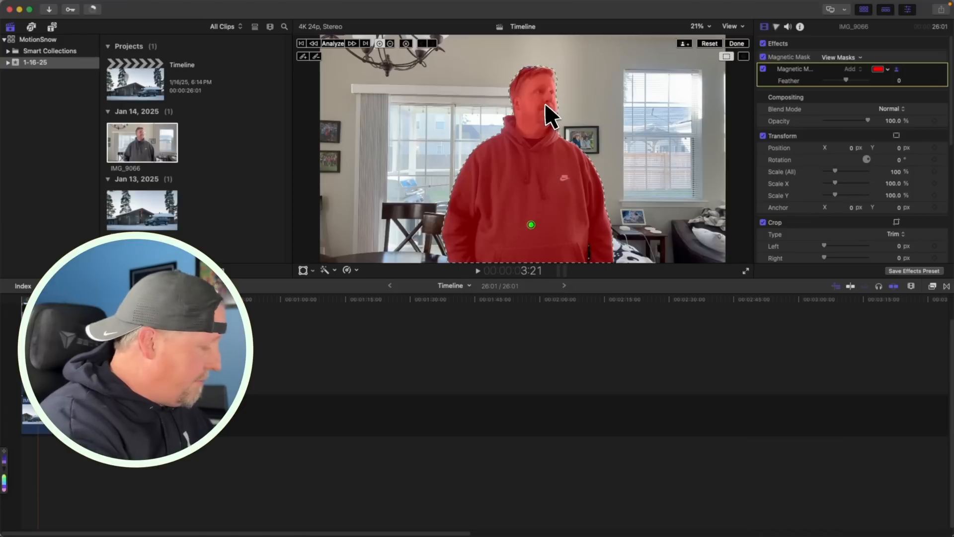
- Add the sunglasses on the man's head to the Magnetic Mask, analyze the mask, and finish editing to show the composite
key("super+equal")
key("super+equal")
key("super+equal")
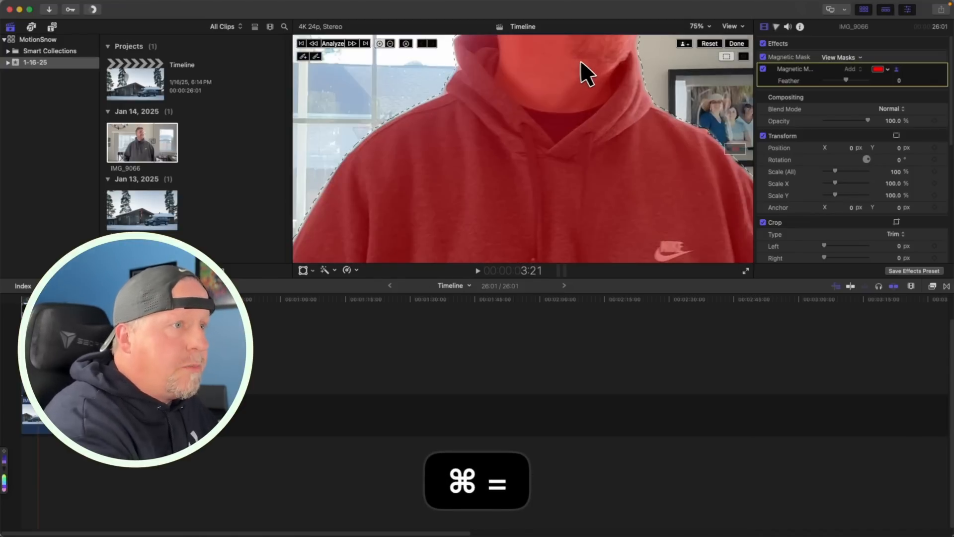
left_click_drag(741, 148, 742, 148)
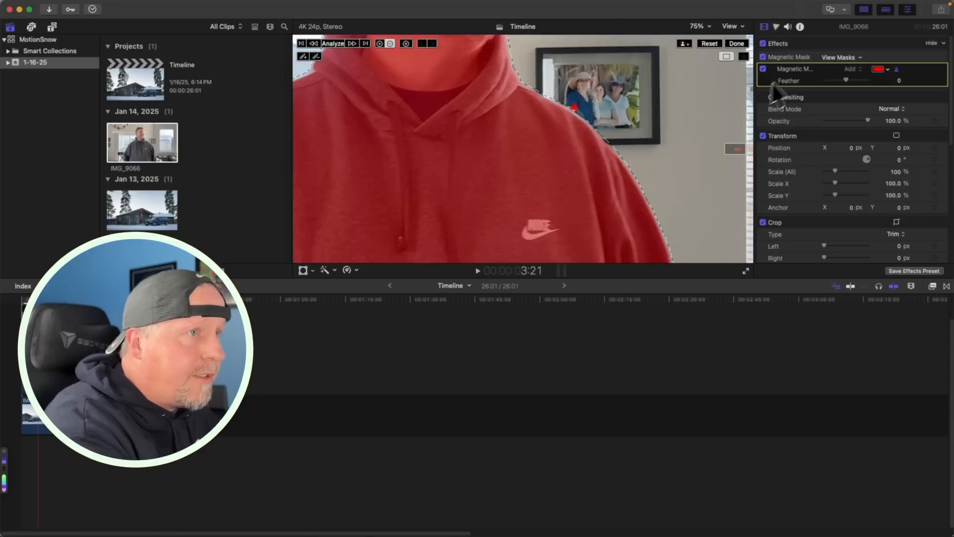
left_click_drag(735, 148, 735, 145)
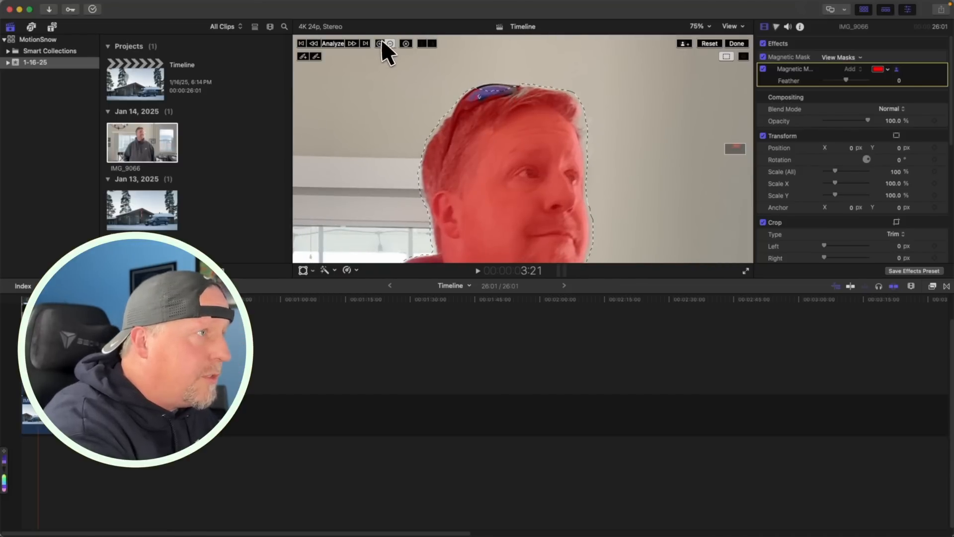
left_click(489, 90)
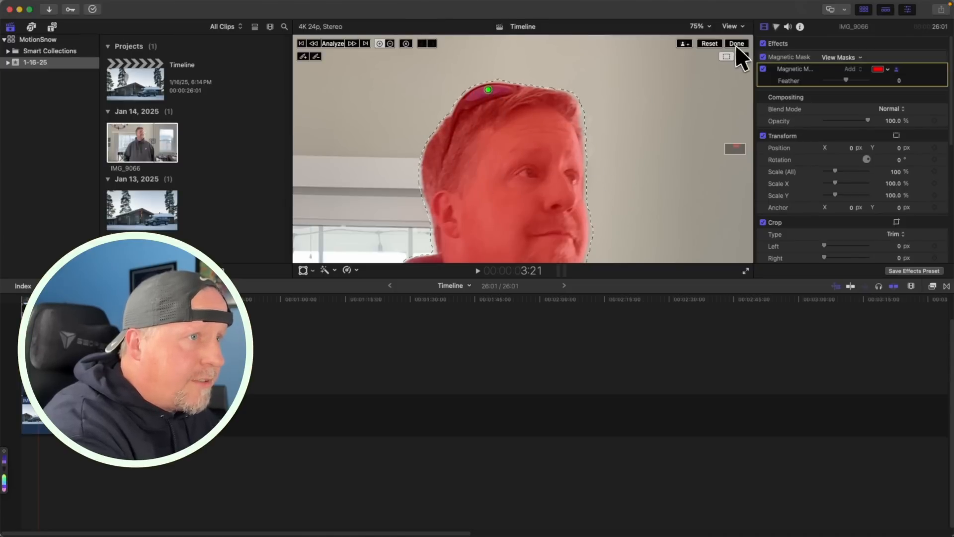
mouse_move(736, 144)
left_mouse_down()
mouse_move(739, 166)
mouse_move(735, 142)
left_mouse_up()
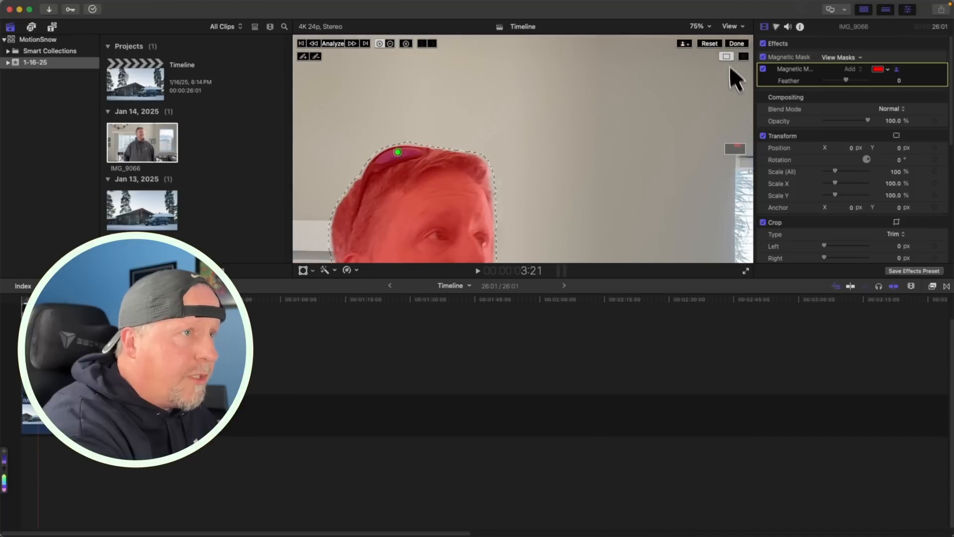
key("shift+z")
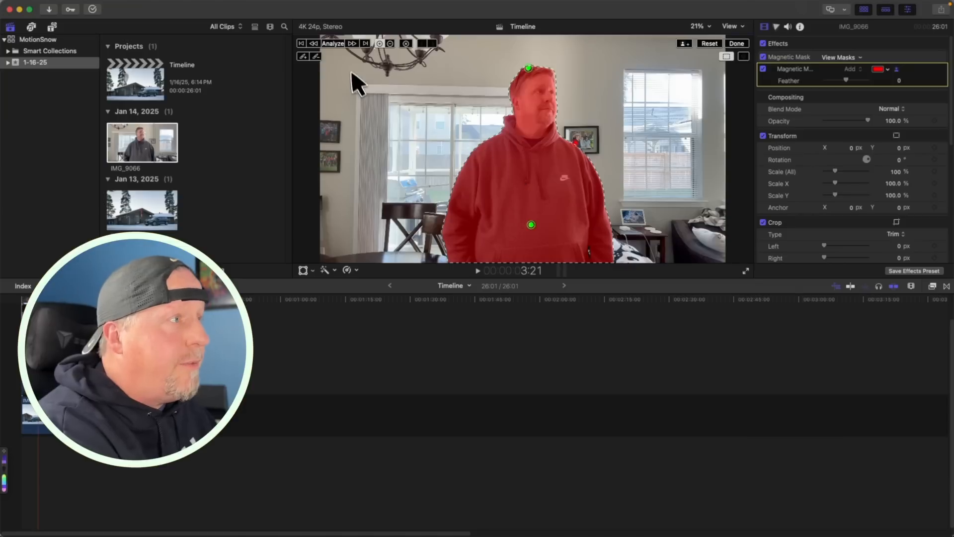
left_click(332, 43)
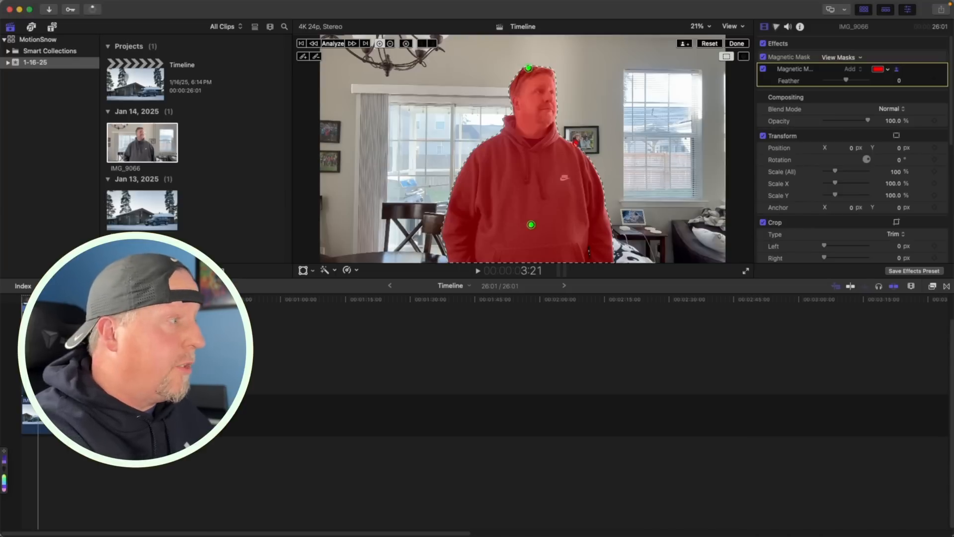
left_click(796, 59)
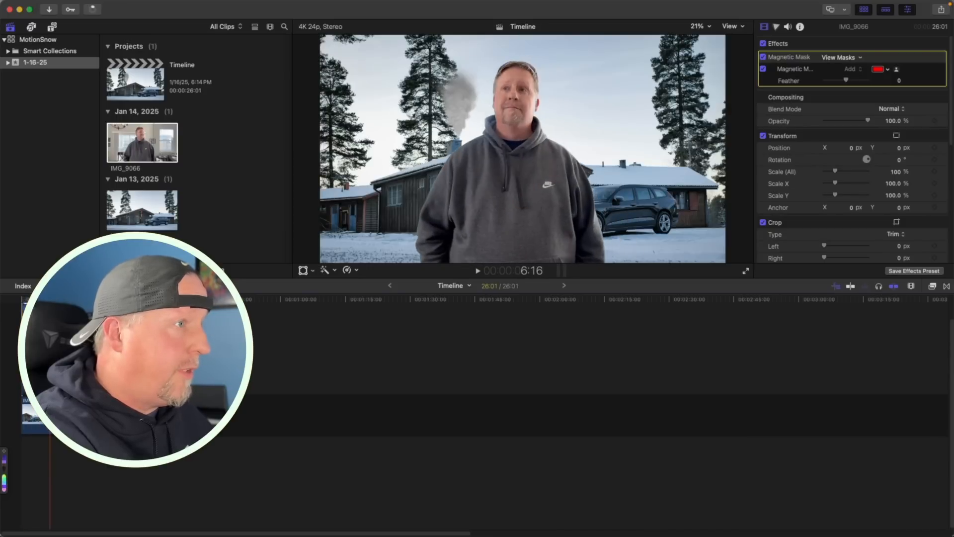
- Play through the masked composite and step through its opening frames to check the mask edges around the man
left_click_drag(112, 299, 21, 299)
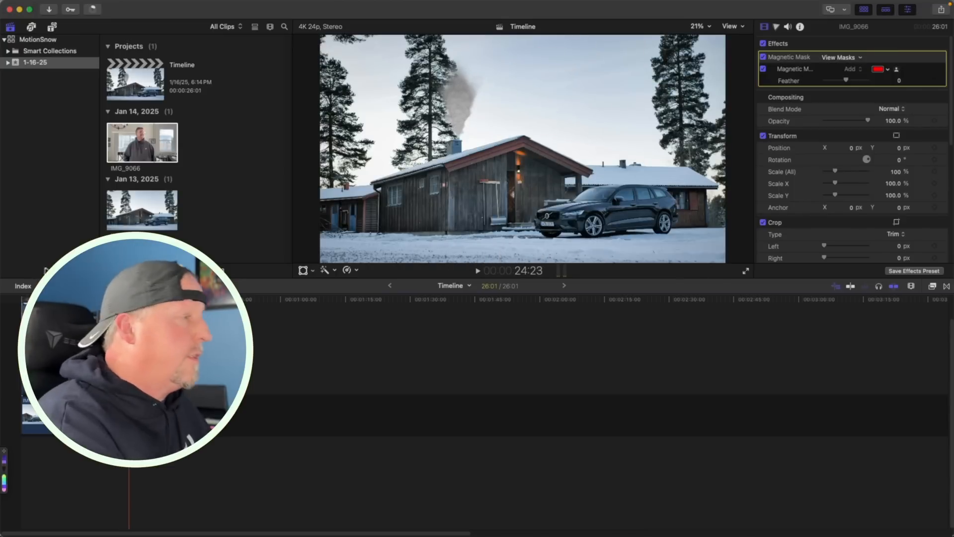
left_click_drag(67, 300, 6, 300)
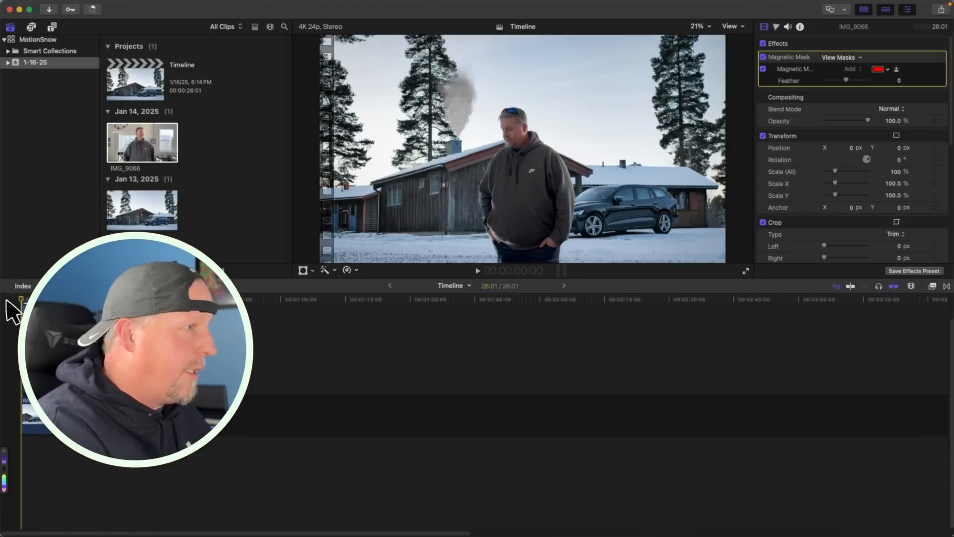
key("Right")
key("Right")
key("Right")
key("Right")
key("Right")
key("Right")
key("Right")
key("Right")
key("Right")
key("Right")
key("Right")
key("Right")
key("Right")
key("Right")
key("Right")
key("Right")
key("Right")
key("Right")
key("Right")
key("Right")
key("Right")
key("Right")
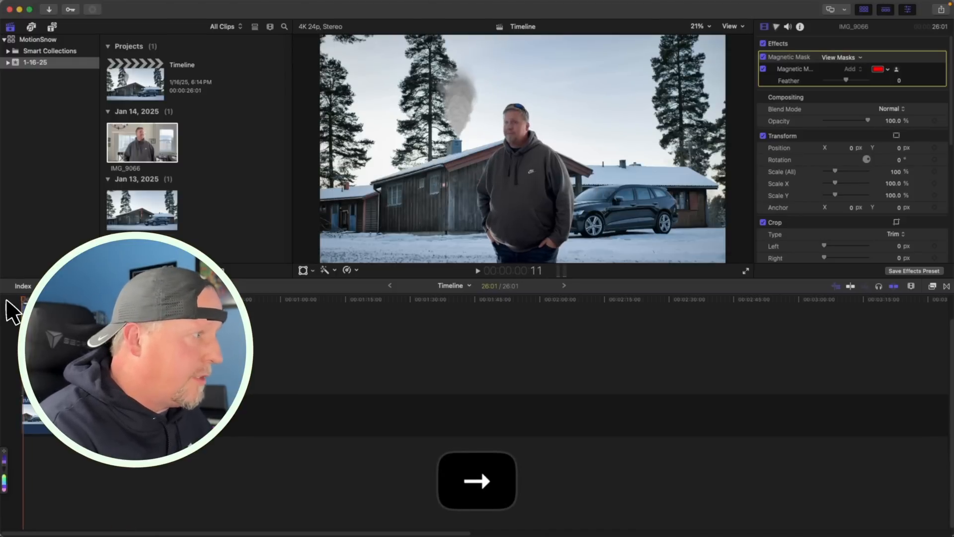
key("Right")
key("Right")
key("Right")
key("Right")
key("Right")
key("Right")
key("Right")
key("Right")
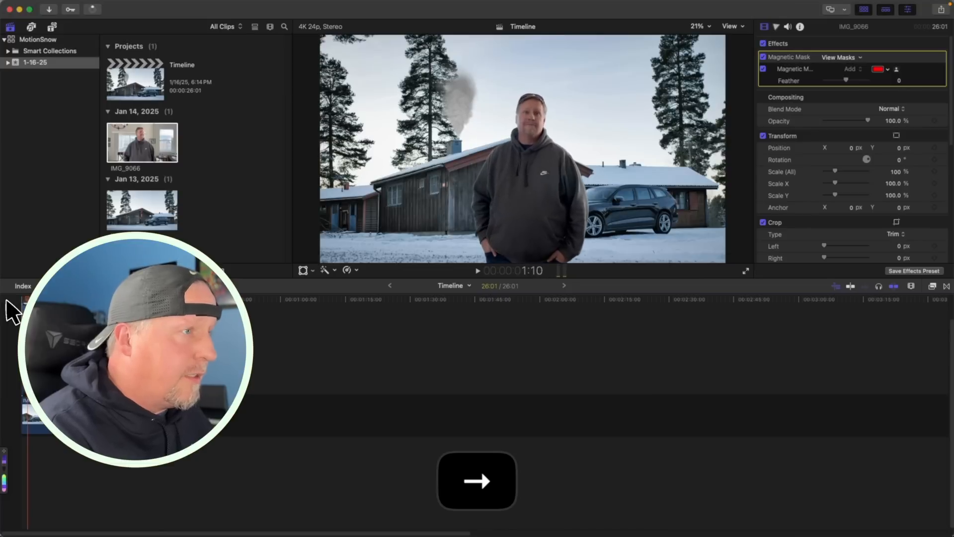
key("Left")
key("Left")
key("Left")
key("Left")
key("Left")
key("Left")
key("Left")
key("Left")
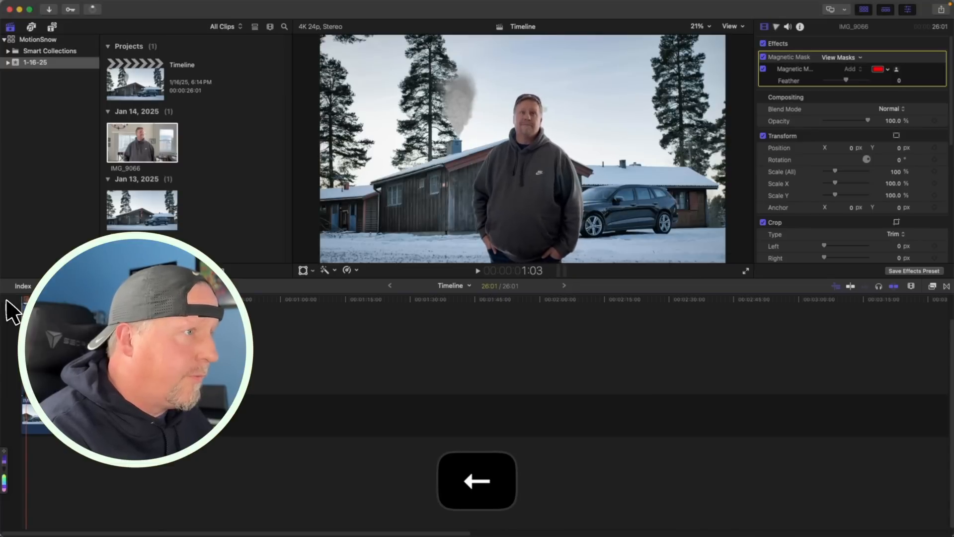
- Erase the wall device beside the man's head from the Magnetic Mask around 1:04 with the mask's removal brush
key("super+equal")
key("super+equal")
key("super+equal")
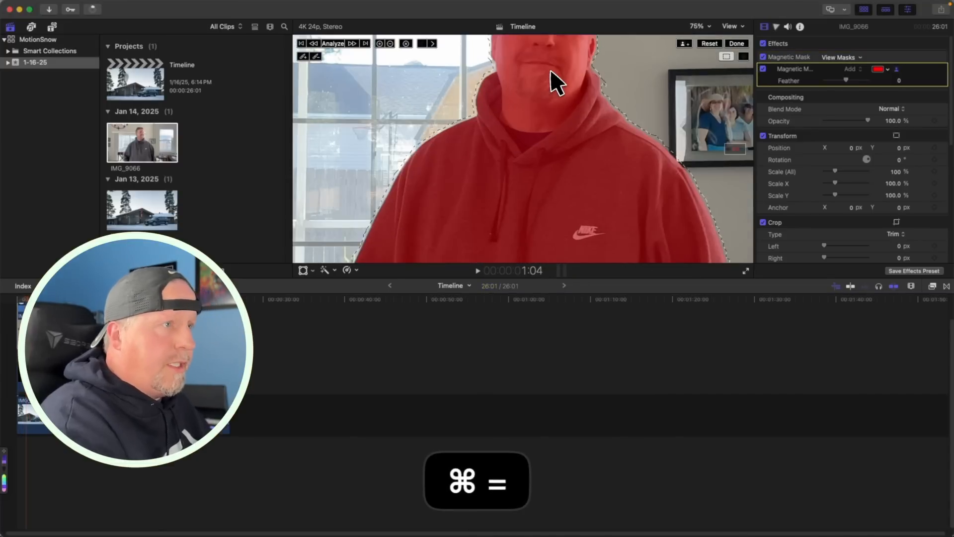
scroll(741, 159, "up", 2)
scroll(737, 144, "up", 4)
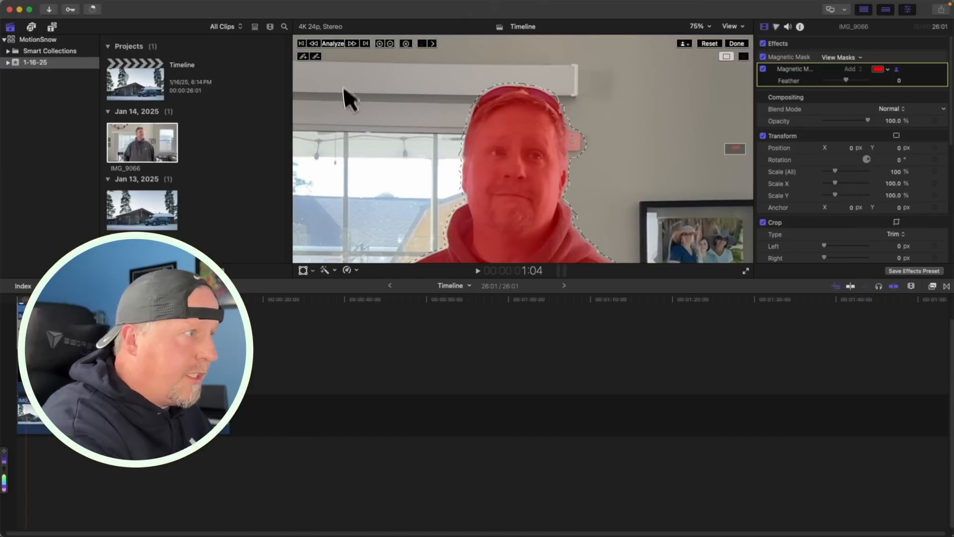
left_click(319, 56)
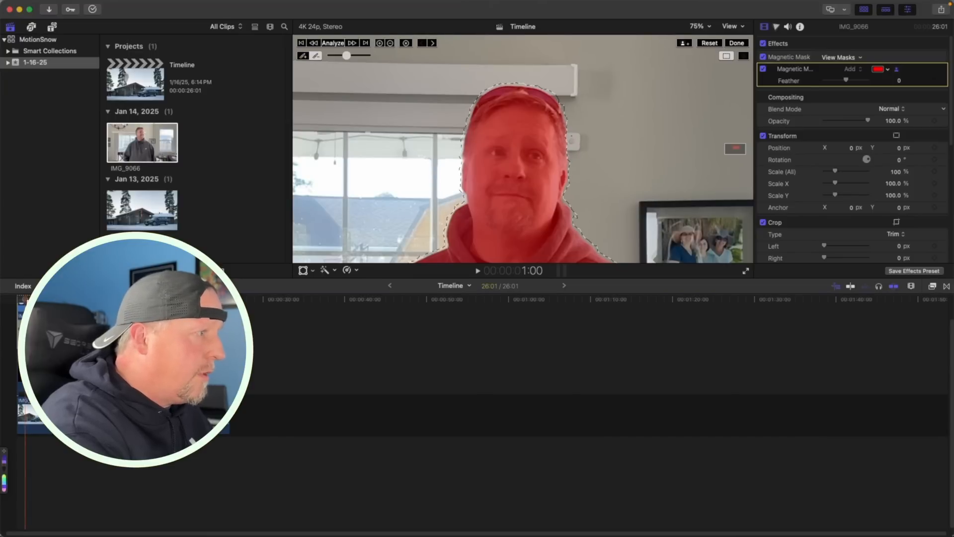
- Go through the adjacent frames from 1:00 to 1:06 and erase the remaining wall device areas from the mask
key("Right")
key("Right")
key("Right")
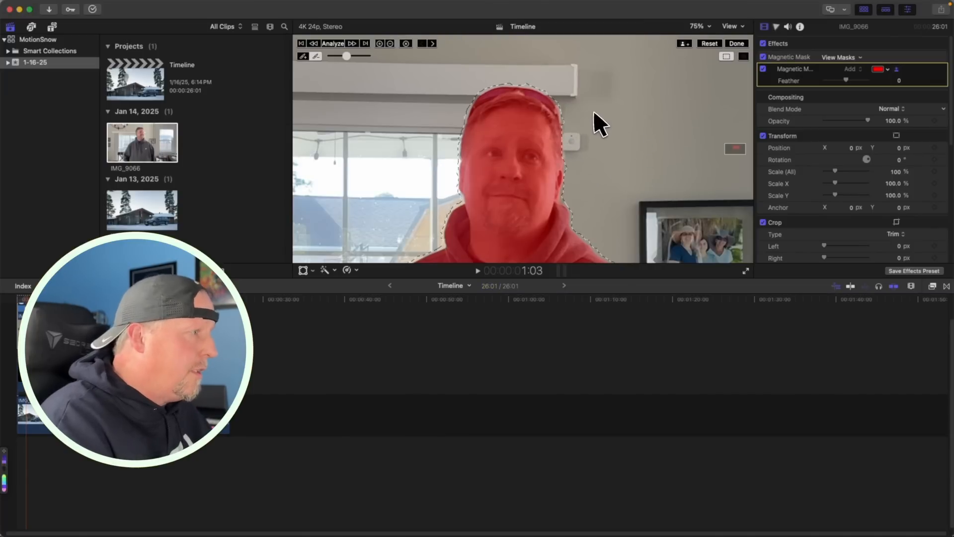
key("Right")
key("Right")
key("Right")
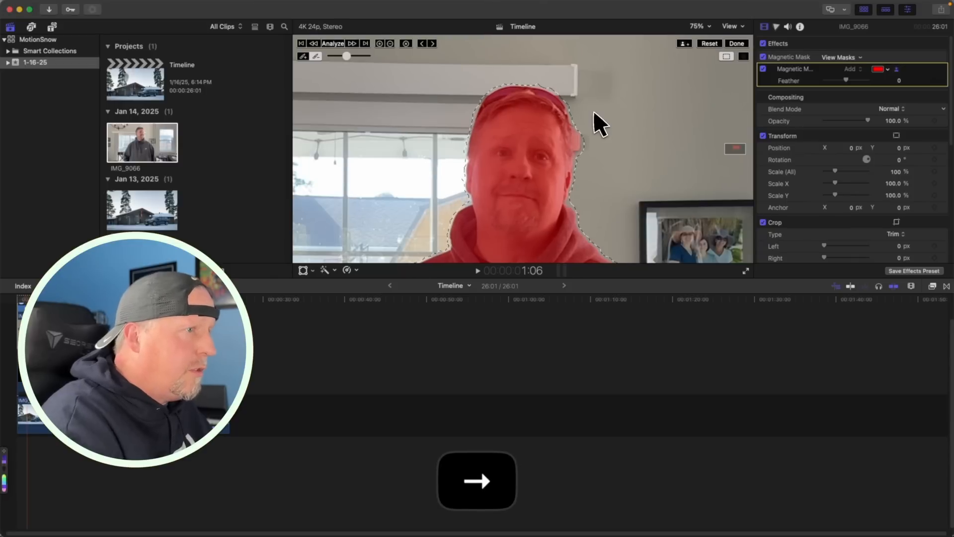
key("Left")
key("Left")
key("Right")
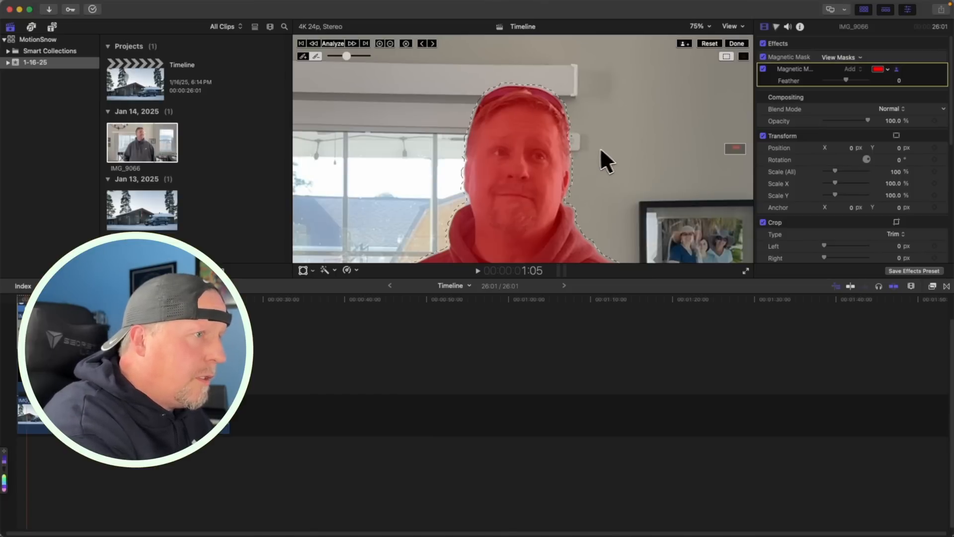
key("Right")
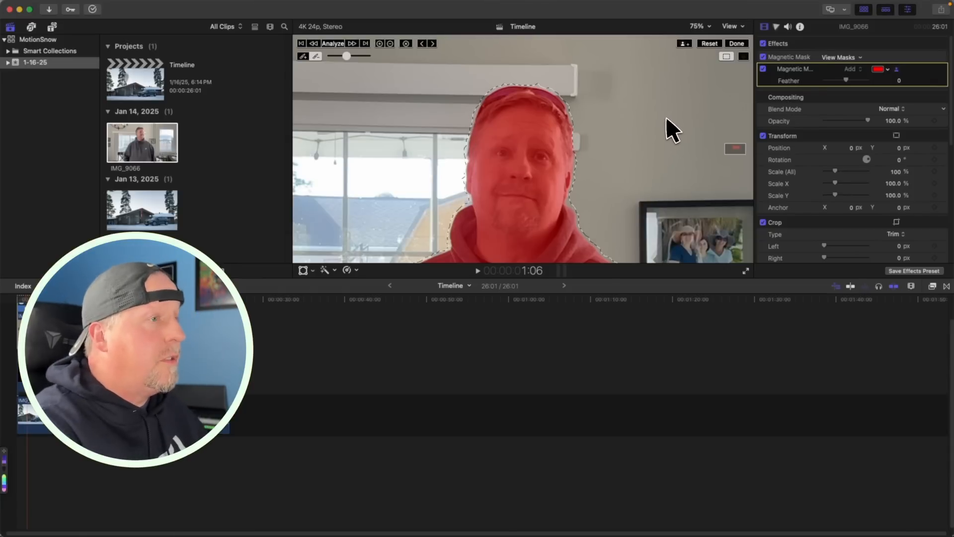
key("Right")
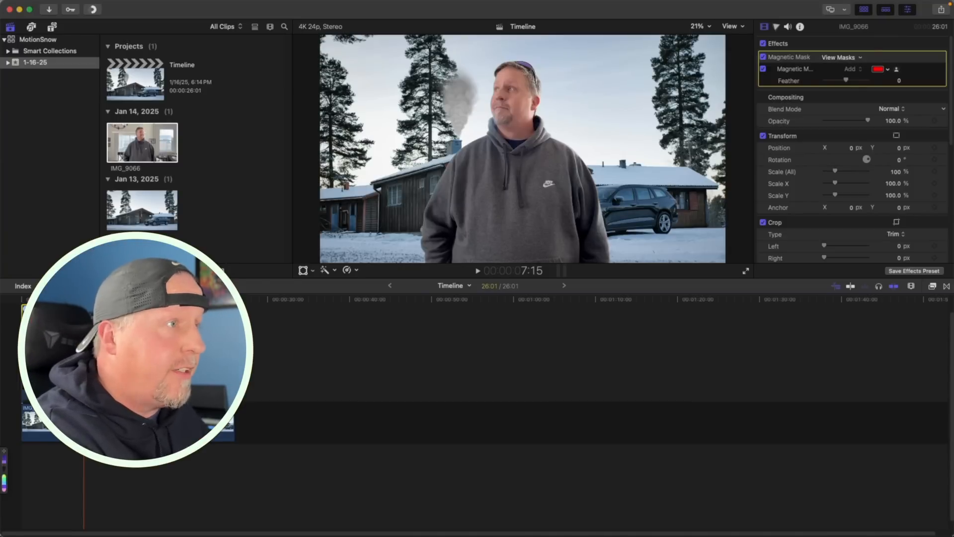
- Duplicate the IMG_9052 house clip onto a layer directly below the original, aligned with its start
scroll(248, 374, "up", 1)
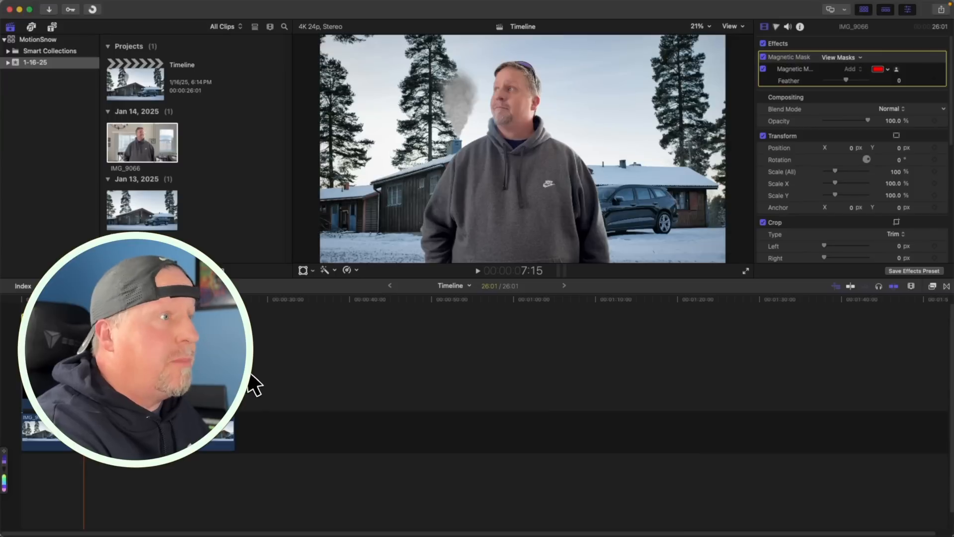
left_click_drag(83, 300, 50, 301)
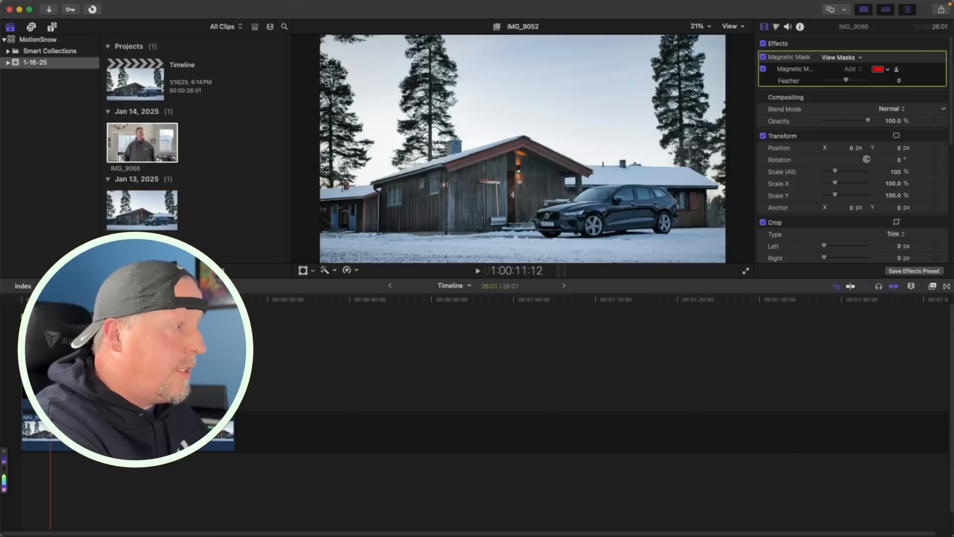
left_click(116, 431)
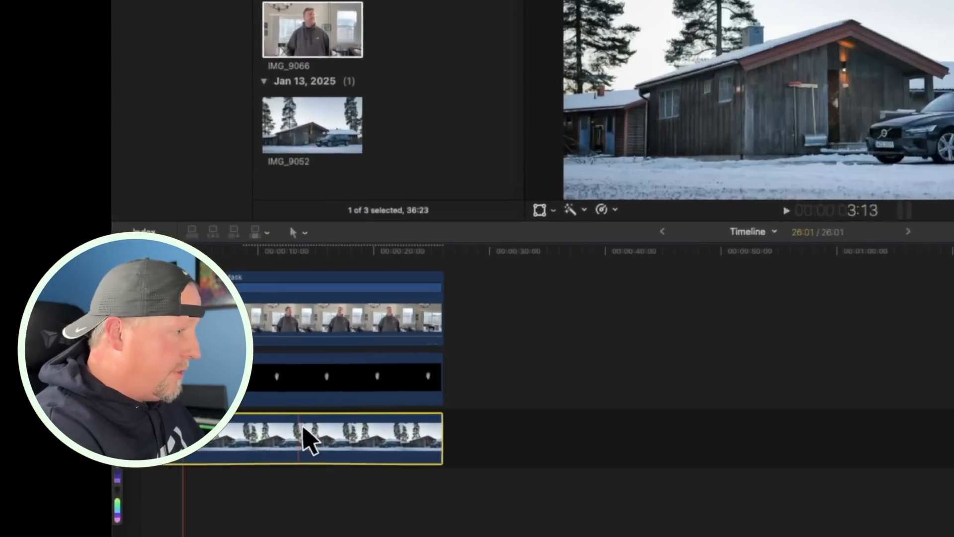
left_click_drag(303, 430, 293, 500)
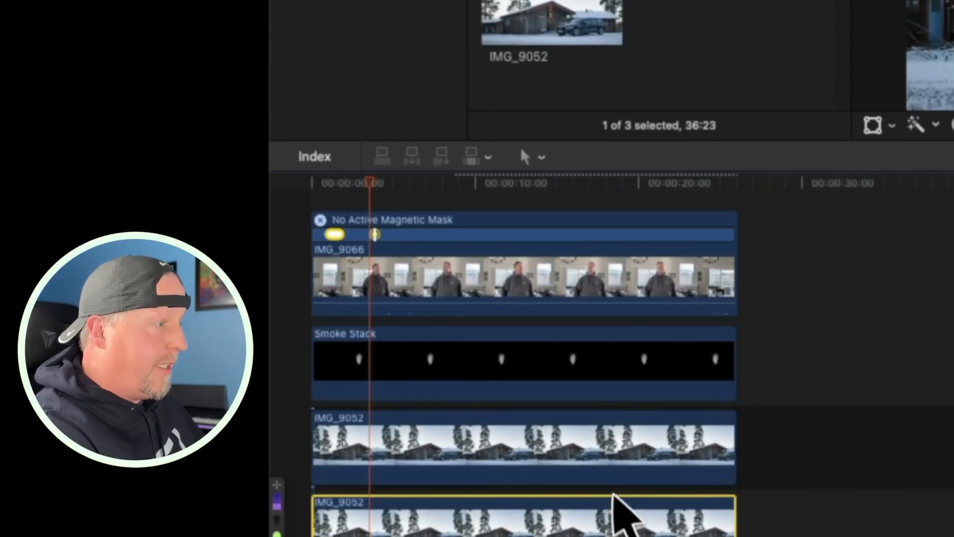
- Disable the IMG_9066 man clip and the Smoke Stack clip so only the house layers show
left_click(559, 445)
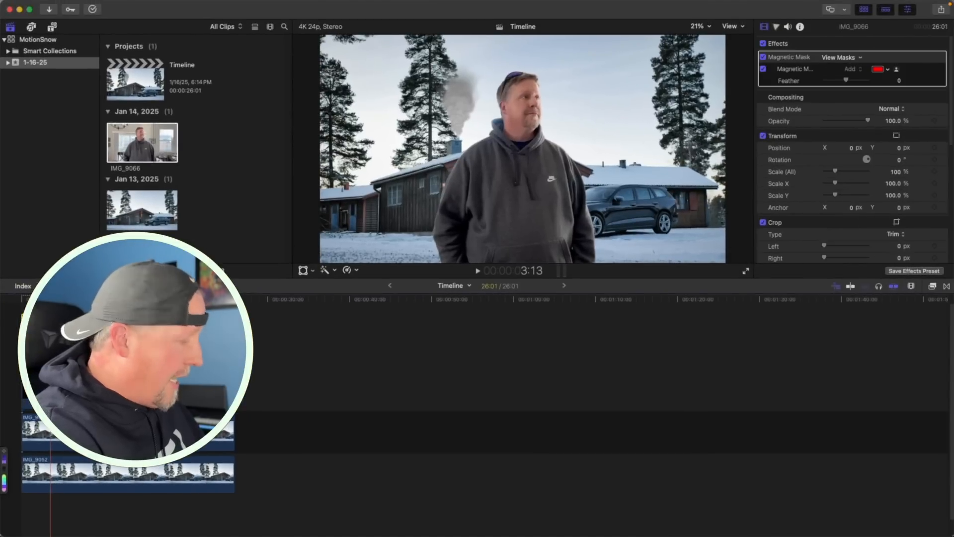
key("v")
left_click(123, 390)
key("v")
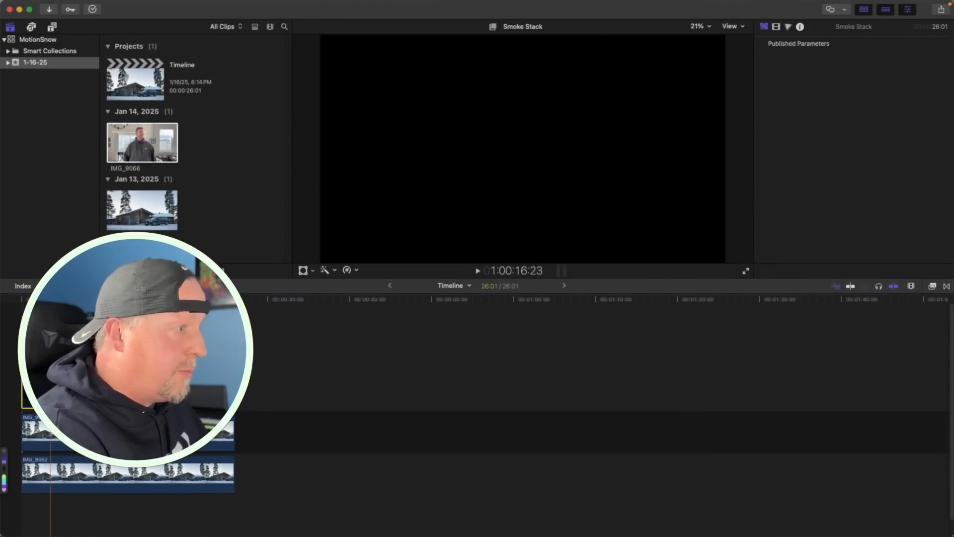
- Add a Magnetic Mask to the upper IMG_9052 clip that isolates the parked car, excluding the area above its hood, and analyze the clip
left_click(123, 431)
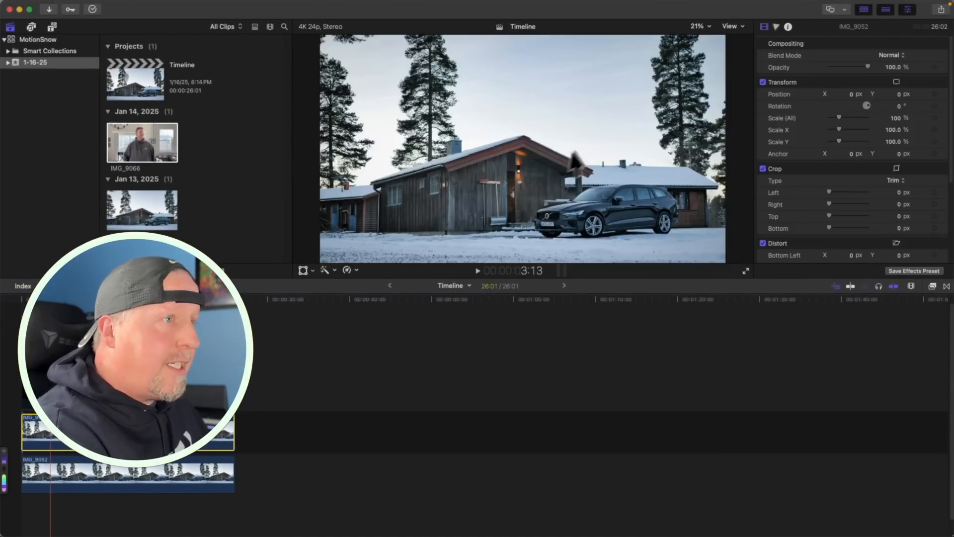
left_click(335, 270)
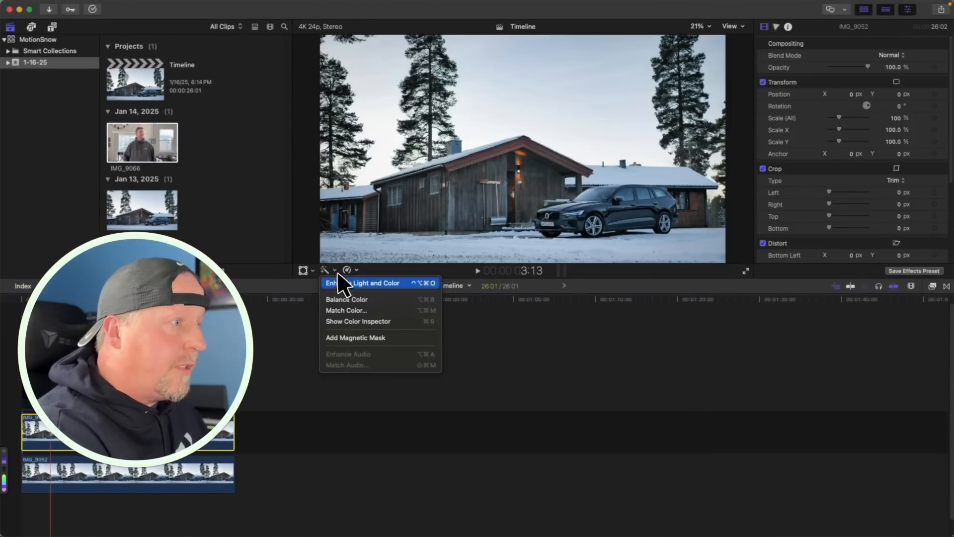
left_click(347, 338)
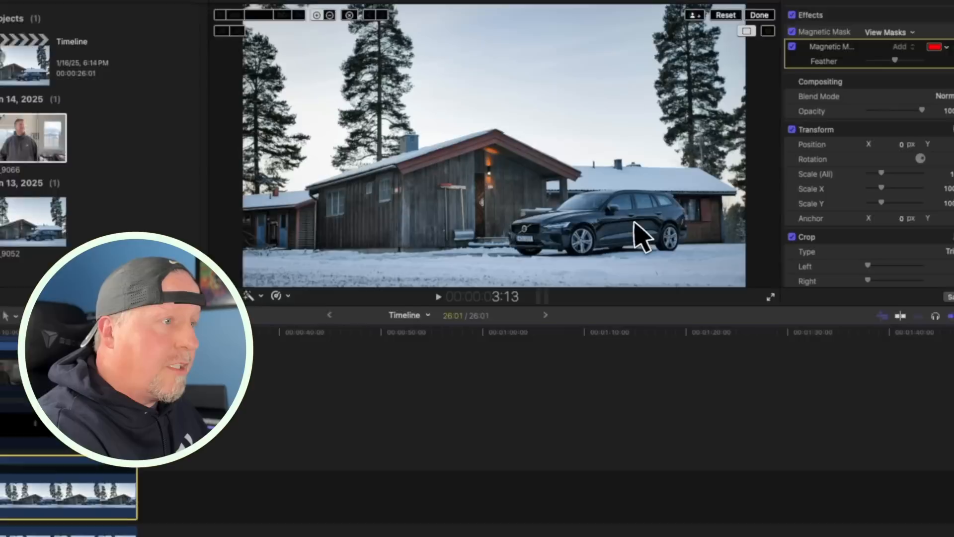
left_click(634, 211)
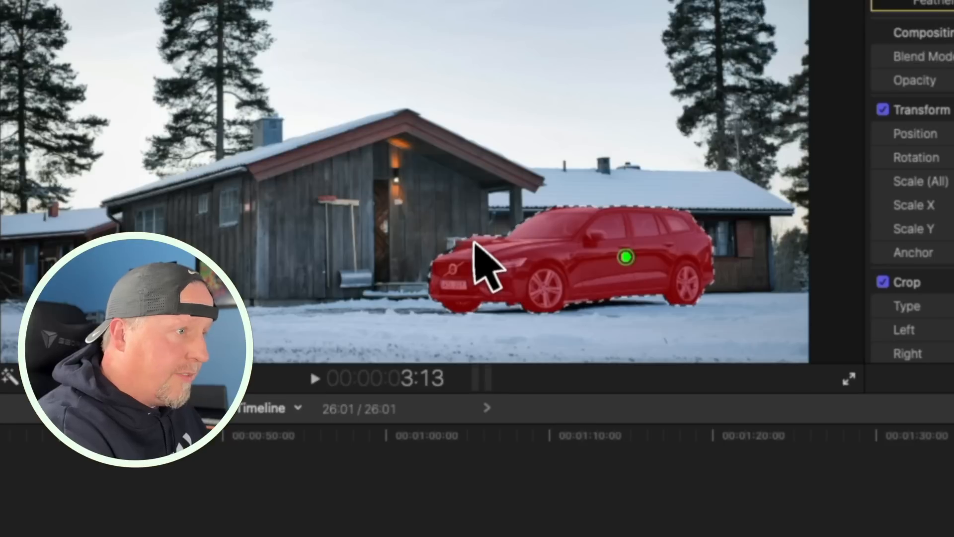
left_click(471, 241, "alt")
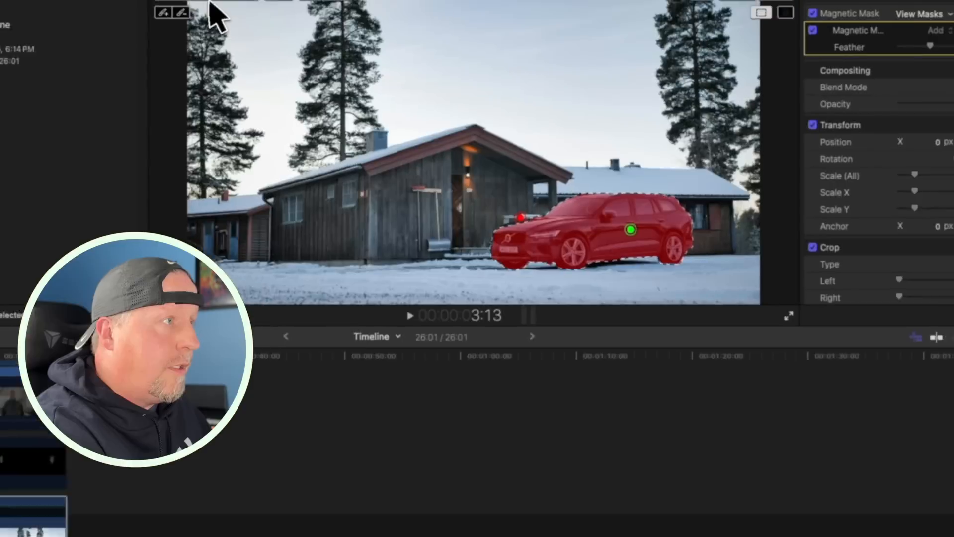
left_click(330, 40)
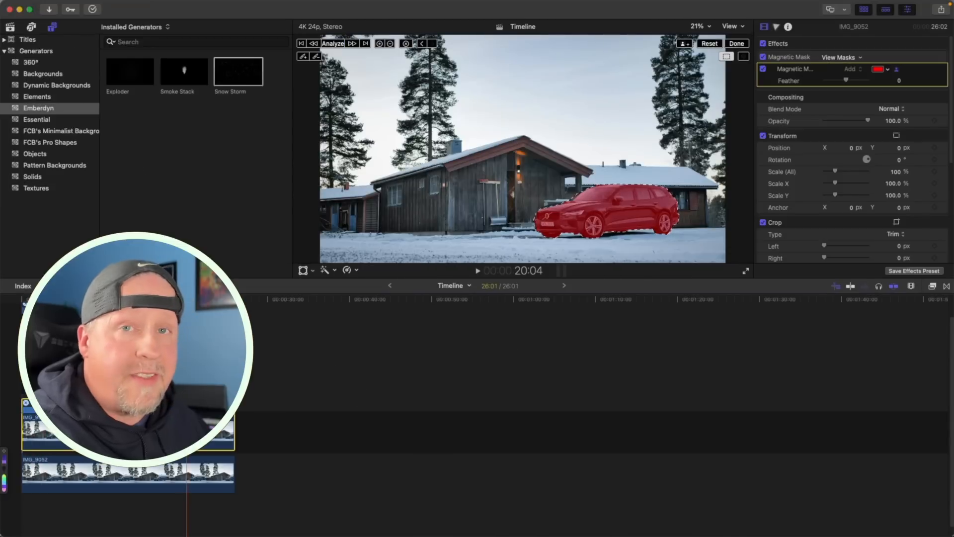
left_click(740, 43)
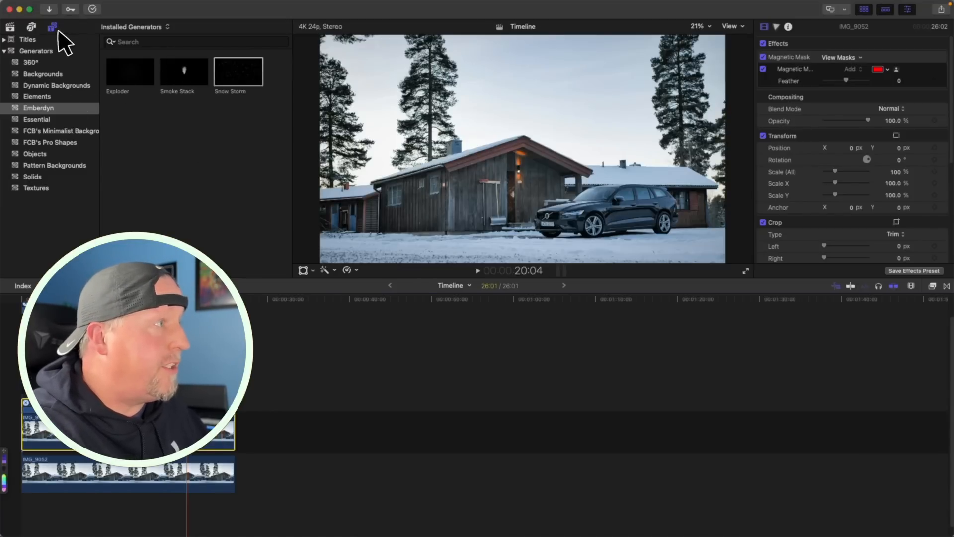
- Insert the Emberdyn Snow Storm generator between the two IMG_9052 layers at the start and extend it to the end of the clips
left_click(43, 107)
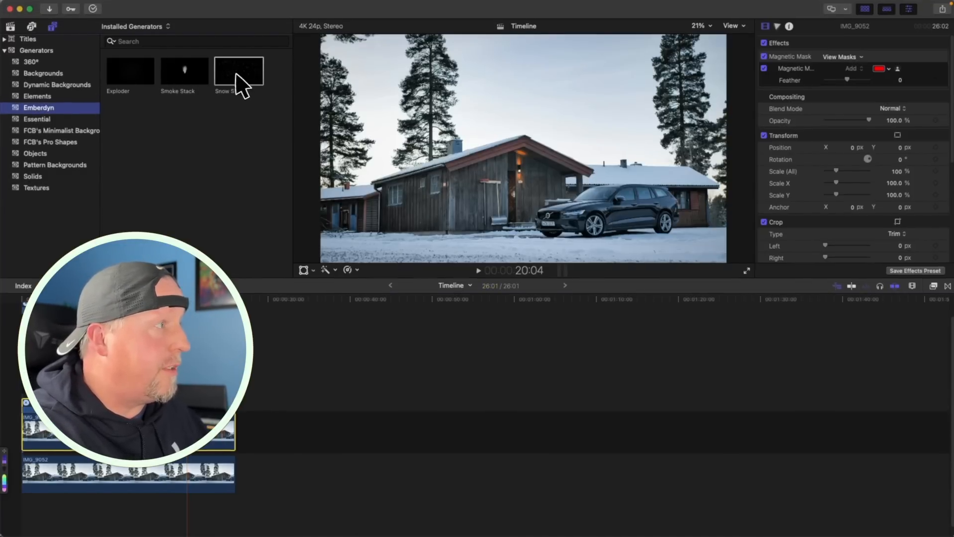
left_click_drag(237, 75, 209, 358)
left_click_drag(649, 219, 293, 433)
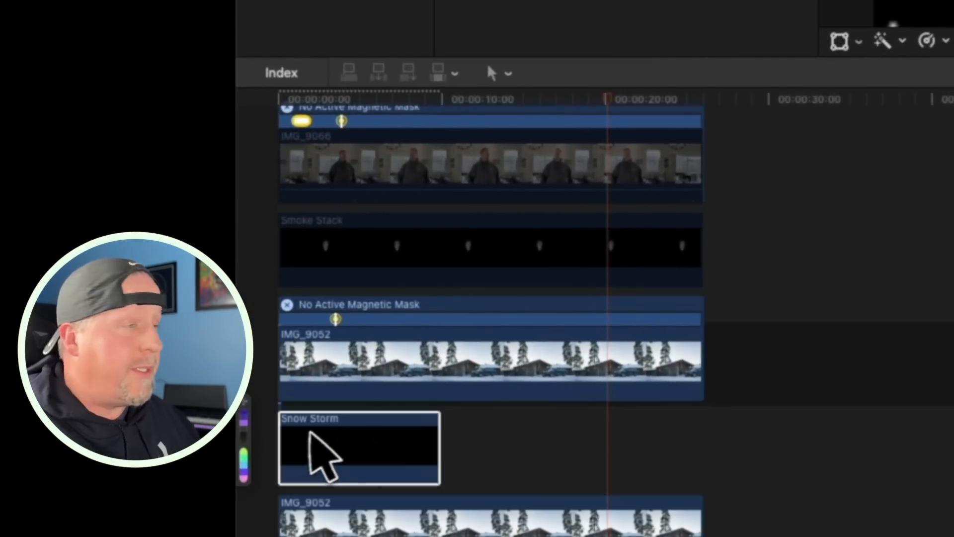
left_click_drag(441, 440, 484, 440)
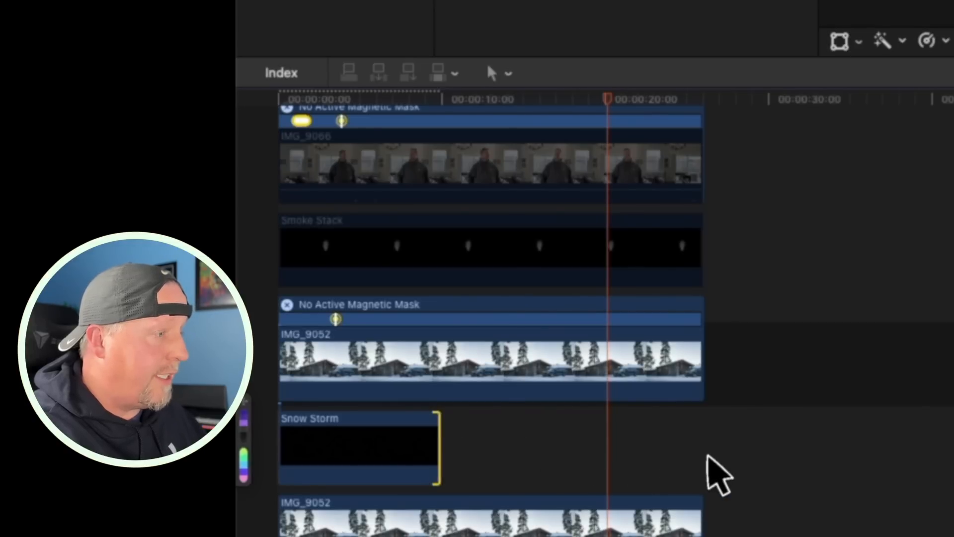
left_click_drag(707, 454, 697, 452)
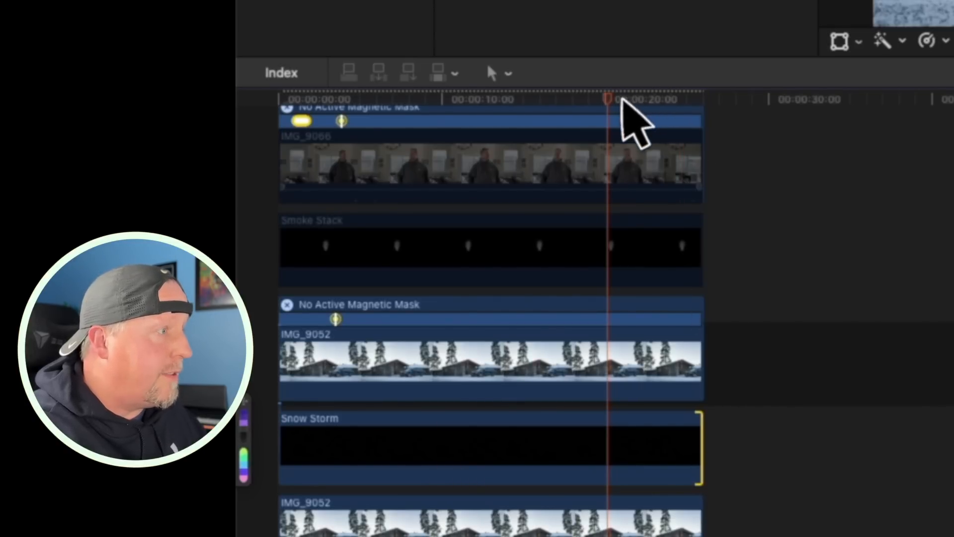
- Play the timeline from its start to preview the snow falling behind the masked car
left_click_drag(618, 100, 610, 101)
left_click_drag(547, 132, 241, 146)
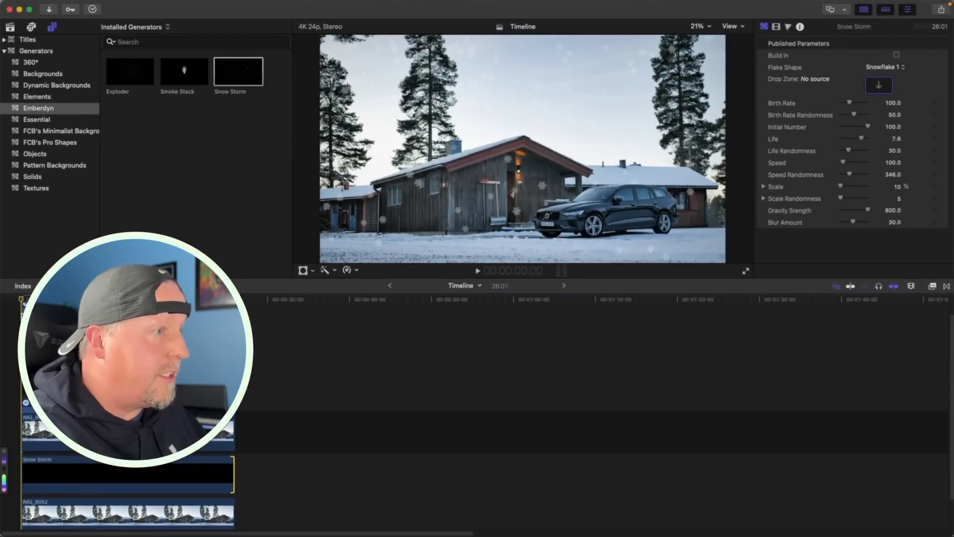
key("space")
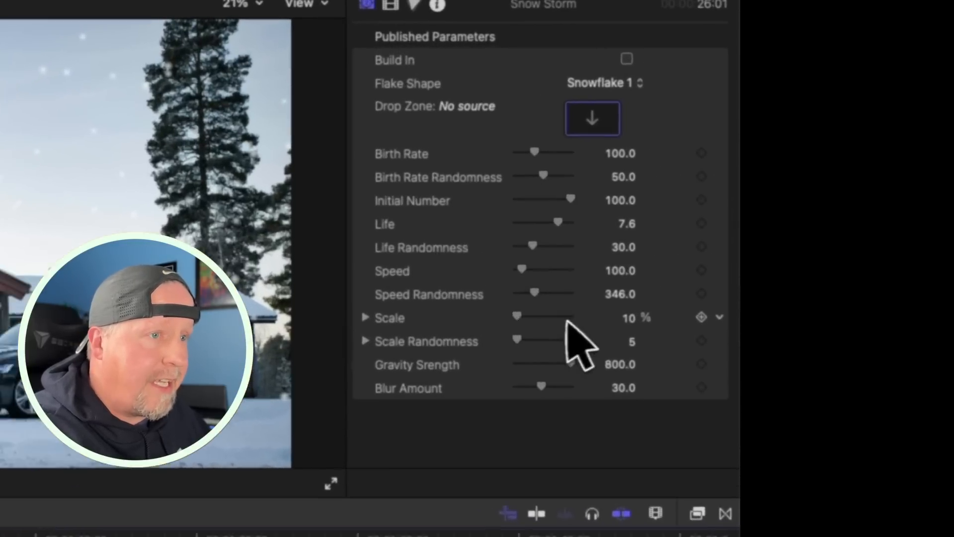
- Set the Snow Storm's Scale to 6% and its Scale Randomness to 3
left_click(632, 319)
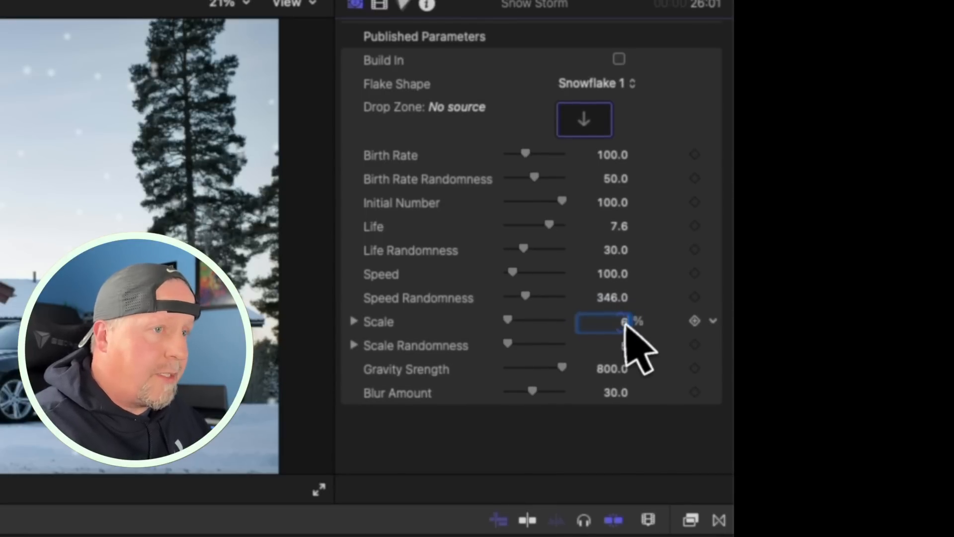
type("6")
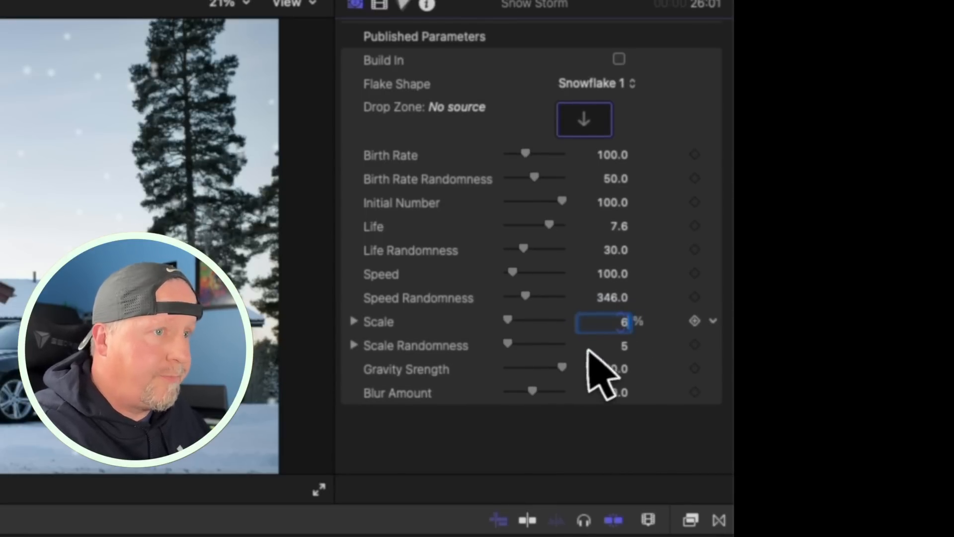
key("Return")
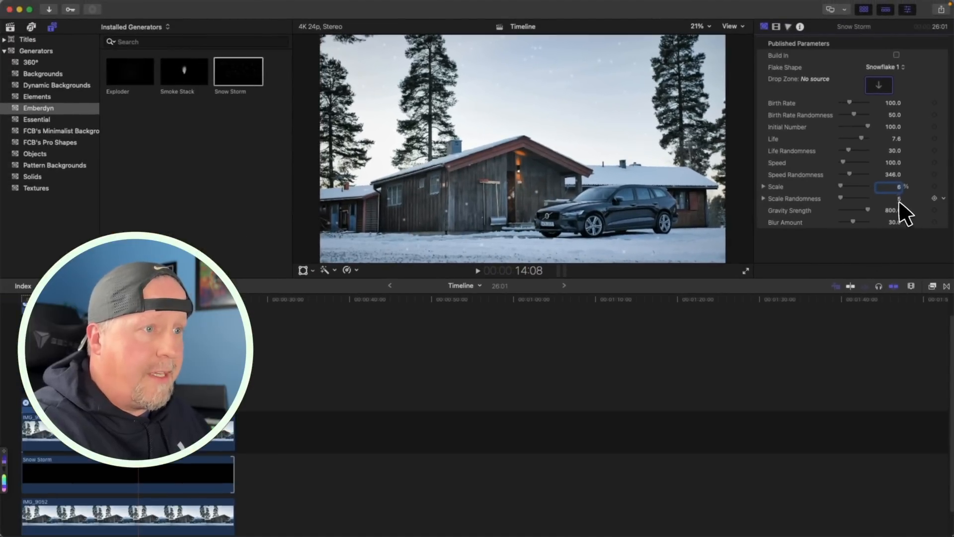
left_click(868, 216)
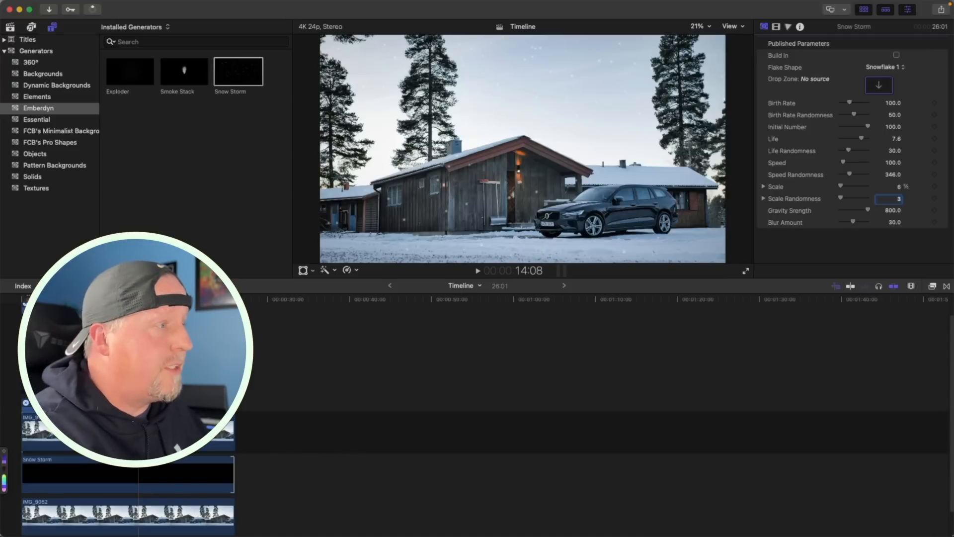
- Set the Blur Amount of the snow behind the car to 19 and its Flake Shape to Snowflake 3
left_click_drag(138, 299, 21, 300)
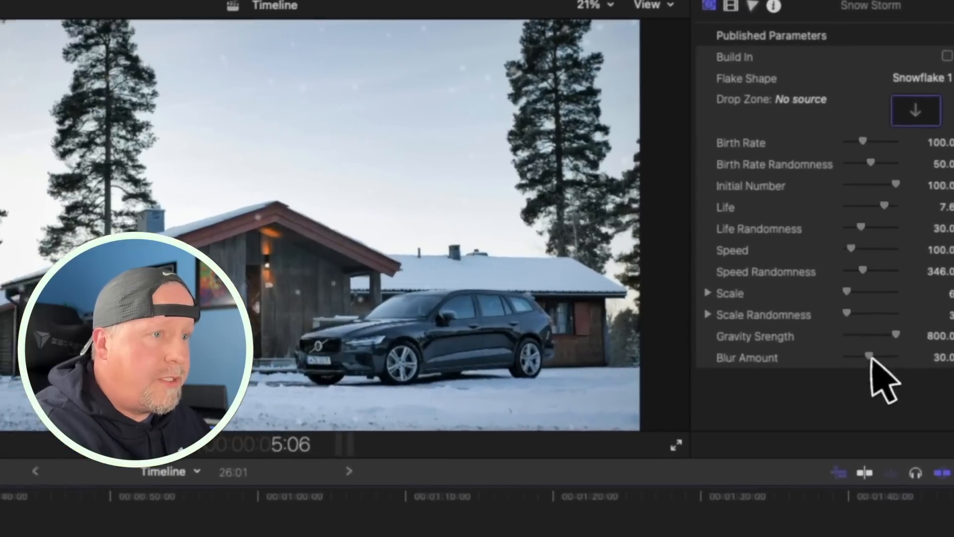
left_click_drag(854, 222, 853, 221)
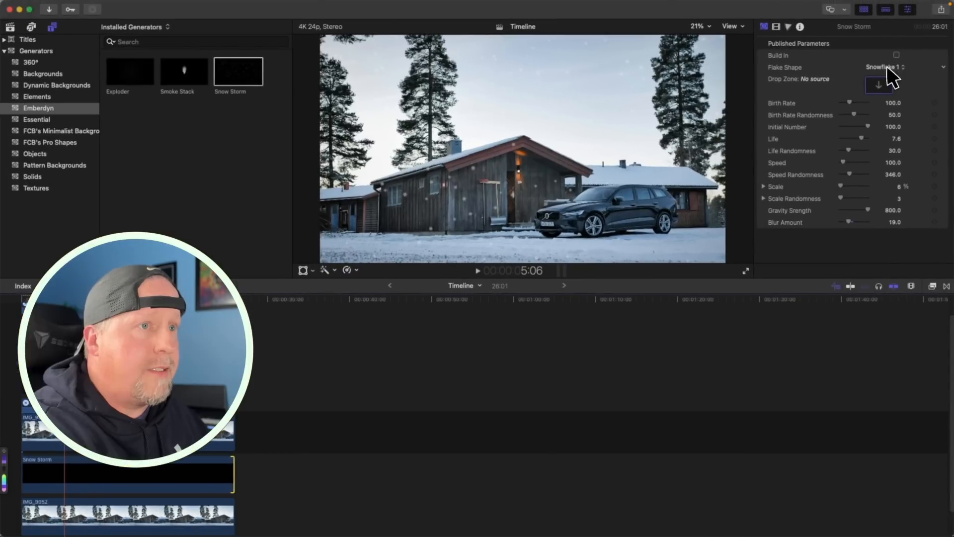
left_click(939, 82)
left_click(887, 80)
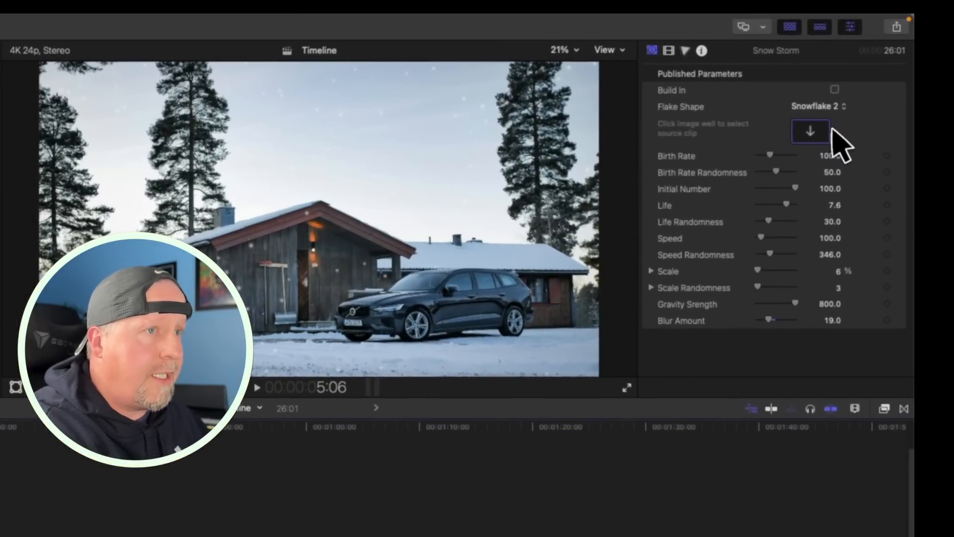
left_click(829, 106)
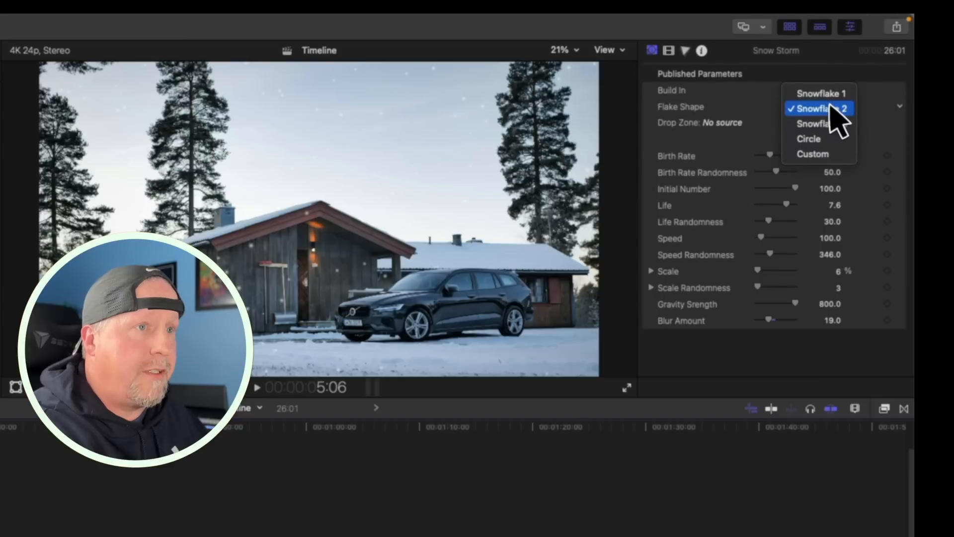
left_click(826, 124)
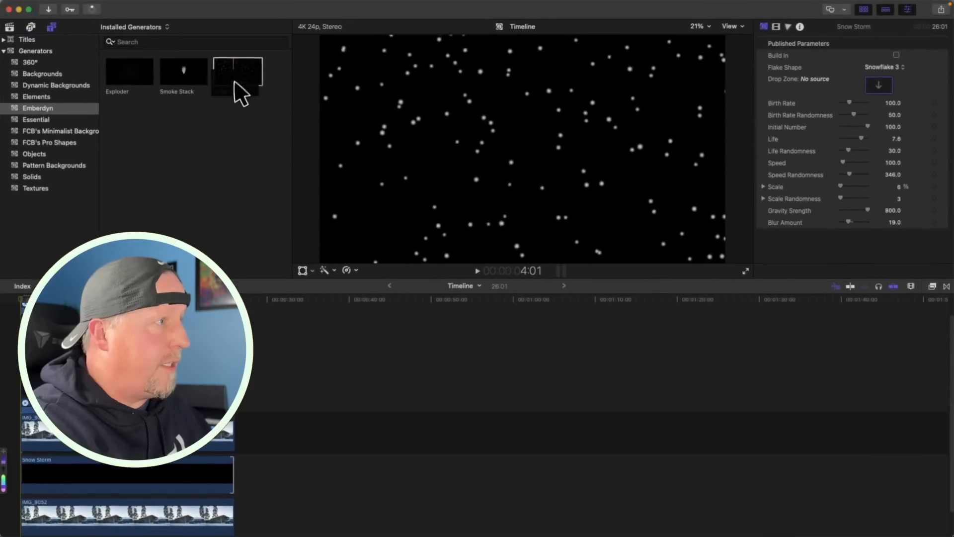
- Add a second Snow Storm generator directly above the masked IMG_9052 clip at the start and extend it to the end of the clips
left_click_drag(235, 83, 177, 236)
left_click_drag(65, 358, 27, 377)
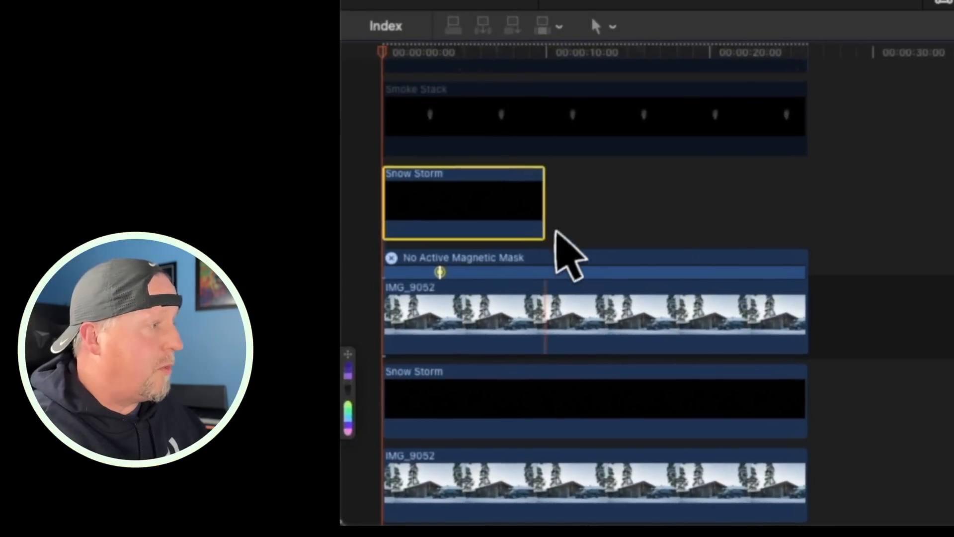
left_click(543, 199)
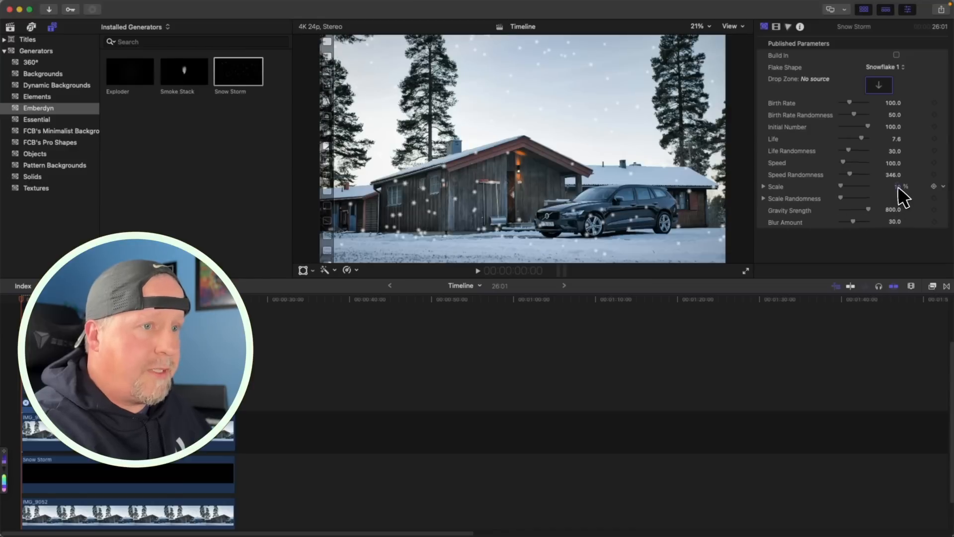
- Set the second Snow Storm's Scale Randomness to 3, Birth Rate to 158 and Birth Rate Randomness to 26
left_click(899, 186)
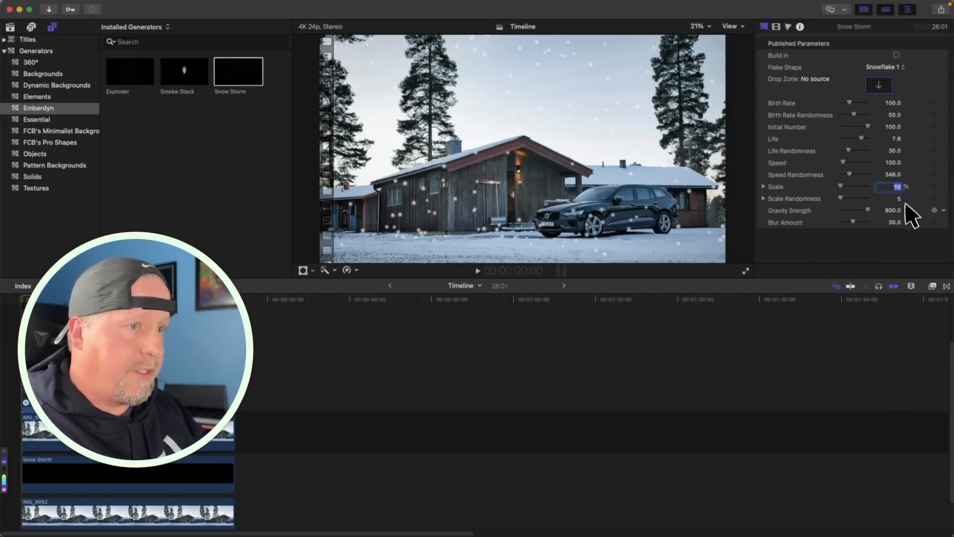
type("2")
key("Return")
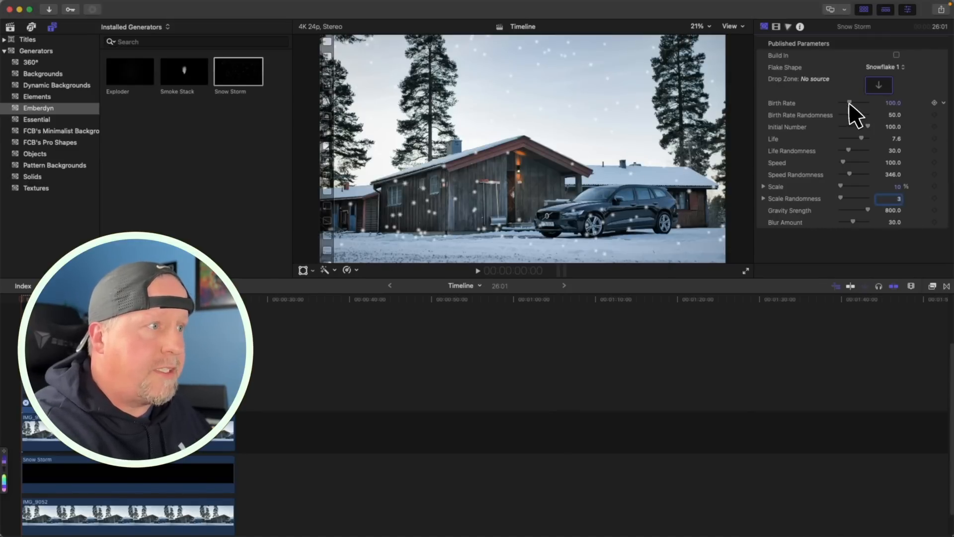
left_click_drag(852, 103, 855, 105)
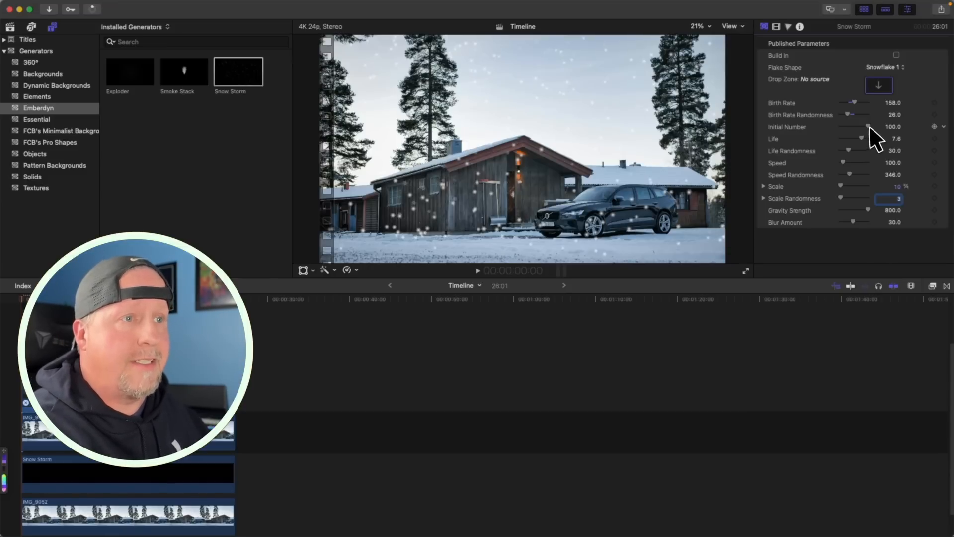
- Set the second Snow Storm's Initial Number to 75, Life to 8.96, Life Randomness to 36 and Speed to 38
left_click_drag(869, 127, 842, 162)
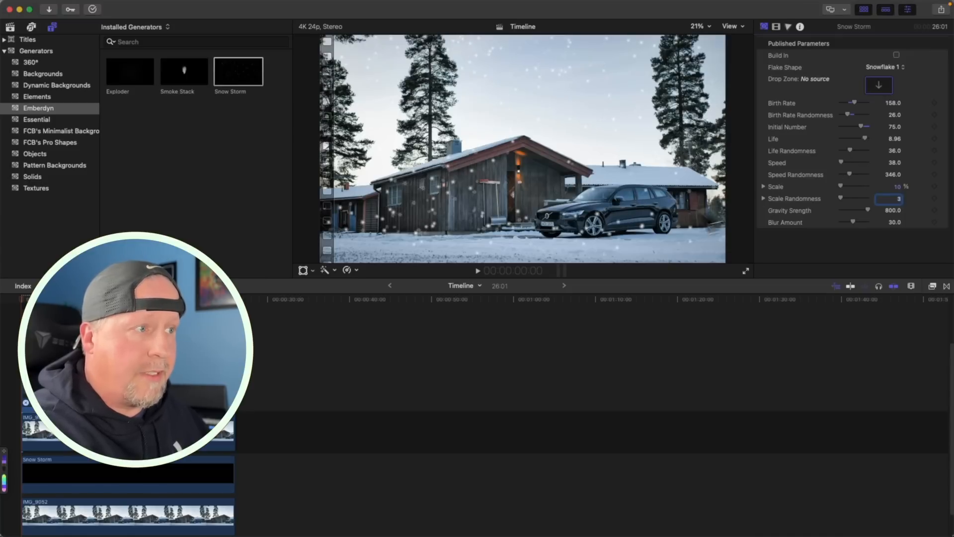
key("Return")
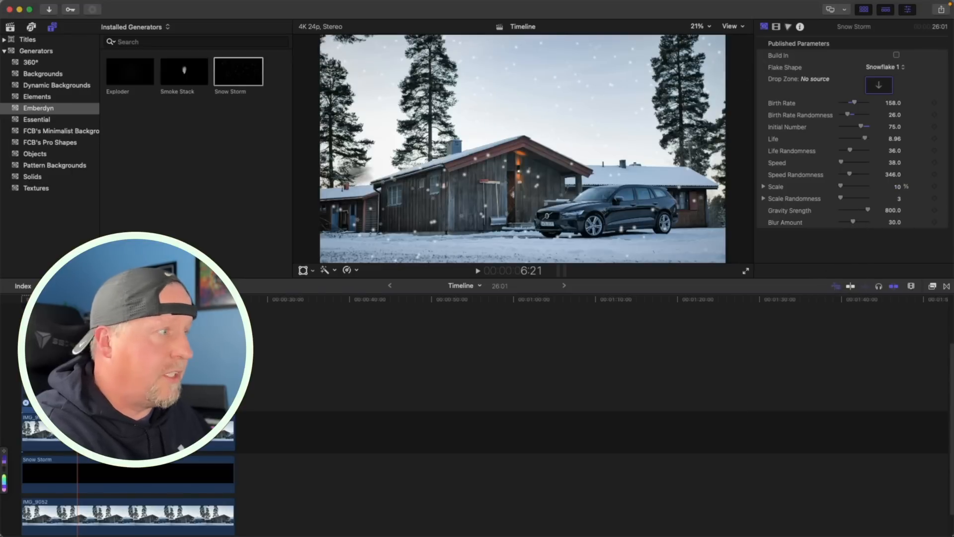
left_click(901, 68)
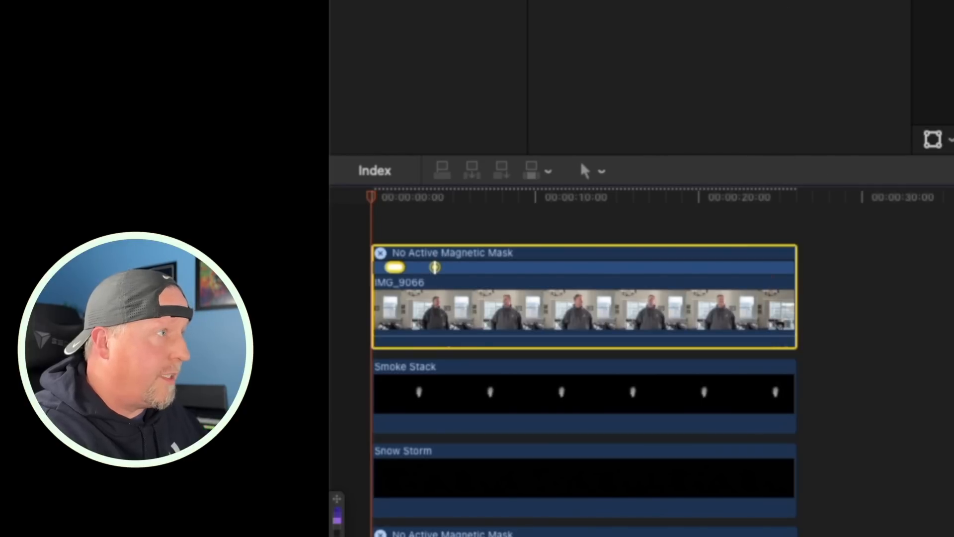
- Add a full-length Snow Storm generator above the IMG_9066 clip and set its Blur Amount to 44
left_click_drag(671, 2, 379, 230)
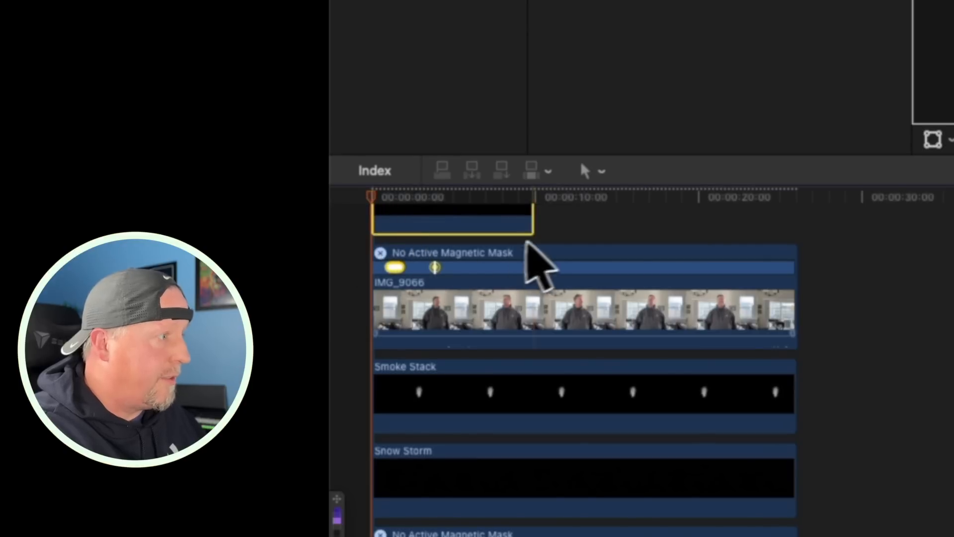
left_click(532, 221)
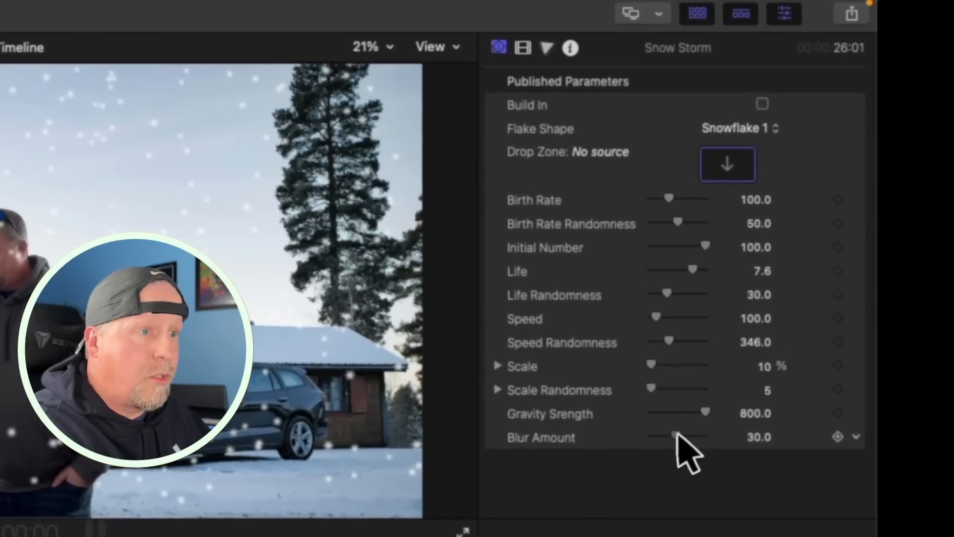
left_click_drag(676, 434, 688, 437)
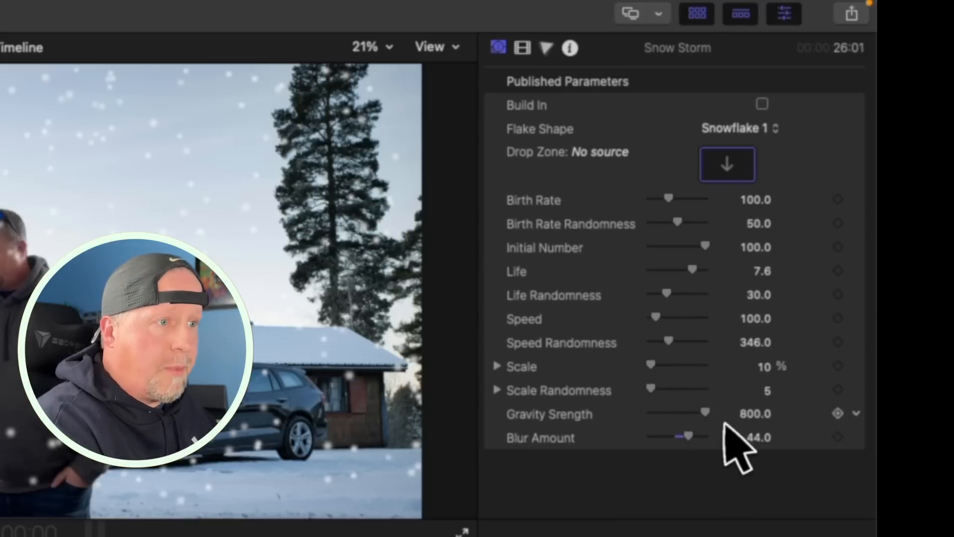
- Set the Scale Randomness of the Snow Storm above IMG_9066 to 4, Gravity Strength to 73 and Life to 7.56
left_click(652, 389)
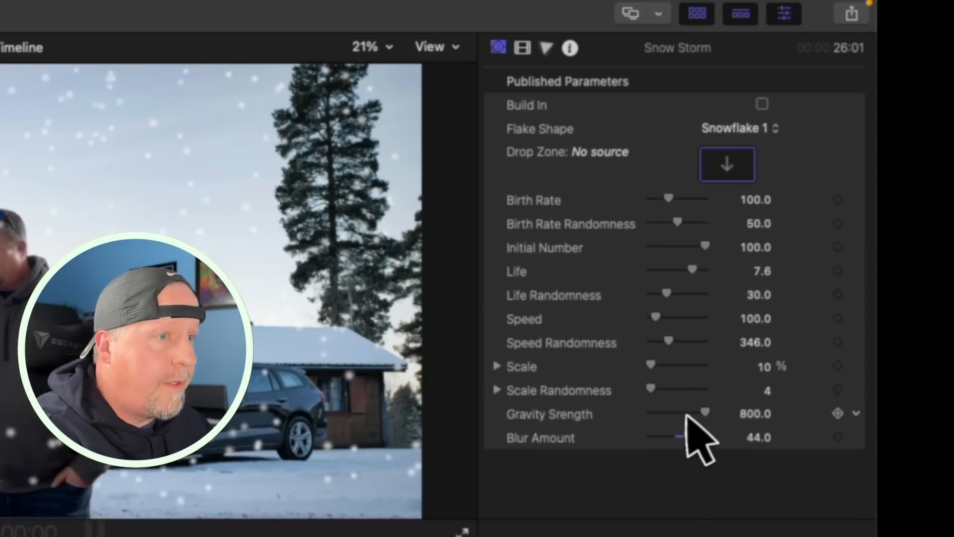
left_click_drag(708, 414, 694, 414)
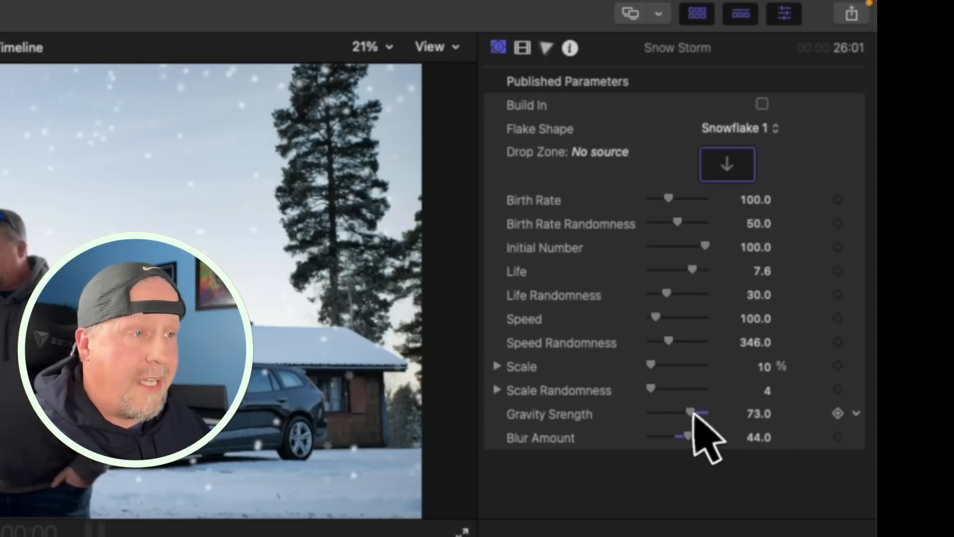
left_click(688, 270)
- Set the top Snow Storm's Birth Rate to 136, Birth Rate Randomness to 81 and Initial Number to 60
left_click_drag(706, 247, 677, 199)
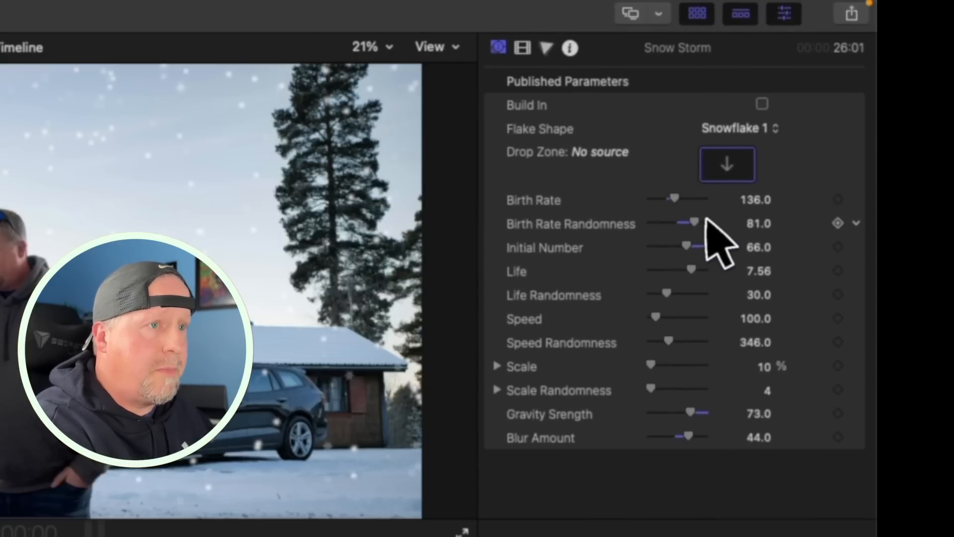
left_click_drag(691, 250, 661, 320)
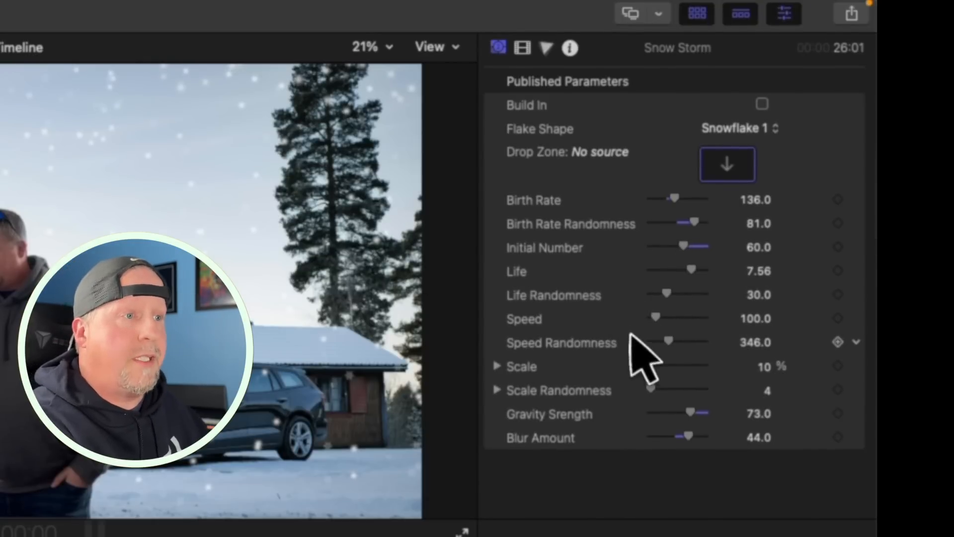
- Set the top Snow Storm's Speed to 20, Speed Randomness to 230.6 and Blur Amount to 50, checking the snowfall along the timeline
left_click_drag(673, 324, 651, 320)
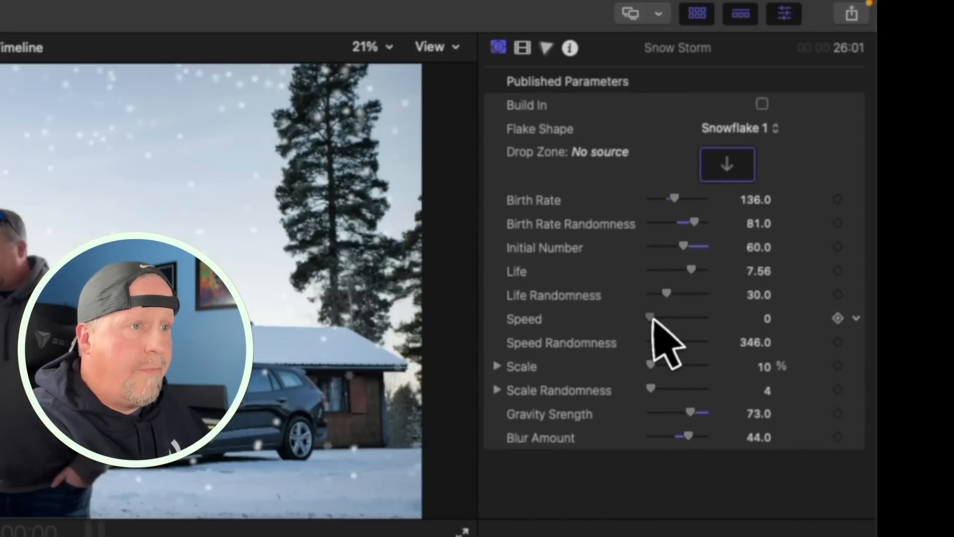
left_click(768, 319)
type("20")
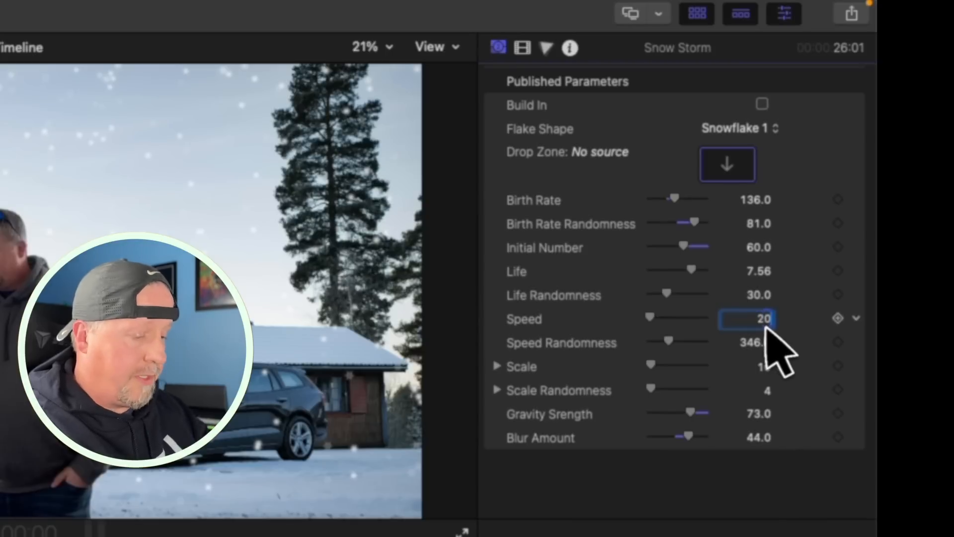
key("Return")
left_click_drag(754, 344, 755, 346)
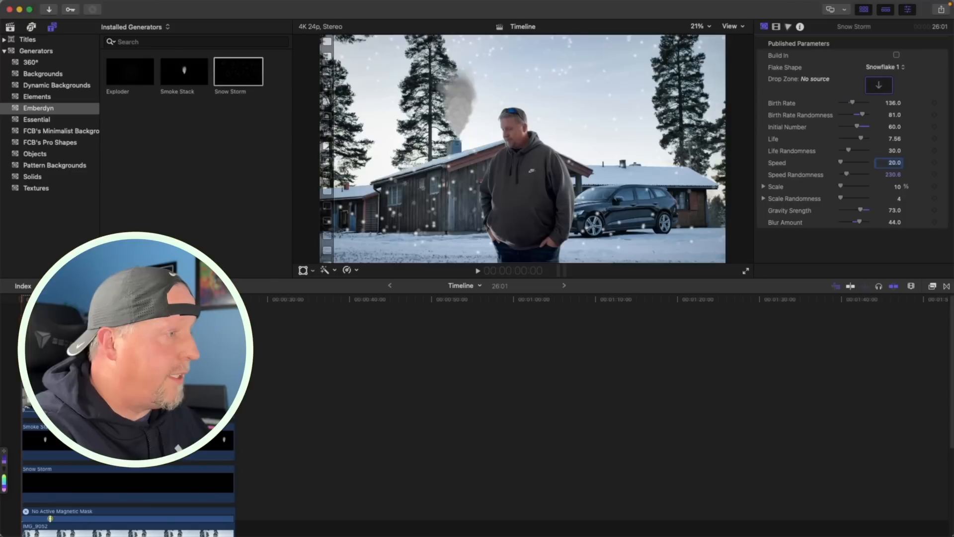
left_click_drag(24, 301, 45, 301)
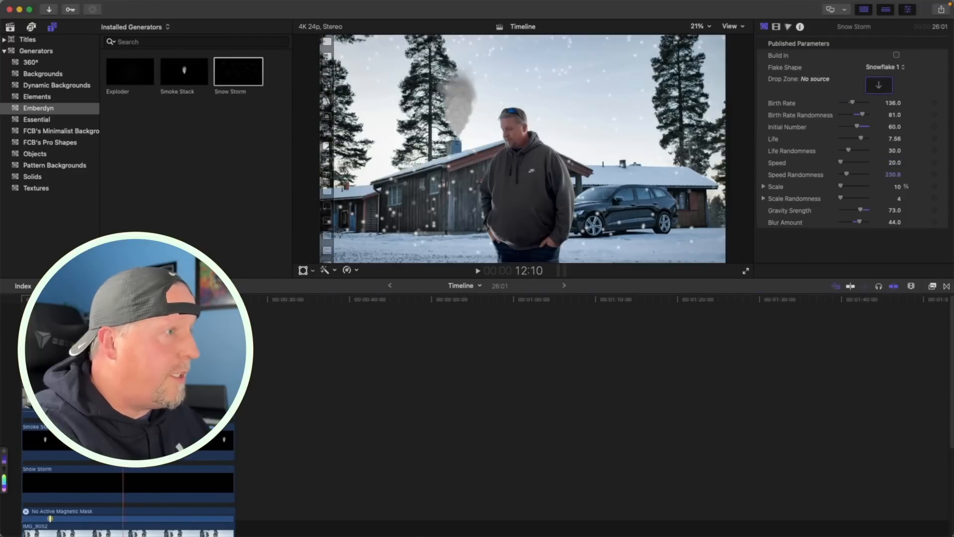
left_click_drag(123, 301, 167, 300)
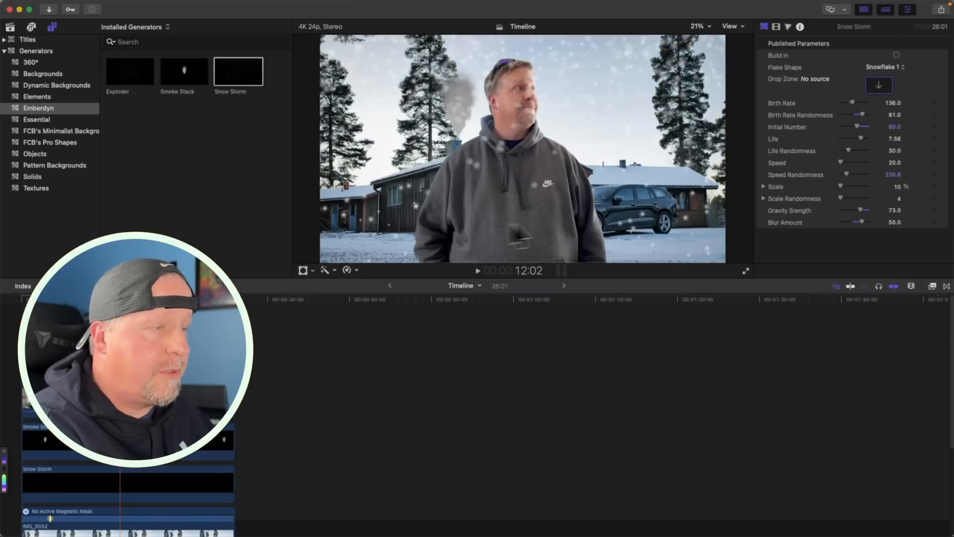
- Change the top Snow Storm's Flake Shape to Snowflake 3 and set its Scale to 4%
left_click(885, 67)
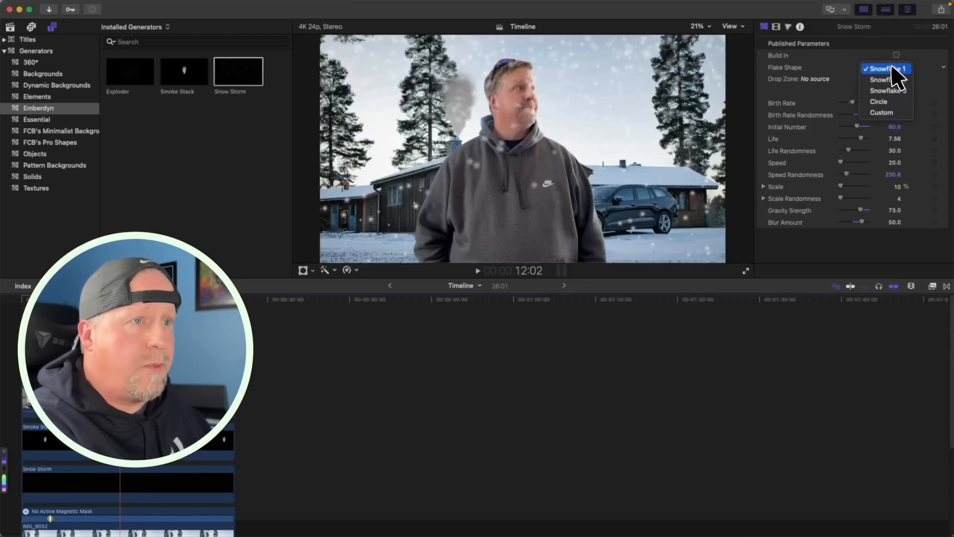
left_click(888, 81)
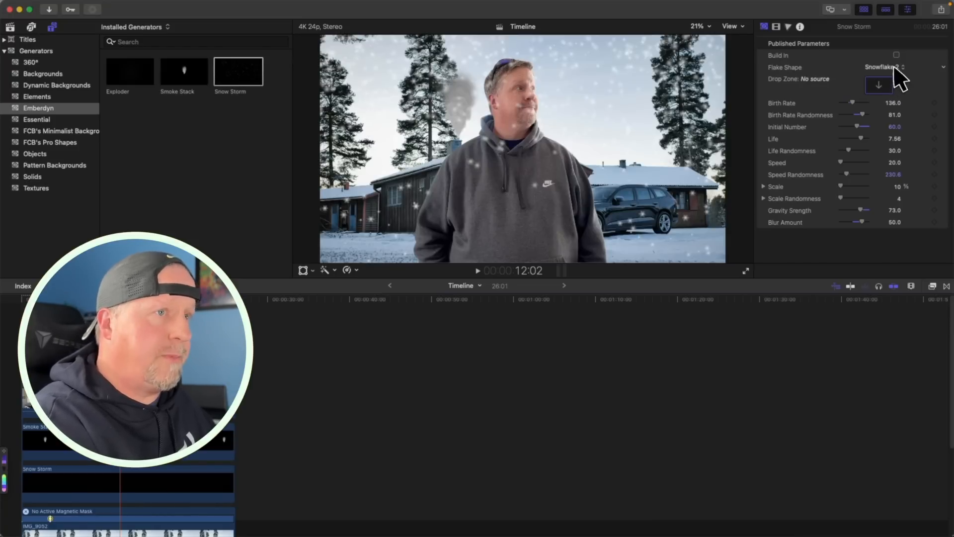
left_click(897, 69)
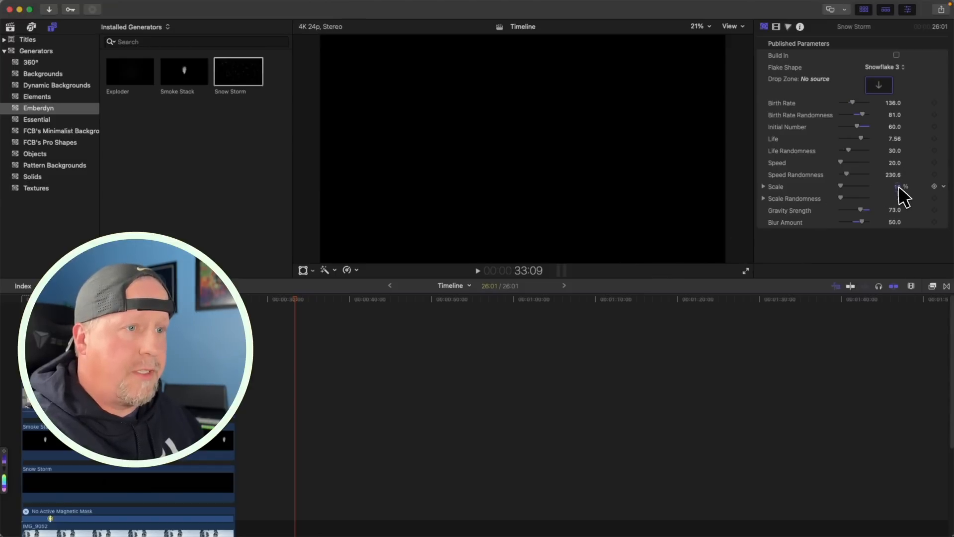
left_click(898, 187)
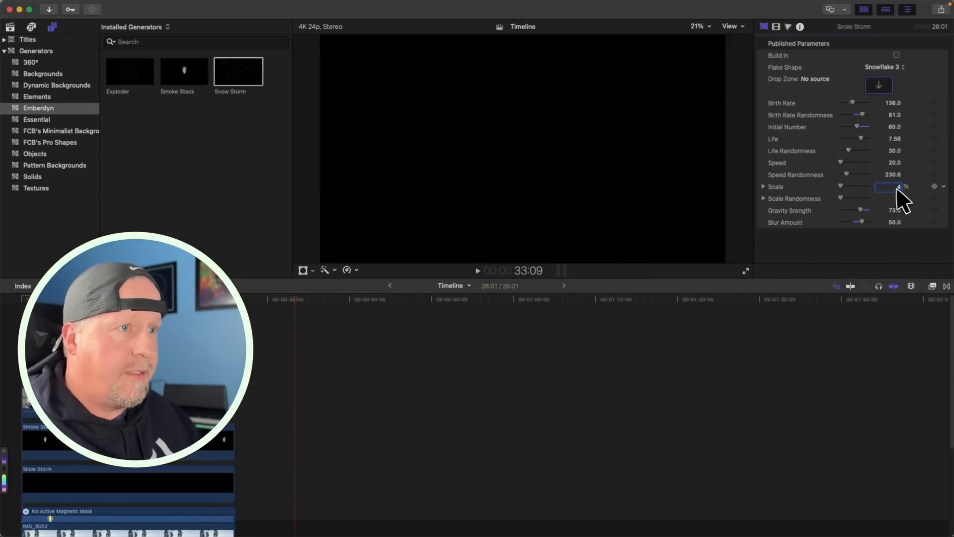
type("4")
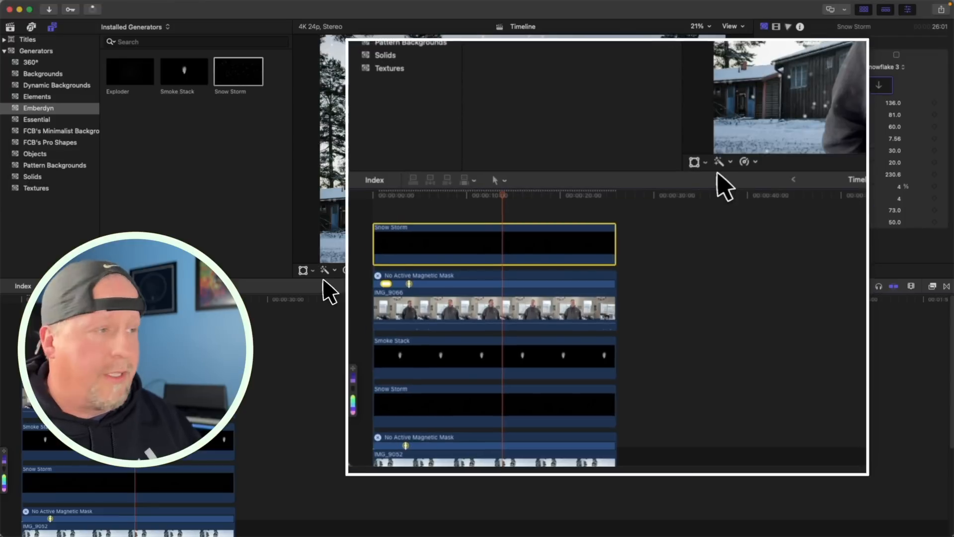
- Add a full-length Pro Burns title from FCB's Pro Zooms above the top Snow Storm, and raise and enlarge its zoom frame
scroll(177, 389, "down", 4)
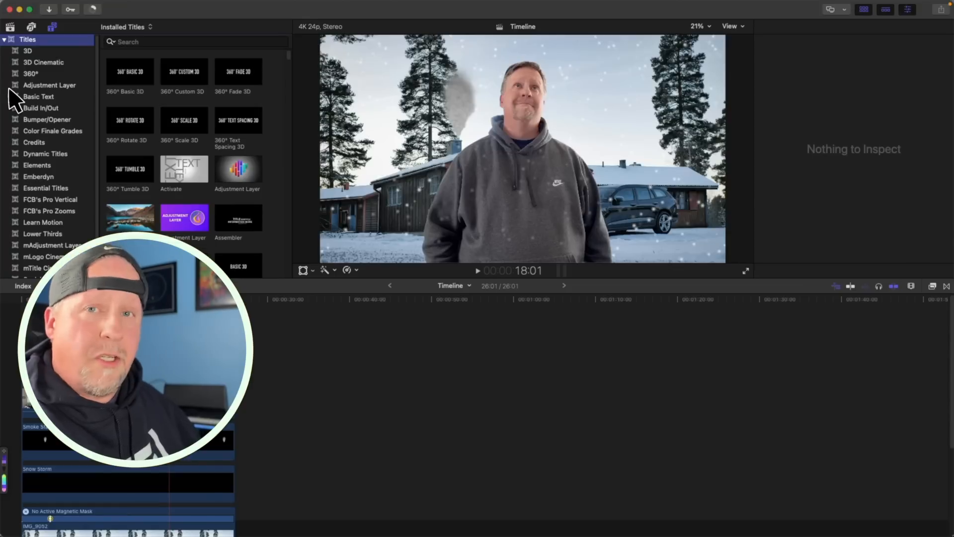
left_click(36, 211)
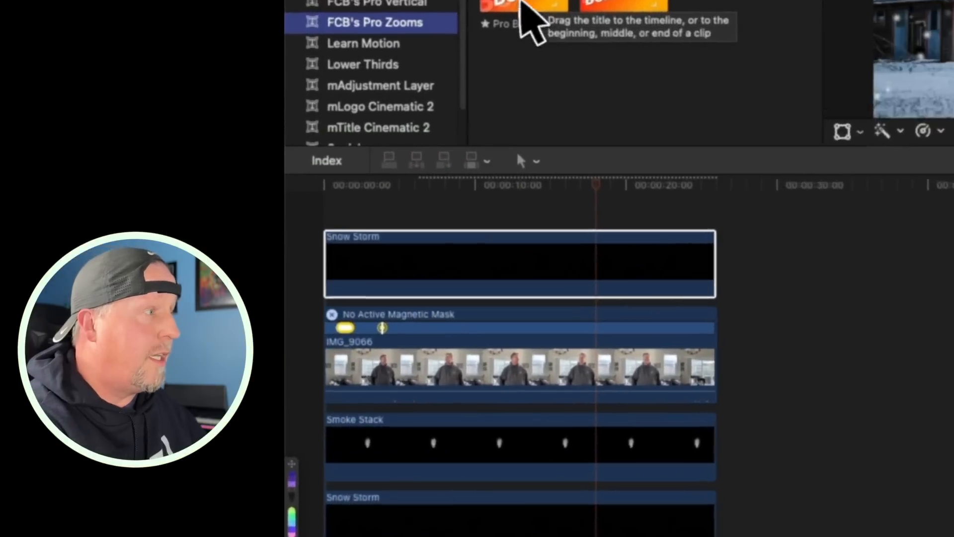
left_click_drag(126, 198, 125, 200)
left_click_drag(594, 2, 383, 194)
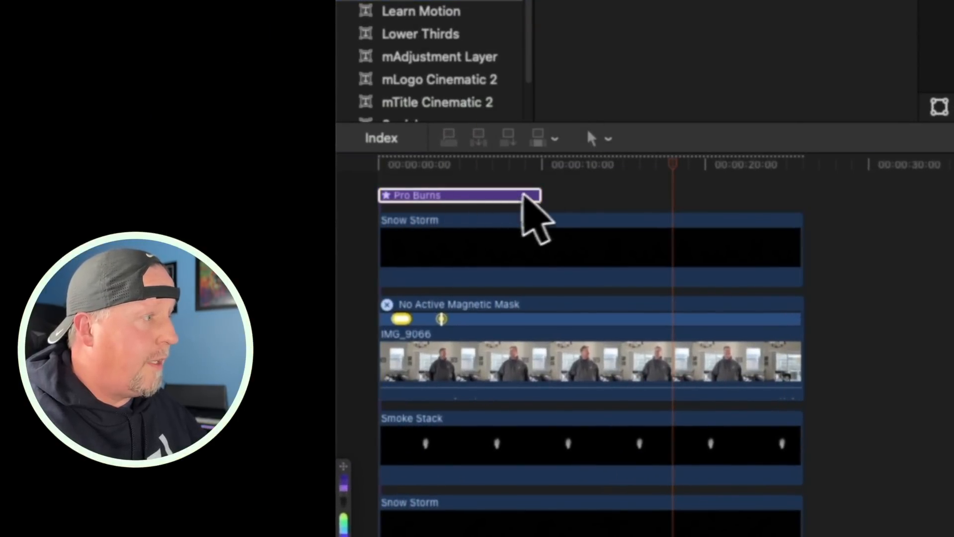
left_click_drag(542, 198, 811, 197)
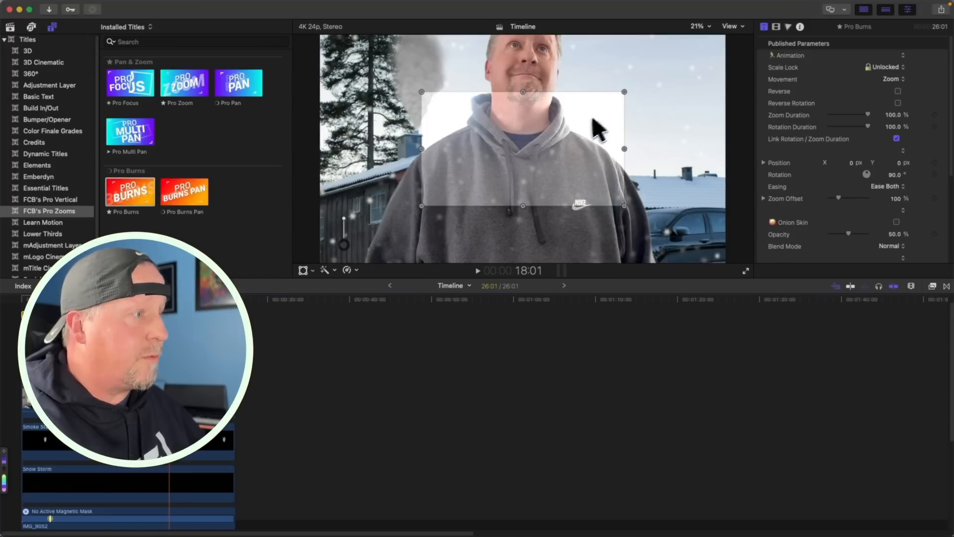
mouse_move(524, 155)
left_mouse_down()
mouse_move(488, 136)
mouse_move(524, 138)
left_mouse_up()
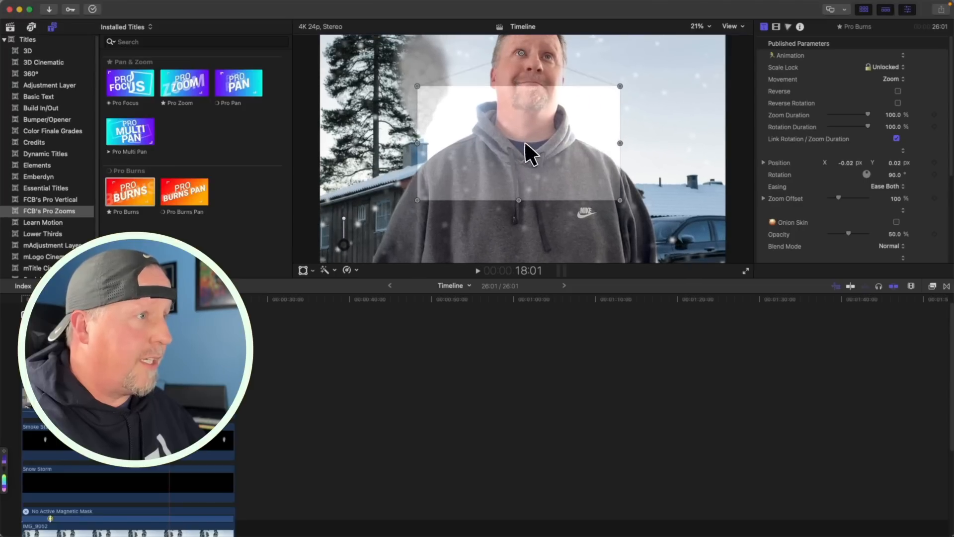
left_click_drag(625, 86, 695, 63)
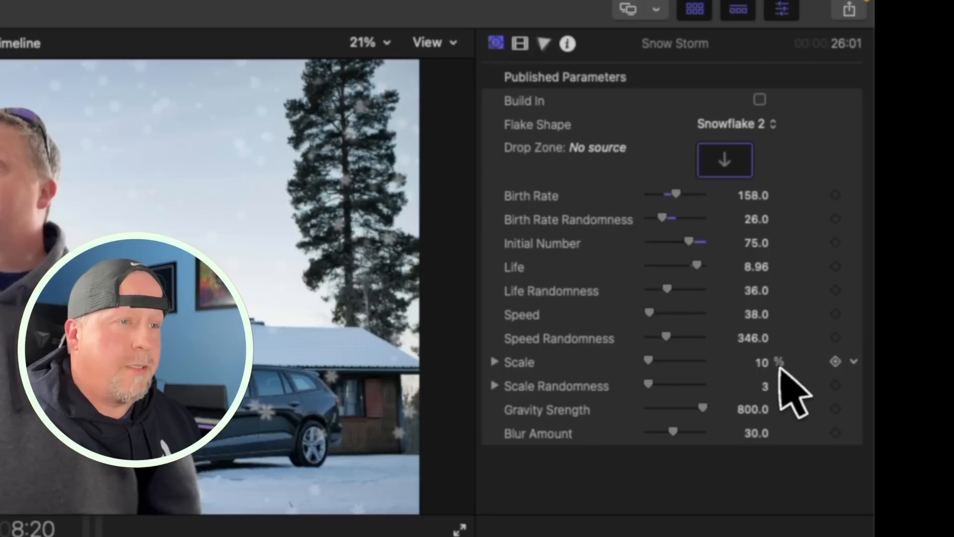
- Set the Scale of the Snow Storm directly below the Smoke Stack to 3% and check the result at several frames
left_click(765, 363)
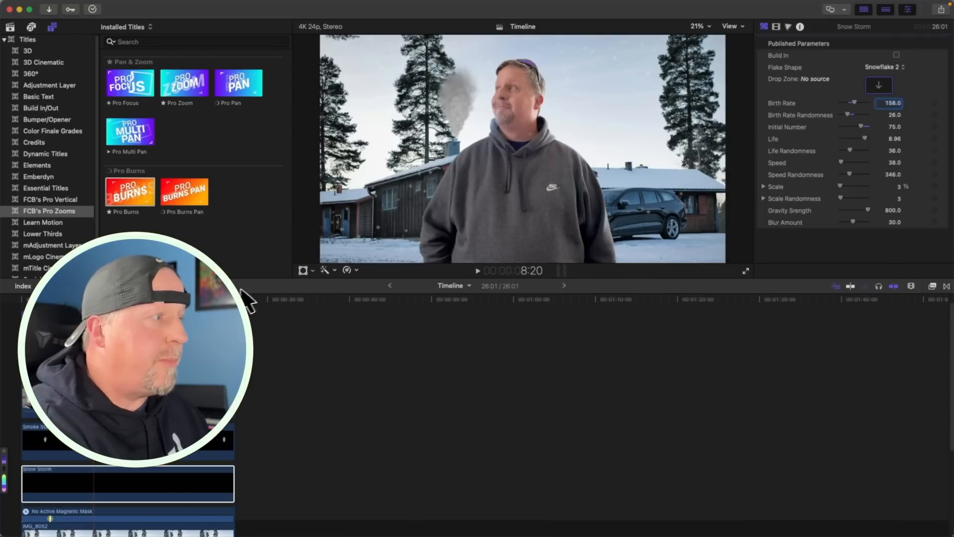
left_click(127, 482)
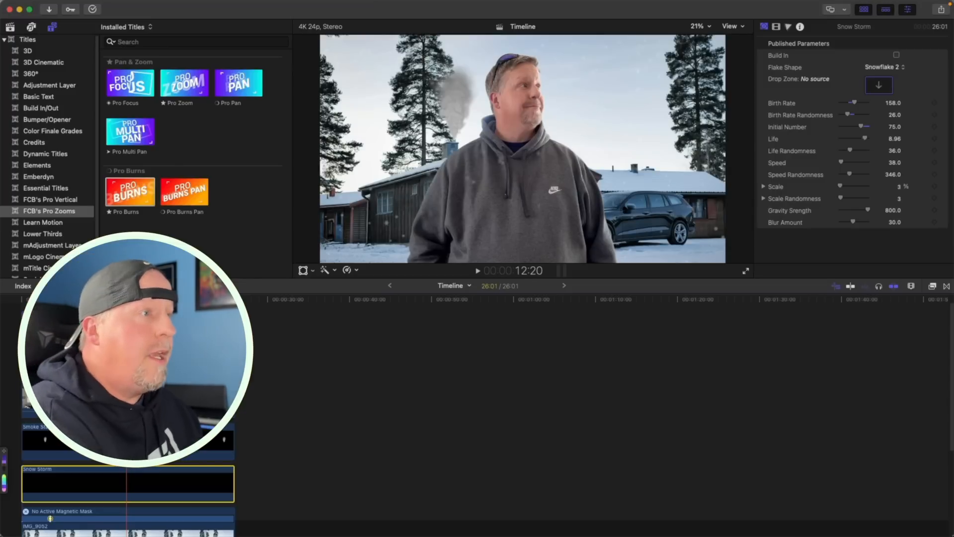
left_click(118, 482)
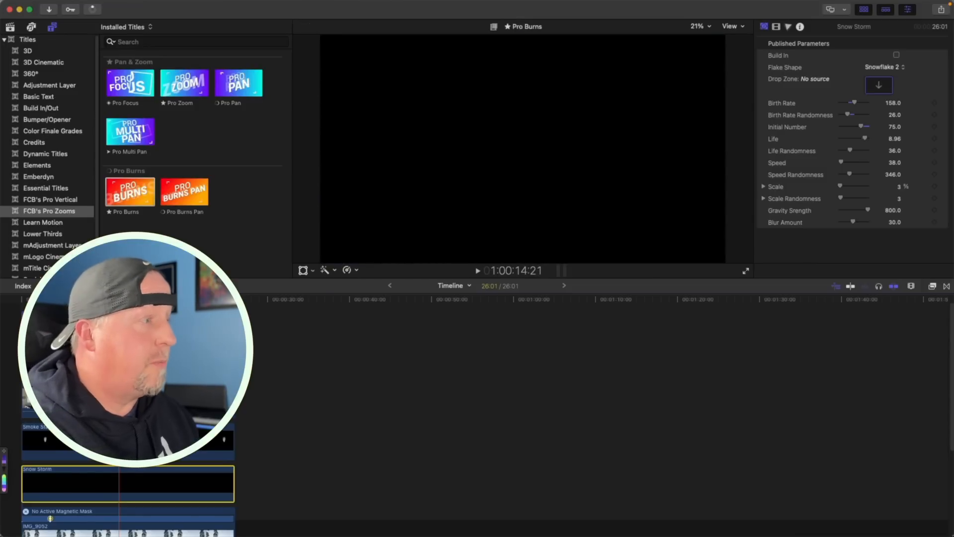
- Add the Emberdyn Adjustment Layer title above Pro Burns at the start and extend it to the end of the clips
scroll(128, 438, "up", 1)
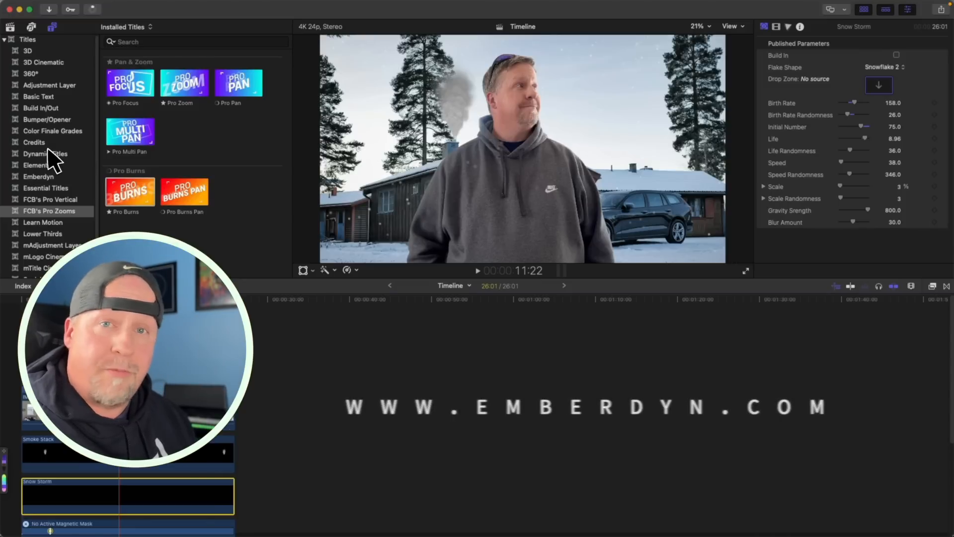
left_click(41, 177)
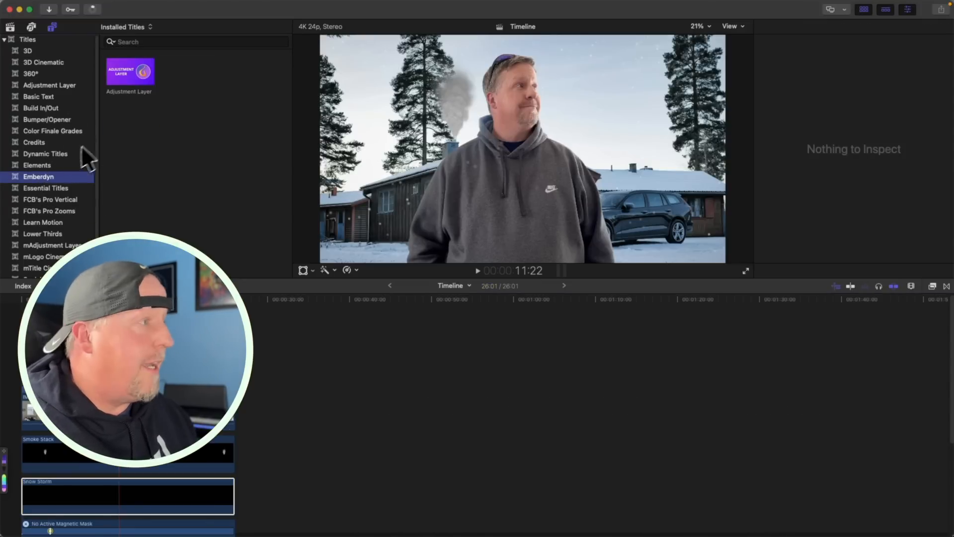
left_click_drag(132, 86, 135, 256)
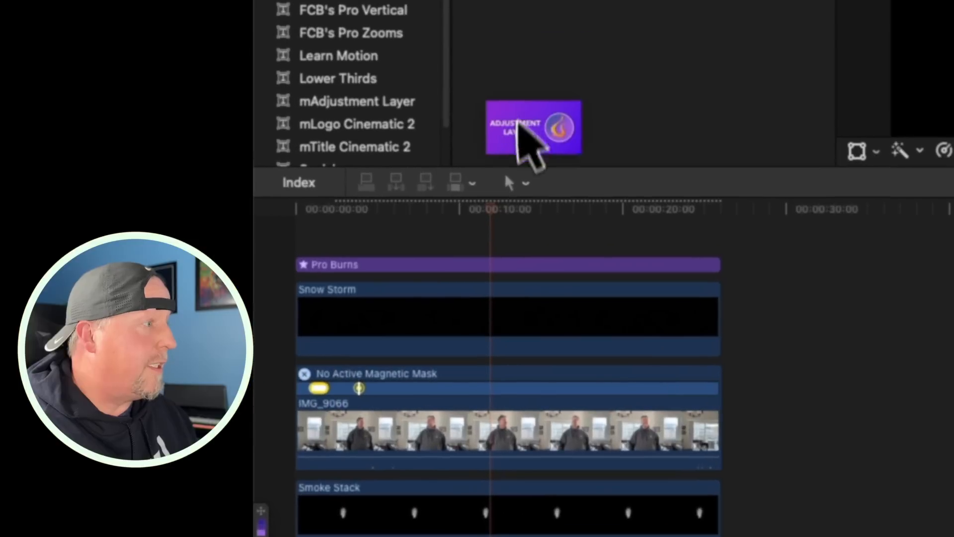
left_click_drag(517, 121, 299, 241)
left_click_drag(457, 239, 726, 246)
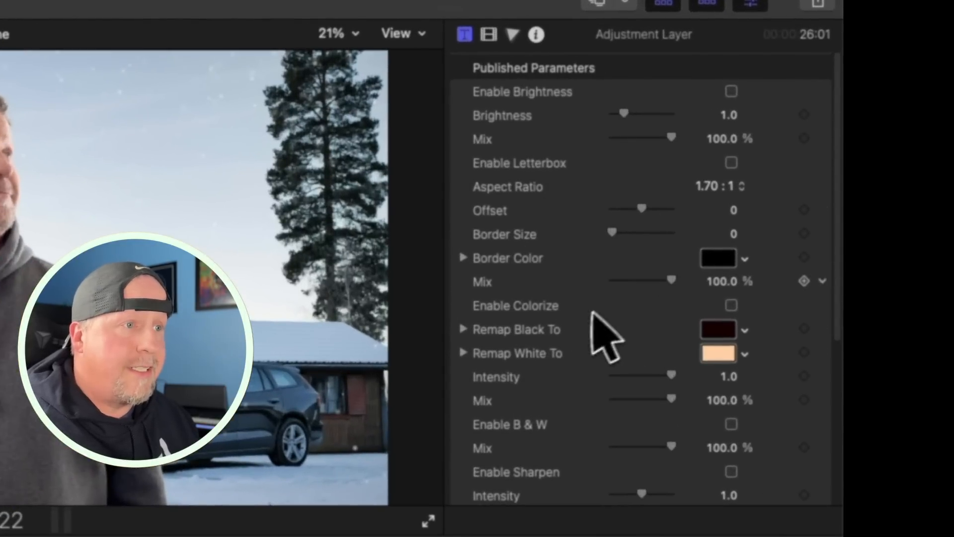
- Enable Colorize on the Adjustment Layer, remap black to dark navy and white to blue, set its Mix to 82.7%, and return to the start
scroll(619, 187, "down", 5)
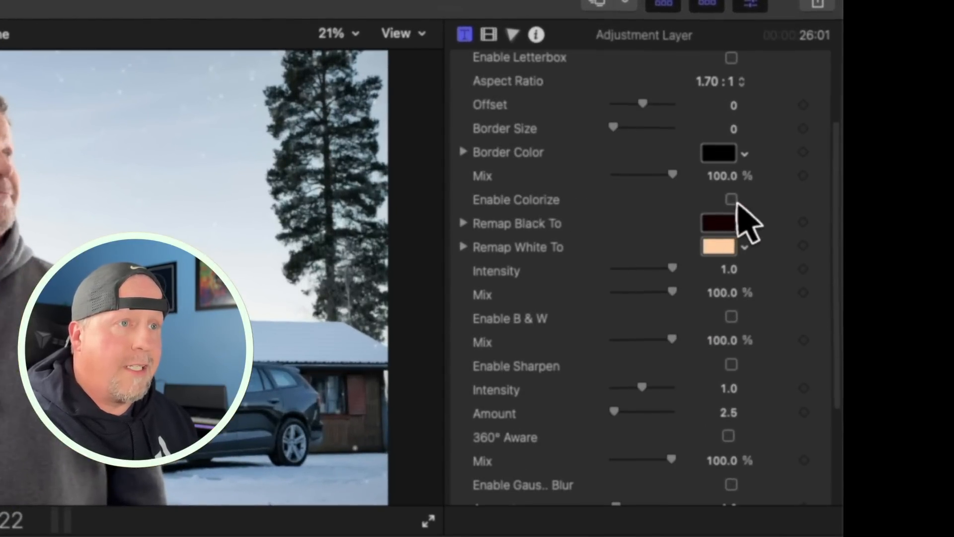
left_click(731, 199)
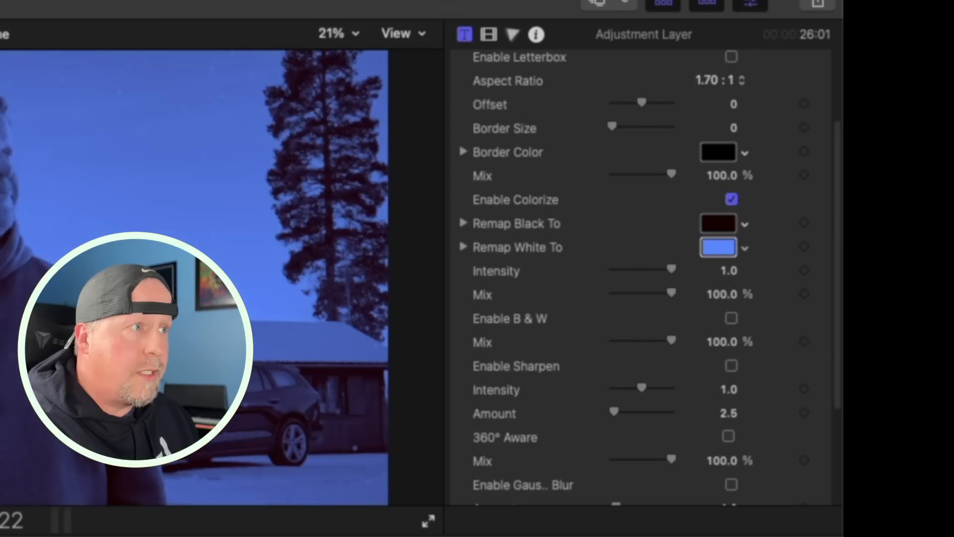
left_click(722, 225)
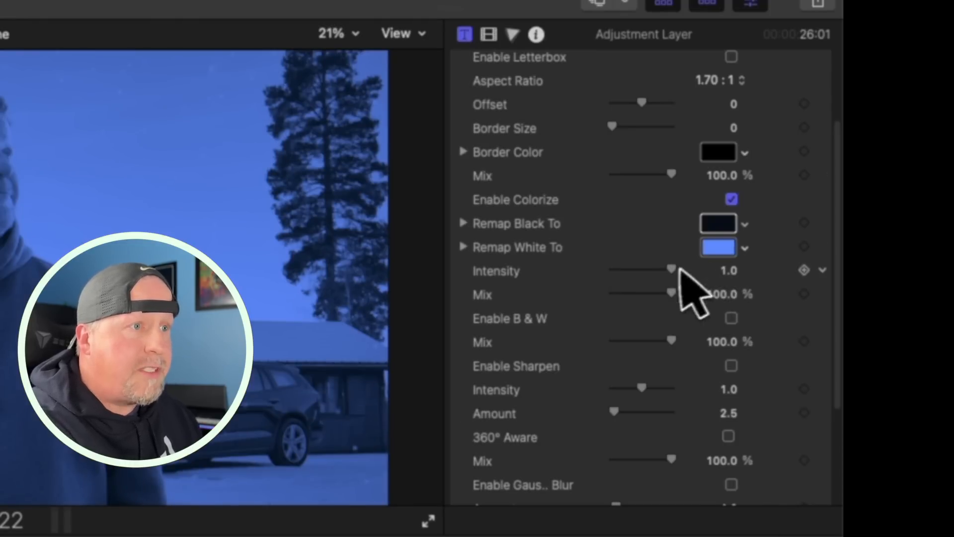
left_click_drag(671, 292, 664, 294)
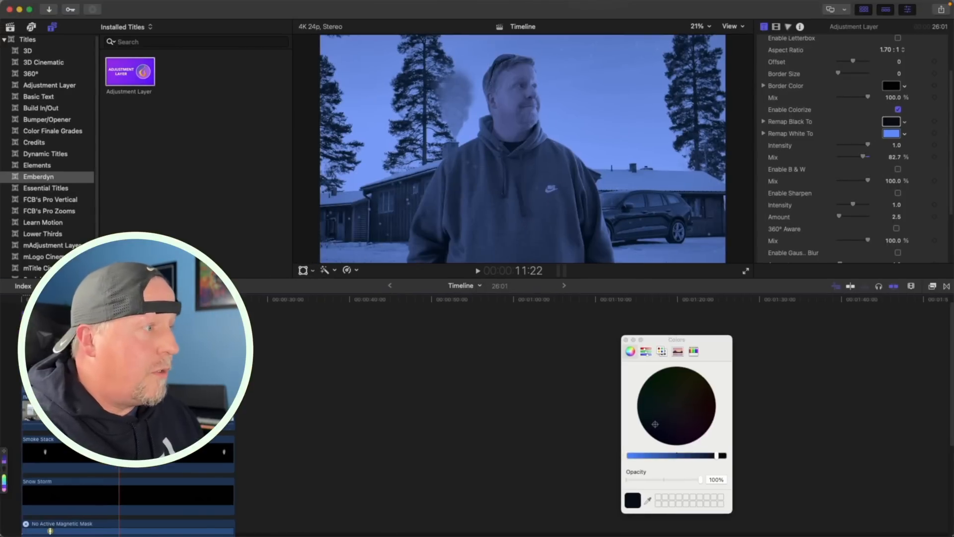
left_click_drag(119, 300, 9, 306)
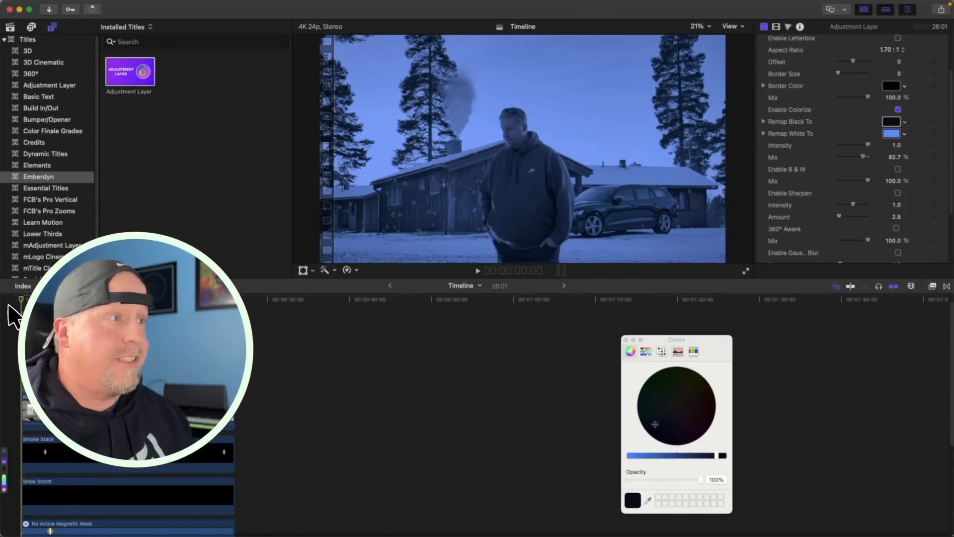